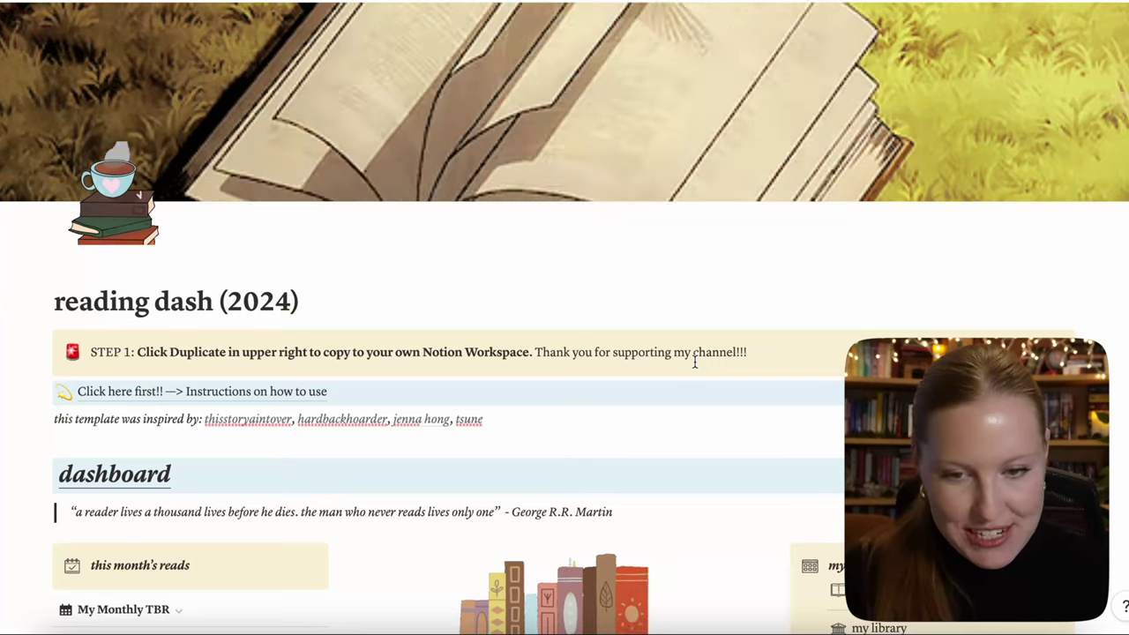
Look over the whole reading dash (2024) page, from the header down to the embedded video and reading goals.
{"action": "scroll", "coordinate": [694, 362], "scroll_direction": "down", "scroll_amount": 3}
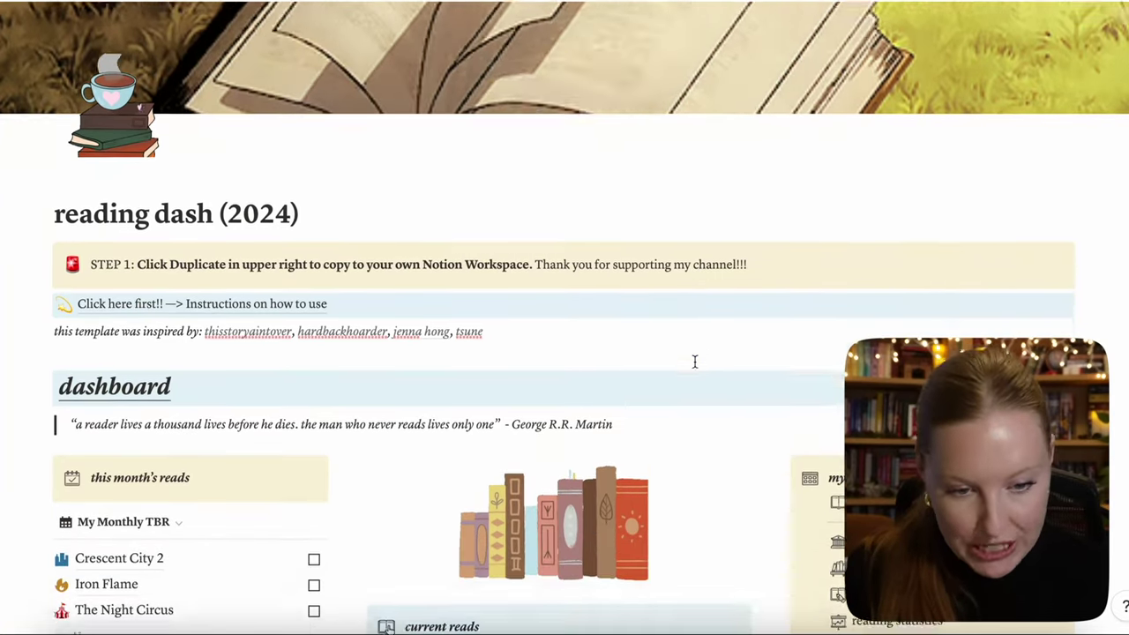
{"action": "scroll", "coordinate": [694, 362], "scroll_direction": "down", "scroll_amount": 4}
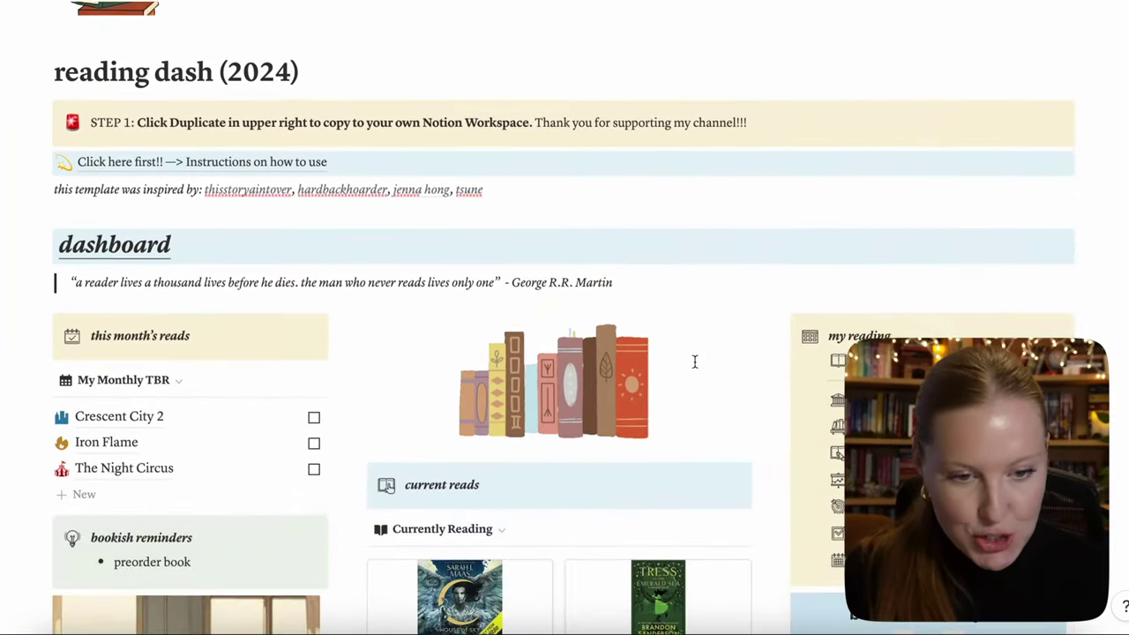
{"action": "scroll", "coordinate": [694, 361], "scroll_direction": "down", "scroll_amount": 5}
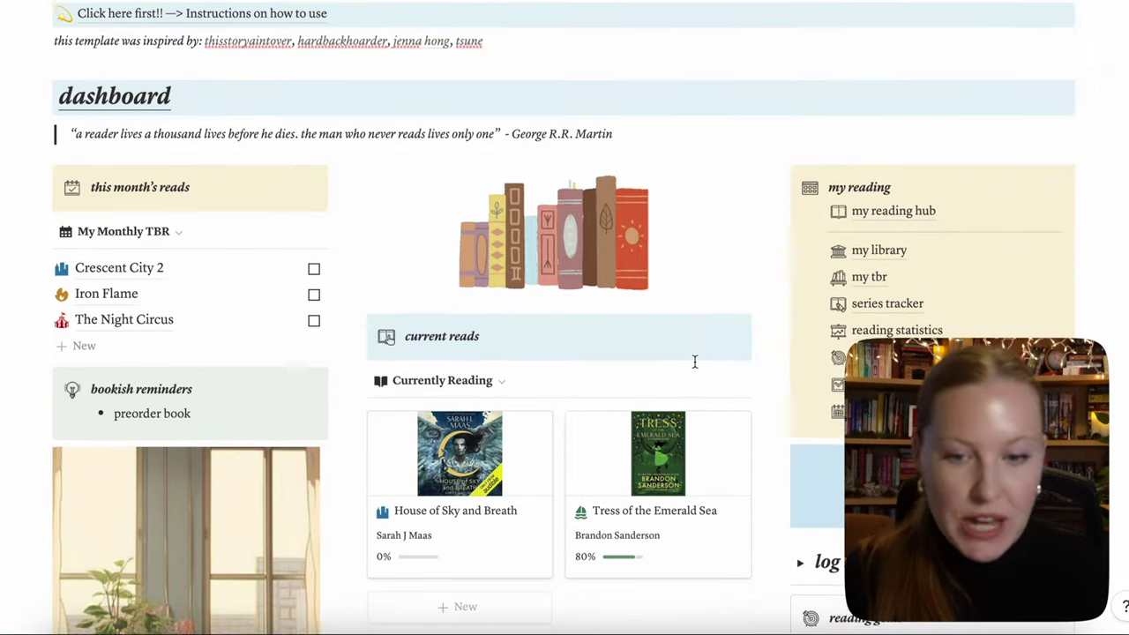
{"action": "scroll", "coordinate": [694, 362], "scroll_direction": "down", "scroll_amount": 1}
{"action": "scroll", "coordinate": [695, 365], "scroll_direction": "down", "scroll_amount": 5}
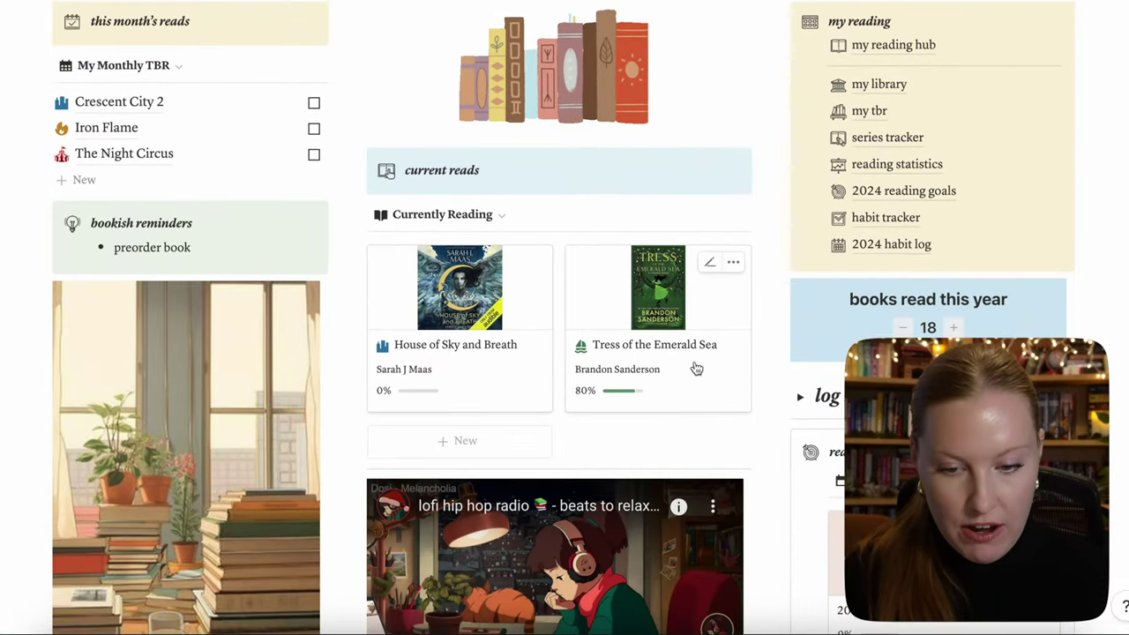
{"action": "scroll", "coordinate": [694, 362], "scroll_direction": "down", "scroll_amount": 3}
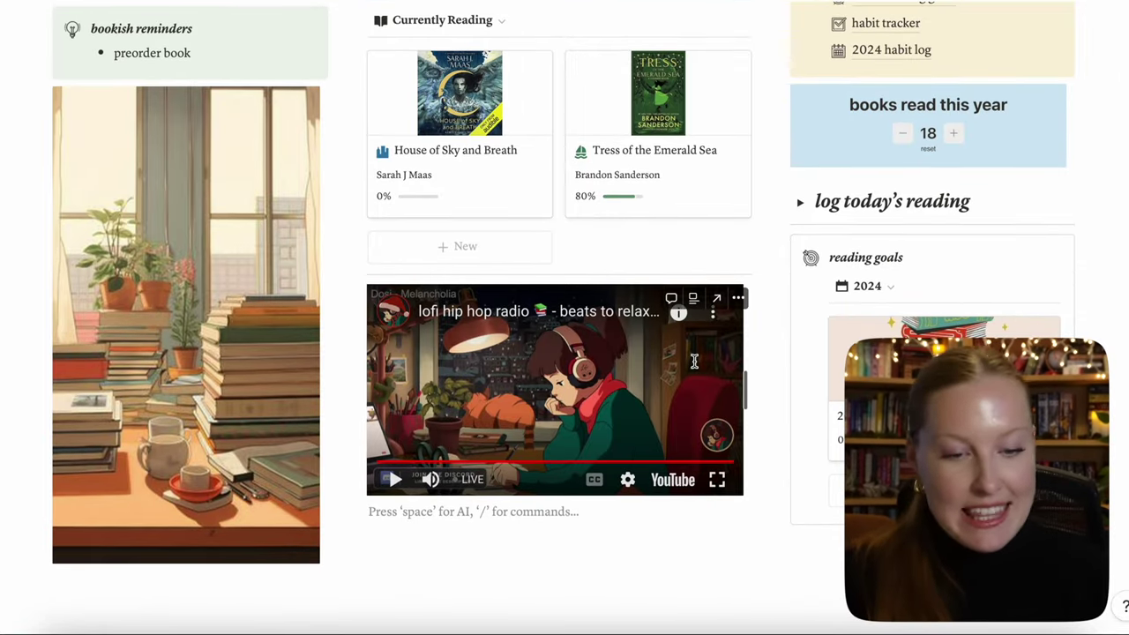
{"action": "scroll", "coordinate": [694, 362], "scroll_direction": "up", "scroll_amount": 6}
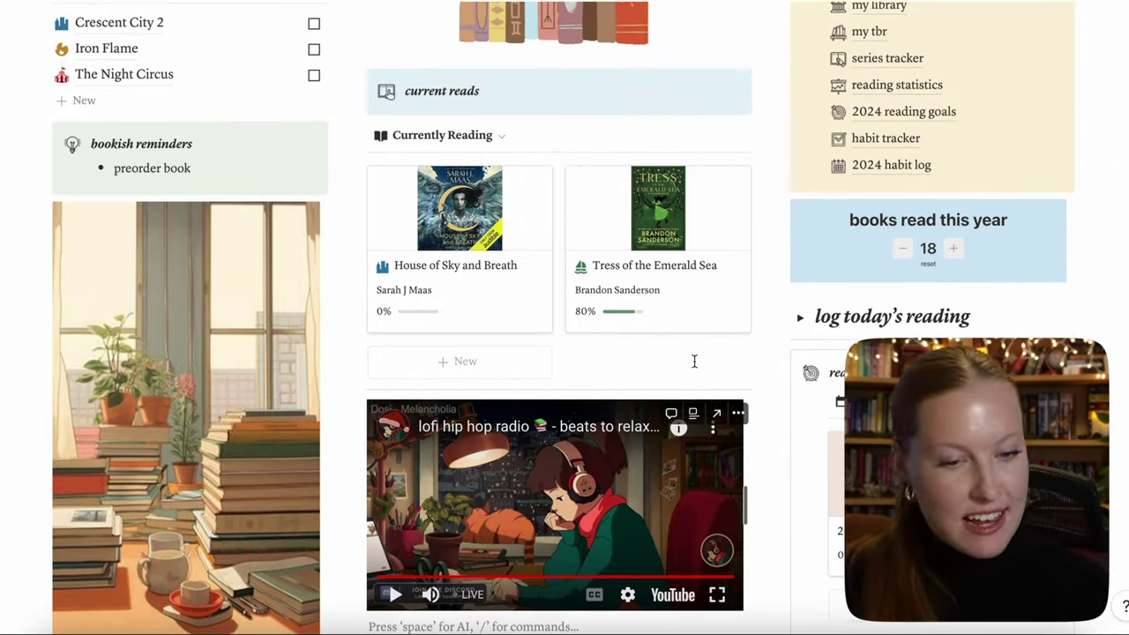
{"action": "scroll", "coordinate": [694, 361], "scroll_direction": "up", "scroll_amount": 4}
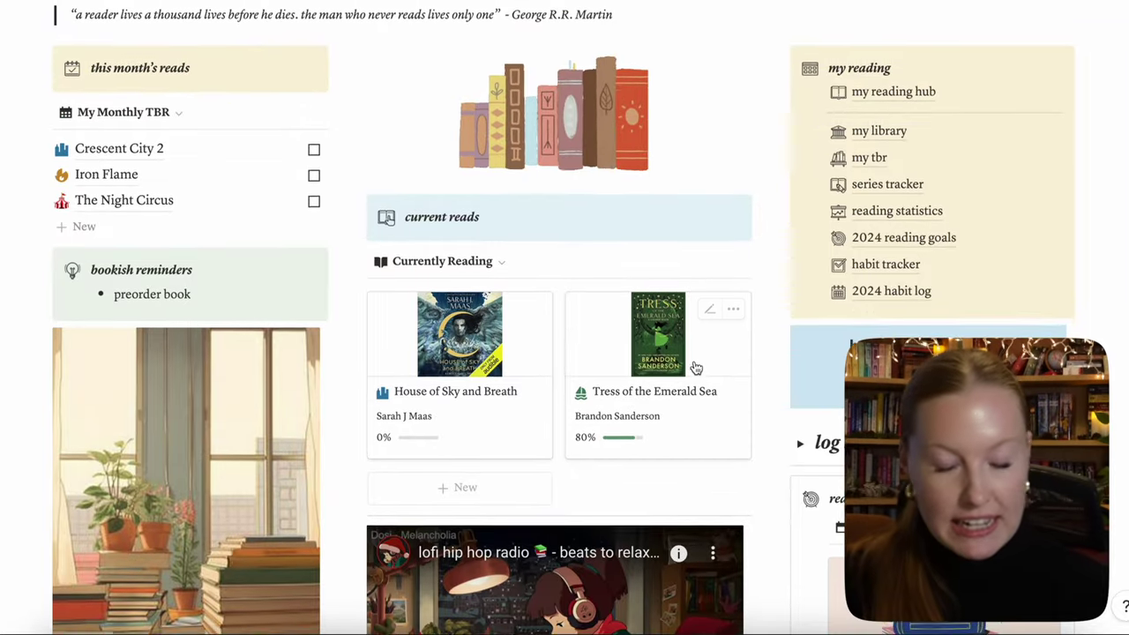
{"action": "scroll", "coordinate": [696, 368], "scroll_direction": "up", "scroll_amount": 5}
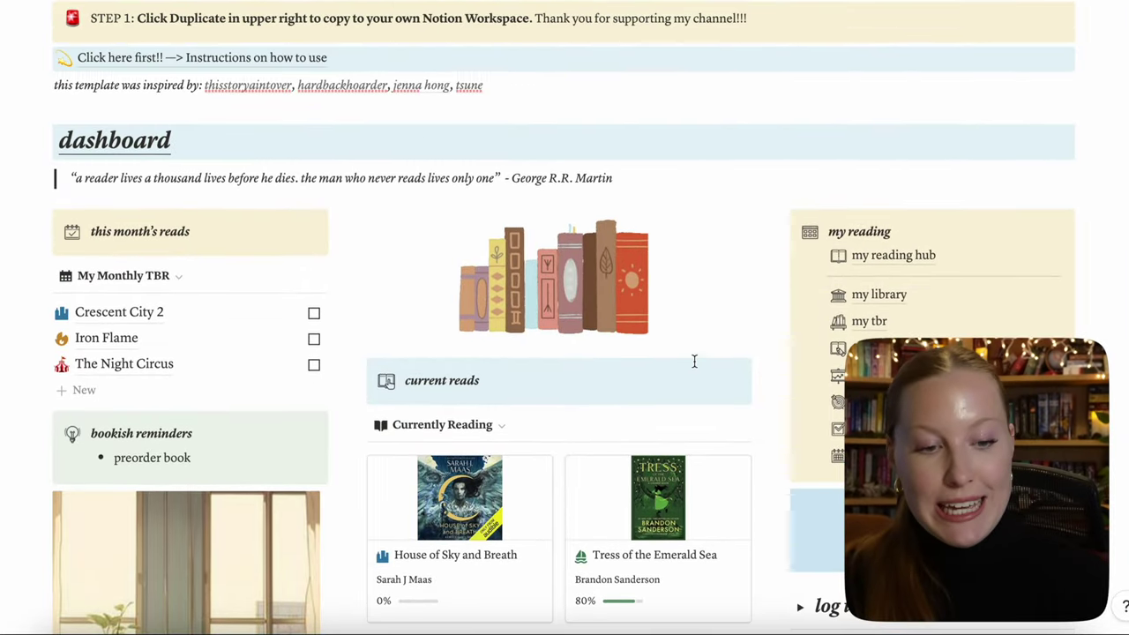
{"action": "scroll", "coordinate": [694, 361], "scroll_direction": "up", "scroll_amount": 2}
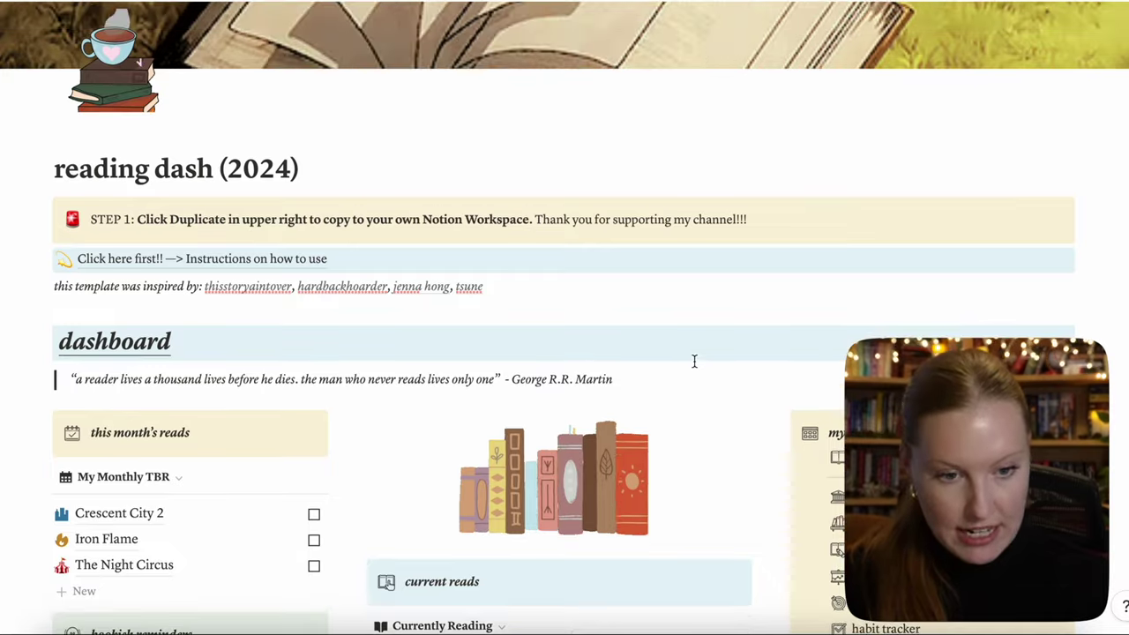
Examine the duplication note, instructions link, template credits and dashboard heading at the start of the reading dash page.
{"action": "scroll", "coordinate": [694, 362], "scroll_direction": "down", "scroll_amount": 2}
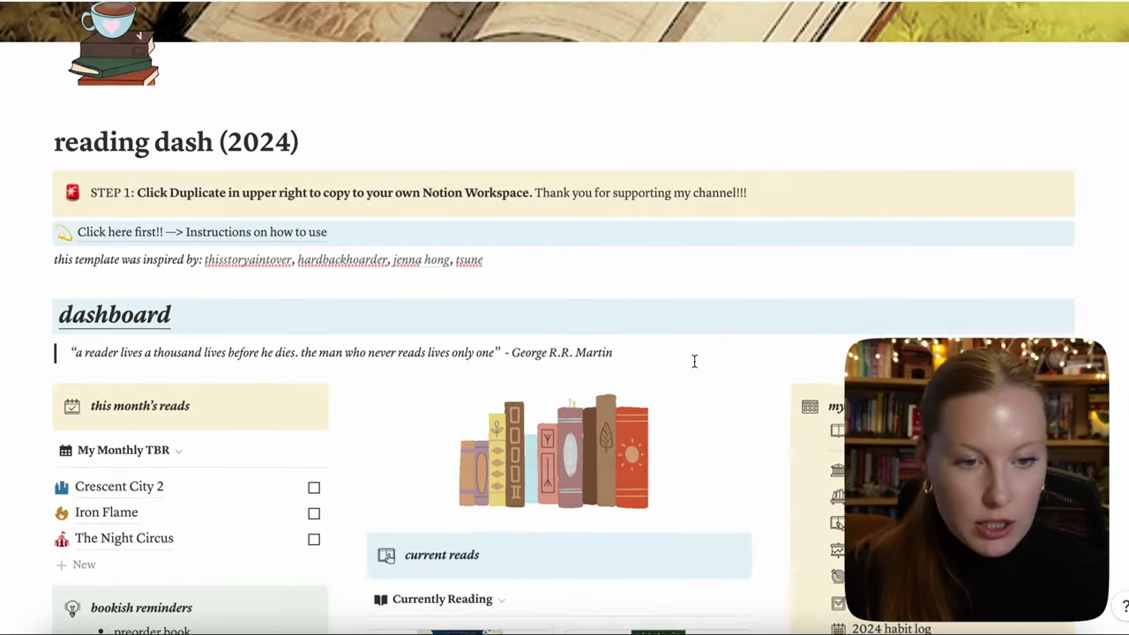
{"action": "scroll", "coordinate": [694, 362], "scroll_direction": "down", "scroll_amount": 1}
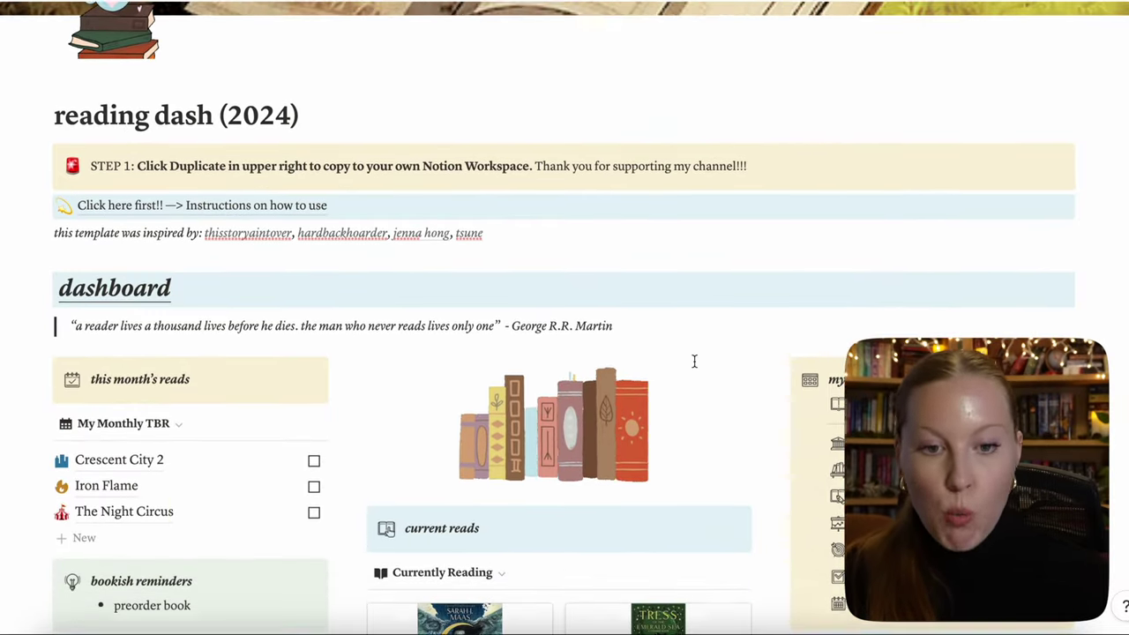
{"action": "scroll", "coordinate": [694, 362], "scroll_direction": "up", "scroll_amount": 4}
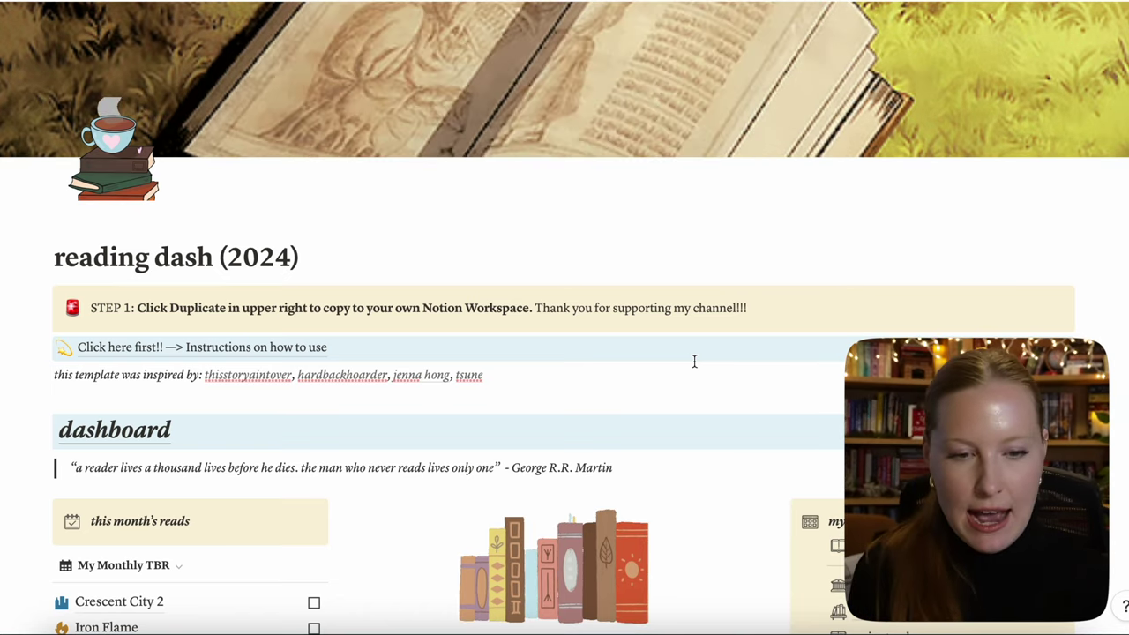
{"action": "scroll", "coordinate": [695, 361], "scroll_direction": "down", "scroll_amount": 3}
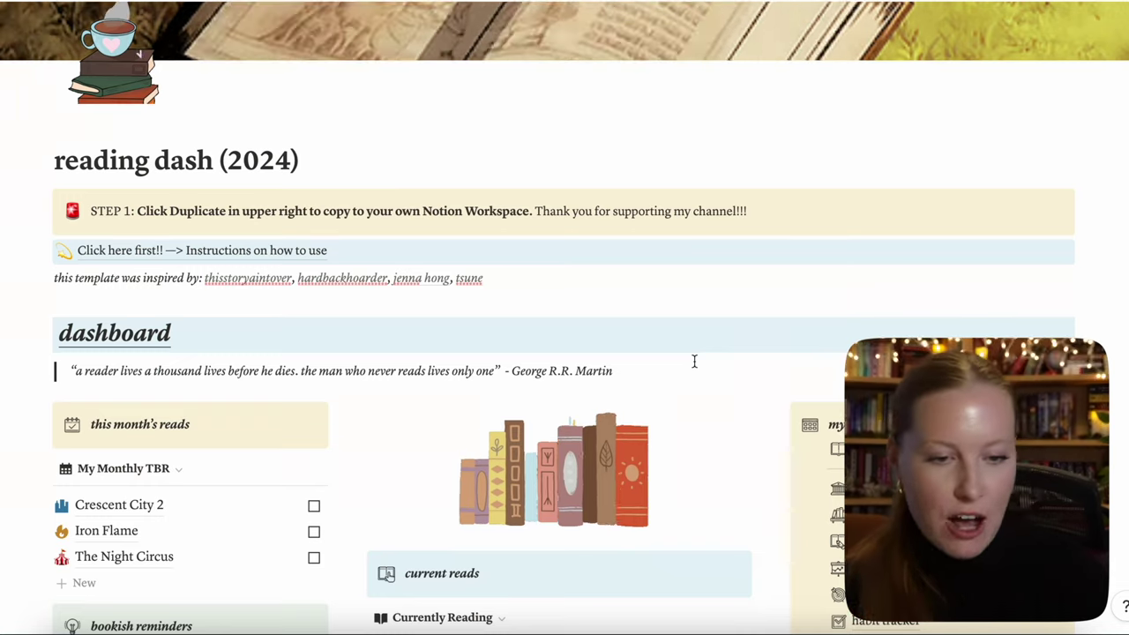
{"action": "scroll", "coordinate": [694, 361], "scroll_direction": "down", "scroll_amount": 4}
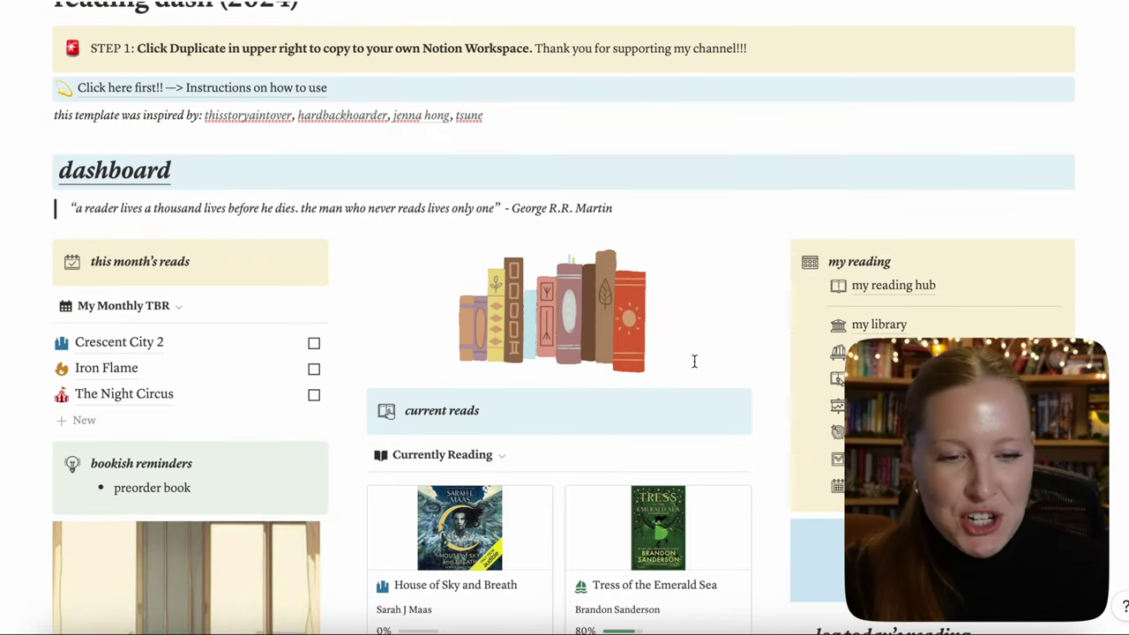
{"action": "scroll", "coordinate": [694, 362], "scroll_direction": "up", "scroll_amount": 1}
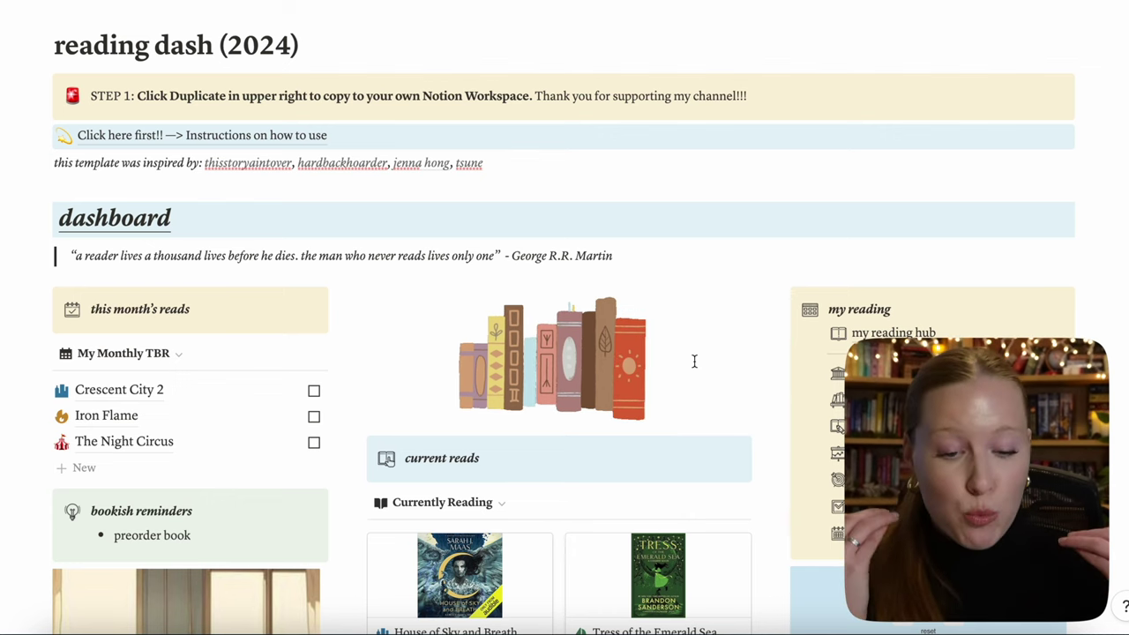
{"action": "scroll", "coordinate": [697, 360], "scroll_direction": "up", "scroll_amount": 1}
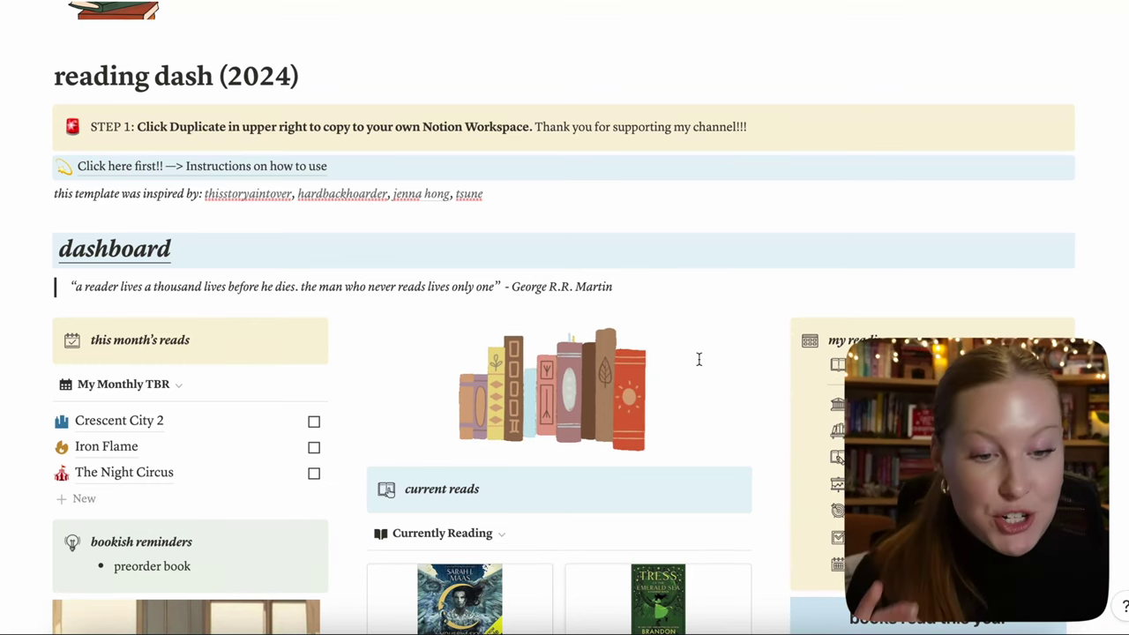
{"action": "scroll", "coordinate": [698, 359], "scroll_direction": "up", "scroll_amount": 2}
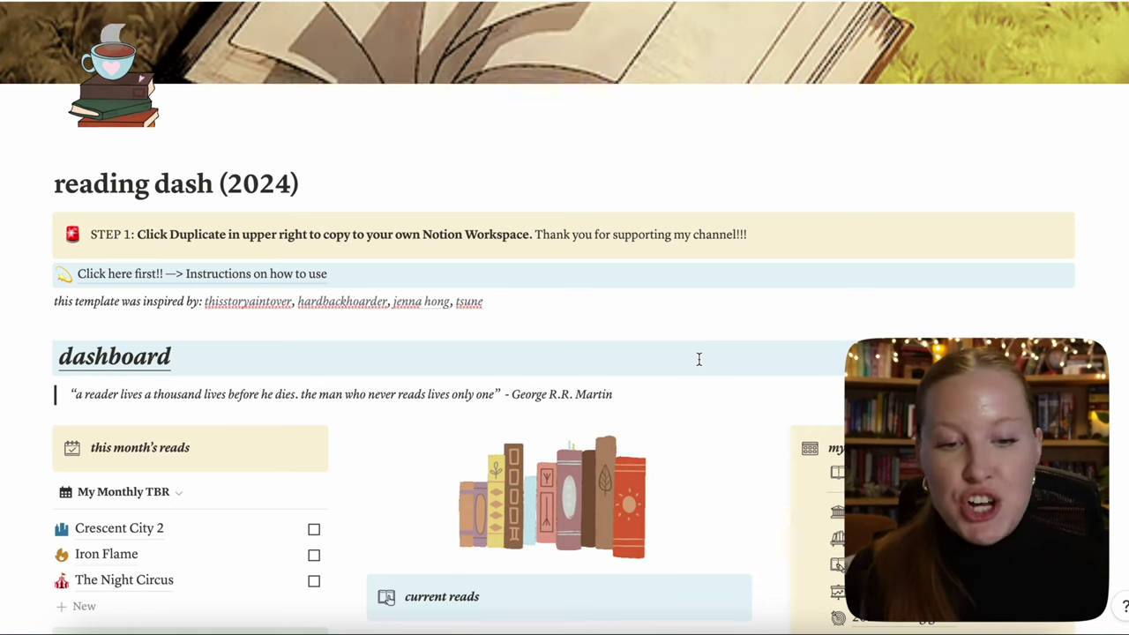
{"action": "scroll", "coordinate": [698, 359], "scroll_direction": "up", "scroll_amount": 3}
{"action": "scroll", "coordinate": [372, 110], "scroll_direction": "down", "scroll_amount": 5}
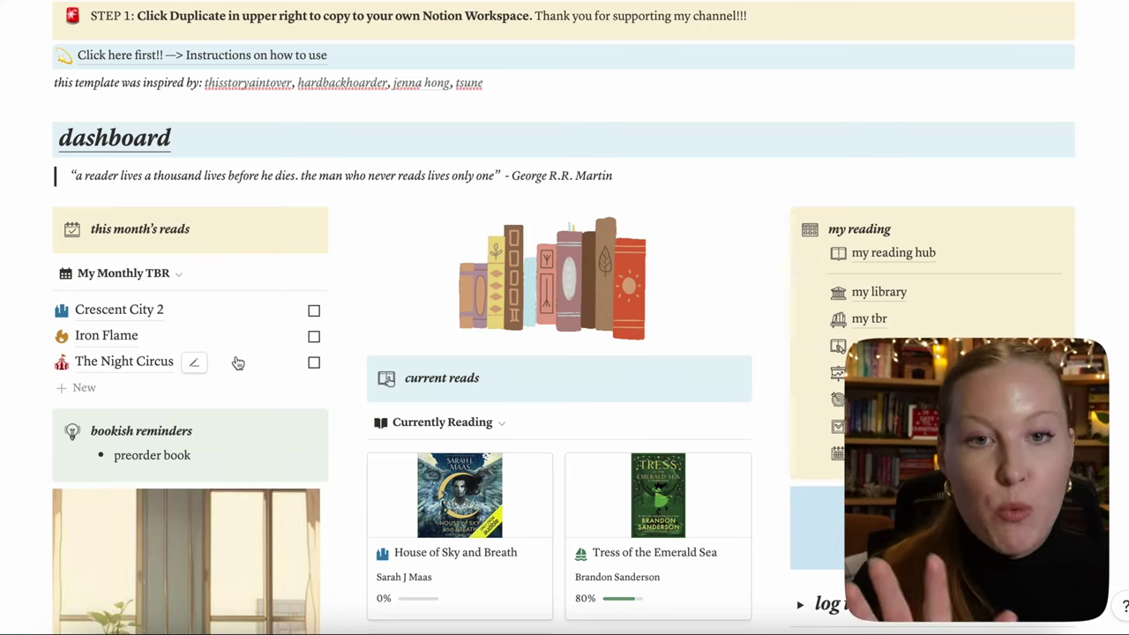
{"action": "scroll", "coordinate": [79, 179], "scroll_direction": "up", "scroll_amount": 2}
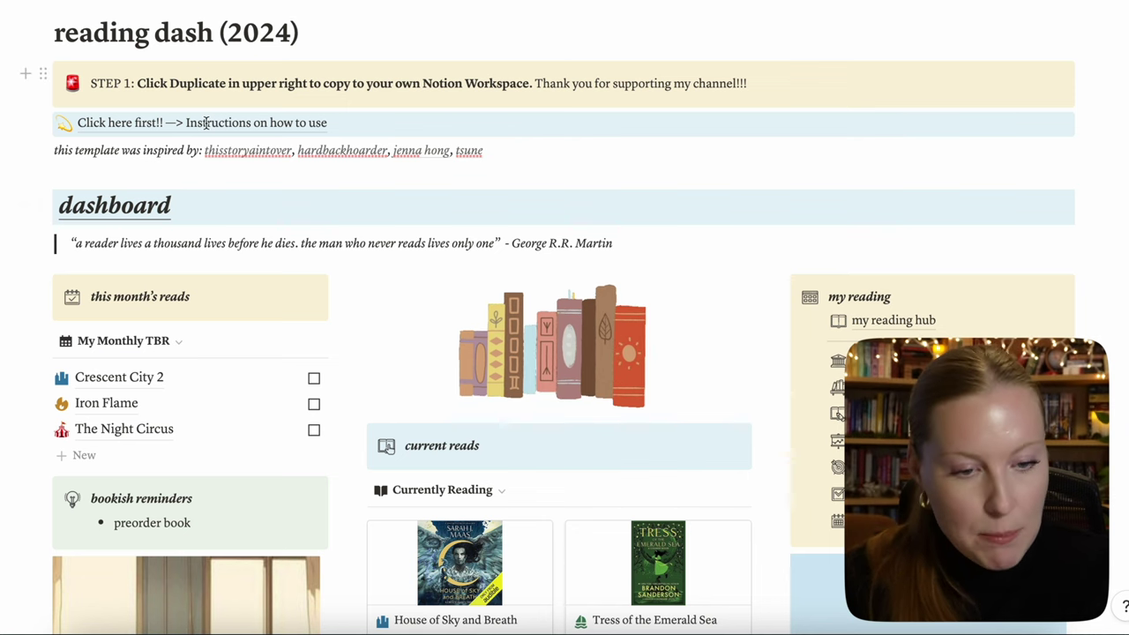
Tick off Crescent City 2, Iron Flame and The Night Circus in My Monthly TBR, and clear all three checkboxes again.
{"action": "scroll", "coordinate": [250, 285], "scroll_direction": "down", "scroll_amount": 4}
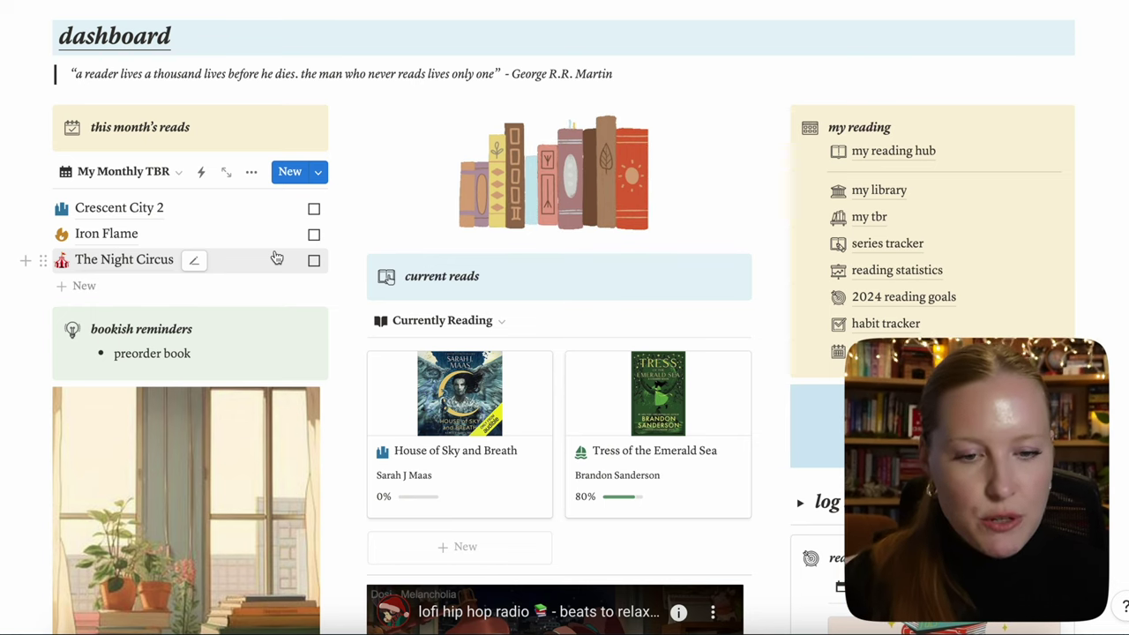
{"action": "scroll", "coordinate": [272, 259], "scroll_direction": "up", "scroll_amount": 1}
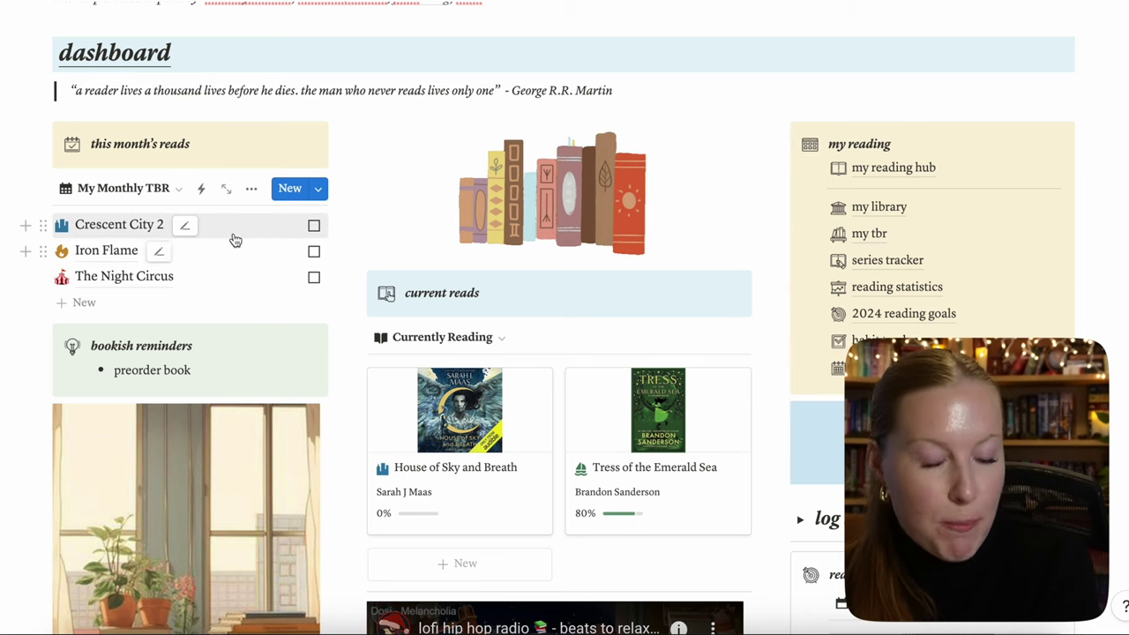
{"action": "left_click", "coordinate": [314, 225]}
{"action": "left_click", "coordinate": [313, 252]}
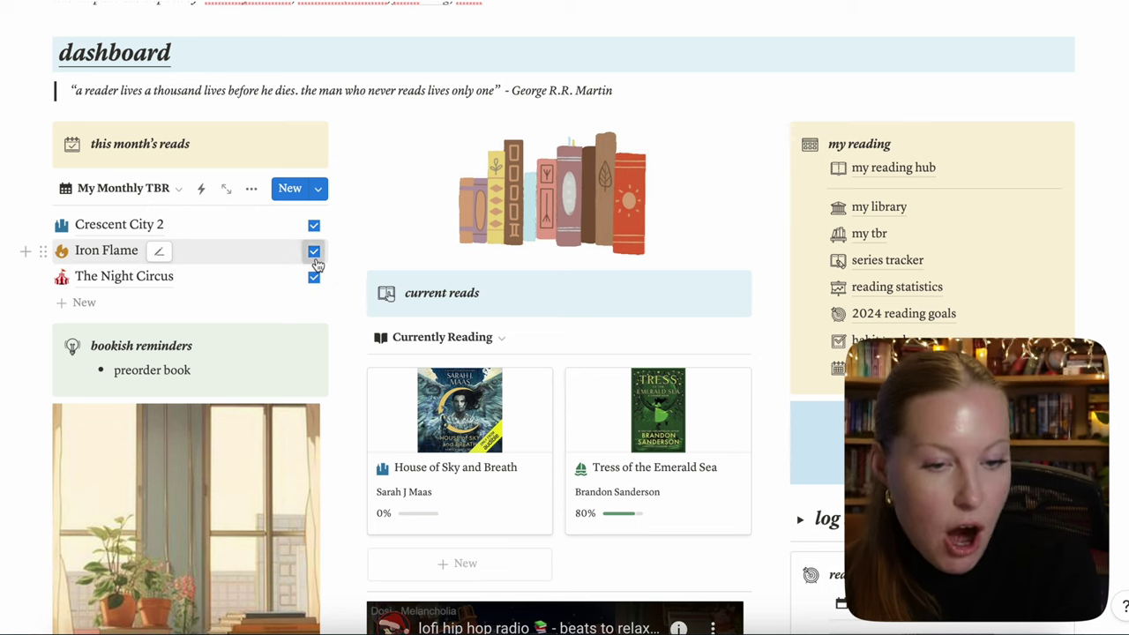
{"action": "left_click", "coordinate": [314, 226]}
{"action": "left_click", "coordinate": [314, 251]}
{"action": "left_click", "coordinate": [314, 277]}
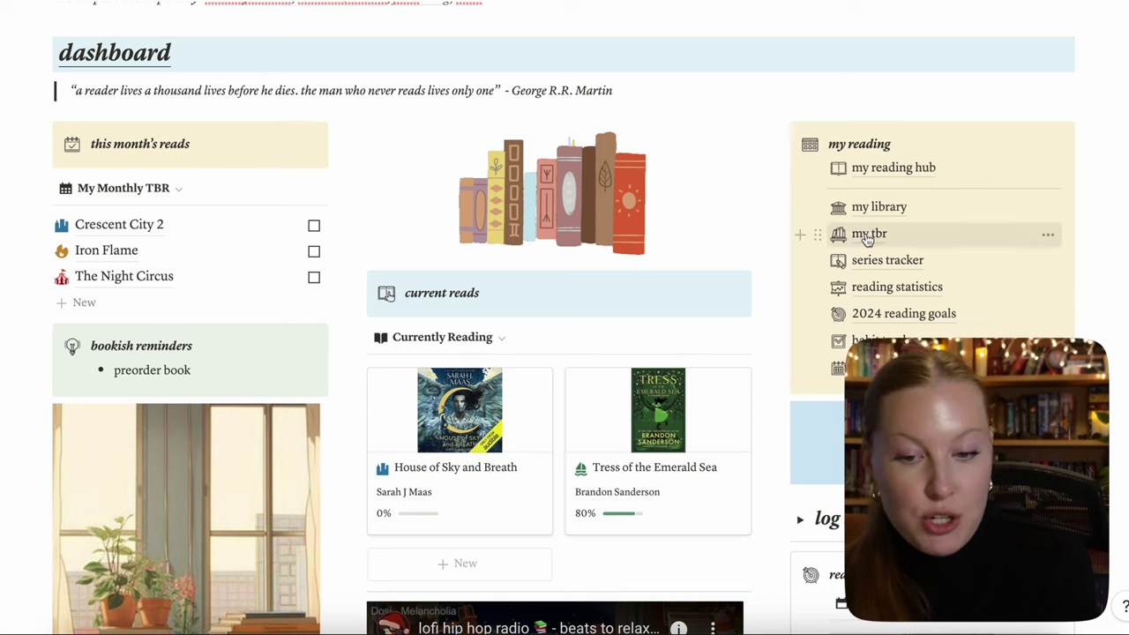
Examine the bookish reminders, the Currently Reading book cards and the embedded lofi video on the dashboard.
{"action": "mouse_move", "coordinate": [861, 243]}
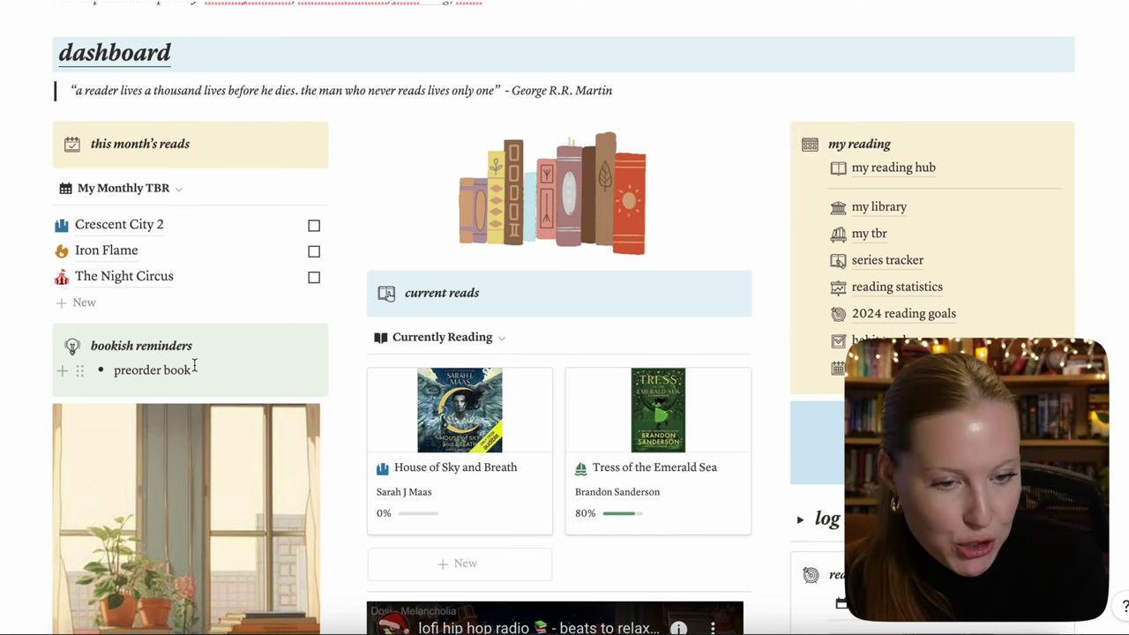
{"action": "scroll", "coordinate": [144, 371], "scroll_direction": "down", "scroll_amount": 3}
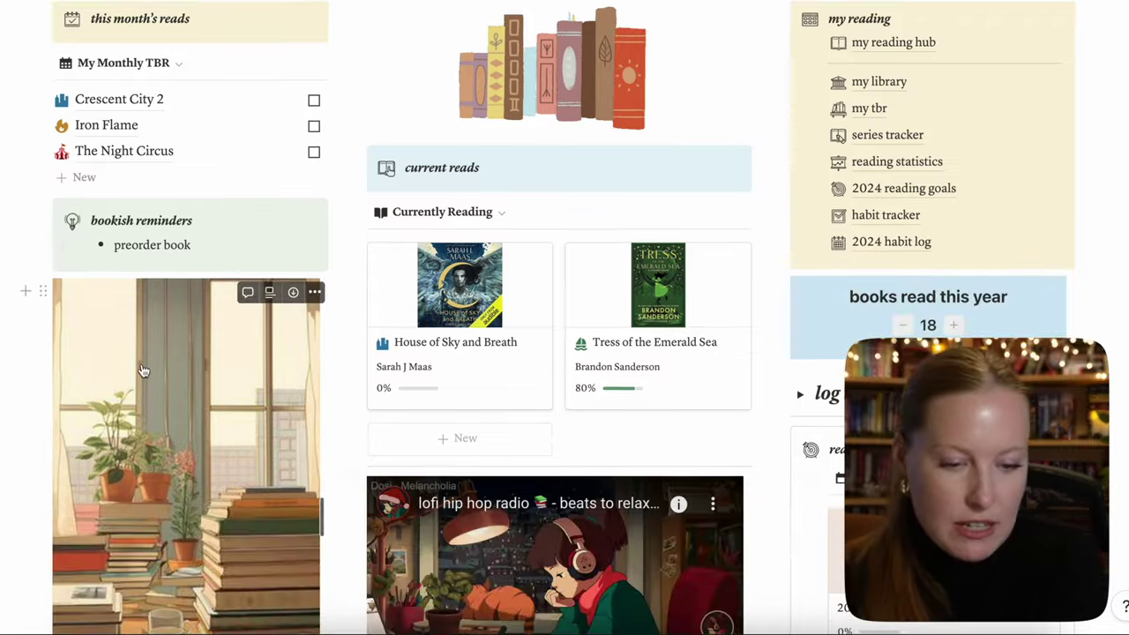
{"action": "scroll", "coordinate": [115, 494], "scroll_direction": "down", "scroll_amount": 5}
{"action": "scroll", "coordinate": [582, 181], "scroll_direction": "up", "scroll_amount": 7}
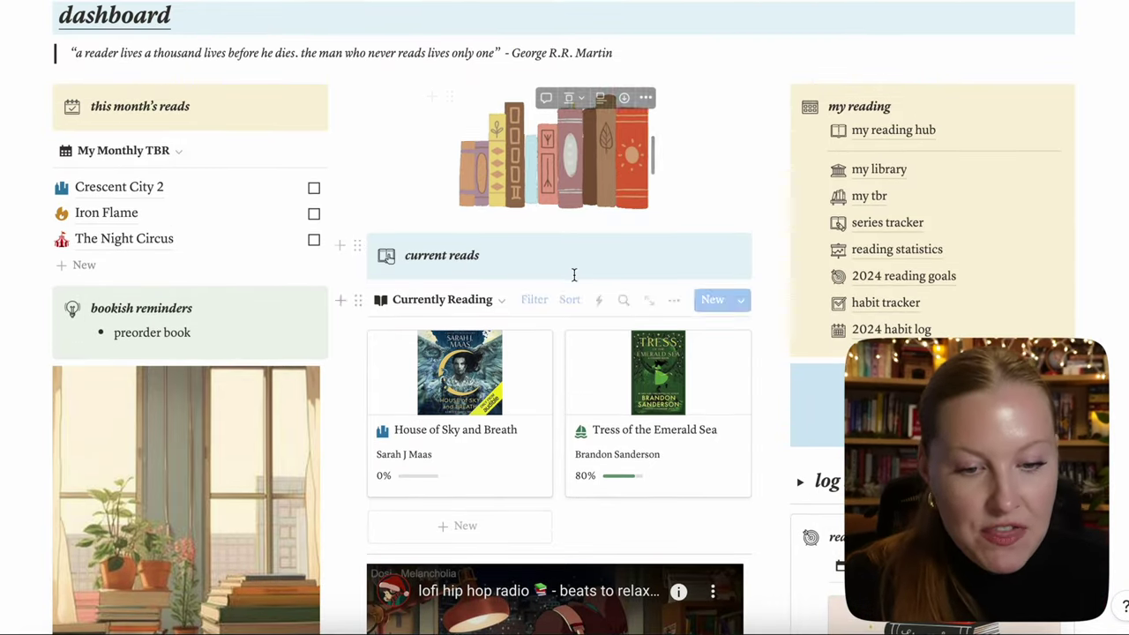
{"action": "scroll", "coordinate": [569, 272], "scroll_direction": "down", "scroll_amount": 1}
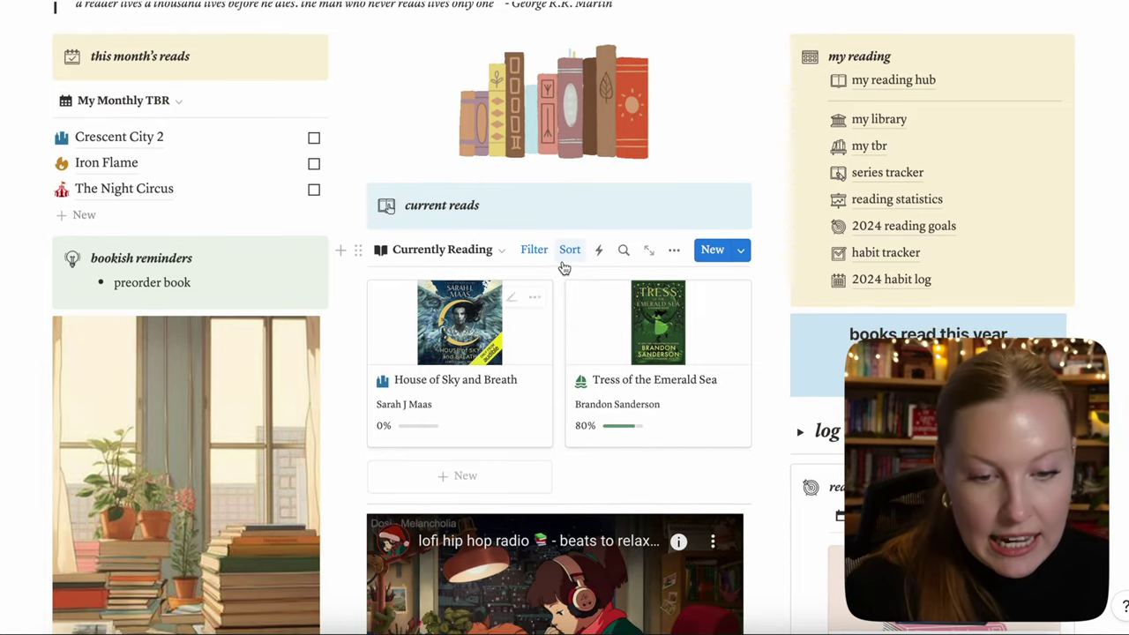
{"action": "scroll", "coordinate": [565, 269], "scroll_direction": "down", "scroll_amount": 3}
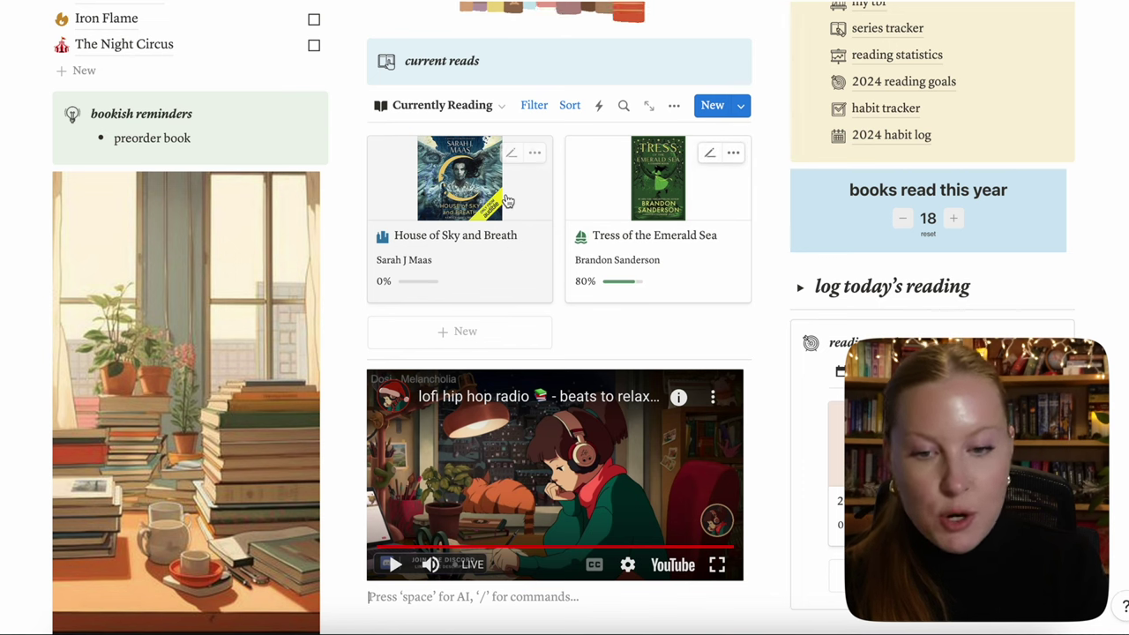
{"action": "scroll", "coordinate": [741, 123], "scroll_direction": "up", "scroll_amount": 1}
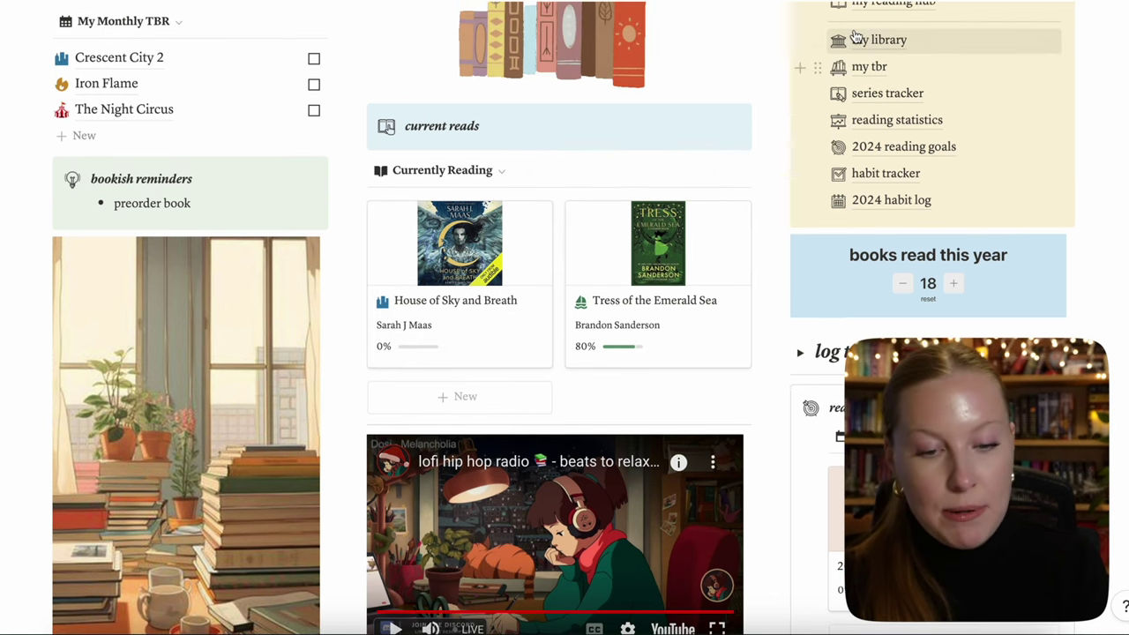
{"action": "scroll", "coordinate": [568, 379], "scroll_direction": "down", "scroll_amount": 2}
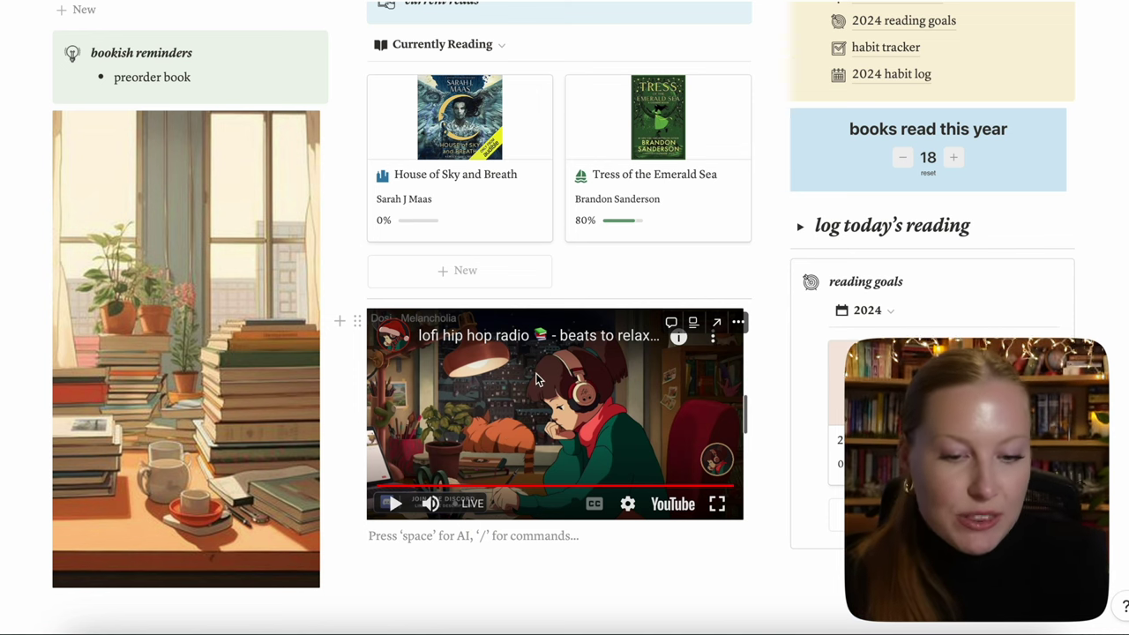
{"action": "scroll", "coordinate": [524, 417], "scroll_direction": "up", "scroll_amount": 1}
{"action": "scroll", "coordinate": [458, 459], "scroll_direction": "down", "scroll_amount": 1}
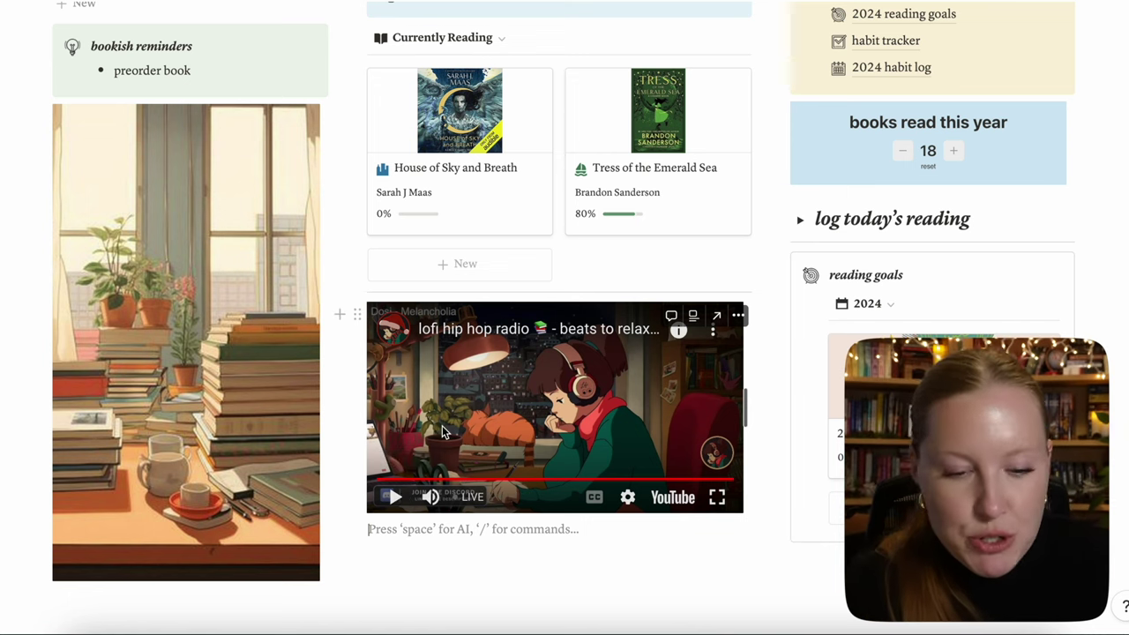
Examine the page links in the my reading section, from my reading hub to 2024 habit log.
{"action": "scroll", "coordinate": [443, 431], "scroll_direction": "up", "scroll_amount": 5}
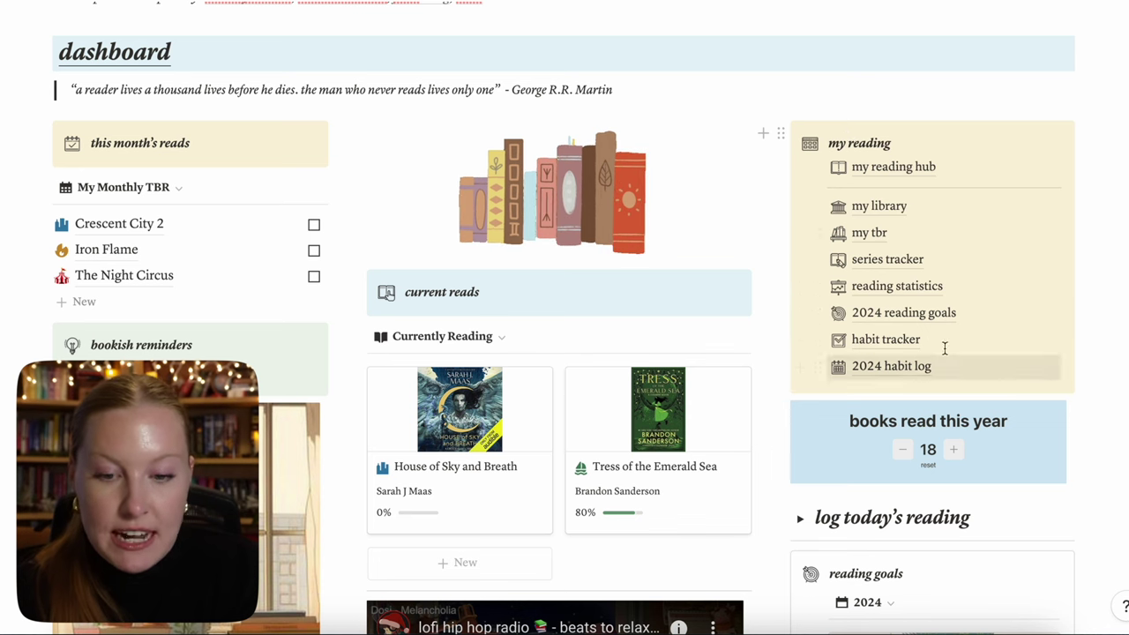
{"action": "mouse_move", "coordinate": [980, 355]}
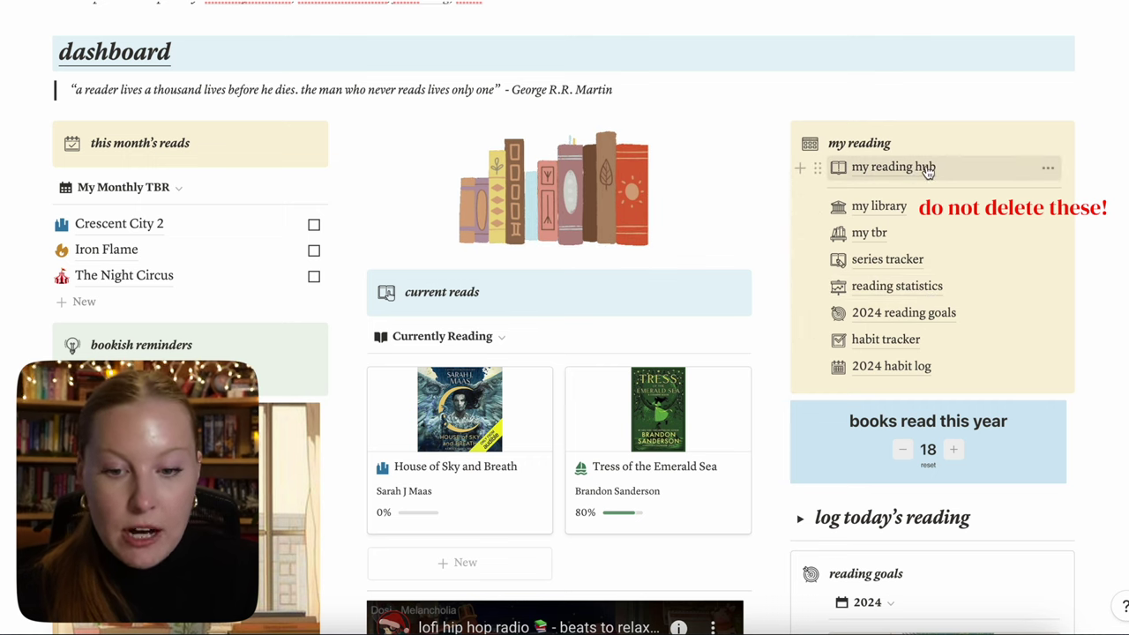
{"action": "mouse_move", "coordinate": [927, 179]}
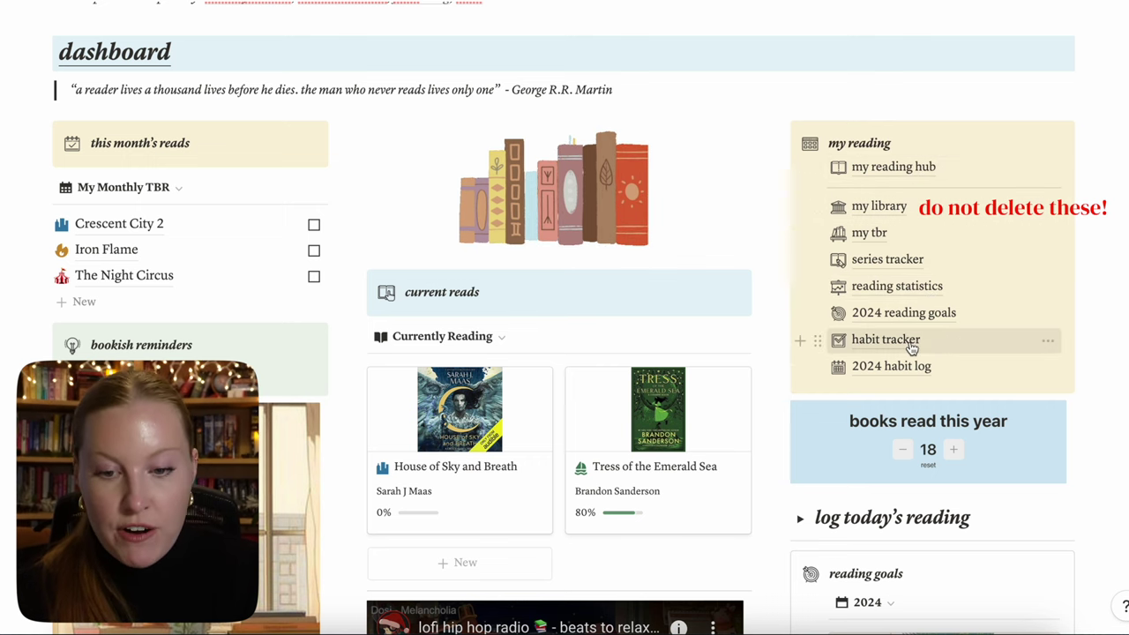
{"action": "mouse_move", "coordinate": [898, 218]}
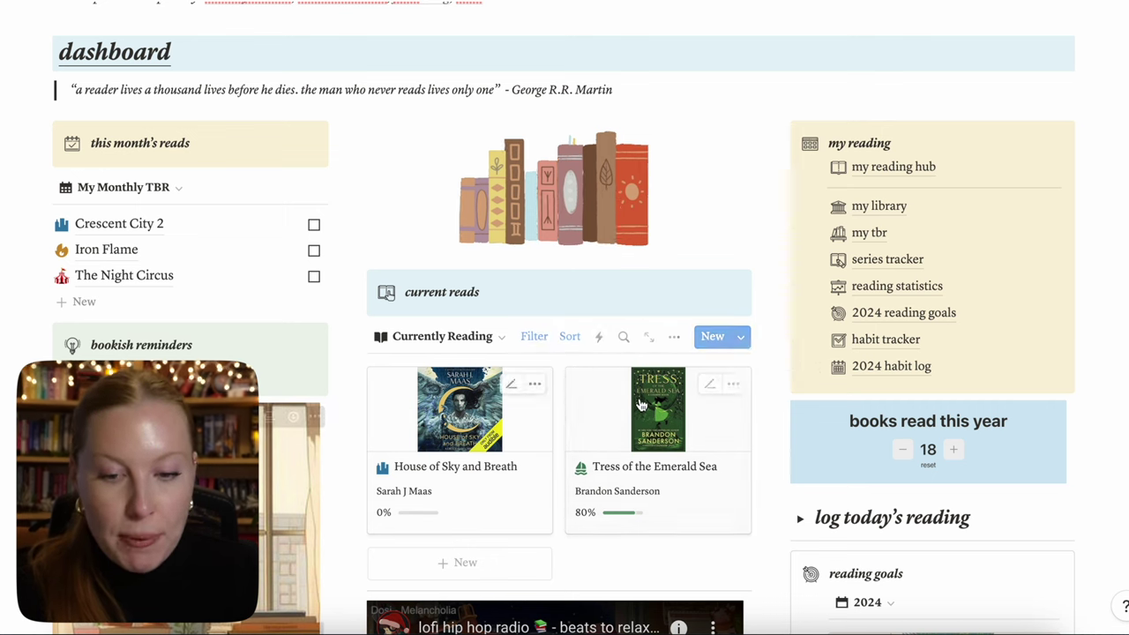
Try out the books read this year counter by changing its number and counting back up to 18.
{"action": "scroll", "coordinate": [882, 335], "scroll_direction": "down", "scroll_amount": 2}
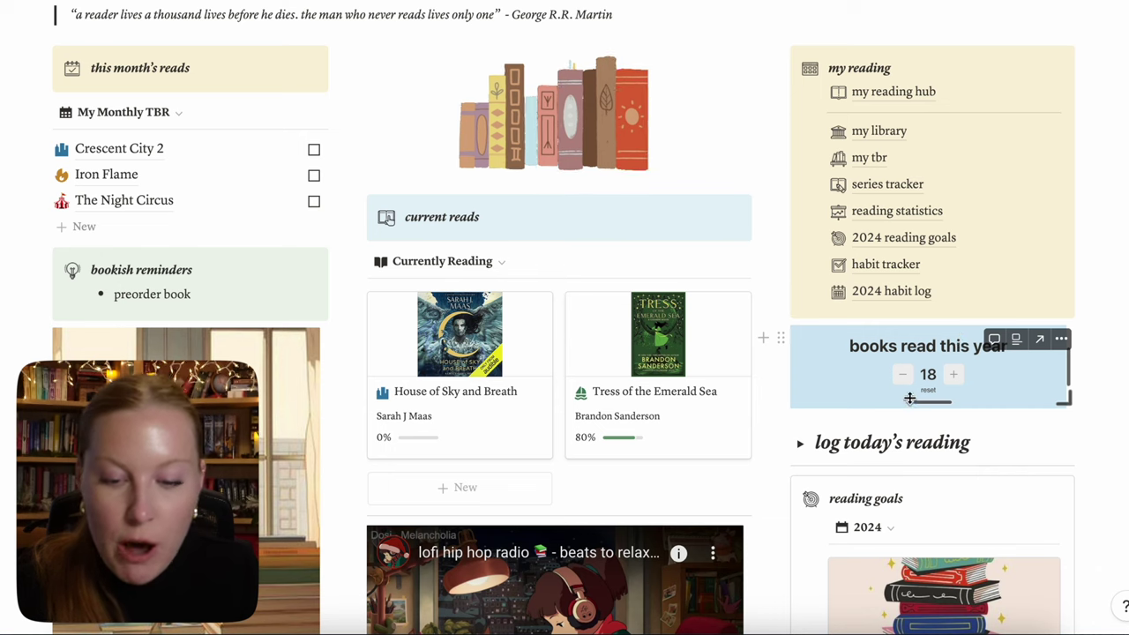
{"action": "left_click", "coordinate": [955, 375]}
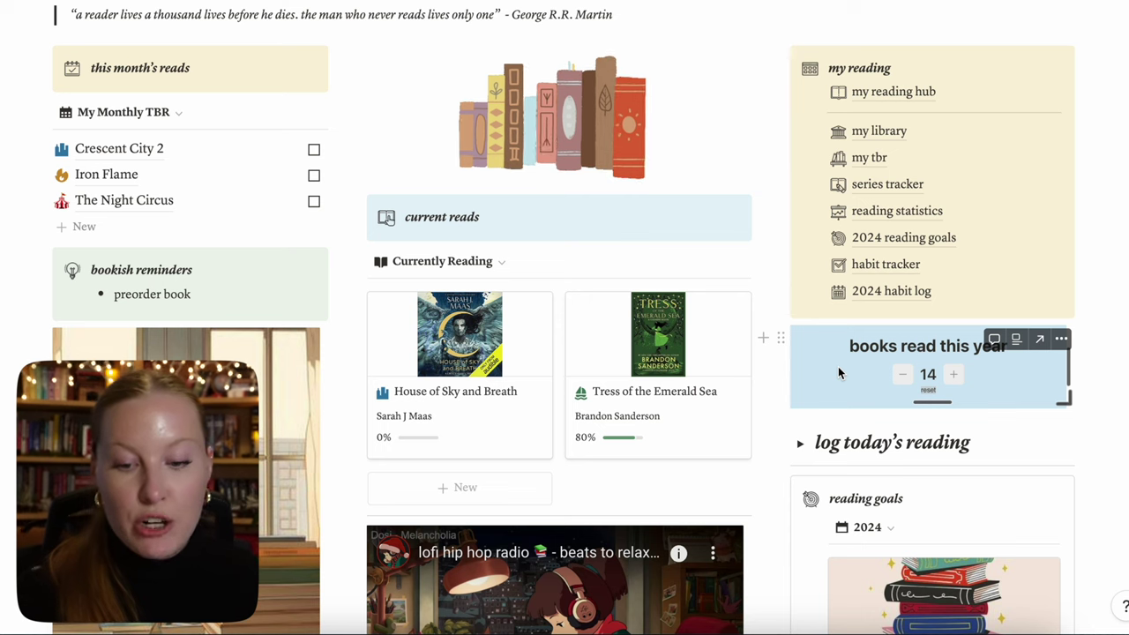
{"action": "left_click", "coordinate": [952, 374]}
{"action": "left_click", "coordinate": [953, 374]}
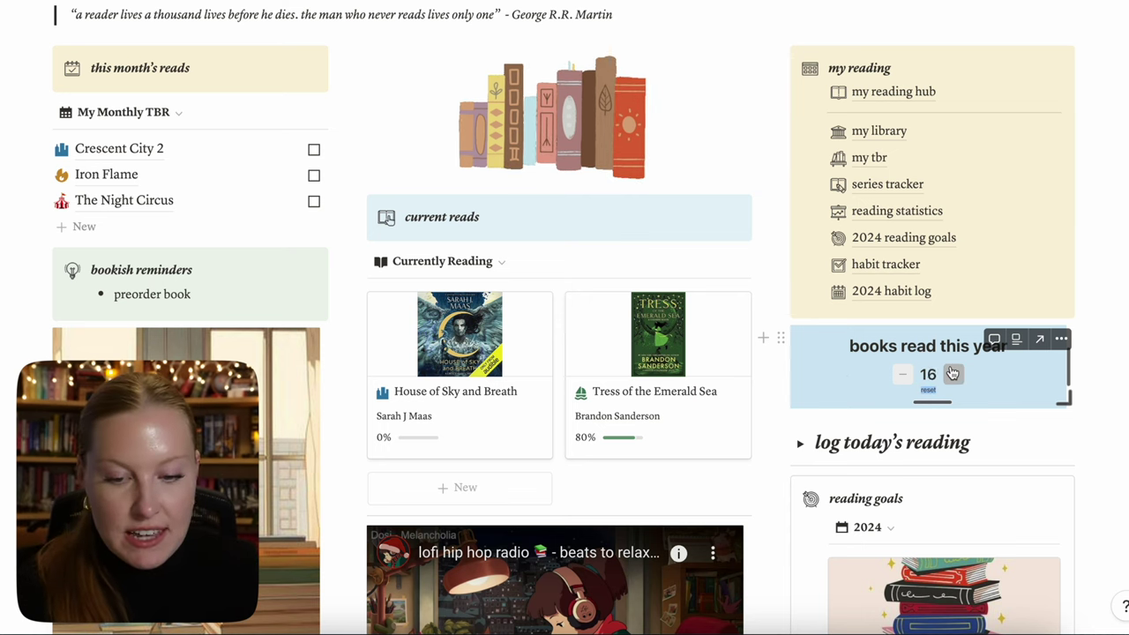
{"action": "left_click", "coordinate": [953, 374]}
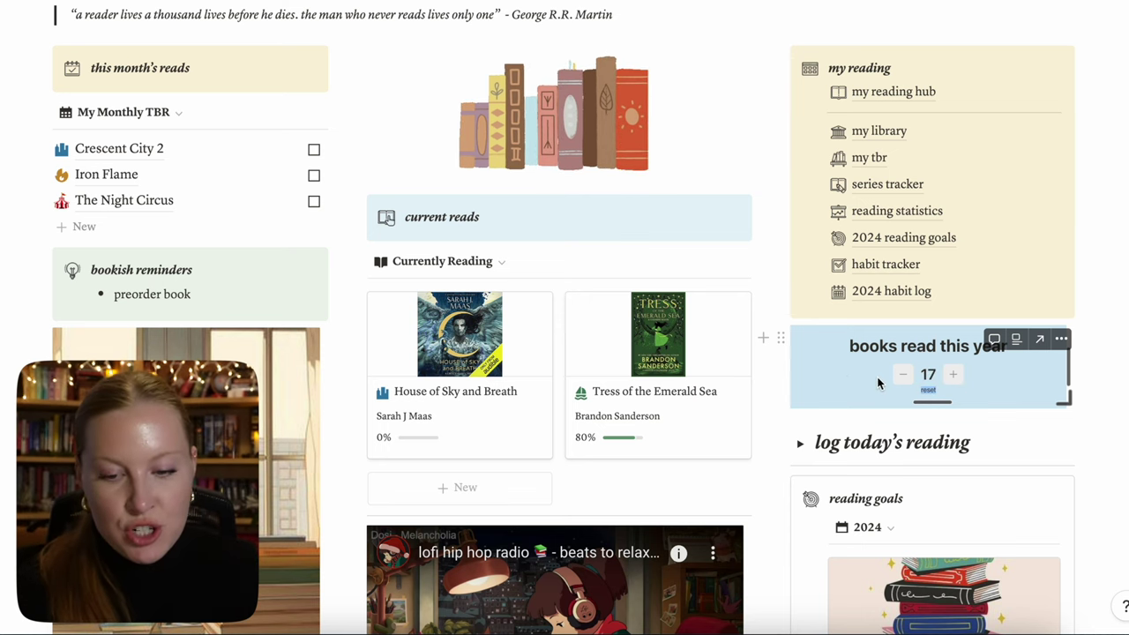
{"action": "left_click", "coordinate": [954, 376]}
Expand log today's reading and its 2024 habit log, examine the habit table's columns, and collapse both sections again.
{"action": "scroll", "coordinate": [917, 384], "scroll_direction": "down", "scroll_amount": 1}
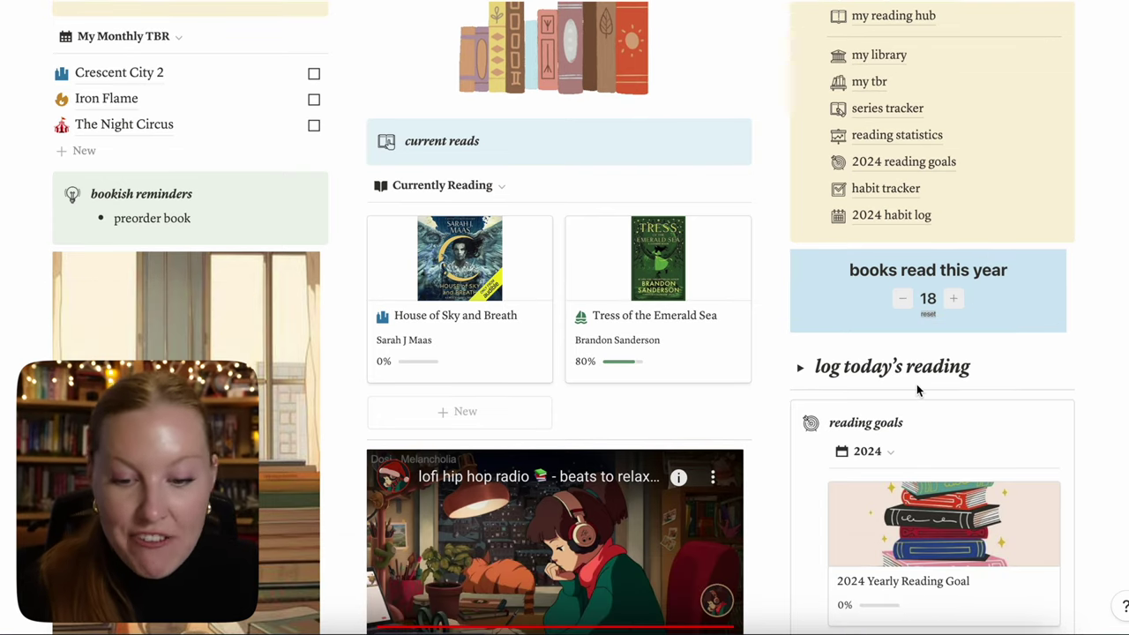
{"action": "left_click", "coordinate": [802, 369]}
{"action": "scroll", "coordinate": [970, 472], "scroll_direction": "down", "scroll_amount": 2}
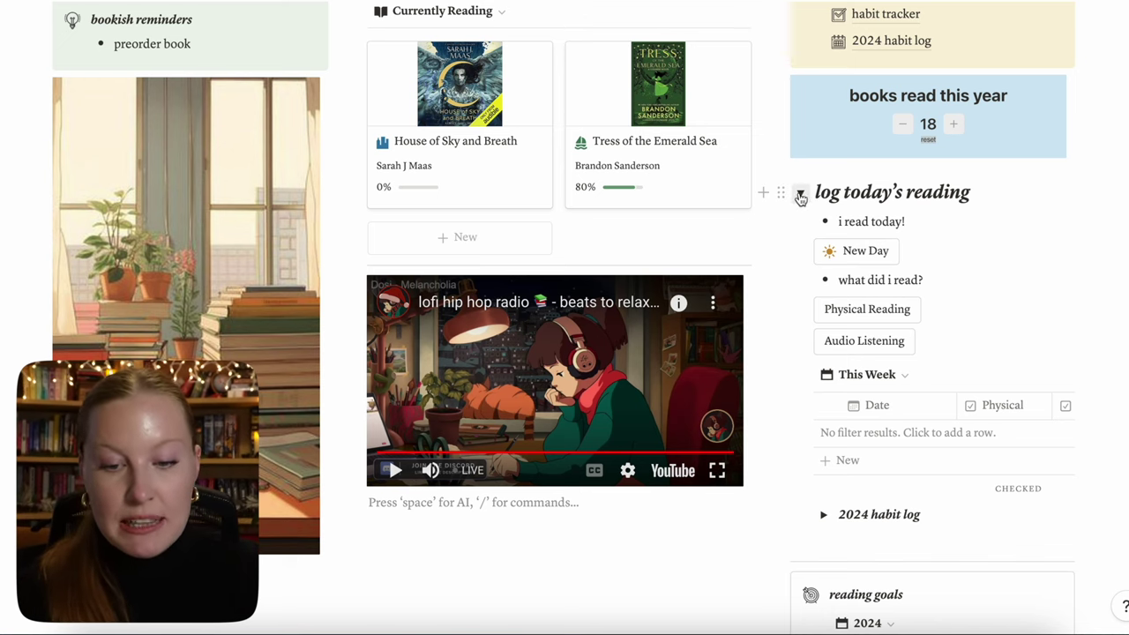
{"action": "left_click", "coordinate": [823, 515]}
{"action": "scroll", "coordinate": [824, 520], "scroll_direction": "down", "scroll_amount": 3}
{"action": "scroll", "coordinate": [920, 431], "scroll_direction": "right", "scroll_amount": 3}
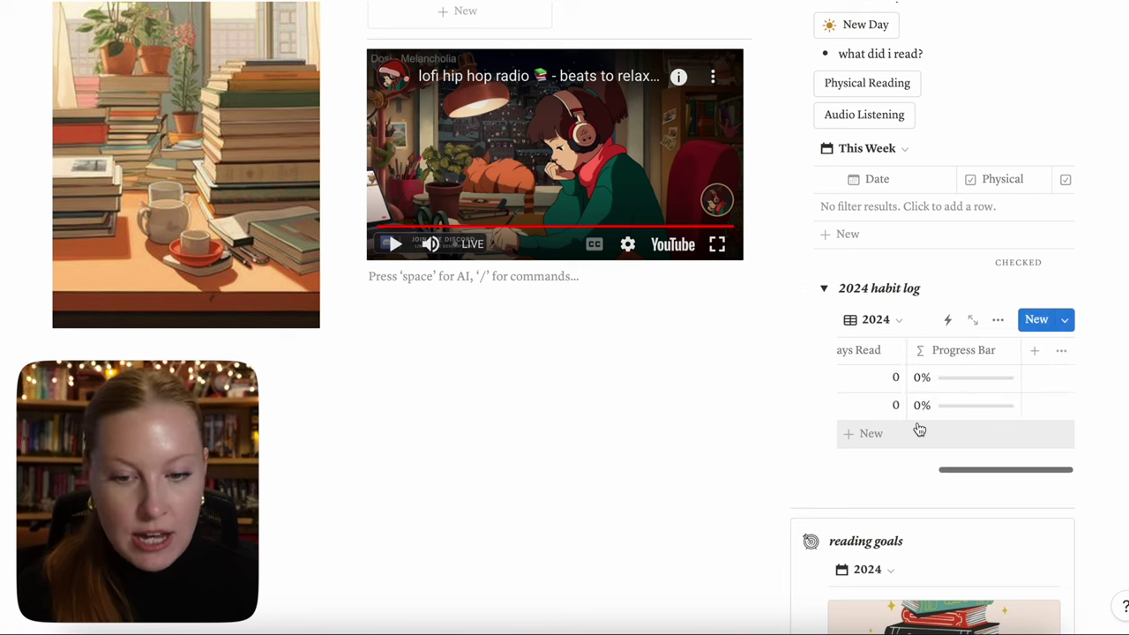
{"action": "scroll", "coordinate": [919, 432], "scroll_direction": "left", "scroll_amount": 3}
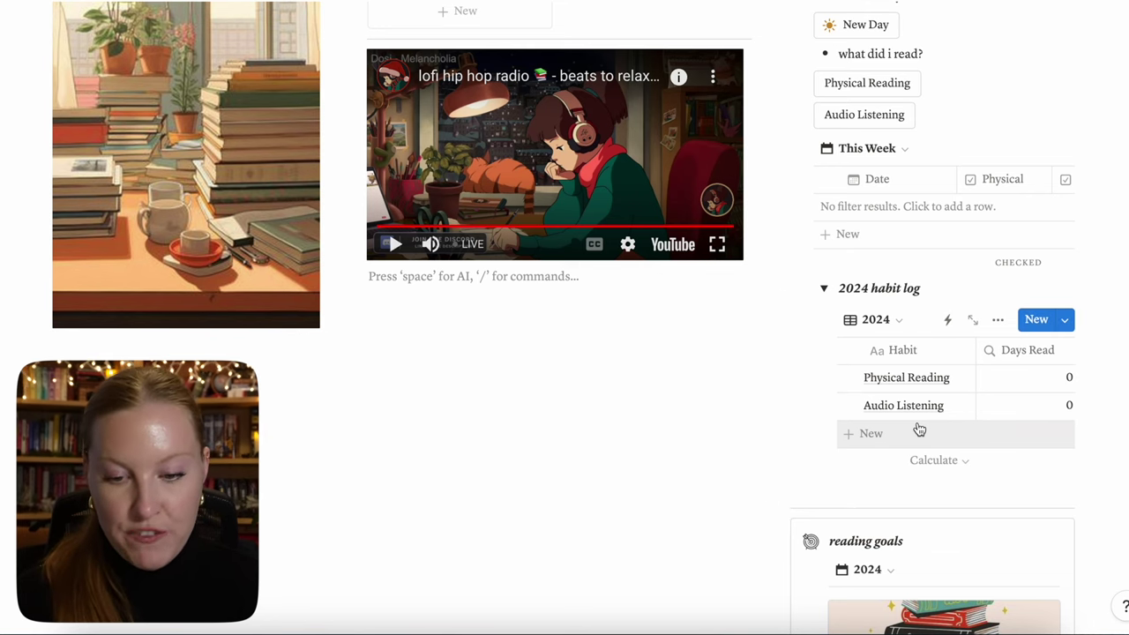
{"action": "left_click", "coordinate": [823, 289]}
{"action": "scroll", "coordinate": [820, 288], "scroll_direction": "up", "scroll_amount": 3}
{"action": "left_click", "coordinate": [803, 87]}
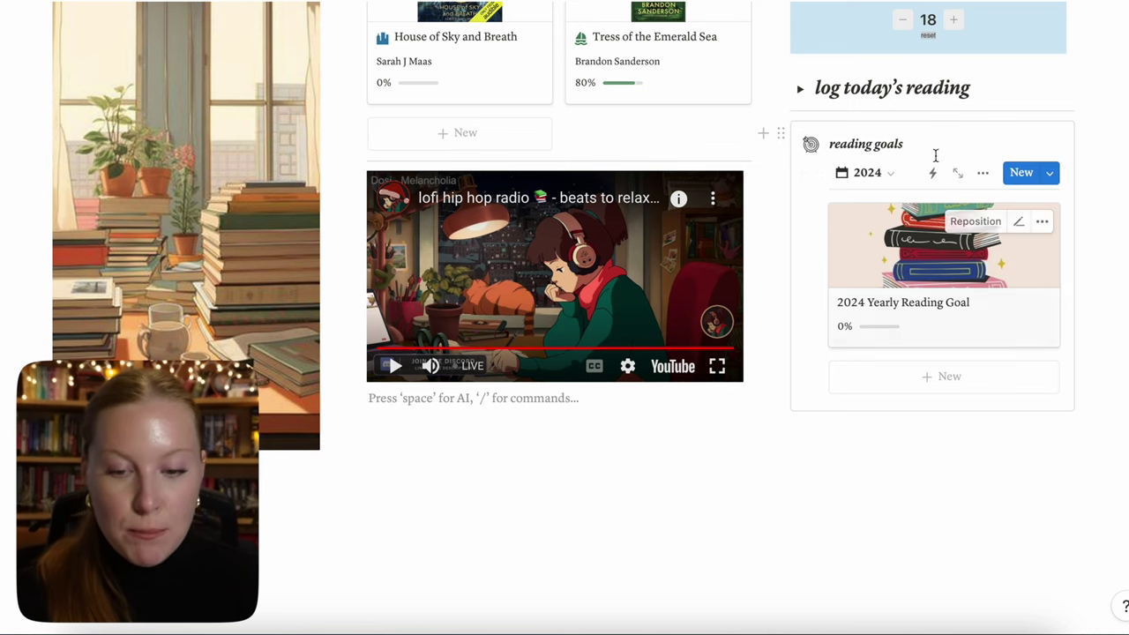
Review the dashboard between the reading goals card, the books read counter and the my reading page links.
{"action": "scroll", "coordinate": [1009, 344], "scroll_direction": "up", "scroll_amount": 1}
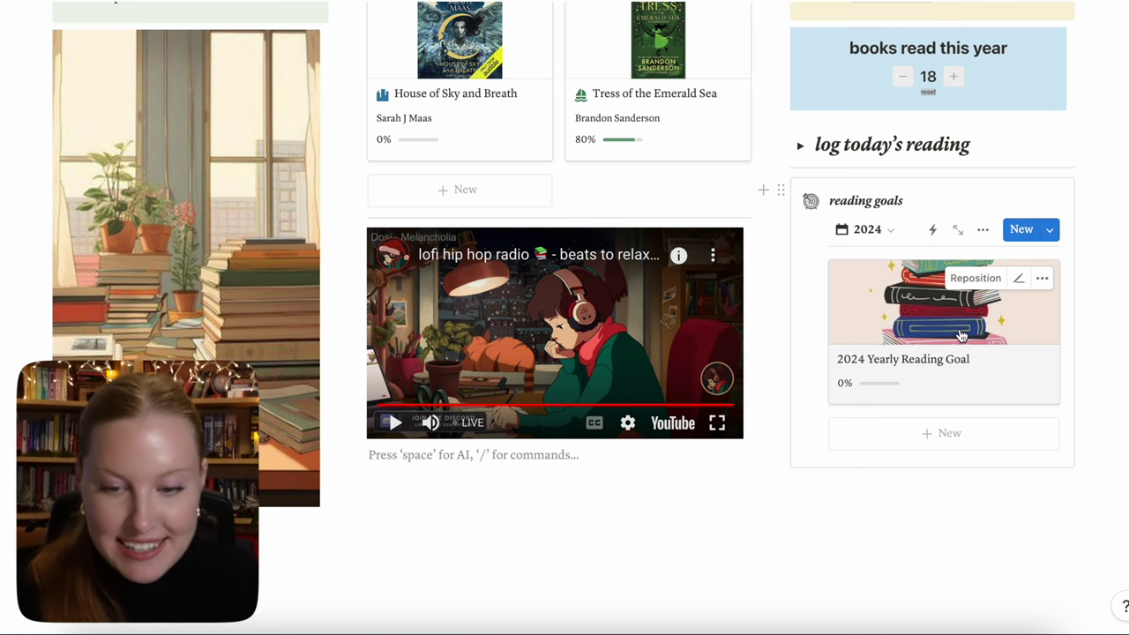
{"action": "scroll", "coordinate": [961, 335], "scroll_direction": "up", "scroll_amount": 7}
{"action": "scroll", "coordinate": [833, 265], "scroll_direction": "down", "scroll_amount": 1}
{"action": "scroll", "coordinate": [829, 260], "scroll_direction": "up", "scroll_amount": 2}
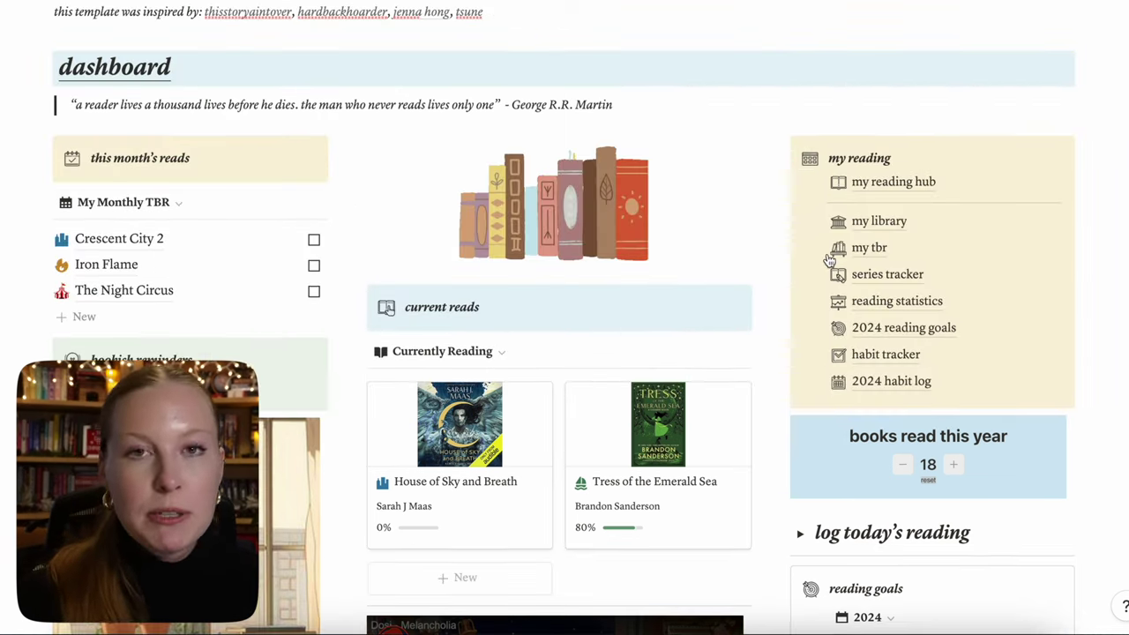
{"action": "scroll", "coordinate": [829, 260], "scroll_direction": "down", "scroll_amount": 1}
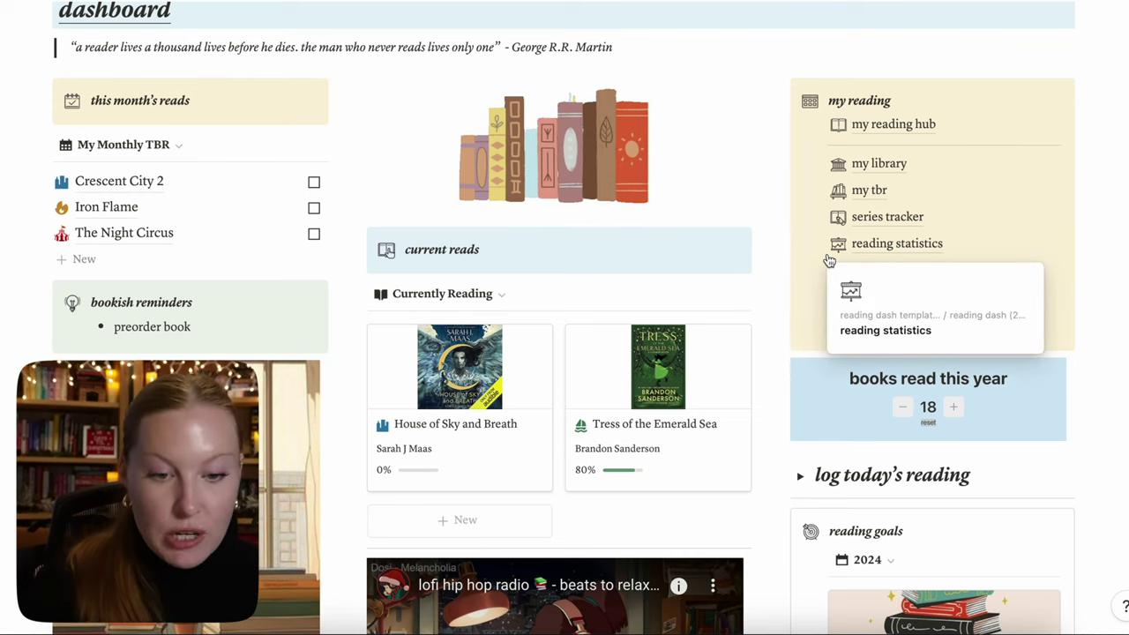
{"action": "scroll", "coordinate": [829, 260], "scroll_direction": "down", "scroll_amount": 3}
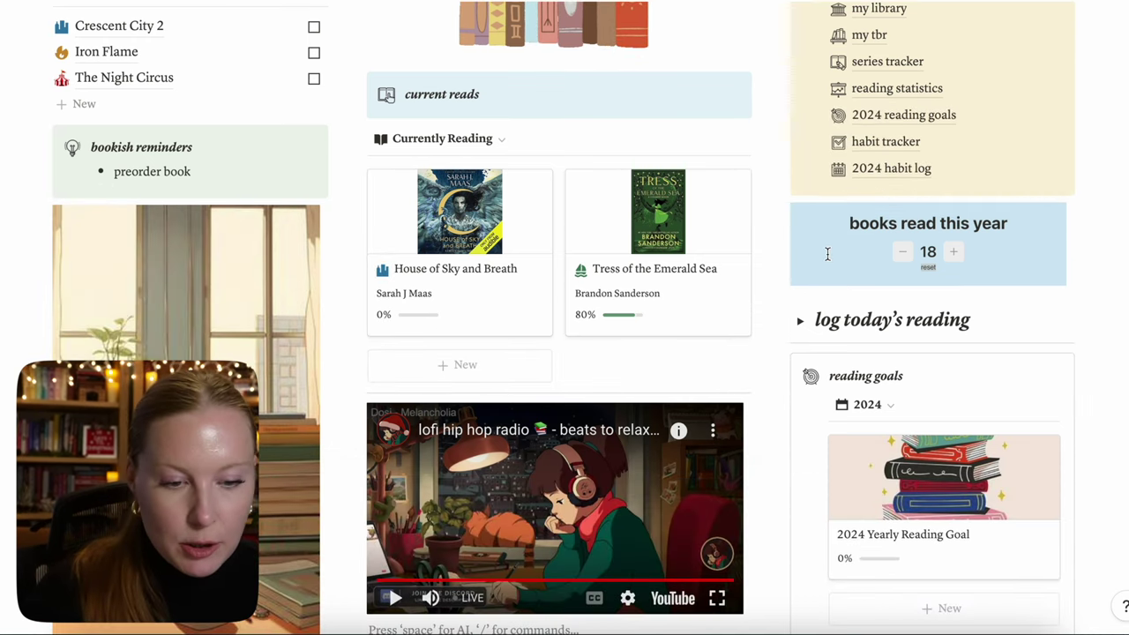
{"action": "scroll", "coordinate": [828, 254], "scroll_direction": "down", "scroll_amount": 1}
{"action": "scroll", "coordinate": [830, 260], "scroll_direction": "up", "scroll_amount": 3}
{"action": "scroll", "coordinate": [829, 260], "scroll_direction": "up", "scroll_amount": 1}
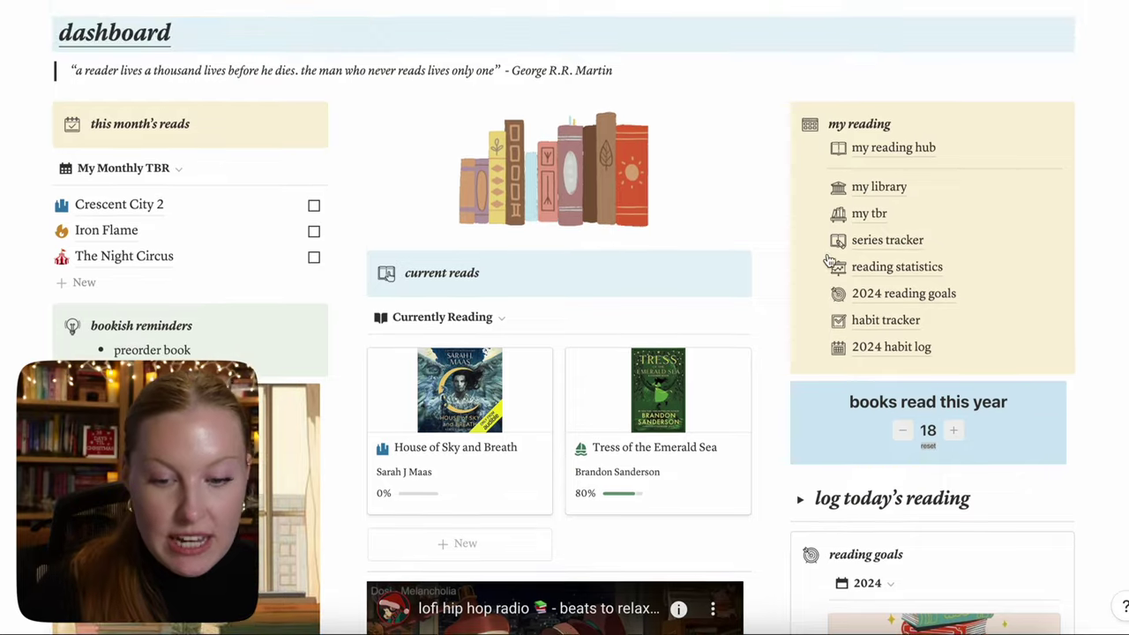
{"action": "scroll", "coordinate": [829, 260], "scroll_direction": "down", "scroll_amount": 4}
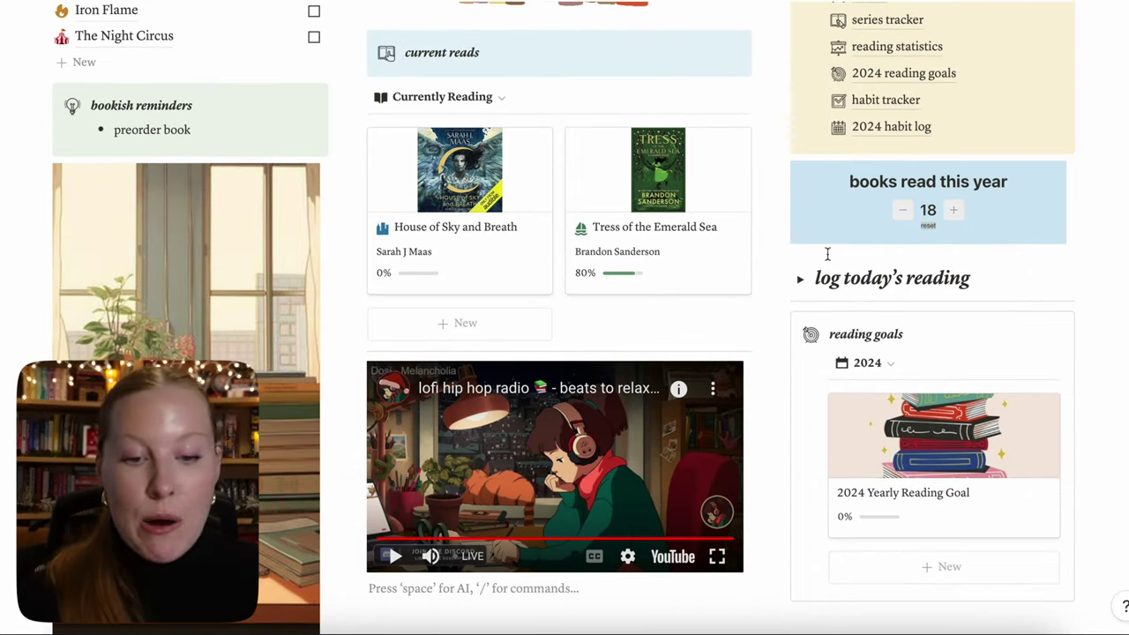
{"action": "scroll", "coordinate": [827, 254], "scroll_direction": "up", "scroll_amount": 3}
{"action": "mouse_move", "coordinate": [831, 258]}
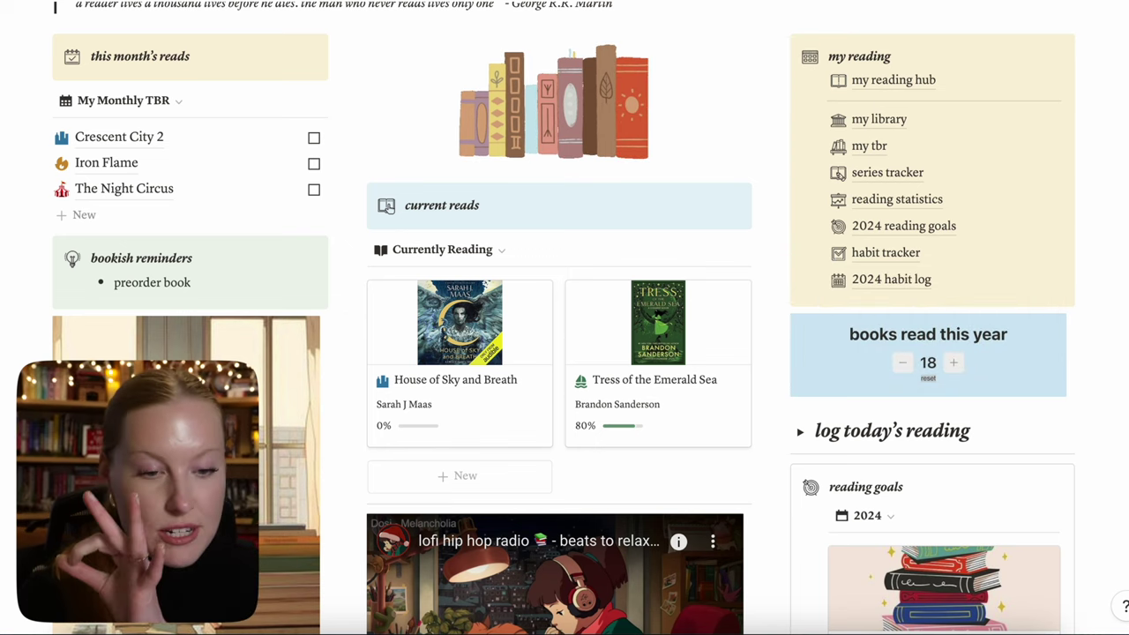
Open my reading hub and examine its tables, from my library and my tbr through the 2024 reading goals.
{"action": "scroll", "coordinate": [1103, 236], "scroll_direction": "up", "scroll_amount": 2}
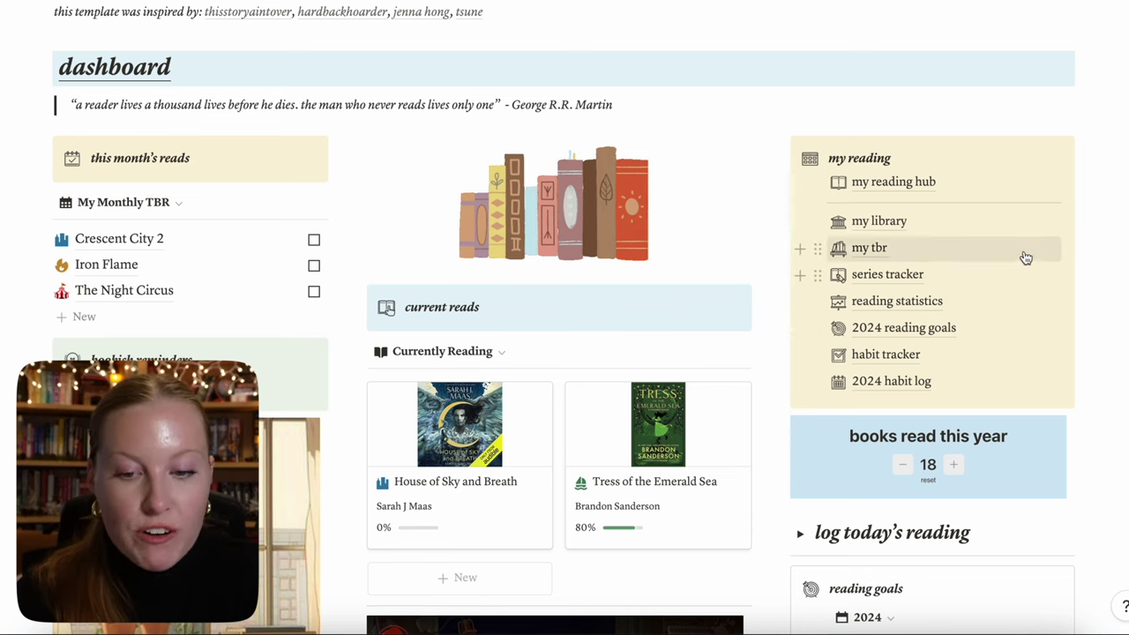
{"action": "mouse_move", "coordinate": [983, 192]}
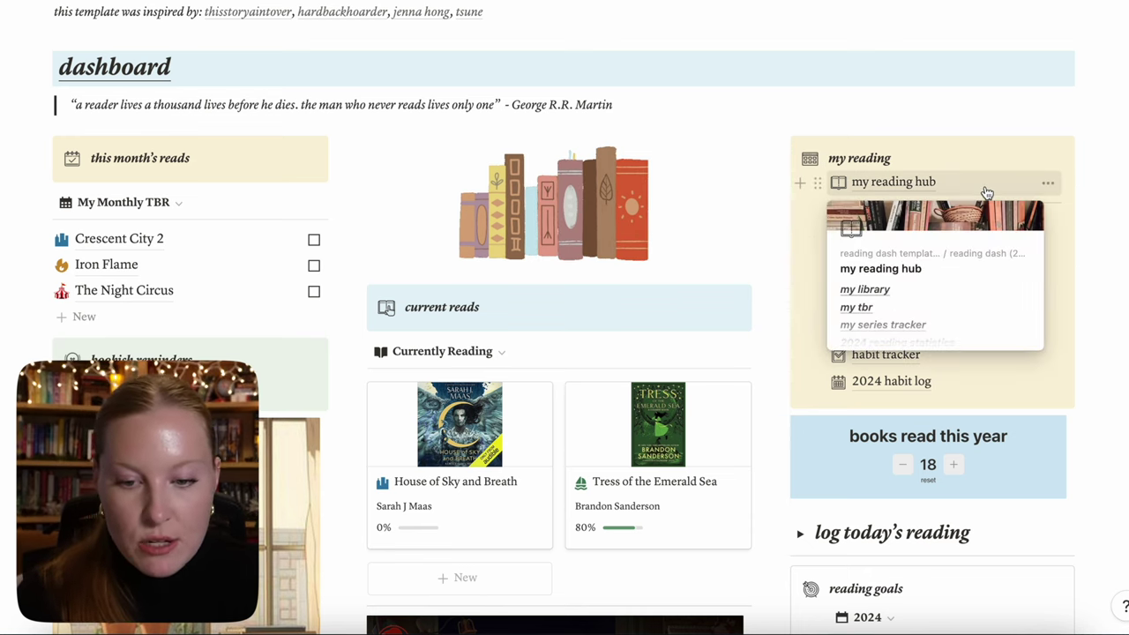
{"action": "left_click", "coordinate": [952, 184]}
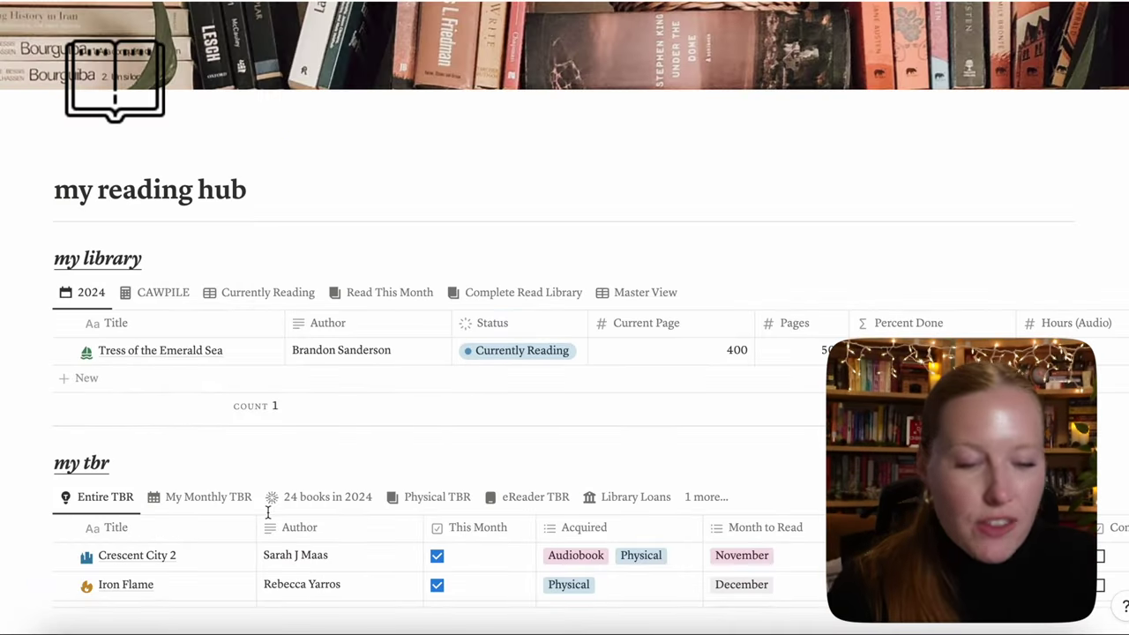
{"action": "scroll", "coordinate": [267, 512], "scroll_direction": "down", "scroll_amount": 3}
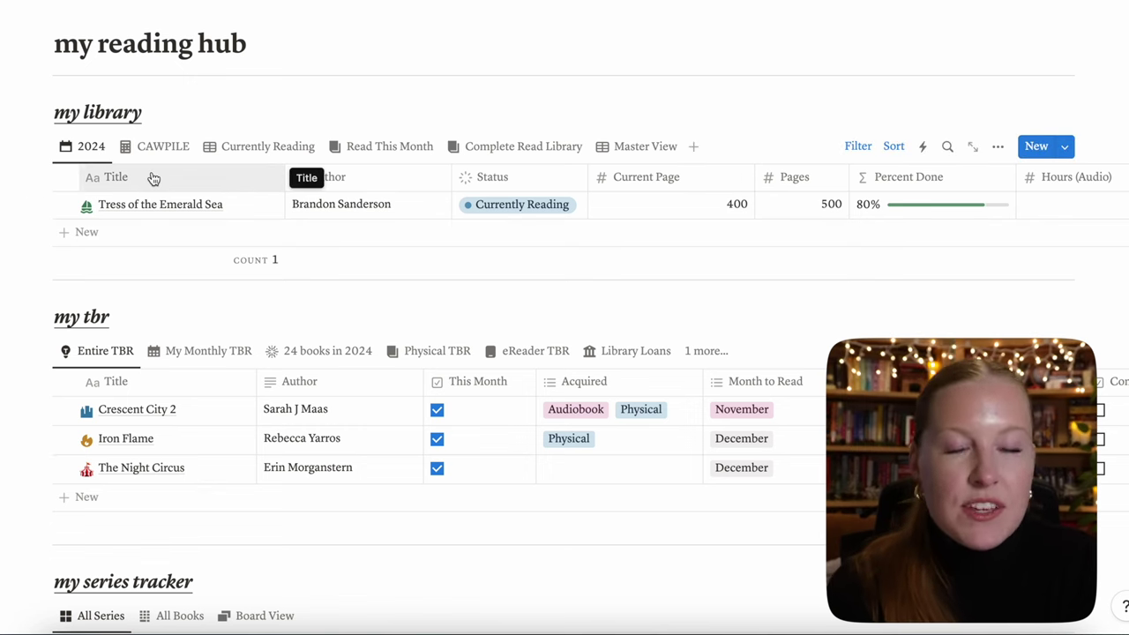
{"action": "scroll", "coordinate": [154, 179], "scroll_direction": "down", "scroll_amount": 5}
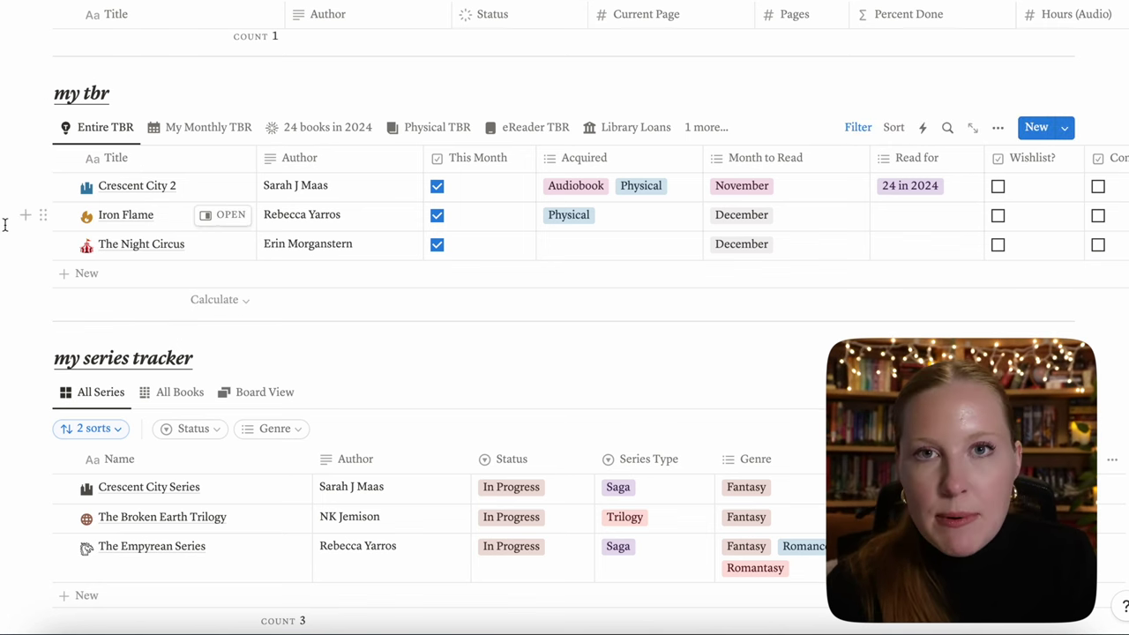
{"action": "scroll", "coordinate": [4, 225], "scroll_direction": "down", "scroll_amount": 4}
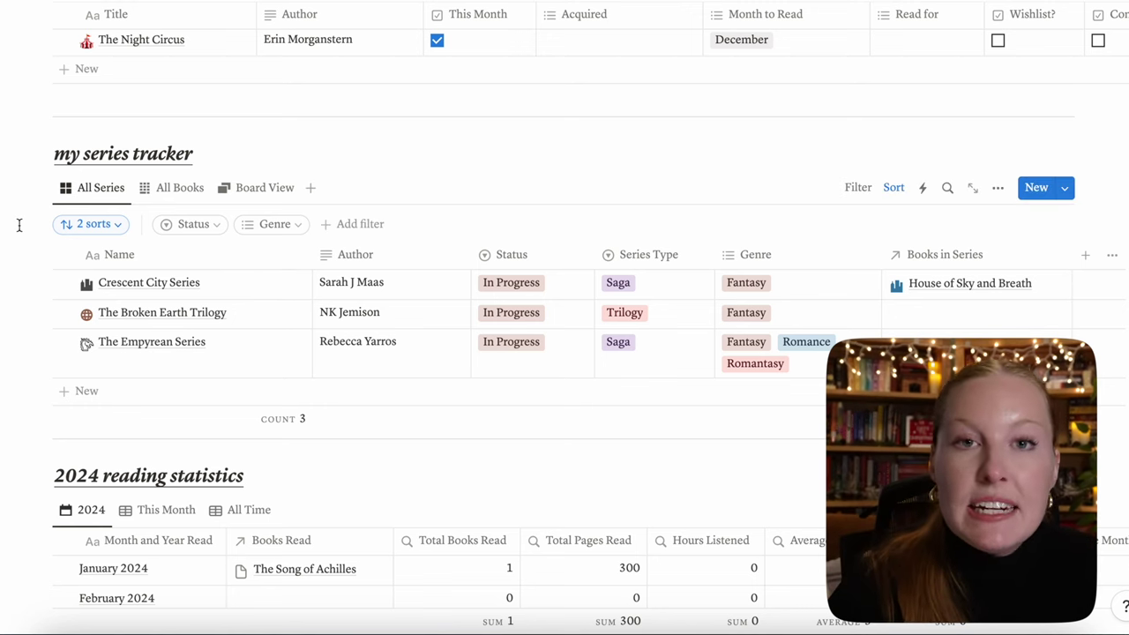
{"action": "scroll", "coordinate": [19, 225], "scroll_direction": "down", "scroll_amount": 7}
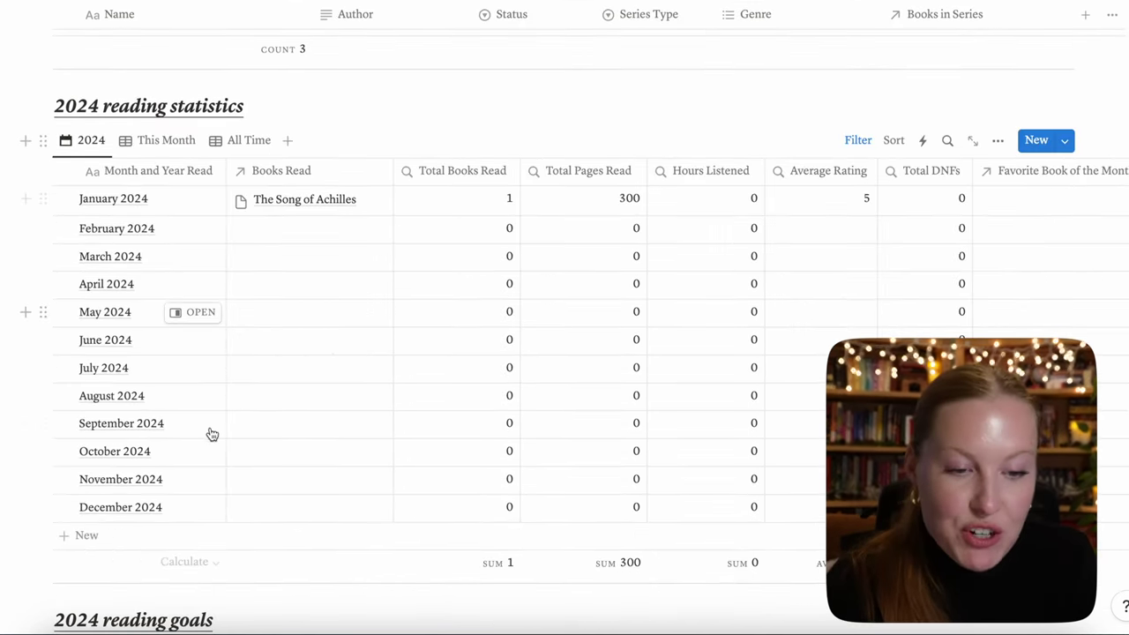
{"action": "scroll", "coordinate": [343, 350], "scroll_direction": "down", "scroll_amount": 6}
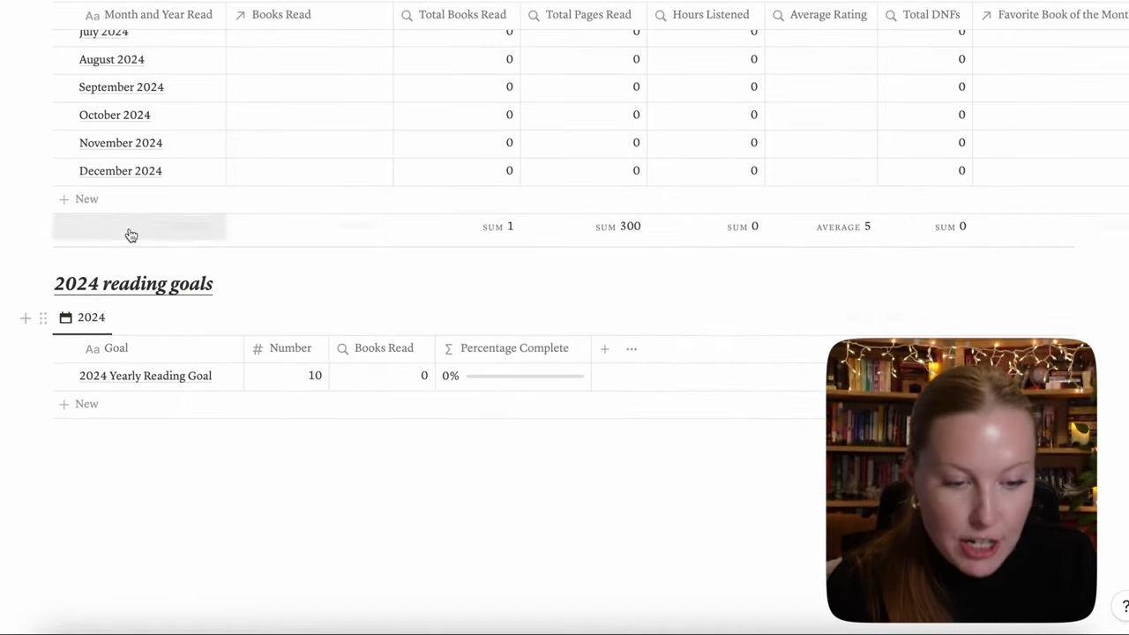
{"action": "scroll", "coordinate": [169, 344], "scroll_direction": "up", "scroll_amount": 1}
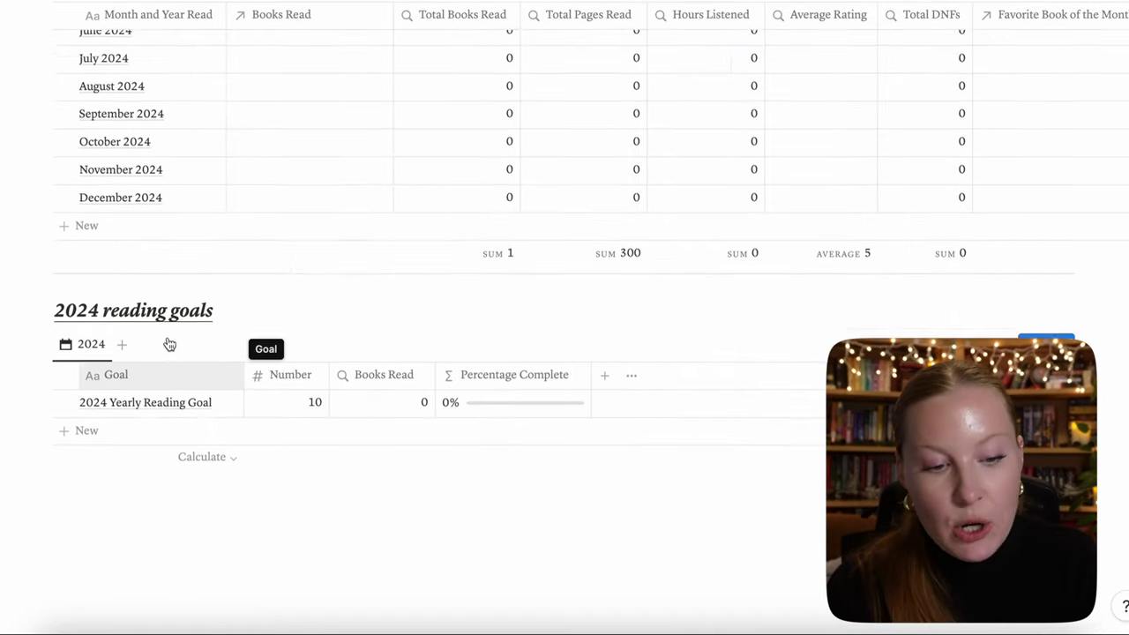
{"action": "scroll", "coordinate": [170, 344], "scroll_direction": "up", "scroll_amount": 20}
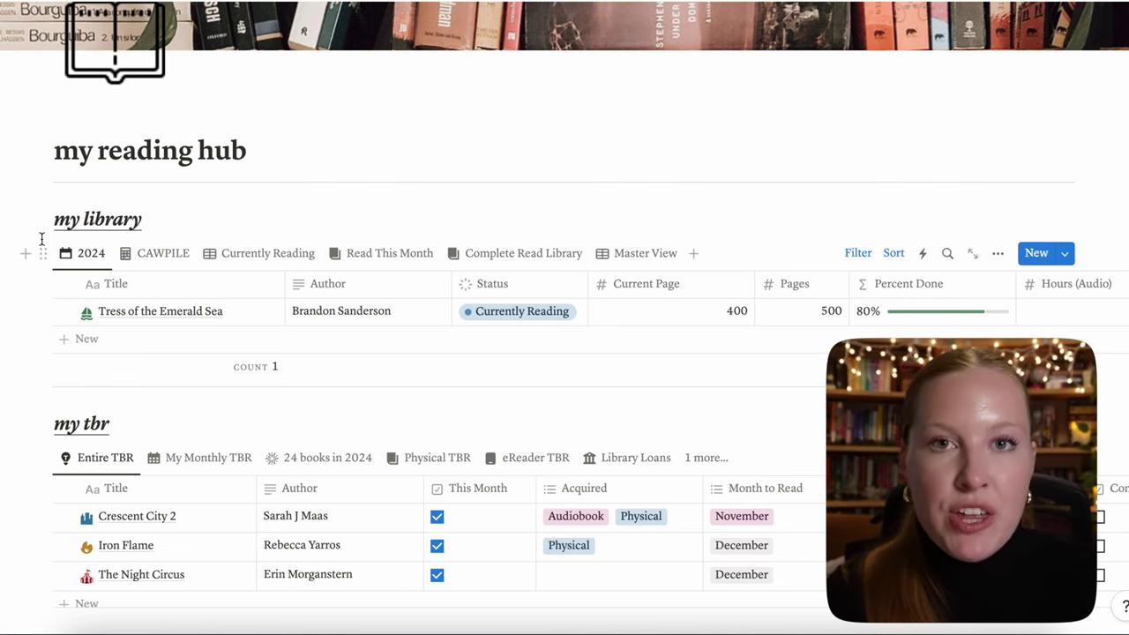
Examine the columns of my library in the CAWPILE view and the Currently Reading view.
{"action": "left_click", "coordinate": [167, 255]}
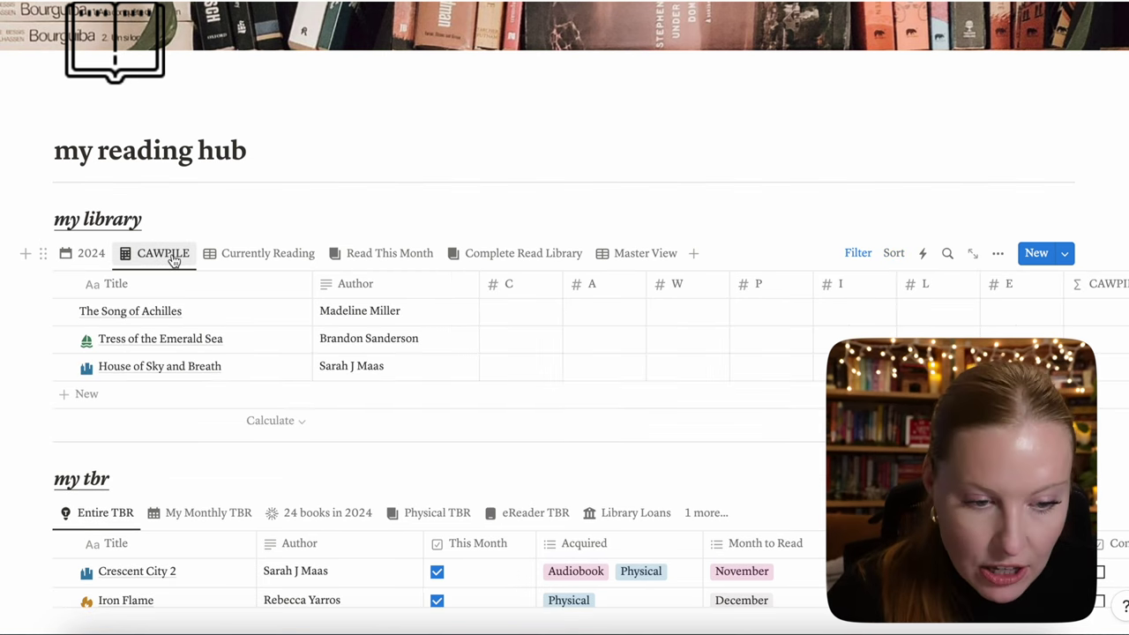
{"action": "scroll", "coordinate": [232, 330], "scroll_direction": "right", "scroll_amount": 3}
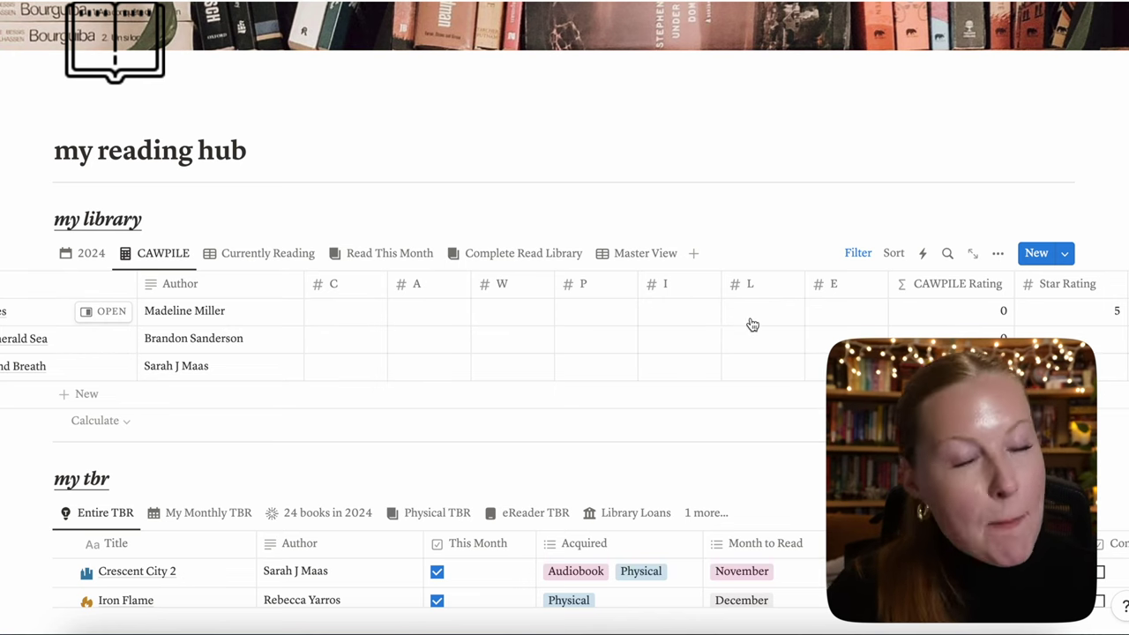
{"action": "scroll", "coordinate": [753, 325], "scroll_direction": "right", "scroll_amount": 2}
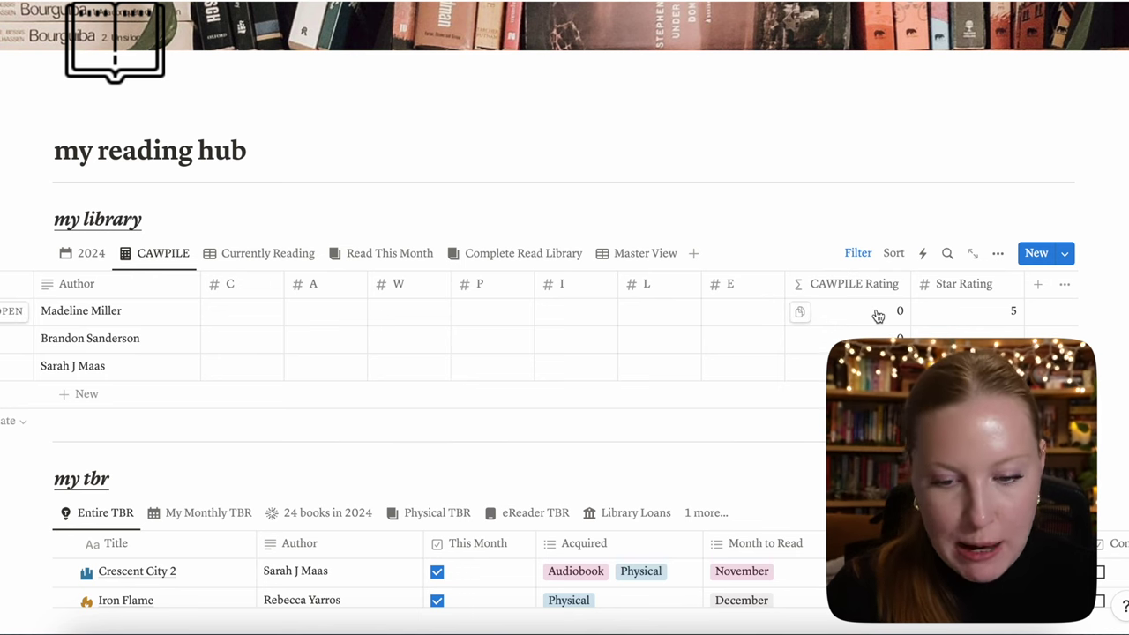
{"action": "left_click", "coordinate": [282, 254]}
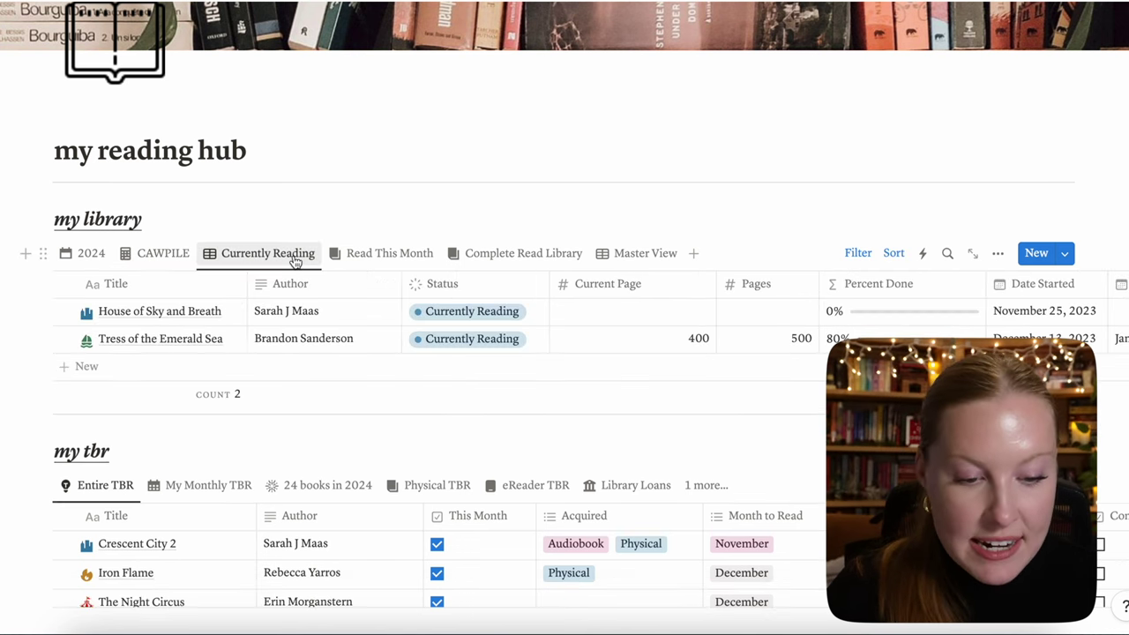
{"action": "scroll", "coordinate": [453, 340], "scroll_direction": "right", "scroll_amount": 2}
{"action": "scroll", "coordinate": [454, 340], "scroll_direction": "left", "scroll_amount": 2}
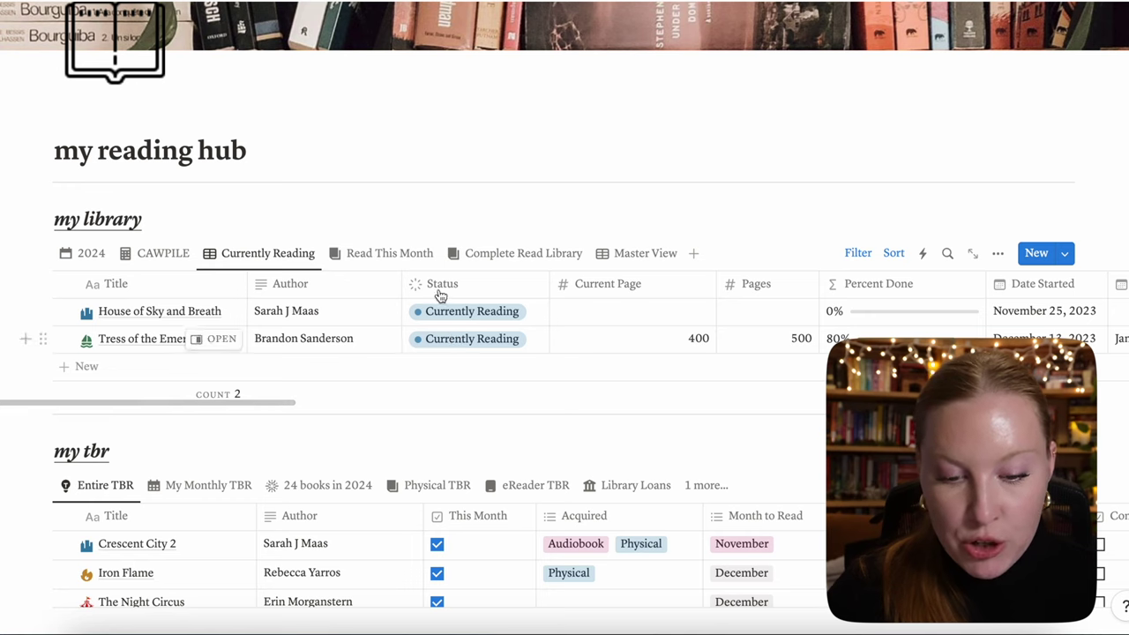
Look through my library's Read This Month and Complete Read Library views, ending on Master View.
{"action": "left_click", "coordinate": [410, 256]}
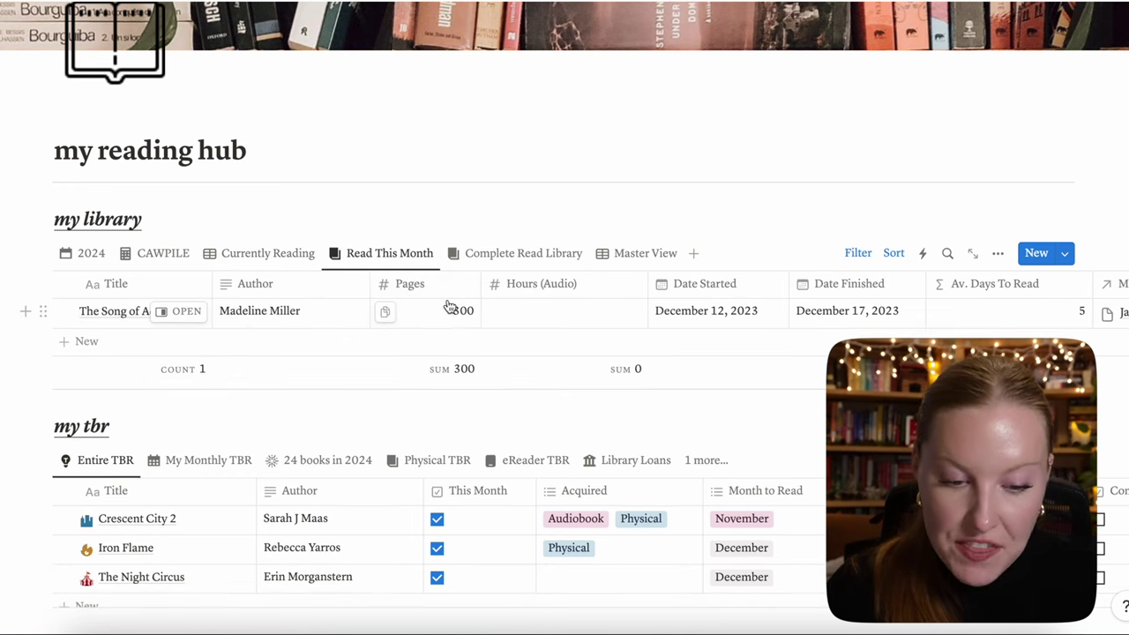
{"action": "scroll", "coordinate": [340, 321], "scroll_direction": "right", "scroll_amount": 2}
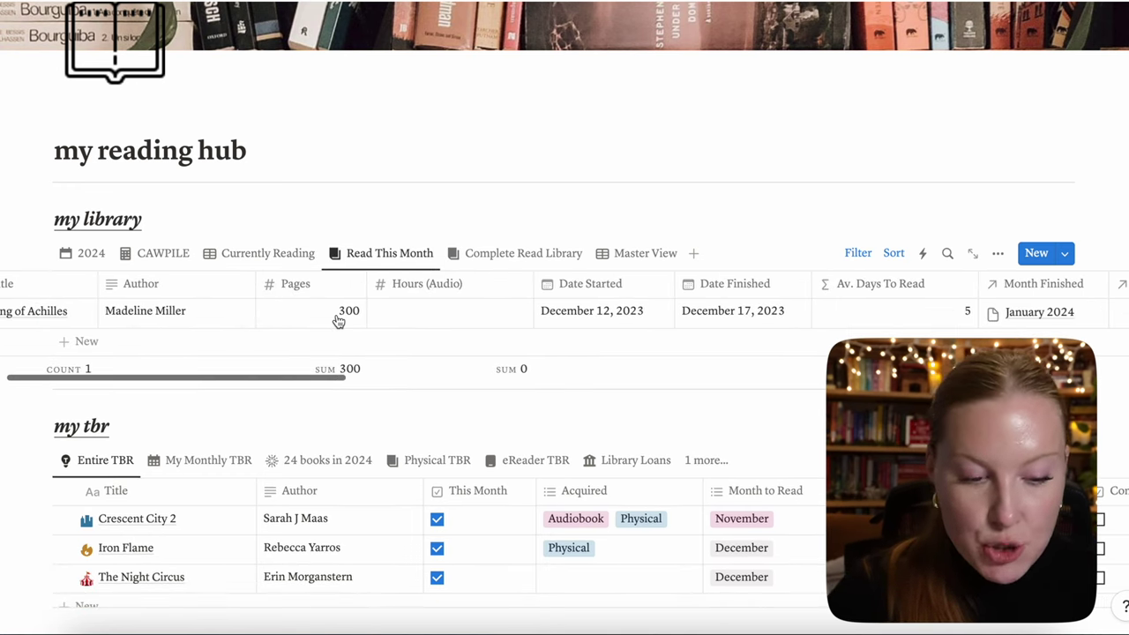
{"action": "left_click", "coordinate": [509, 255]}
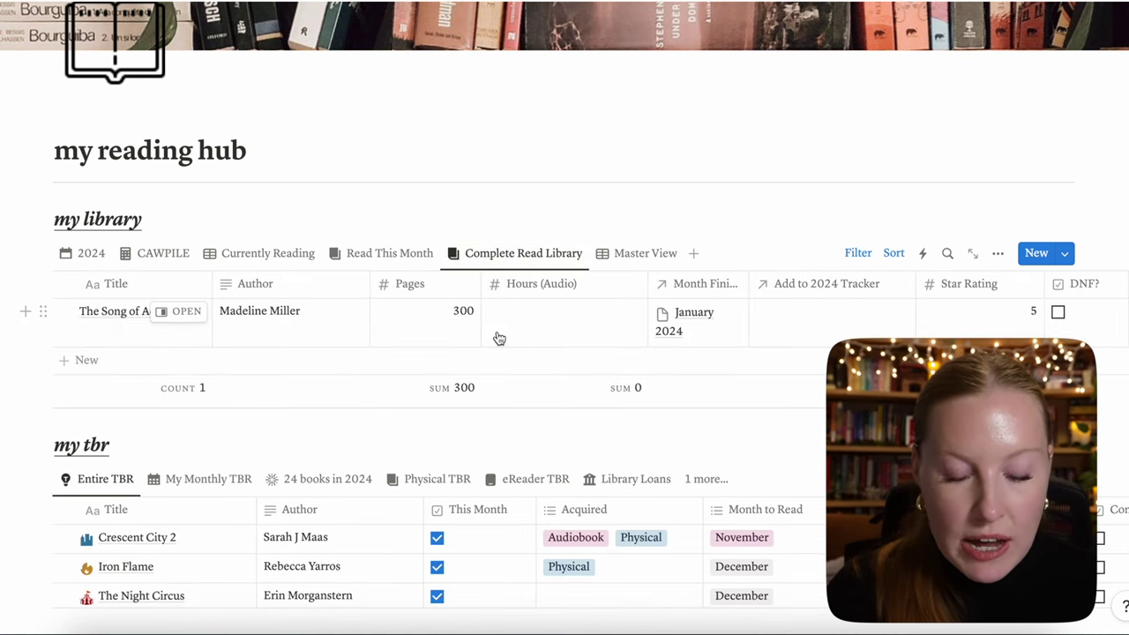
{"action": "left_click", "coordinate": [645, 253]}
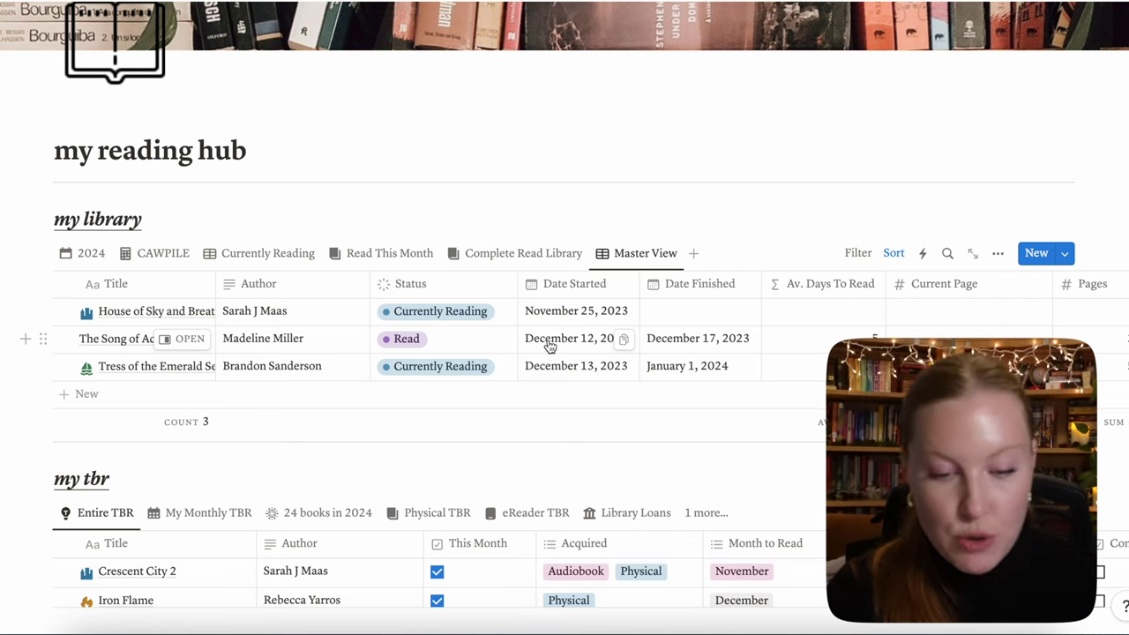
Inspect the filters behind my library's 2024 and DNF'd views, checking the Currently Reading view in between.
{"action": "left_click", "coordinate": [90, 255]}
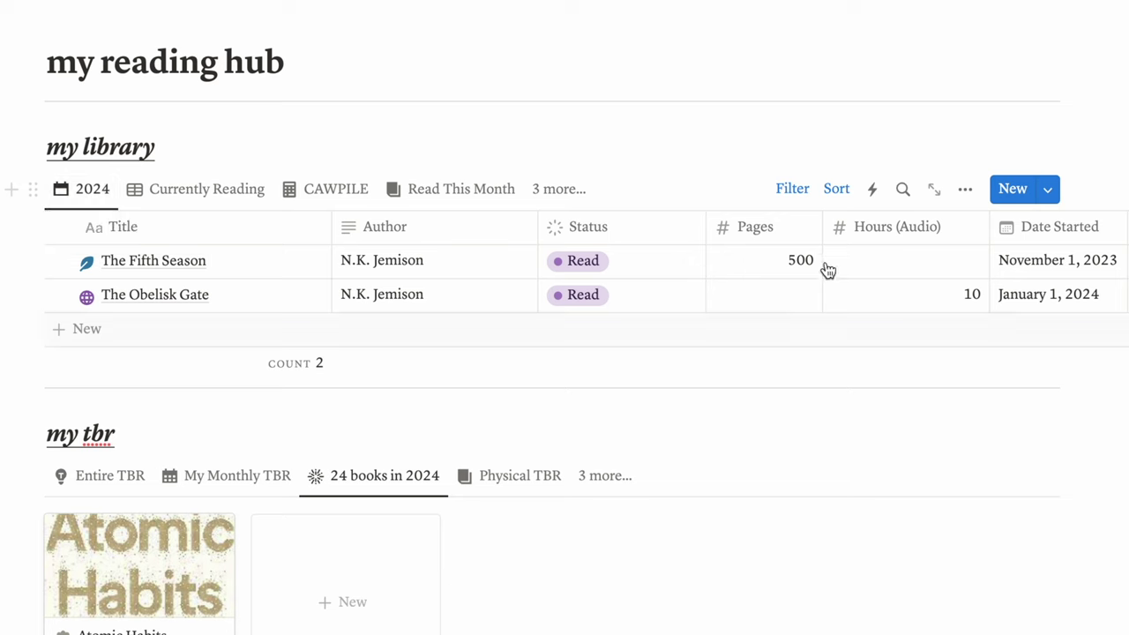
{"action": "left_click", "coordinate": [799, 189]}
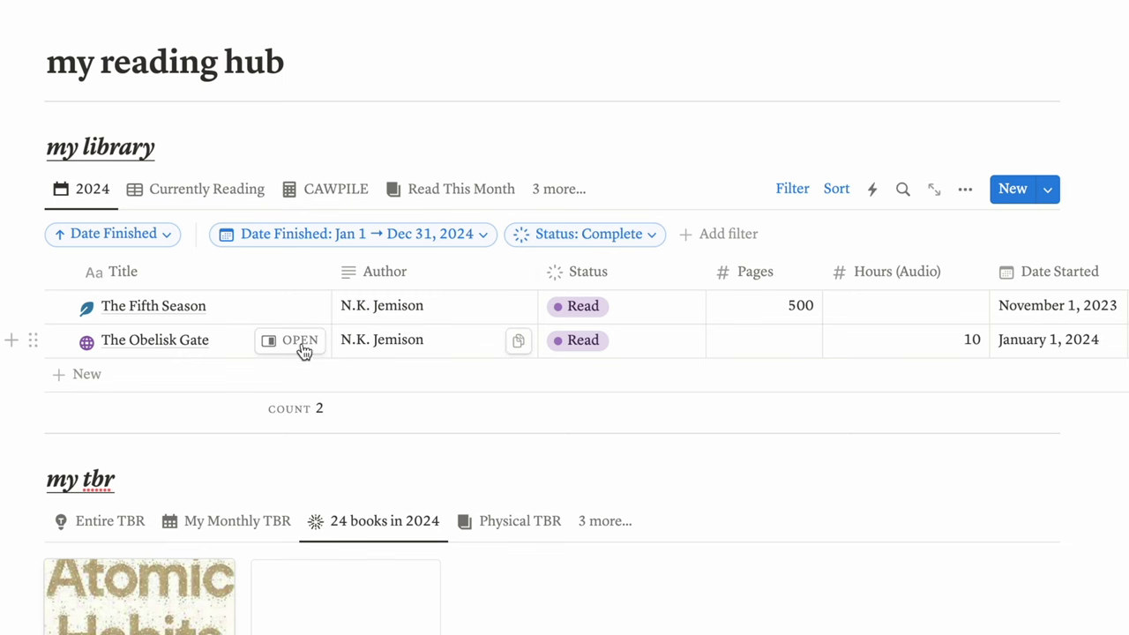
{"action": "left_click", "coordinate": [242, 203]}
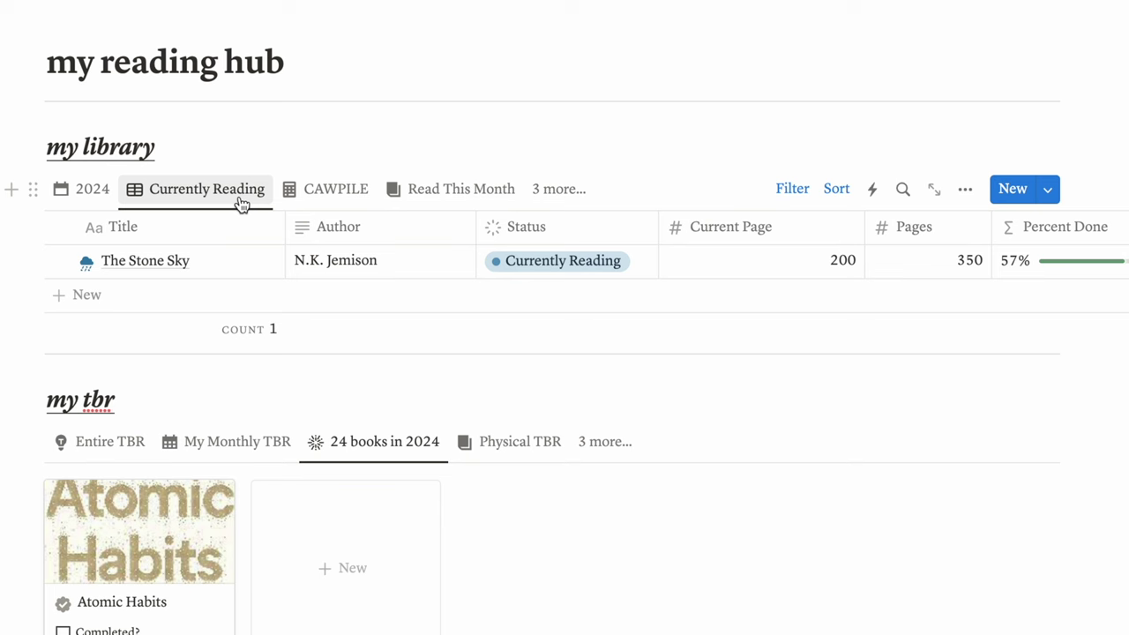
{"action": "left_click", "coordinate": [541, 188]}
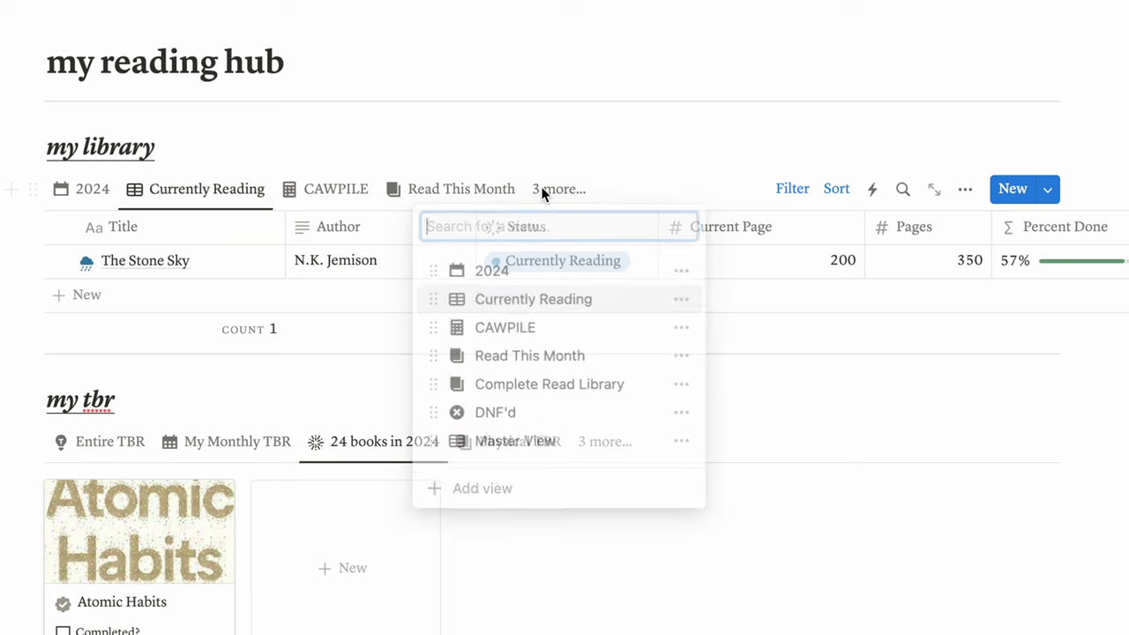
{"action": "left_click", "coordinate": [494, 417]}
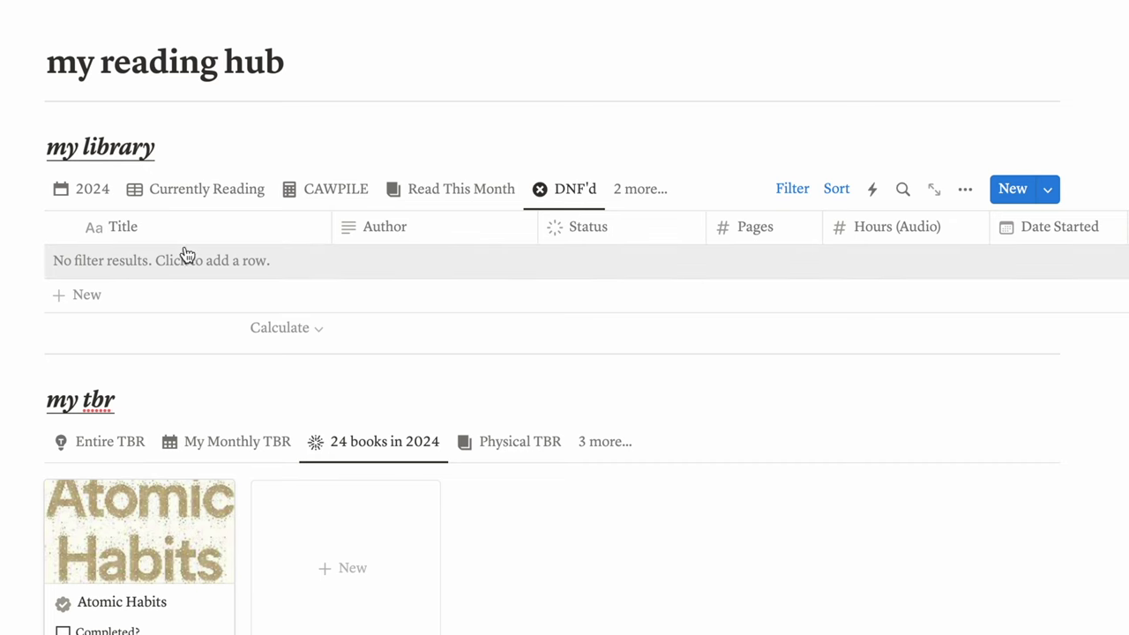
{"action": "left_click", "coordinate": [792, 188]}
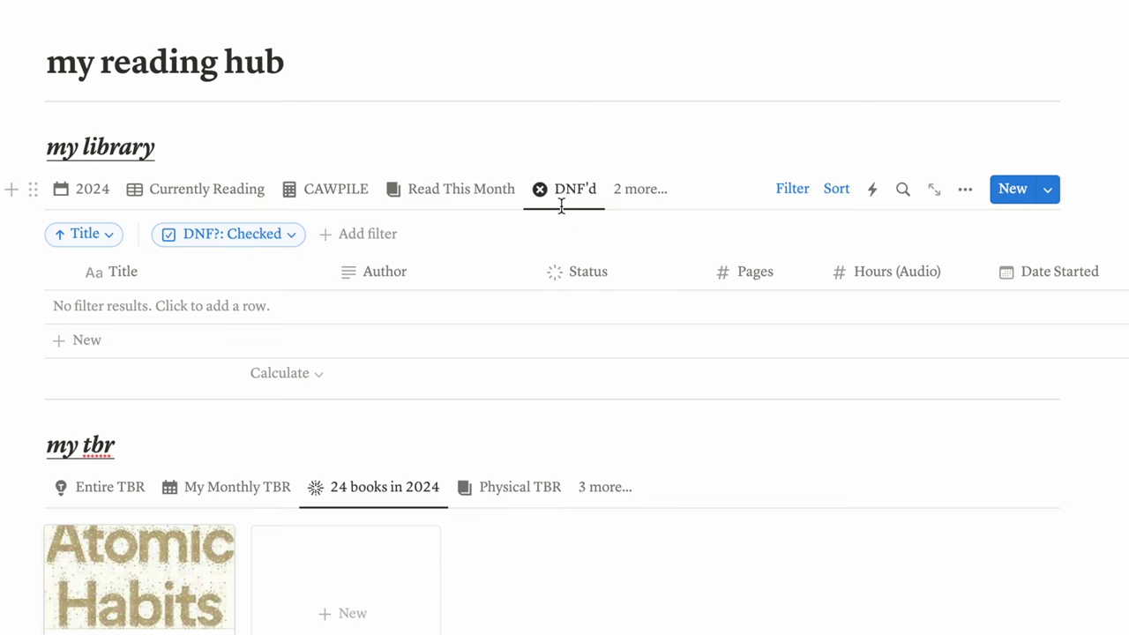
{"action": "left_click", "coordinate": [95, 203]}
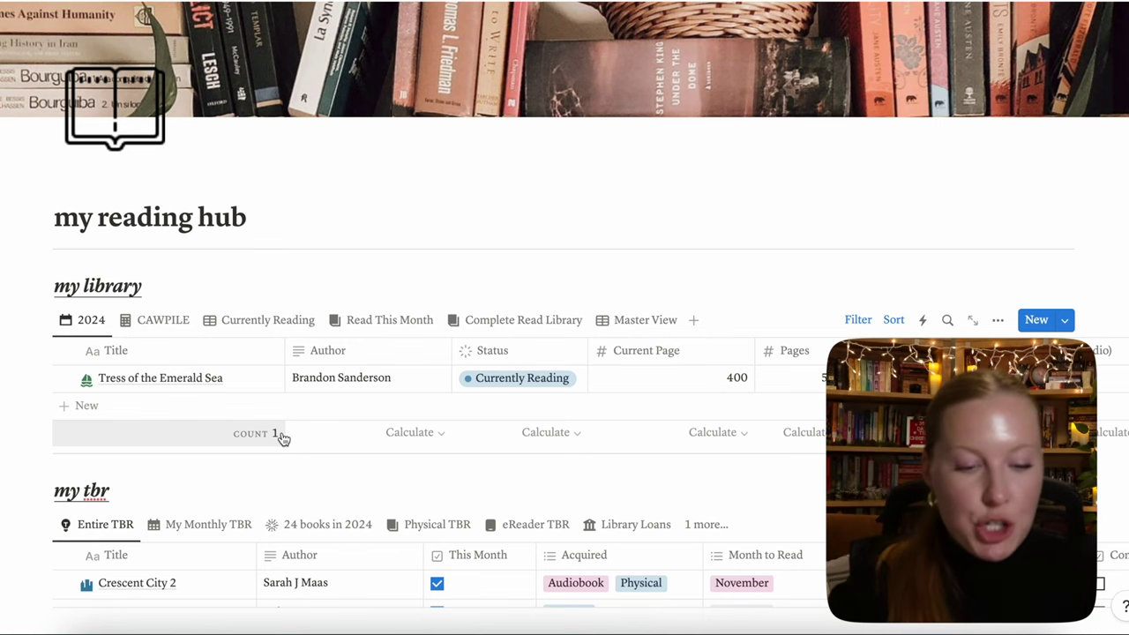
Add a book titled Babel by RF Kuang in my library's Currently Reading view.
{"action": "left_click", "coordinate": [261, 323]}
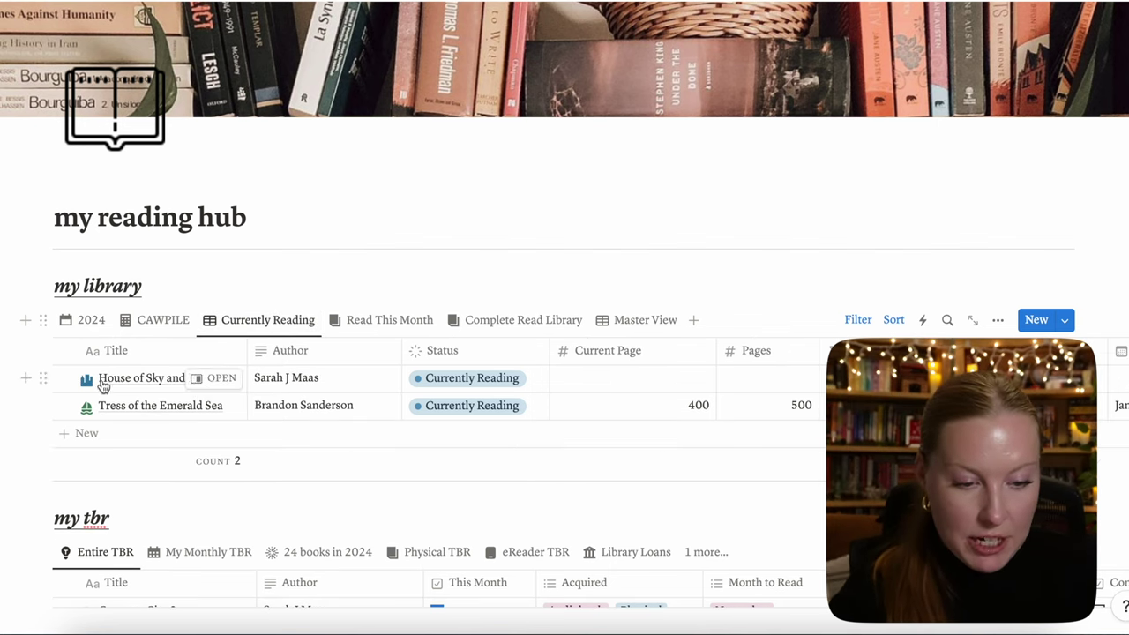
{"action": "left_click", "coordinate": [89, 435]}
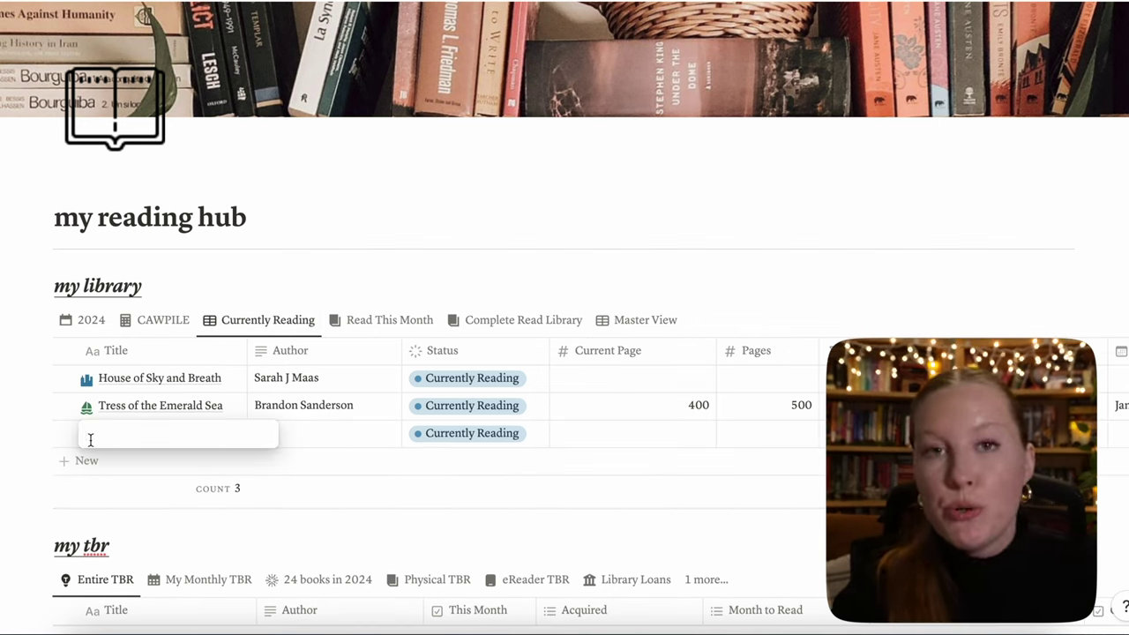
{"action": "type", "text": "Babel"}
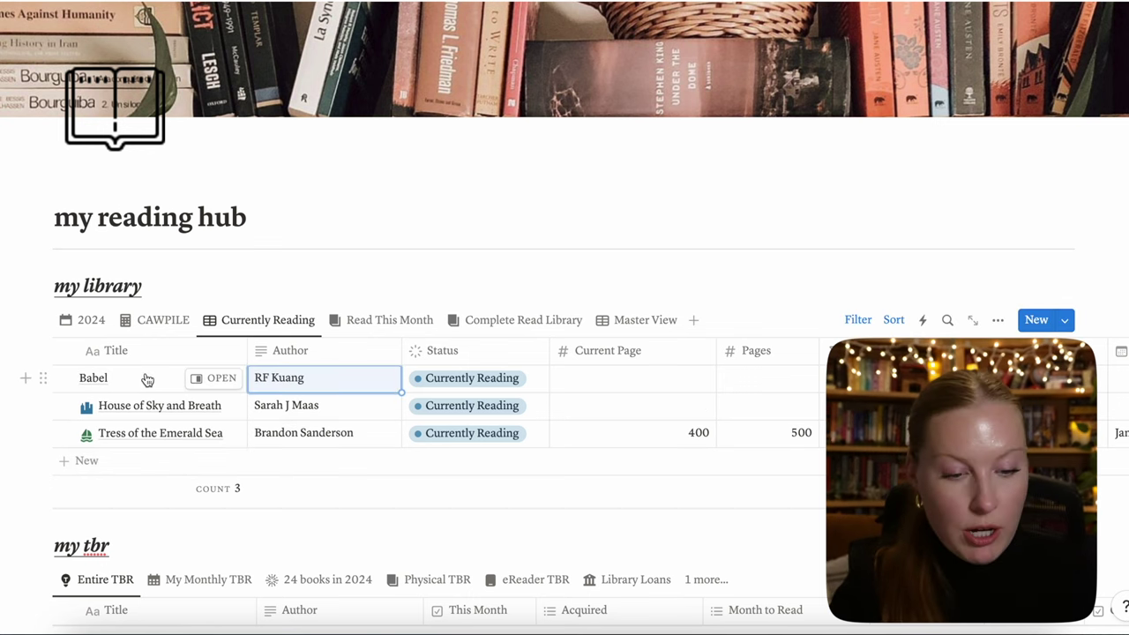
Compare Babel's properties in its side peek with the columns of the Currently Reading table.
{"action": "left_click", "coordinate": [223, 380]}
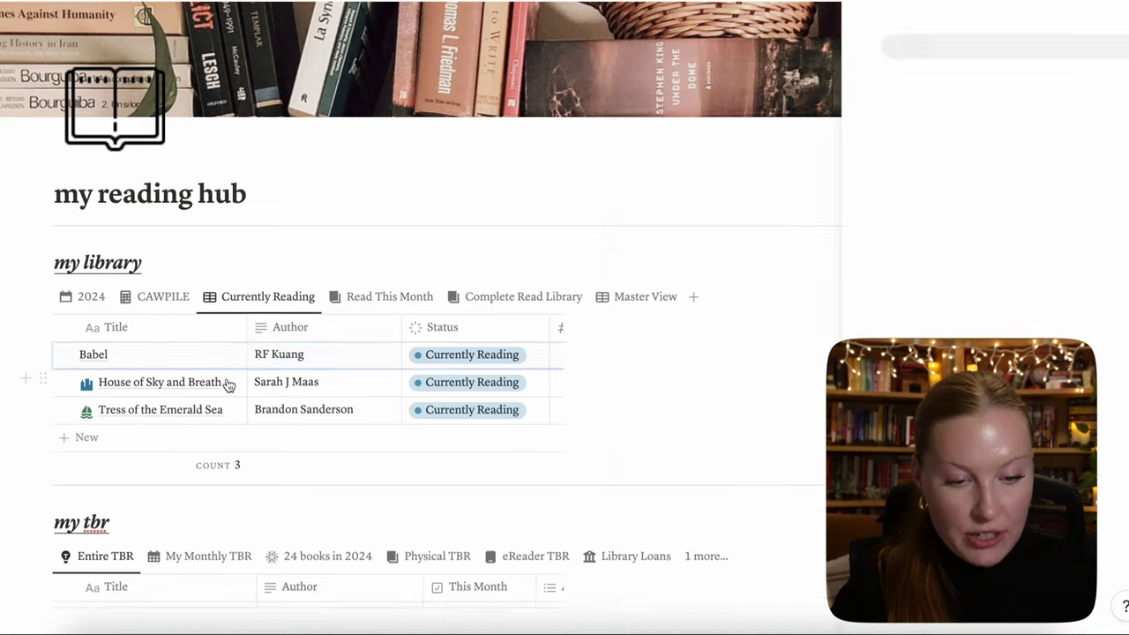
{"action": "scroll", "coordinate": [713, 166], "scroll_direction": "down", "scroll_amount": 10}
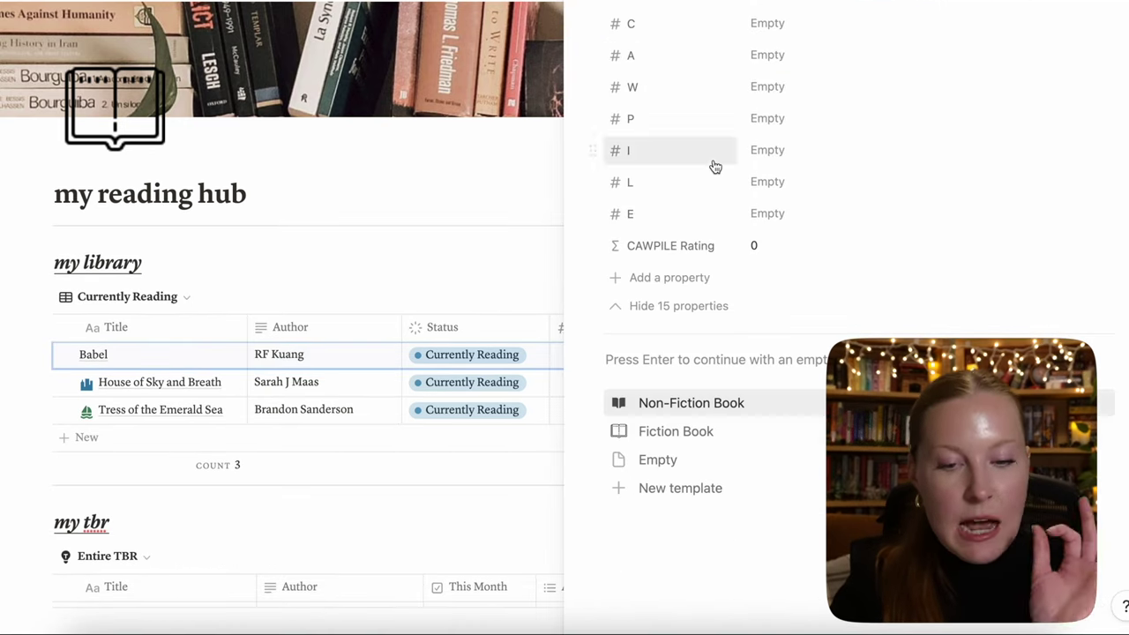
{"action": "scroll", "coordinate": [714, 167], "scroll_direction": "up", "scroll_amount": 8}
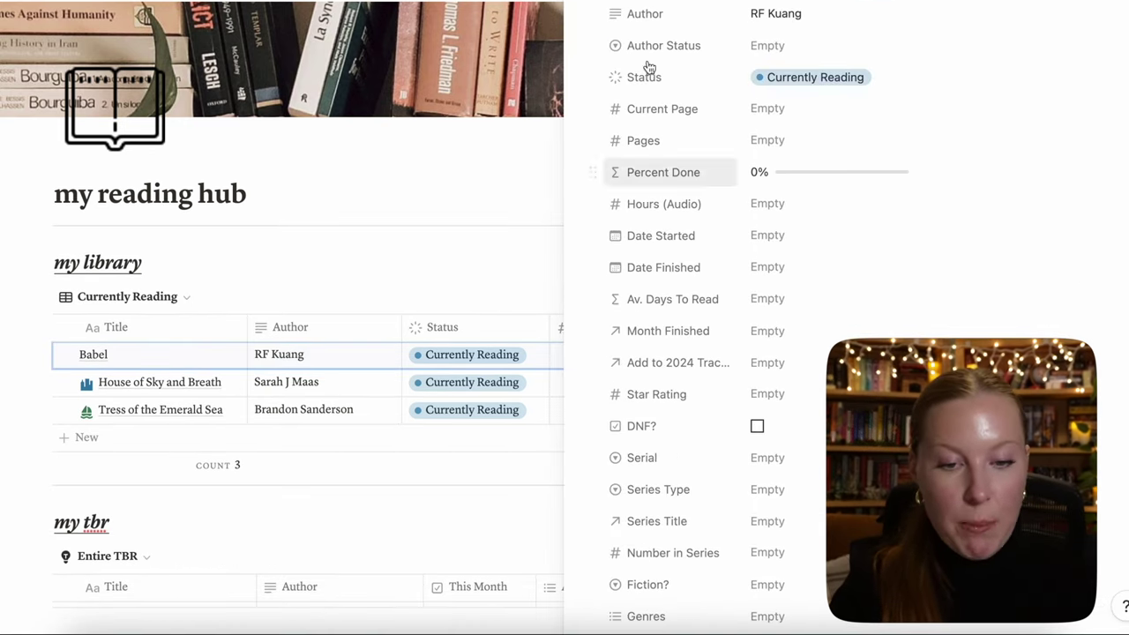
{"action": "key", "text": "Escape"}
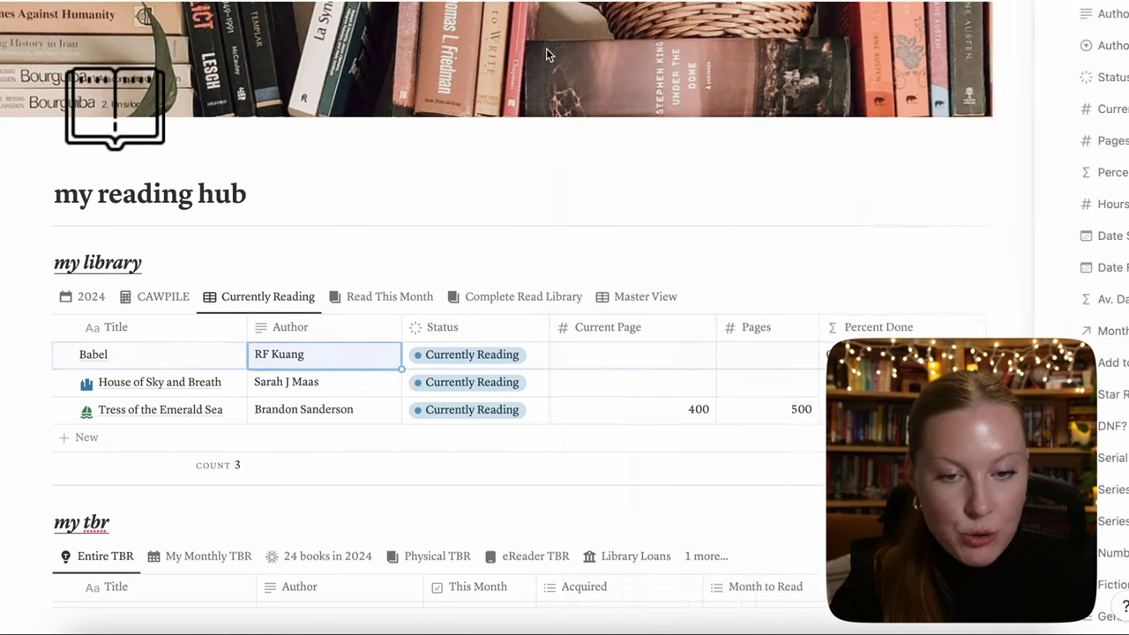
{"action": "scroll", "coordinate": [645, 396], "scroll_direction": "right", "scroll_amount": 5}
{"action": "scroll", "coordinate": [118, 380], "scroll_direction": "left", "scroll_amount": 5}
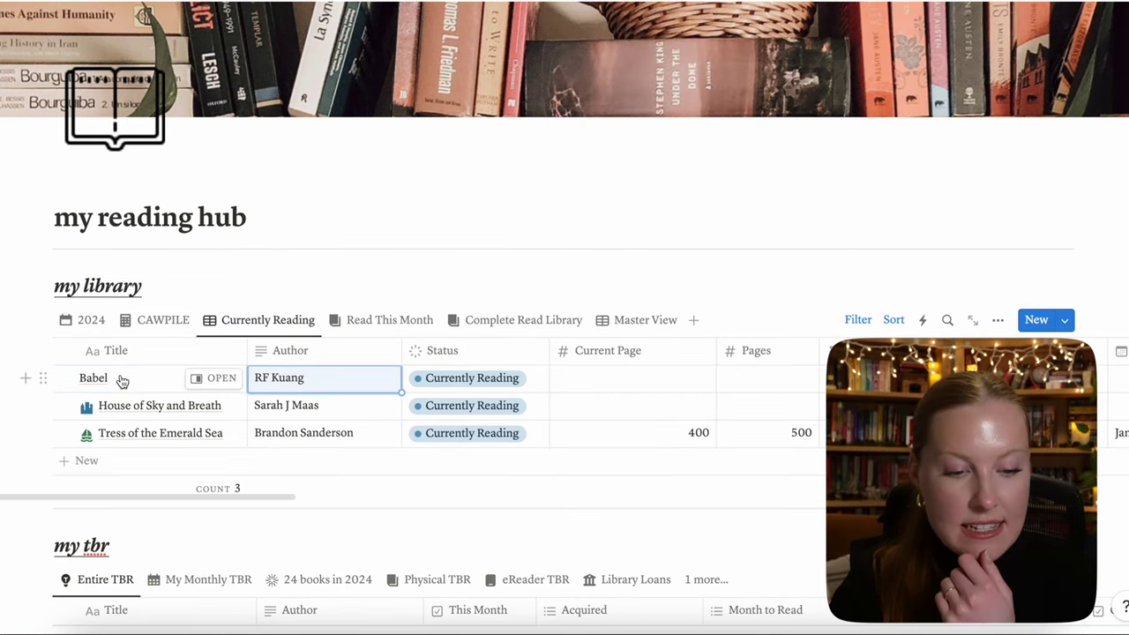
{"action": "scroll", "coordinate": [353, 397], "scroll_direction": "right", "scroll_amount": 8}
{"action": "scroll", "coordinate": [352, 399], "scroll_direction": "right", "scroll_amount": 8}
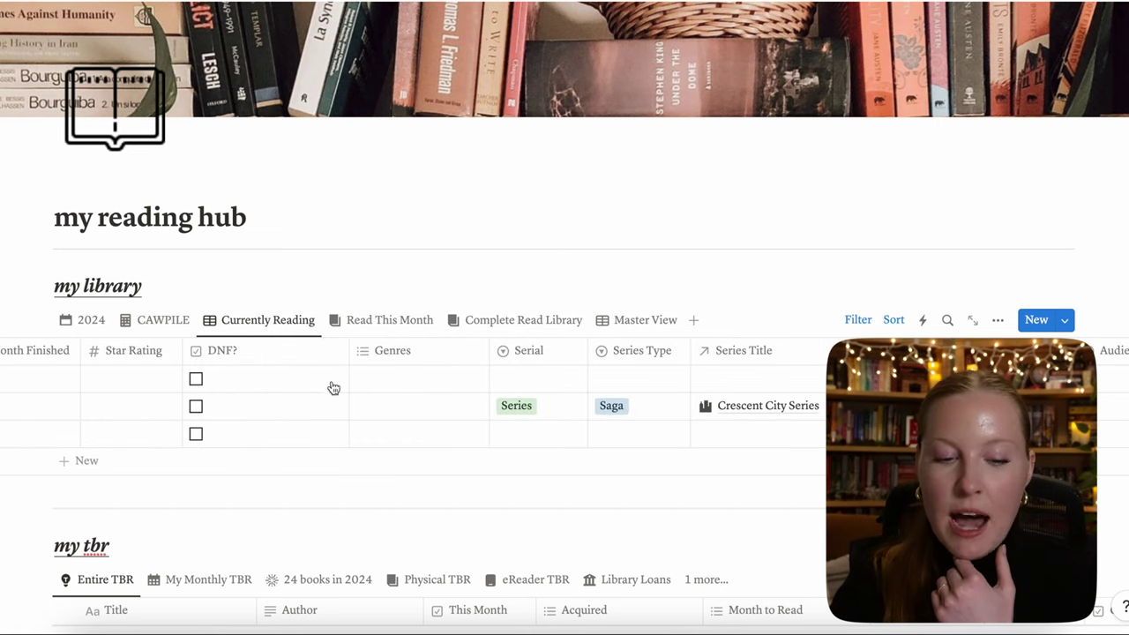
{"action": "scroll", "coordinate": [727, 456], "scroll_direction": "right", "scroll_amount": 10}
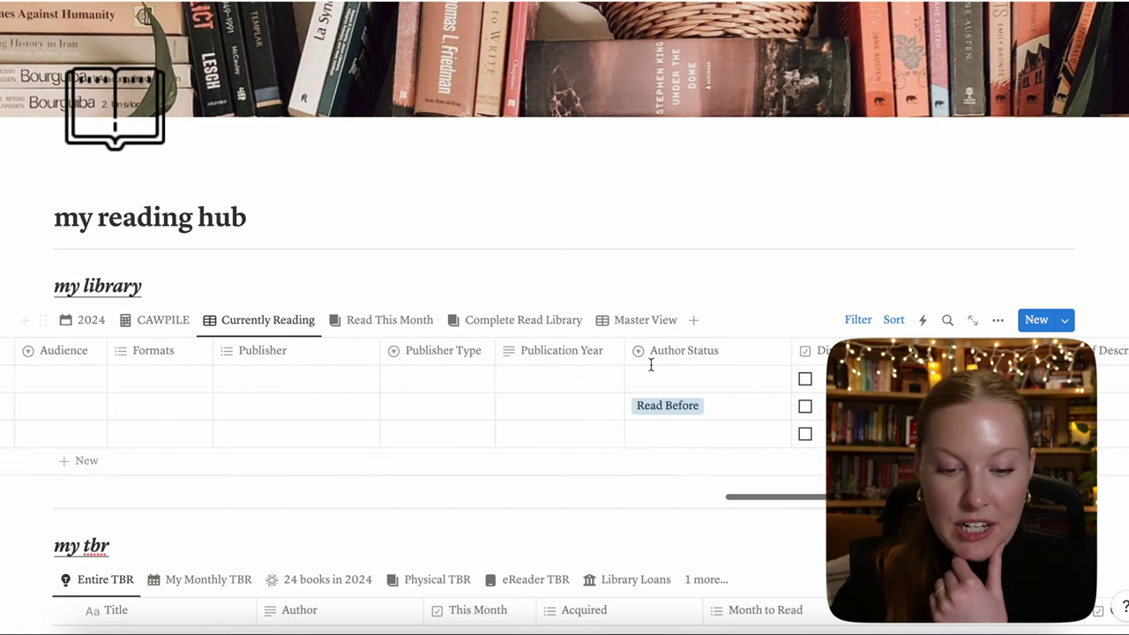
{"action": "scroll", "coordinate": [353, 397], "scroll_direction": "left", "scroll_amount": 15}
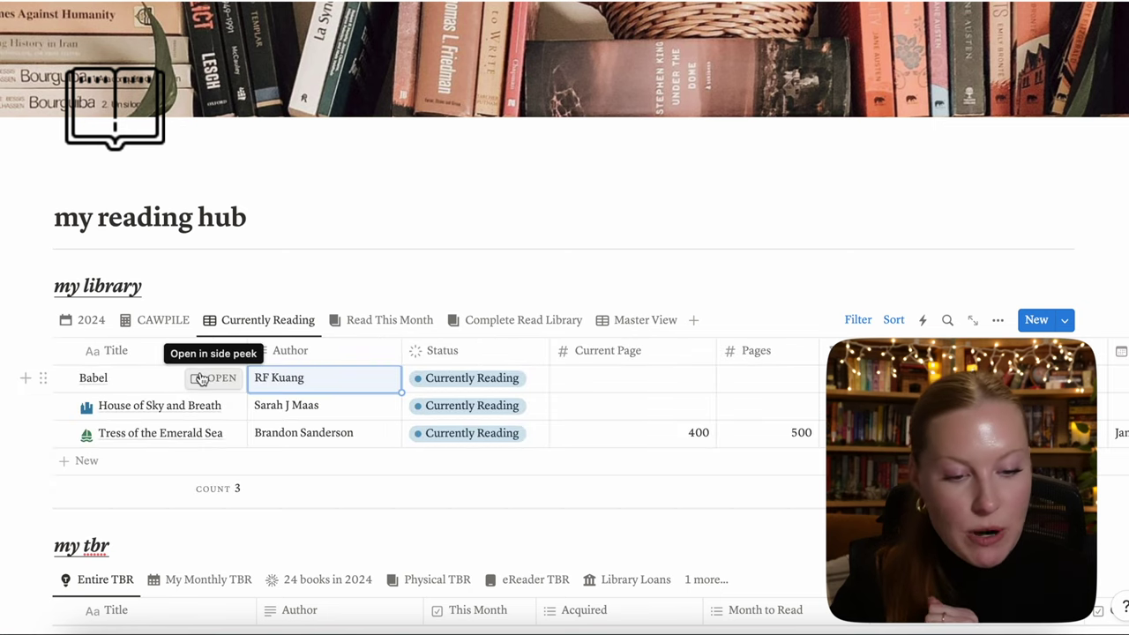
Open Babel in side peek and give its page the open book icon.
{"action": "left_click", "coordinate": [201, 377]}
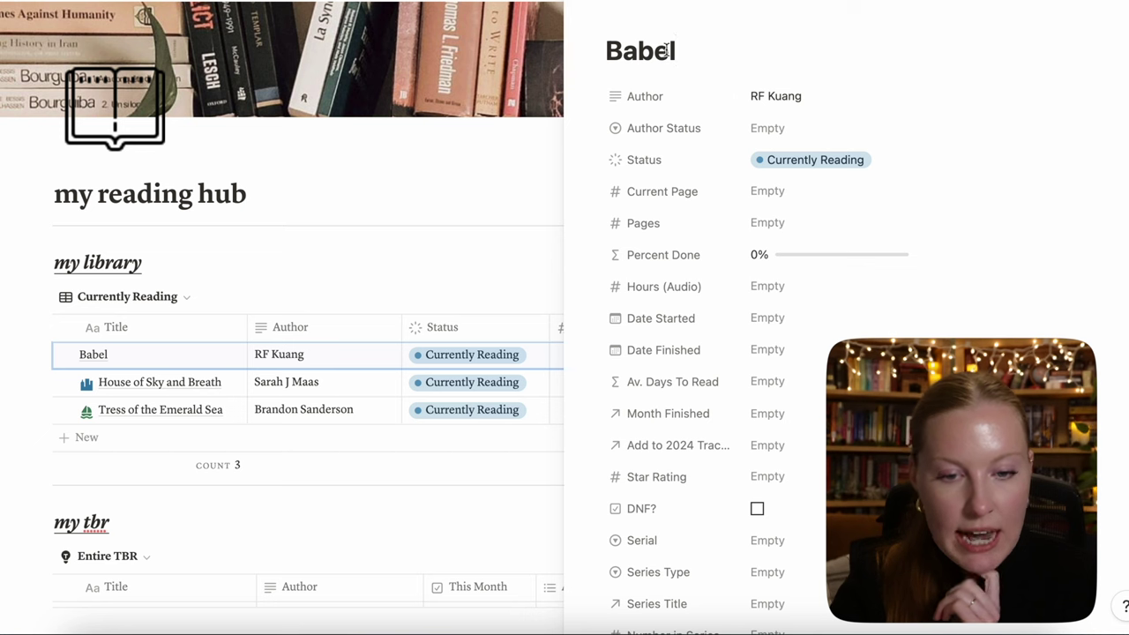
{"action": "left_click", "coordinate": [645, 17]}
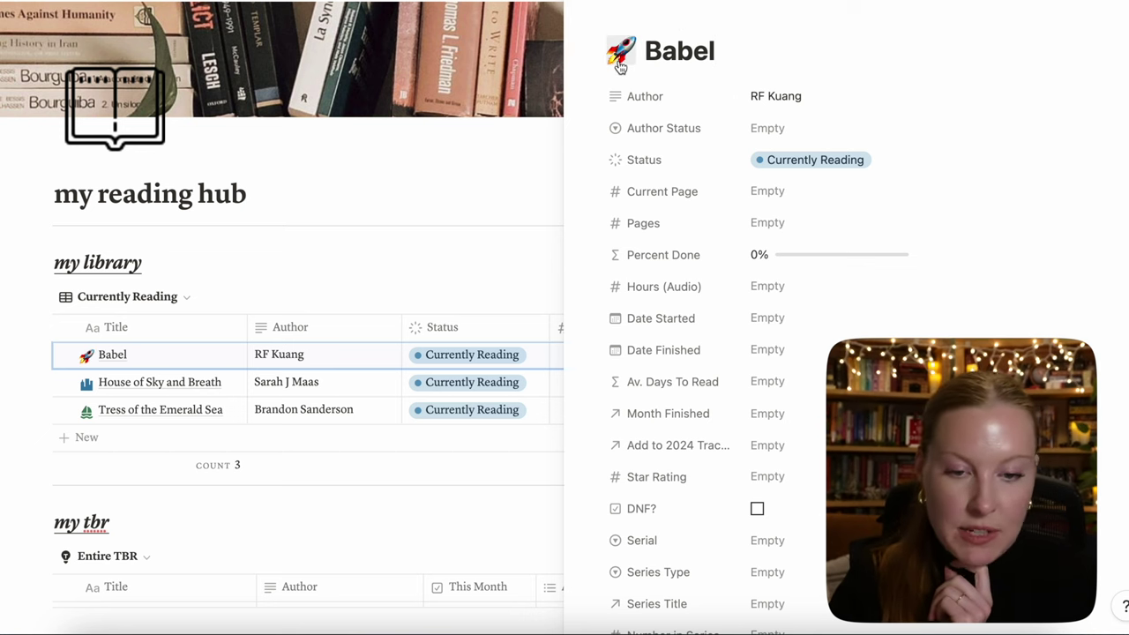
{"action": "left_click", "coordinate": [620, 62]}
{"action": "left_click", "coordinate": [527, 85]}
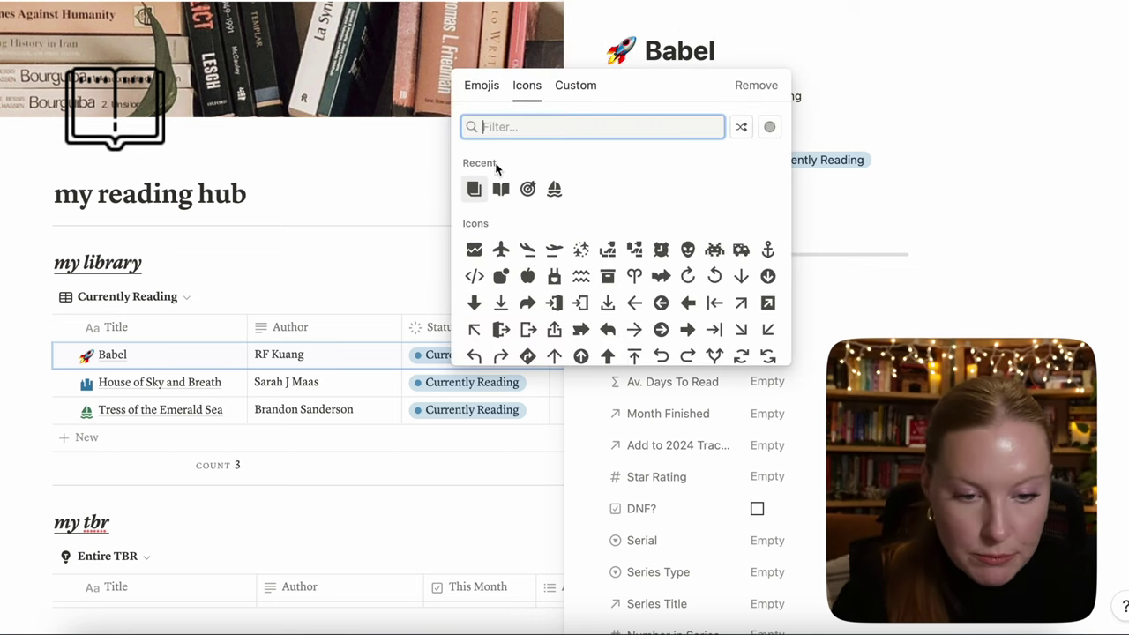
{"action": "left_click", "coordinate": [490, 217]}
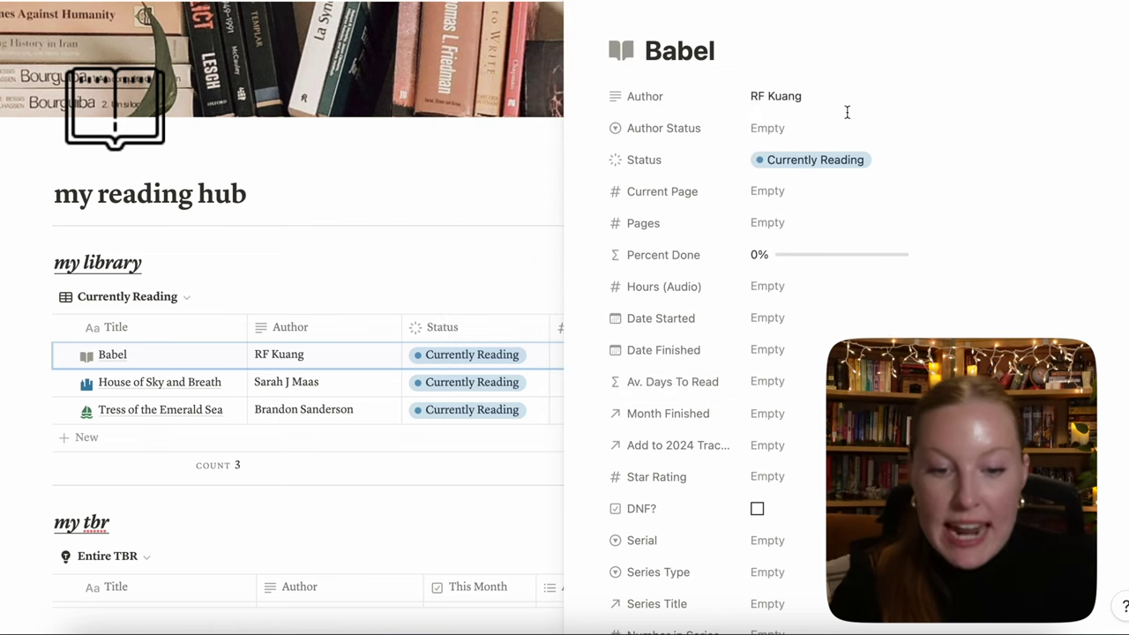
Review Babel's properties down to the CAWPILE rating and book templates, and look at the Author Status options.
{"action": "scroll", "coordinate": [839, 219], "scroll_direction": "down", "scroll_amount": 5}
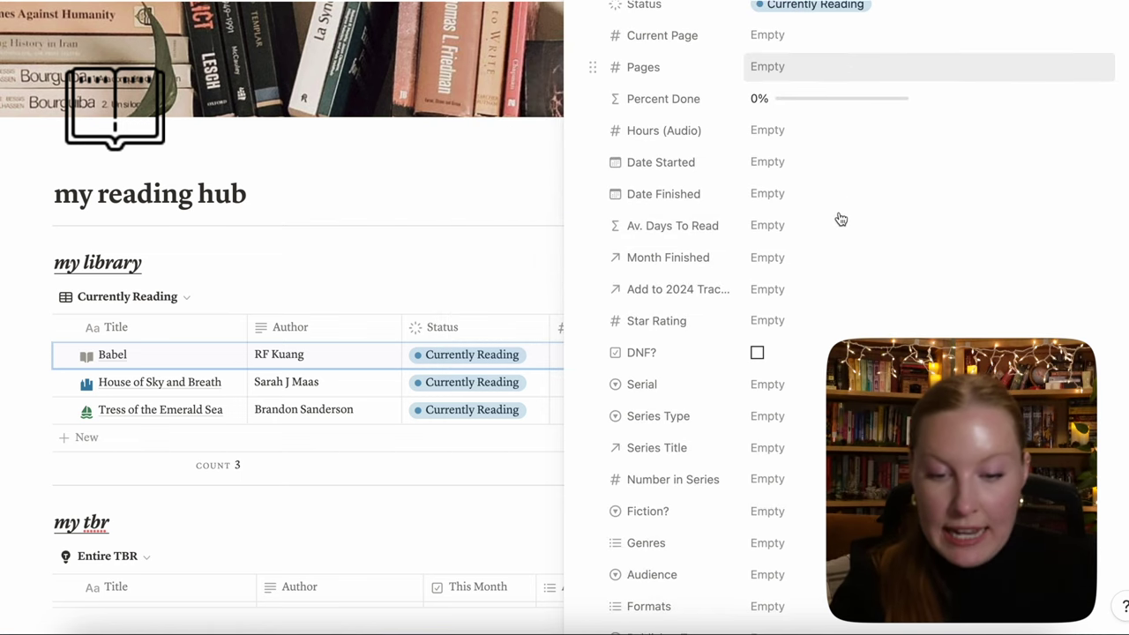
{"action": "scroll", "coordinate": [840, 220], "scroll_direction": "down", "scroll_amount": 6}
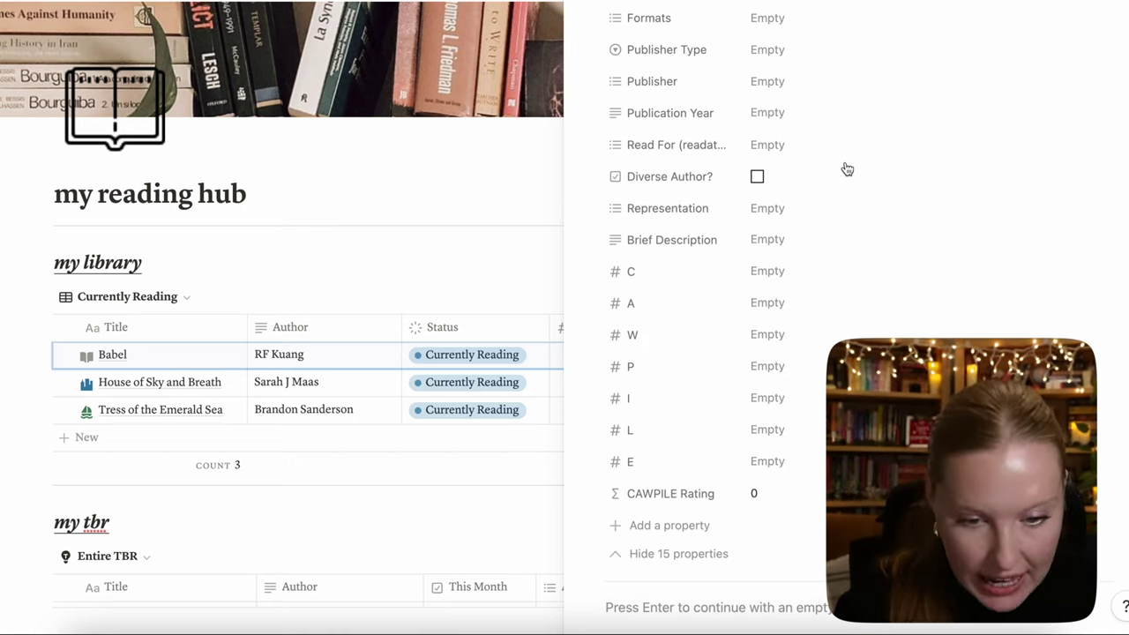
{"action": "scroll", "coordinate": [846, 169], "scroll_direction": "up", "scroll_amount": 9}
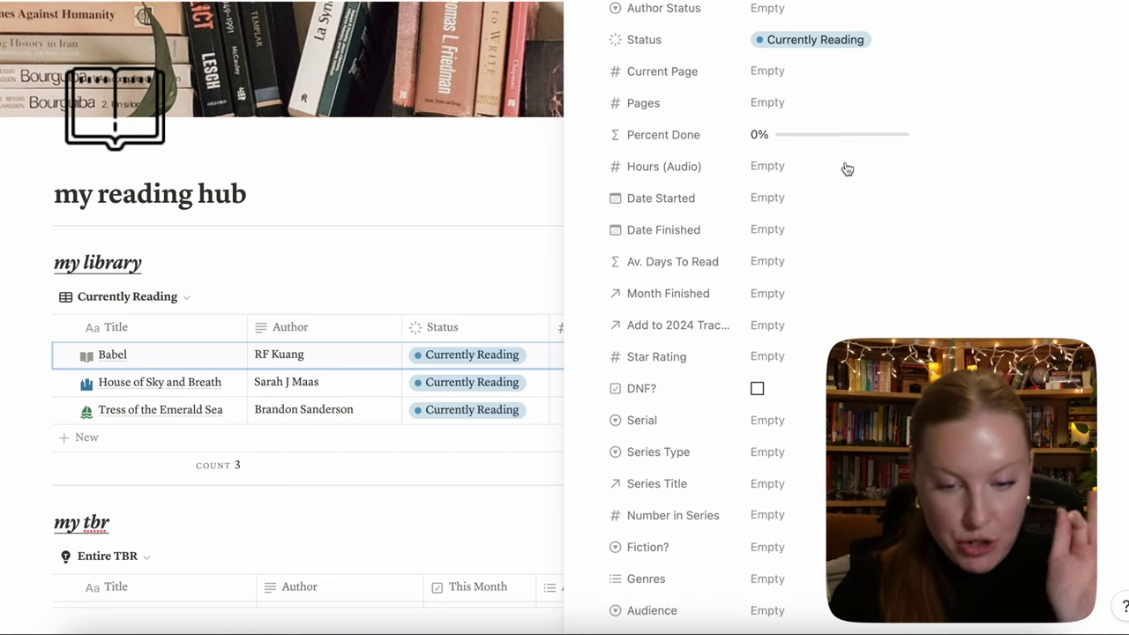
{"action": "scroll", "coordinate": [846, 169], "scroll_direction": "down", "scroll_amount": 9}
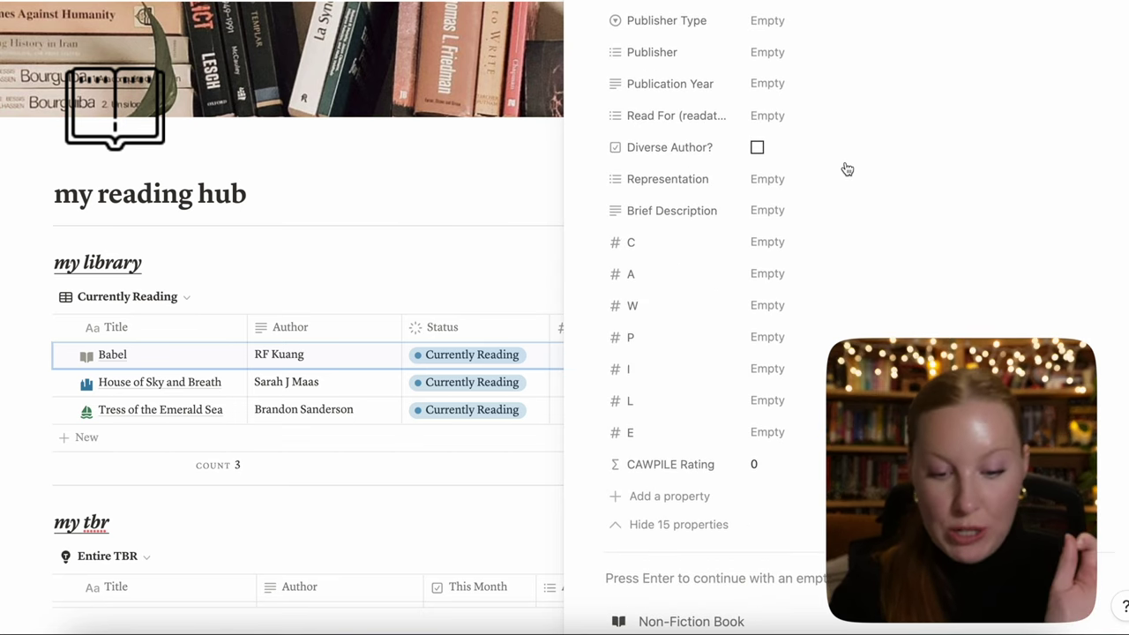
{"action": "scroll", "coordinate": [847, 168], "scroll_direction": "up", "scroll_amount": 5}
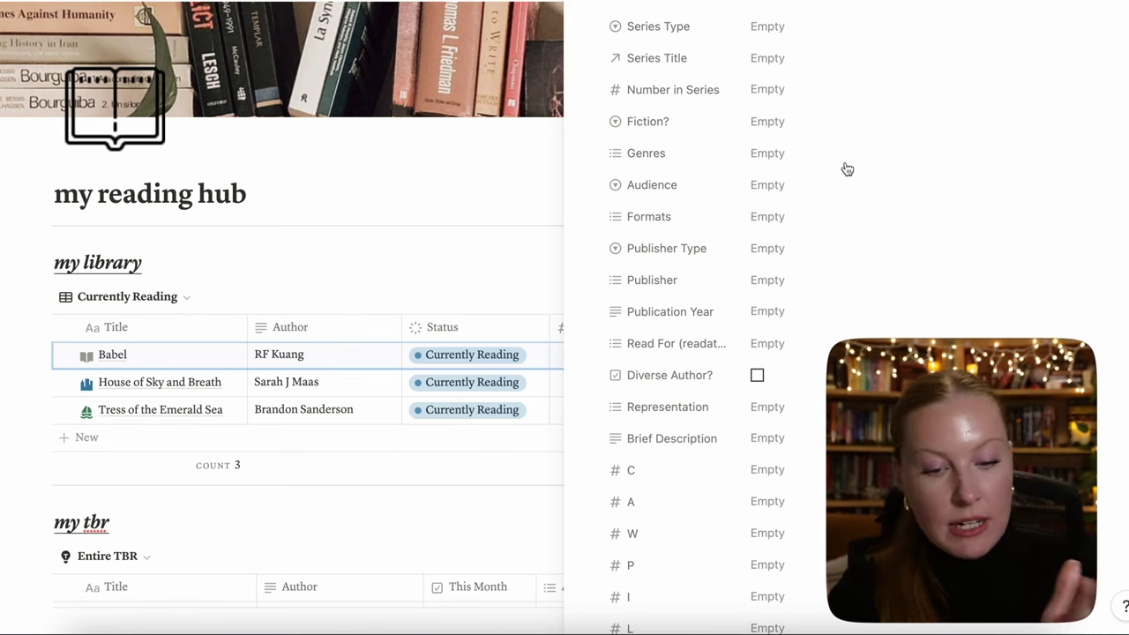
{"action": "scroll", "coordinate": [847, 168], "scroll_direction": "up", "scroll_amount": 6}
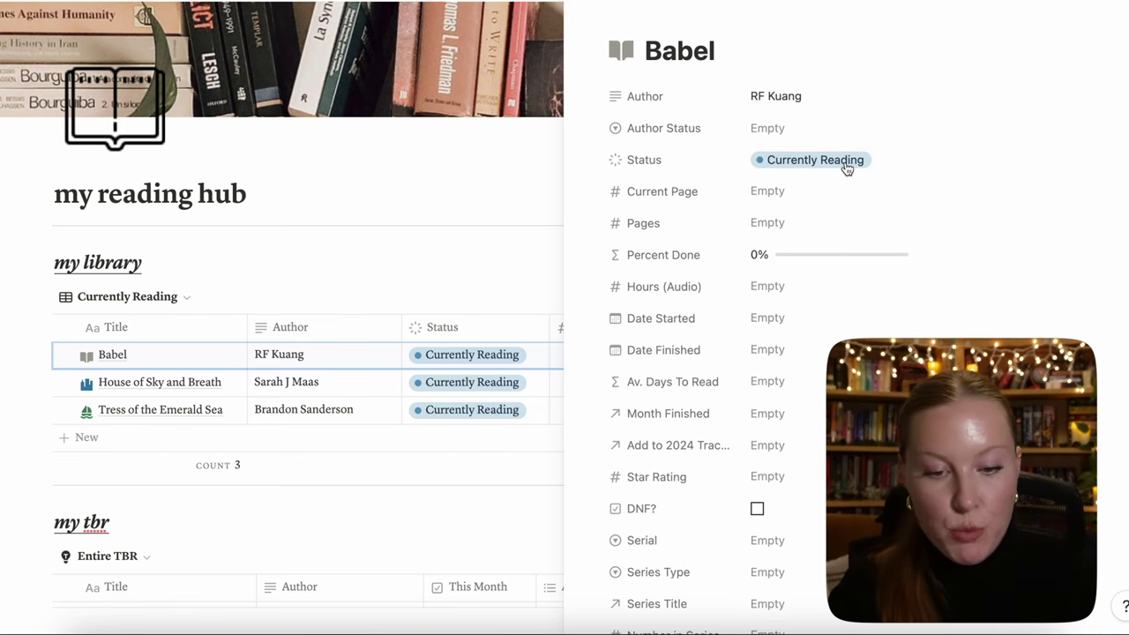
{"action": "scroll", "coordinate": [845, 168], "scroll_direction": "down", "scroll_amount": 10}
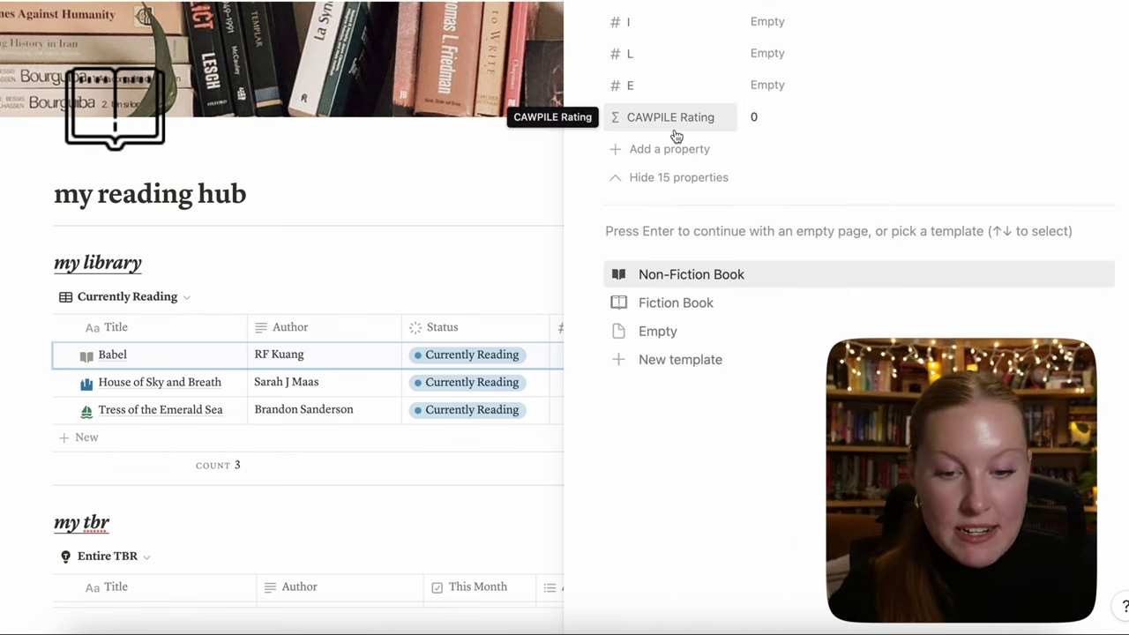
{"action": "scroll", "coordinate": [676, 135], "scroll_direction": "up", "scroll_amount": 10}
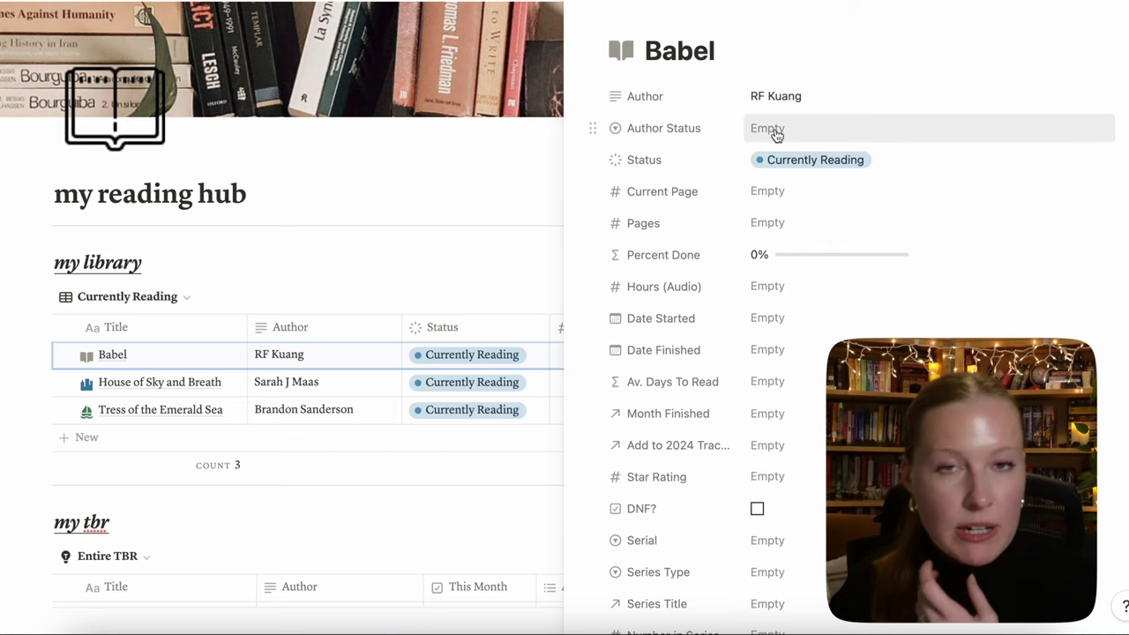
{"action": "left_click", "coordinate": [774, 132]}
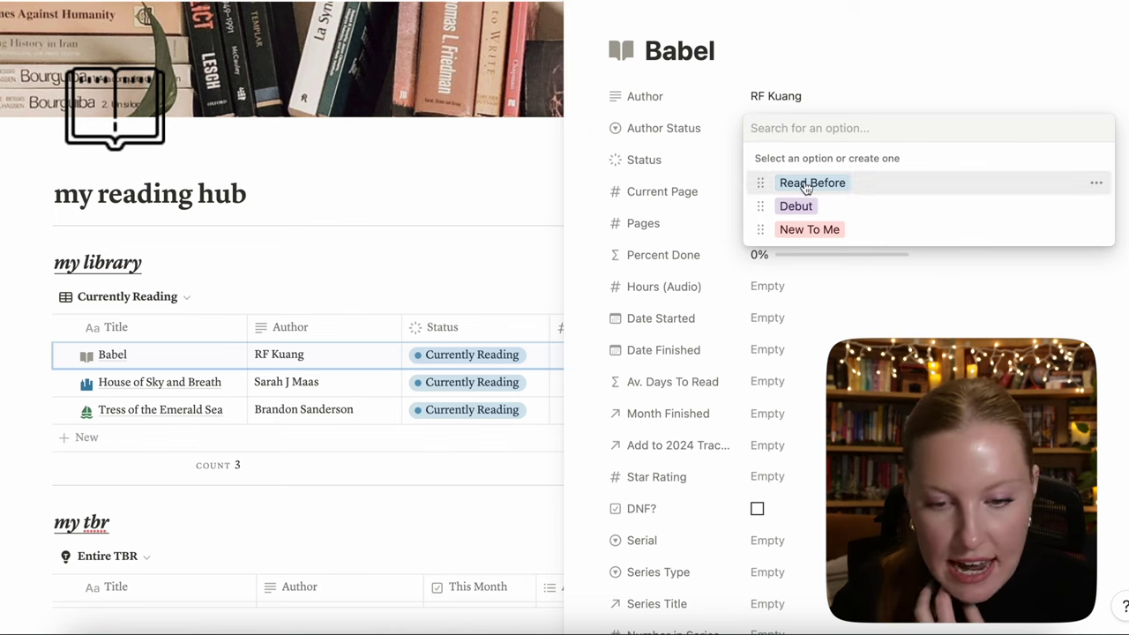
{"action": "left_click", "coordinate": [811, 93]}
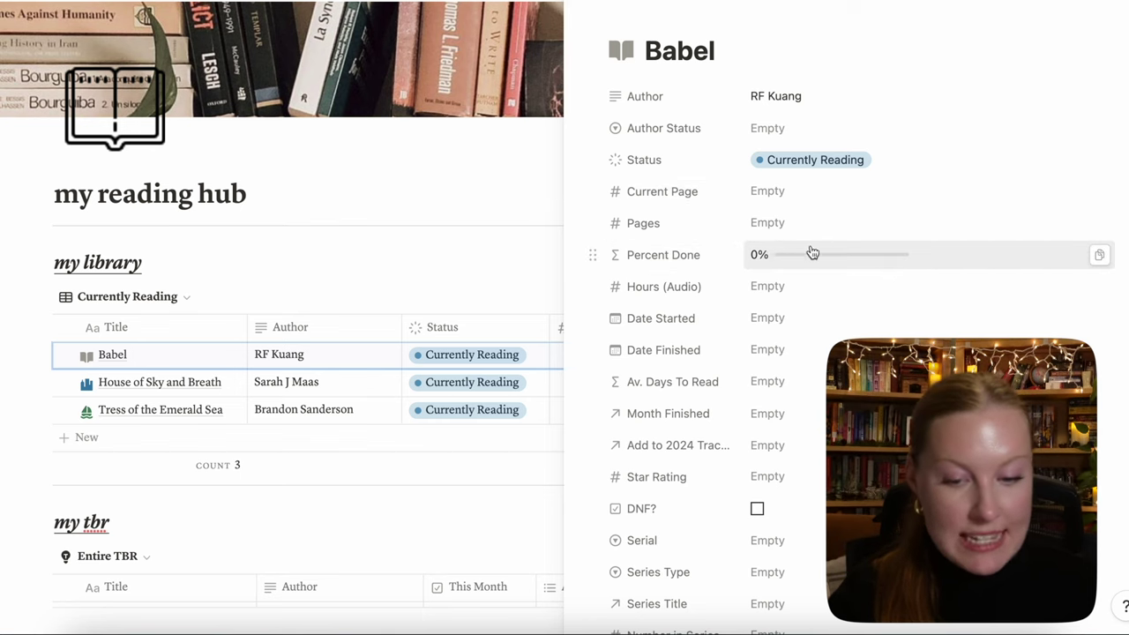
Set Babel's Current Page to 200 and its Pages to 500.
{"action": "left_click", "coordinate": [771, 191]}
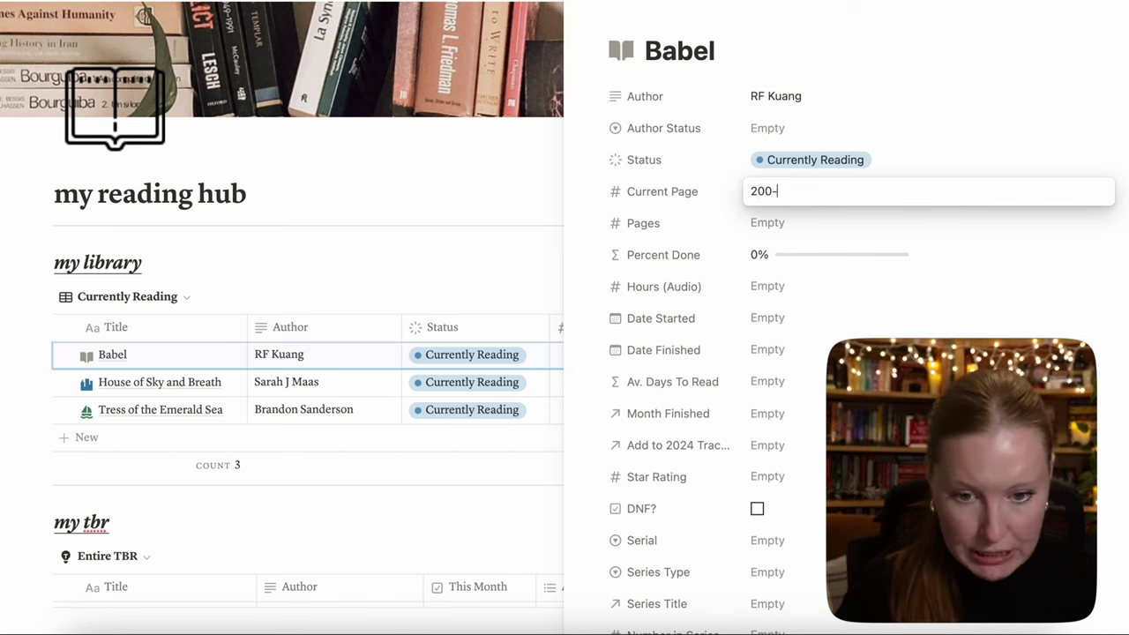
{"action": "type", "text": "200"}
{"action": "key", "text": "Return"}
{"action": "left_click", "coordinate": [770, 221]}
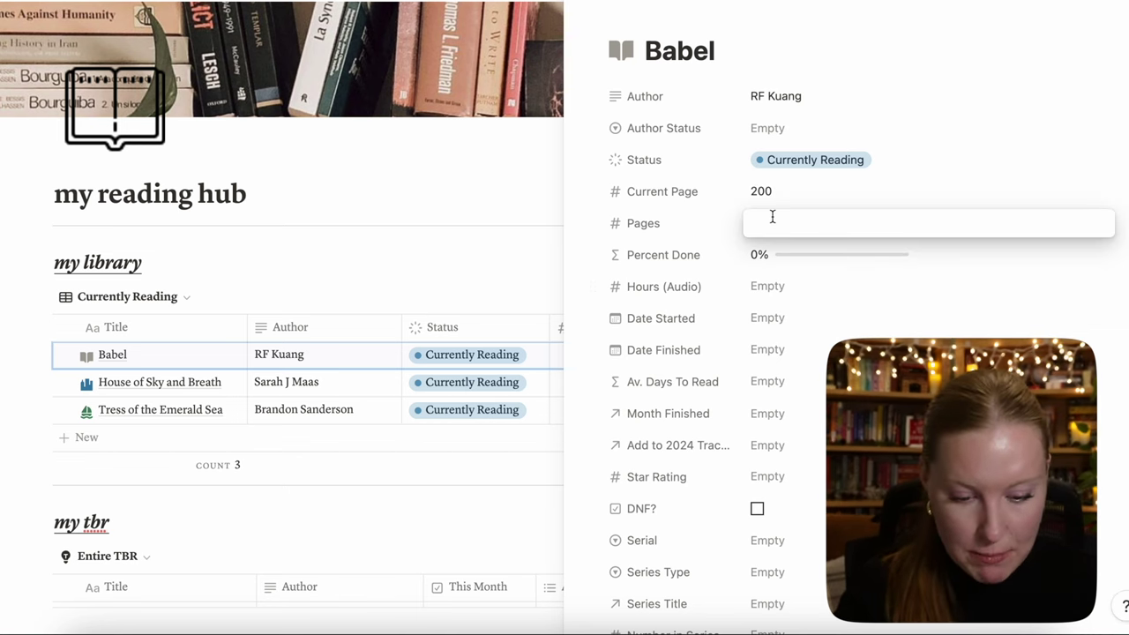
{"action": "type", "text": "500"}
{"action": "key", "text": "Return"}
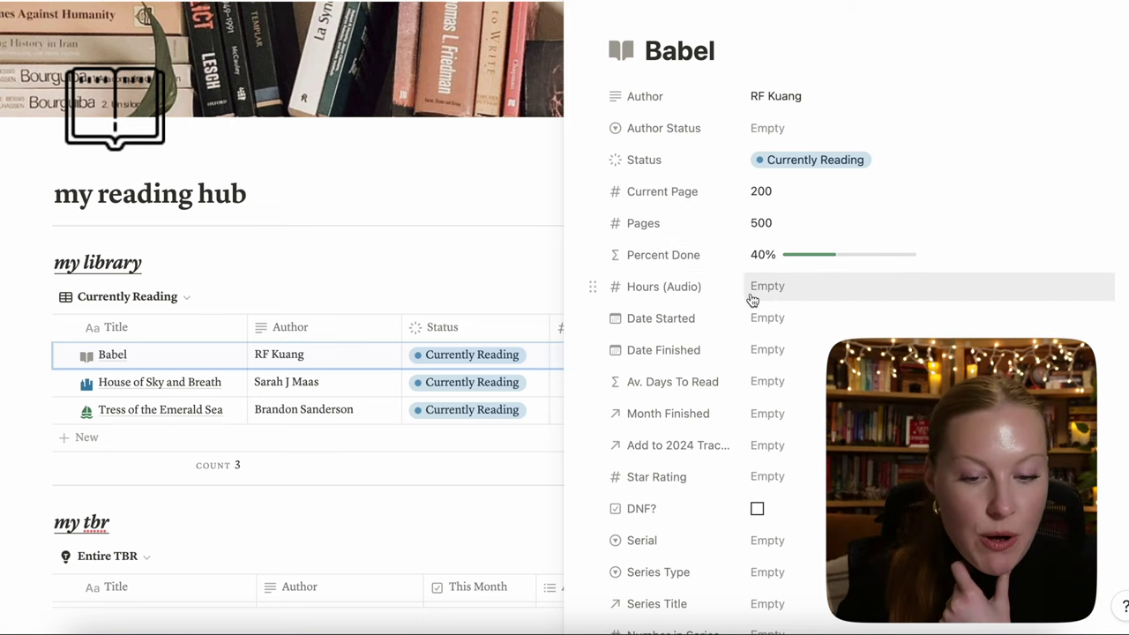
Set Babel's Date Started to December 15, 2023 and its Date Finished to December 17, 2023.
{"action": "scroll", "coordinate": [780, 298], "scroll_direction": "down", "scroll_amount": 3}
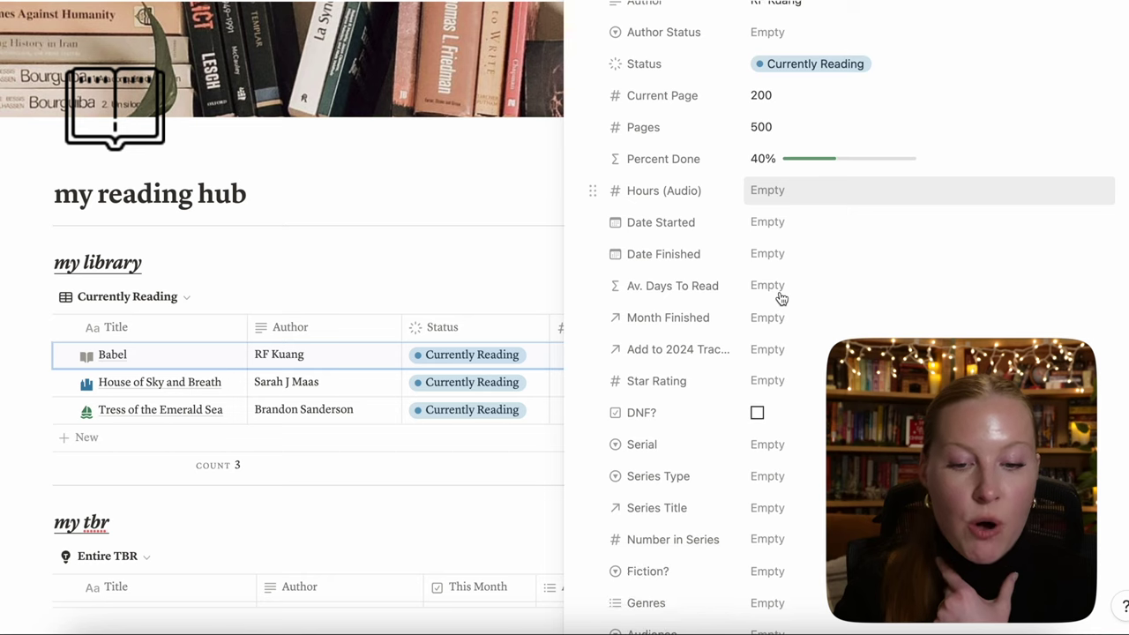
{"action": "left_click", "coordinate": [772, 227]}
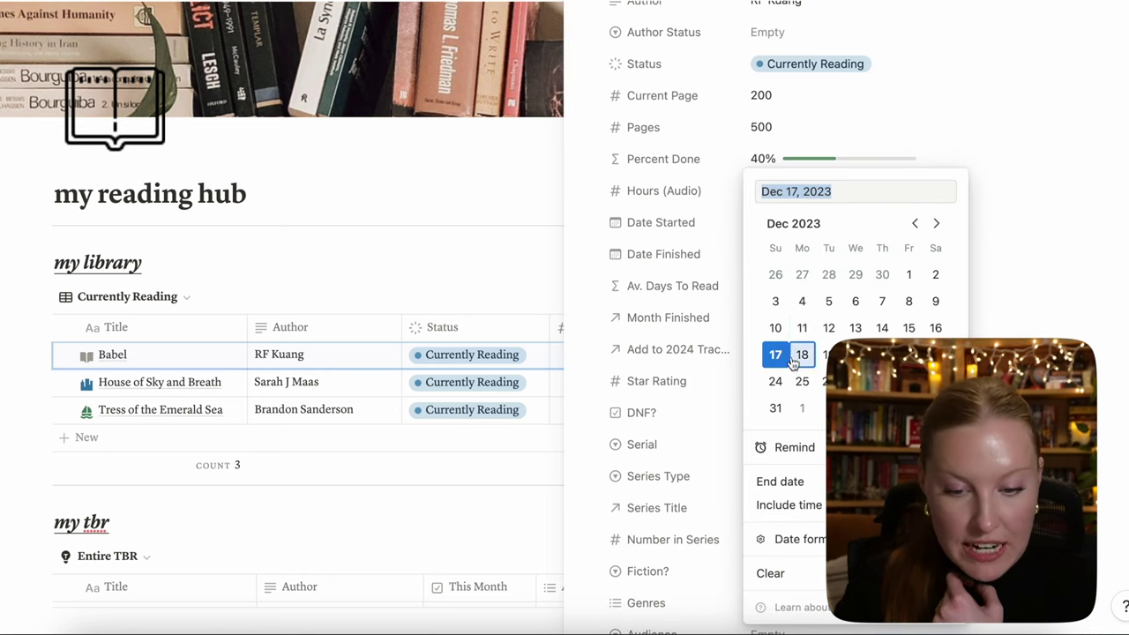
{"action": "left_click", "coordinate": [900, 152]}
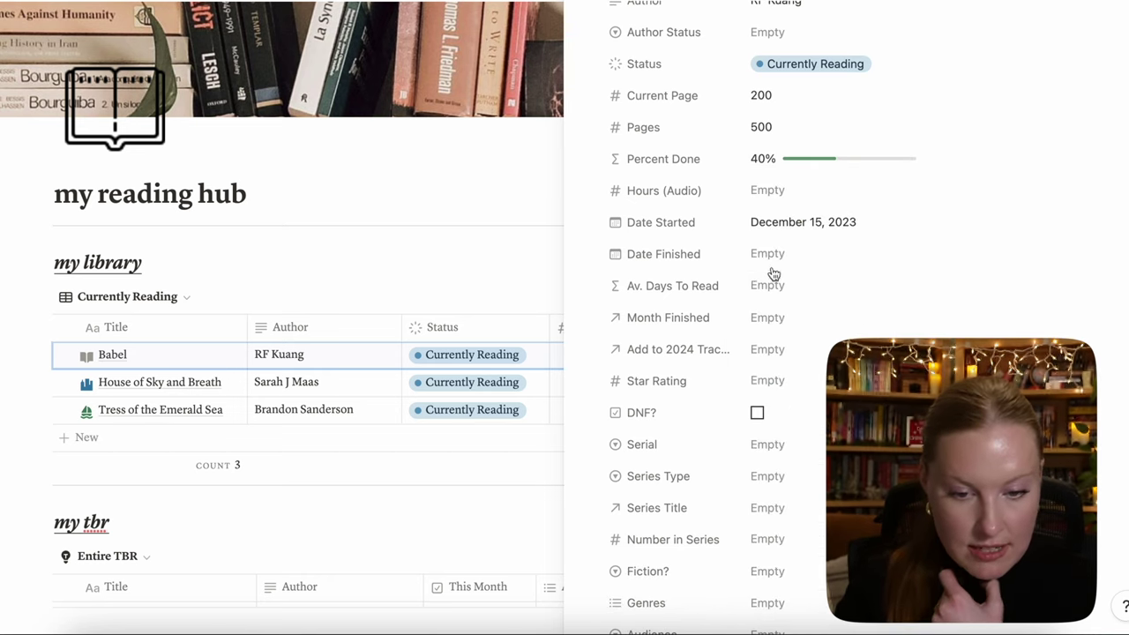
{"action": "left_click", "coordinate": [780, 257]}
{"action": "left_click", "coordinate": [773, 357]}
{"action": "left_click", "coordinate": [973, 73]}
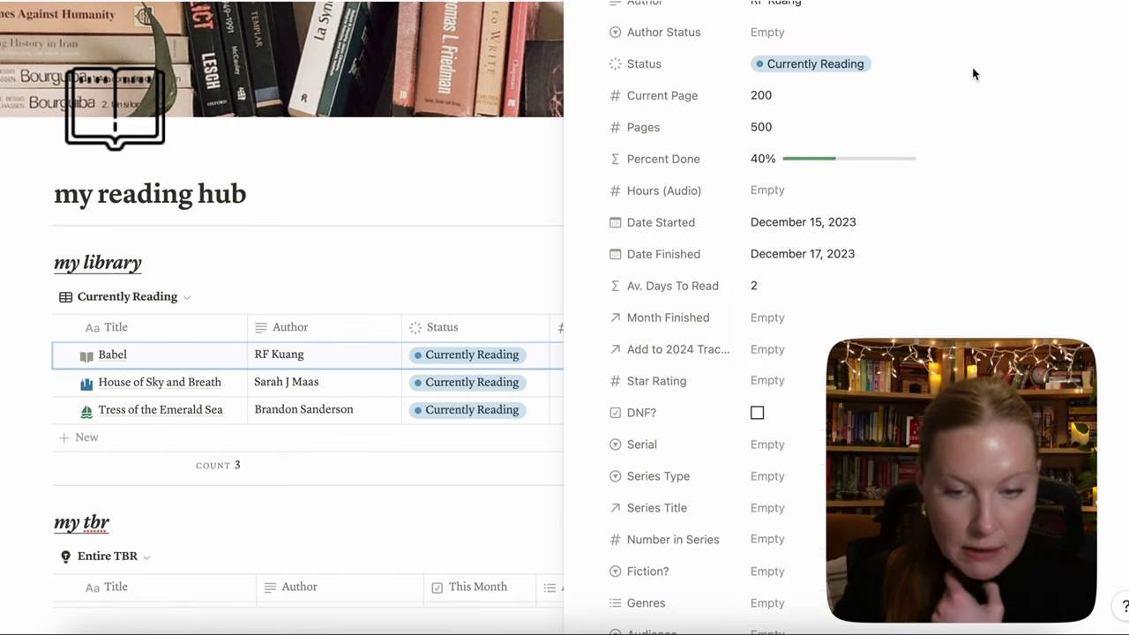
Check Babel's calculated Av. Days To Read value.
{"action": "scroll", "coordinate": [755, 206], "scroll_direction": "down", "scroll_amount": 2}
{"action": "left_click", "coordinate": [784, 210]}
{"action": "left_click", "coordinate": [966, 187]}
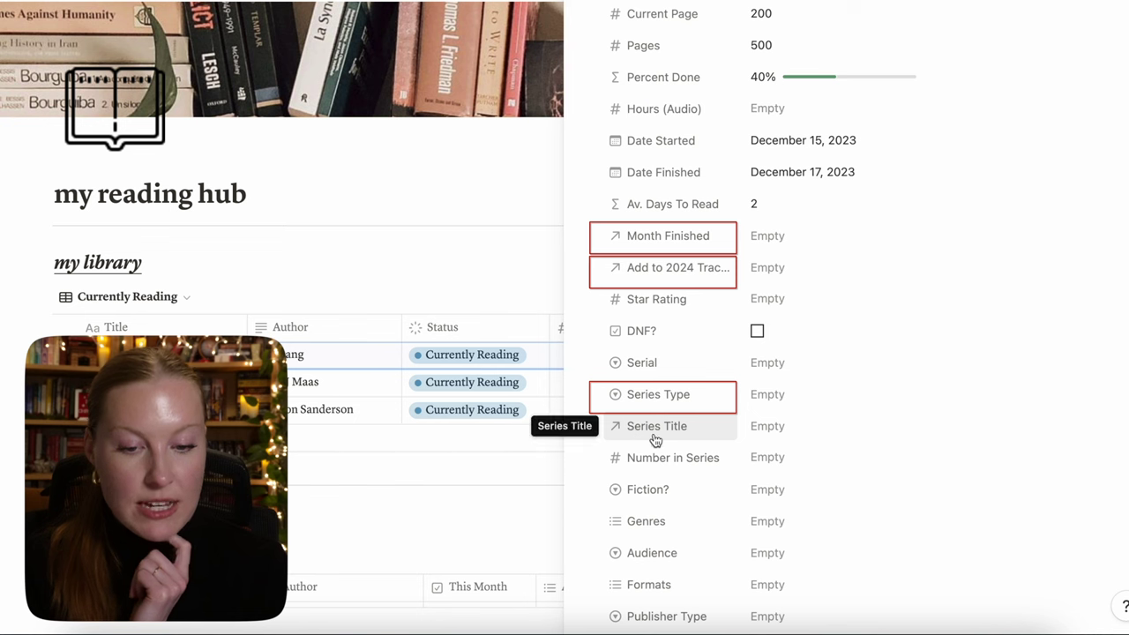
Look through the hub's library, TBR, series tracker and reading statistics tables beside Babel's relation properties.
{"action": "scroll", "coordinate": [391, 416], "scroll_direction": "down", "scroll_amount": 10}
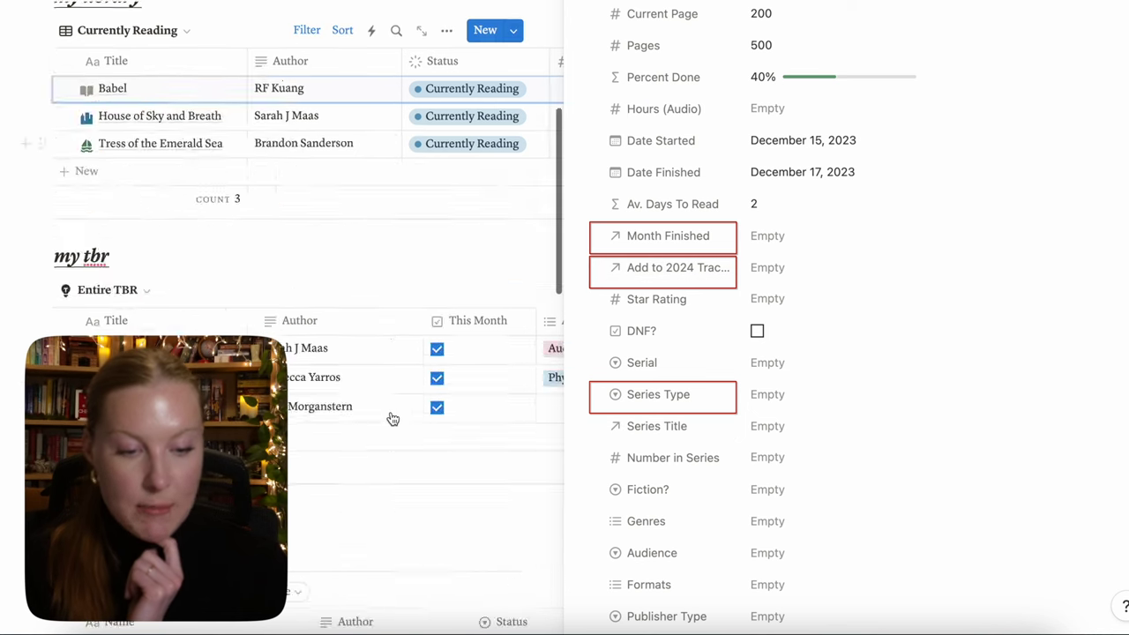
{"action": "scroll", "coordinate": [391, 416], "scroll_direction": "down", "scroll_amount": 1}
{"action": "scroll", "coordinate": [366, 162], "scroll_direction": "down", "scroll_amount": 4}
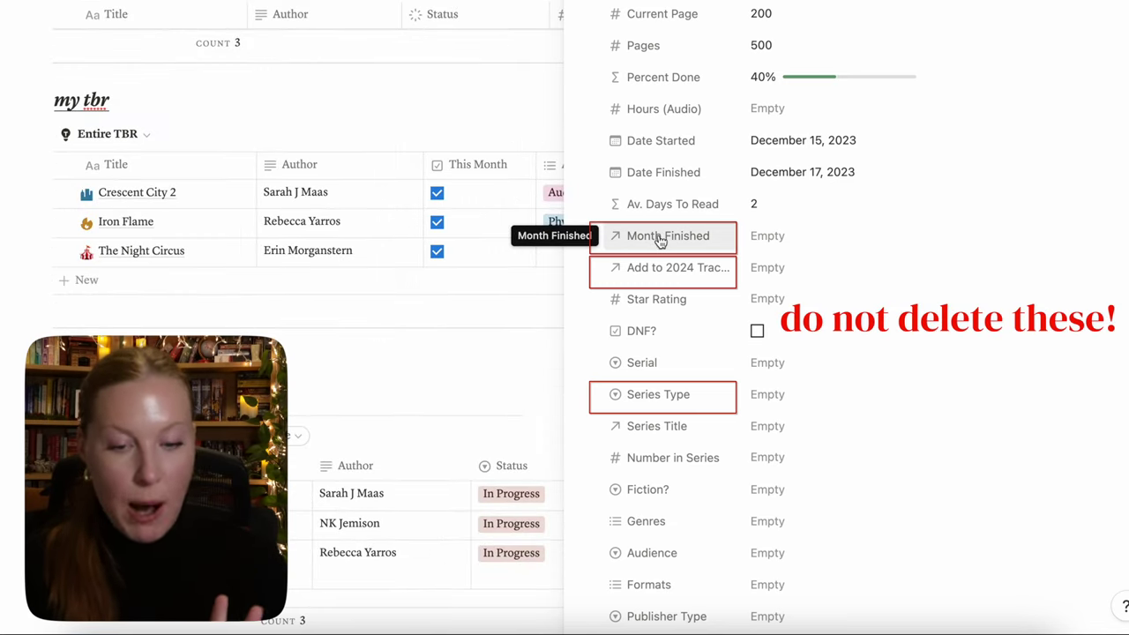
{"action": "scroll", "coordinate": [271, 208], "scroll_direction": "up", "scroll_amount": 3}
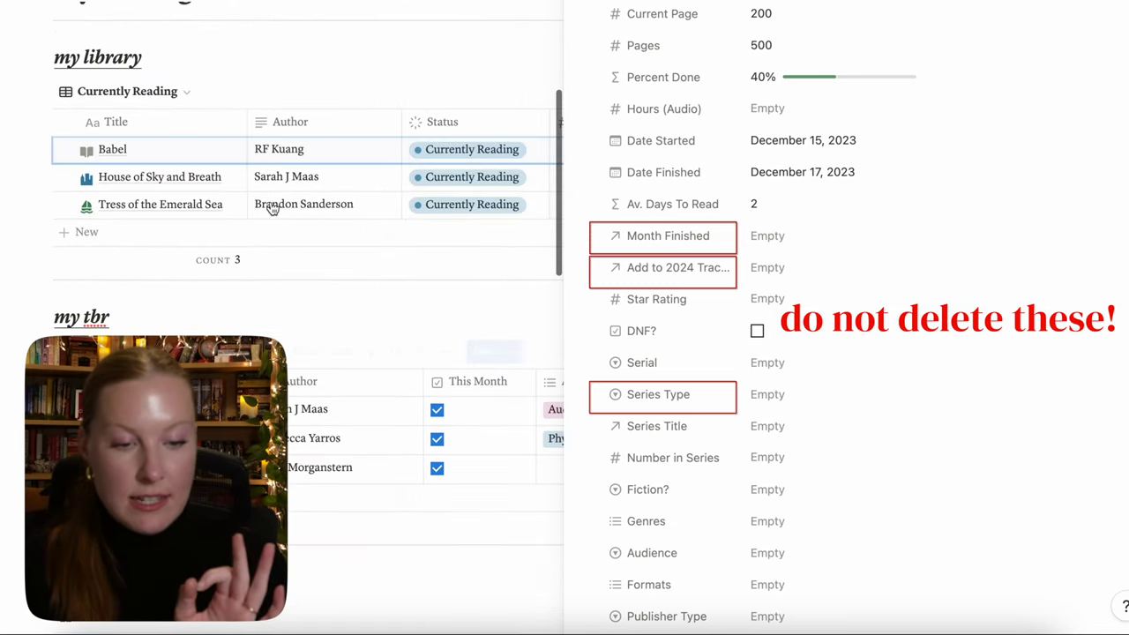
{"action": "scroll", "coordinate": [272, 207], "scroll_direction": "down", "scroll_amount": 10}
{"action": "scroll", "coordinate": [87, 214], "scroll_direction": "up", "scroll_amount": 5}
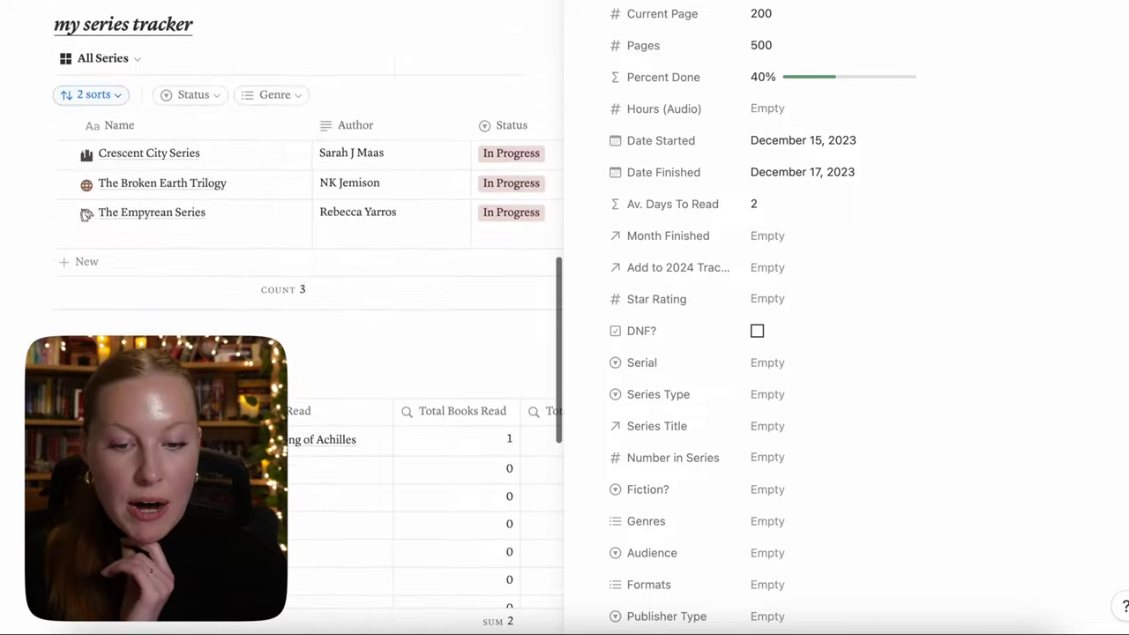
{"action": "scroll", "coordinate": [87, 214], "scroll_direction": "up", "scroll_amount": 3}
Link Babel's Month Finished to January 2024 and check its entry in the 2024 reading statistics table.
{"action": "left_click", "coordinate": [761, 235]}
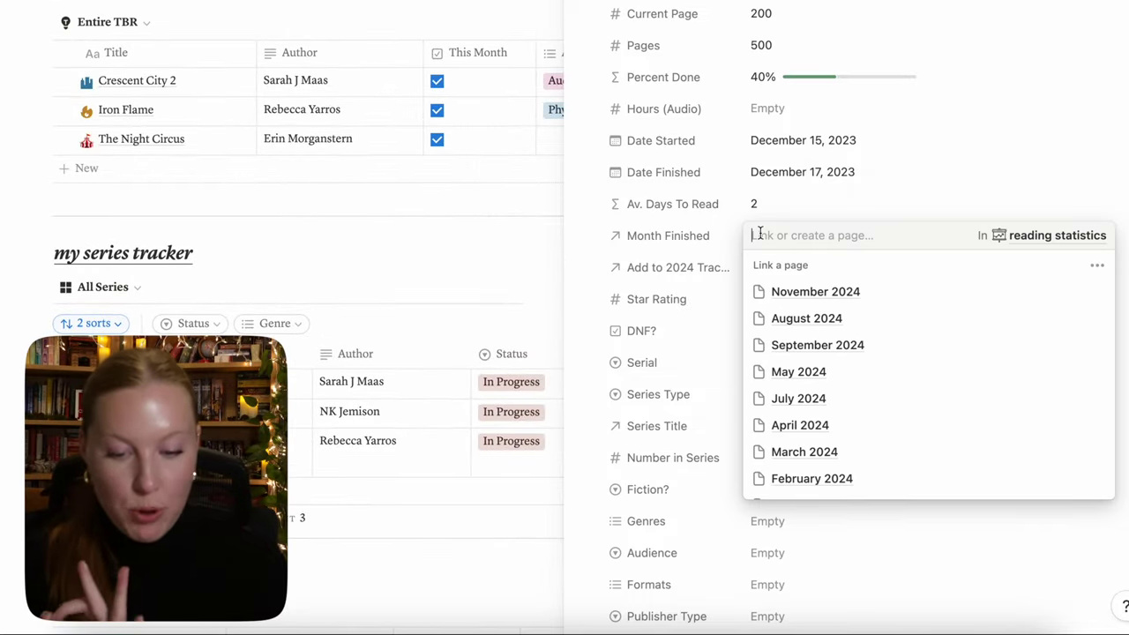
{"action": "scroll", "coordinate": [780, 423], "scroll_direction": "down", "scroll_amount": 1}
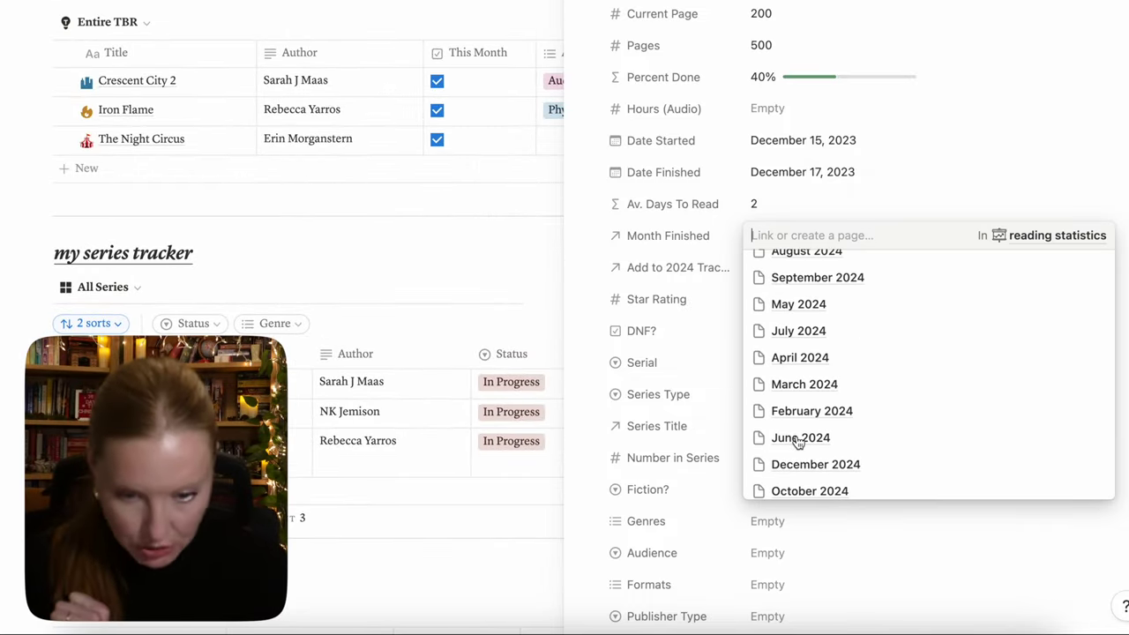
{"action": "left_click", "coordinate": [938, 126]}
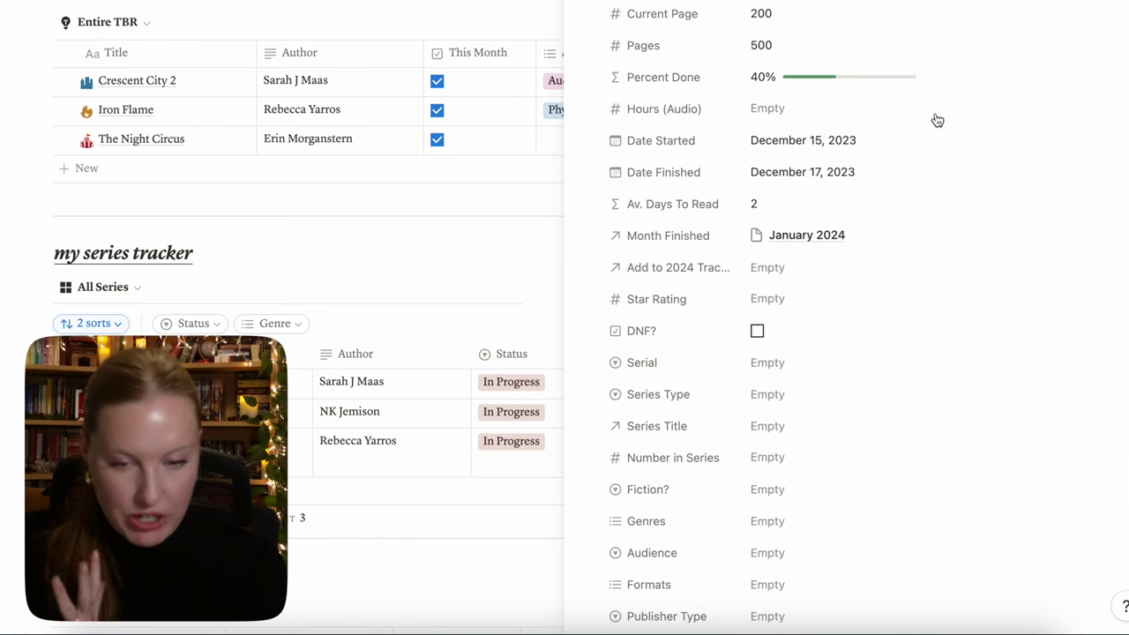
{"action": "scroll", "coordinate": [352, 264], "scroll_direction": "down", "scroll_amount": 2}
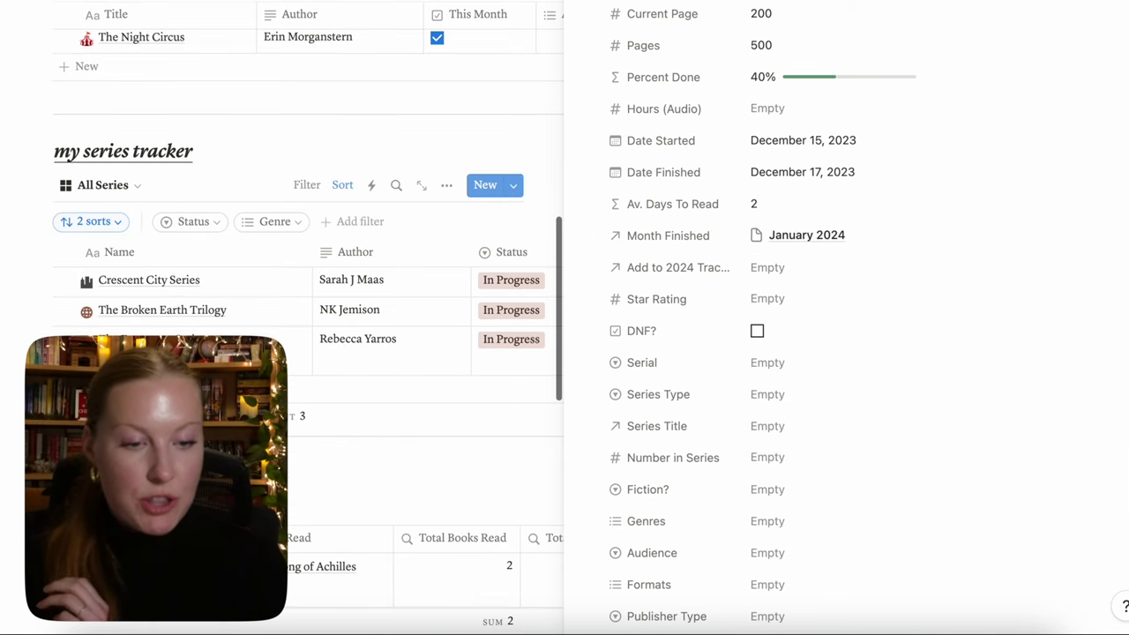
{"action": "scroll", "coordinate": [353, 265], "scroll_direction": "down", "scroll_amount": 5}
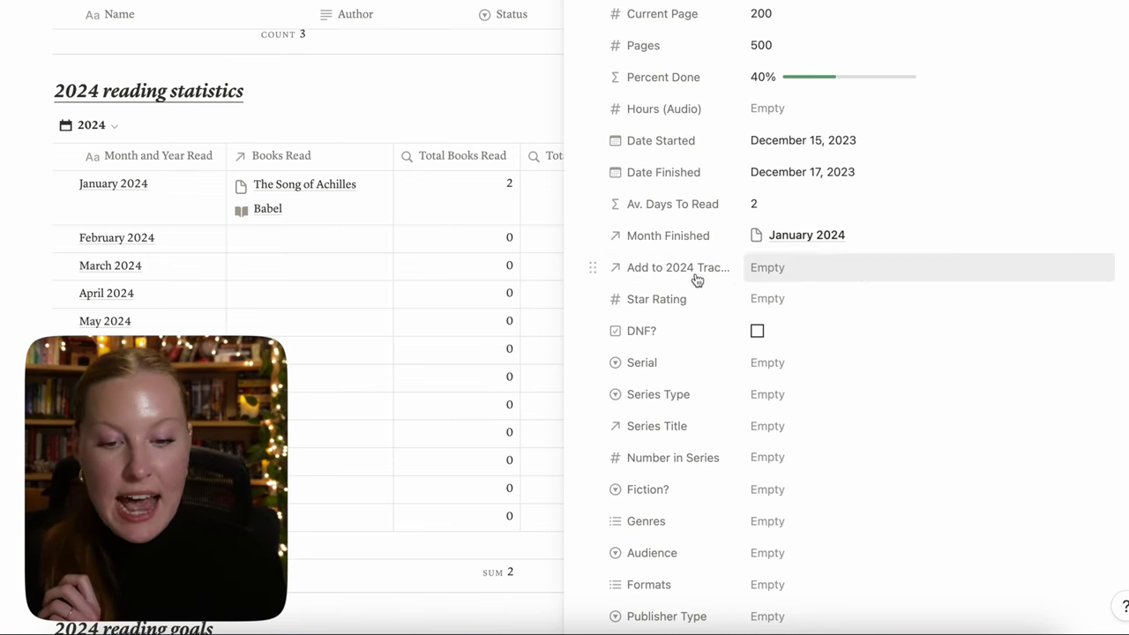
Bring up the 2024 reading goals table and link Babel's Add to 2024 Tracker property to 2024 Yearly Reading Goal.
{"action": "scroll", "coordinate": [314, 458], "scroll_direction": "down", "scroll_amount": 3}
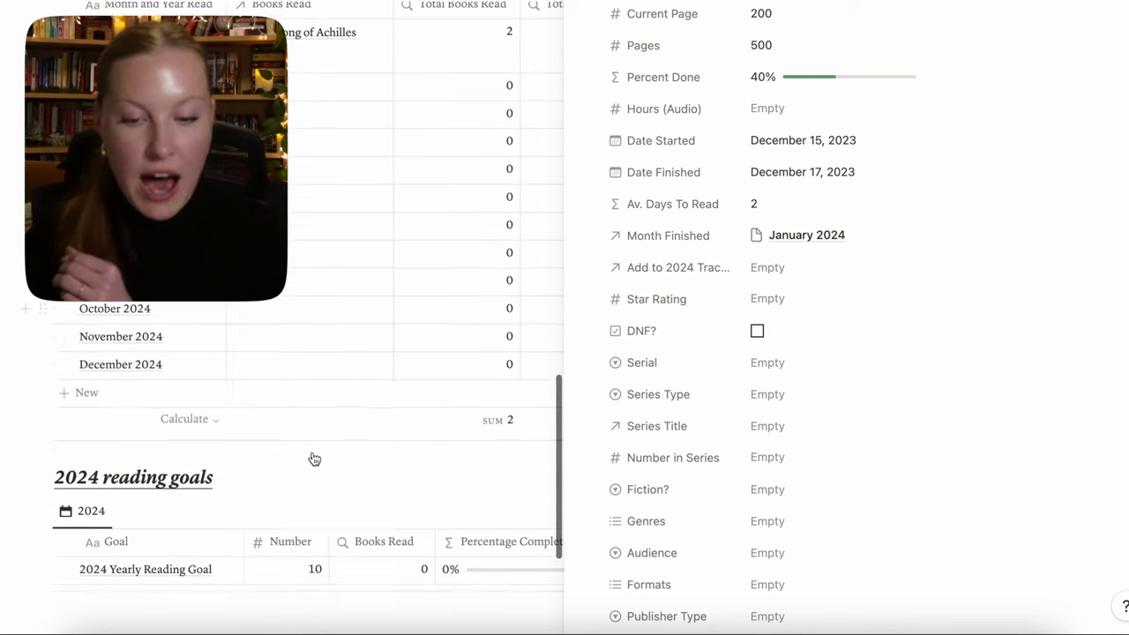
{"action": "scroll", "coordinate": [314, 458], "scroll_direction": "down", "scroll_amount": 2}
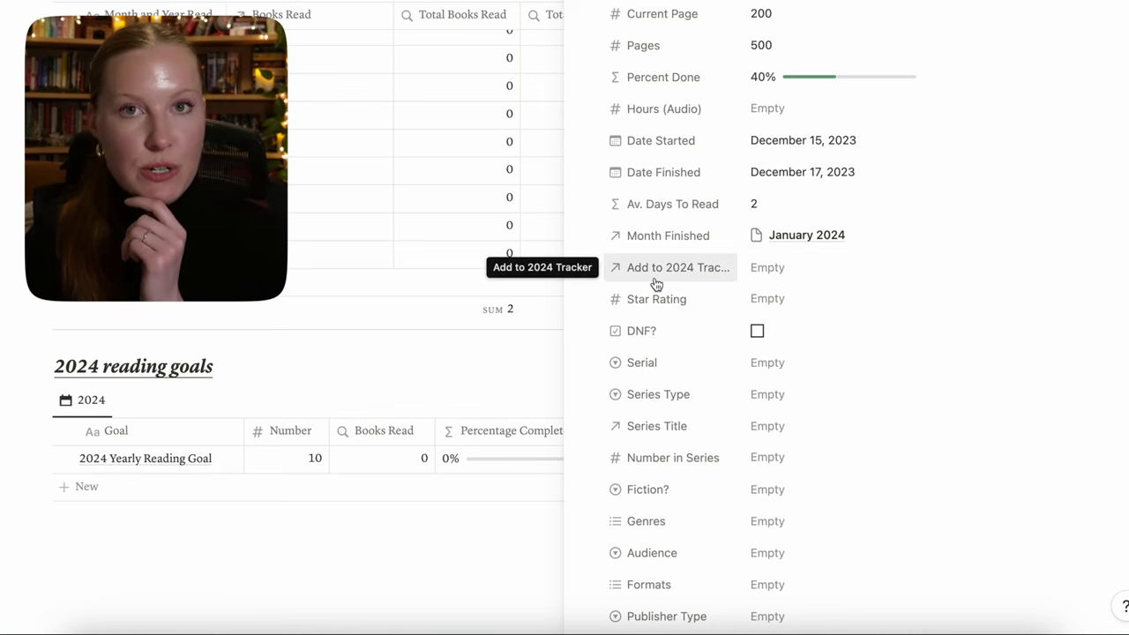
{"action": "left_click", "coordinate": [779, 277]}
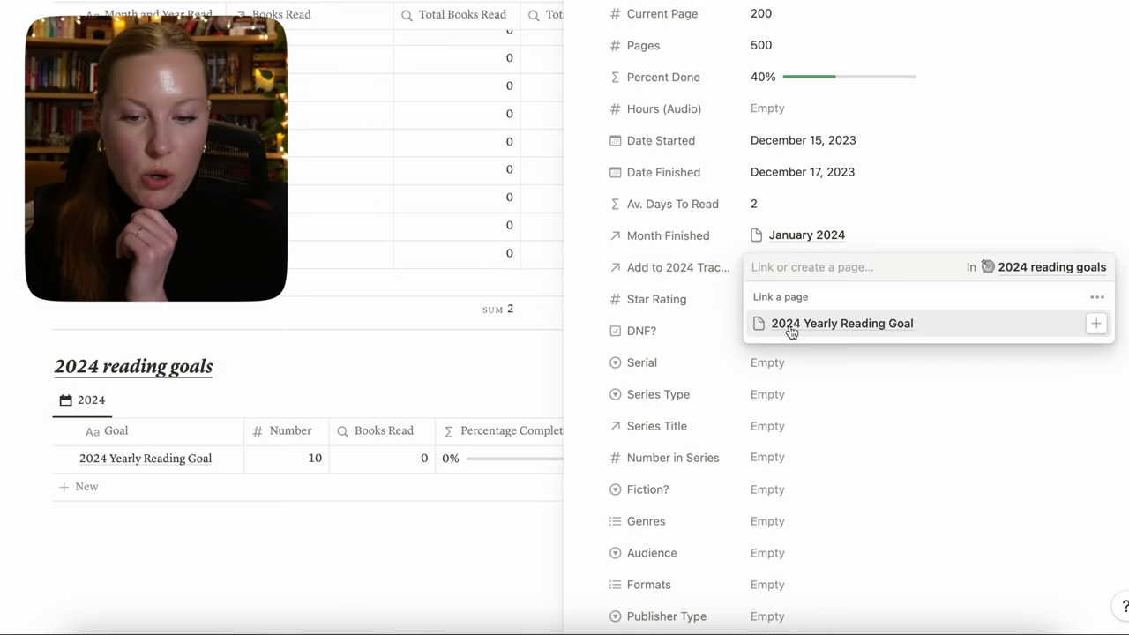
{"action": "left_click", "coordinate": [894, 156]}
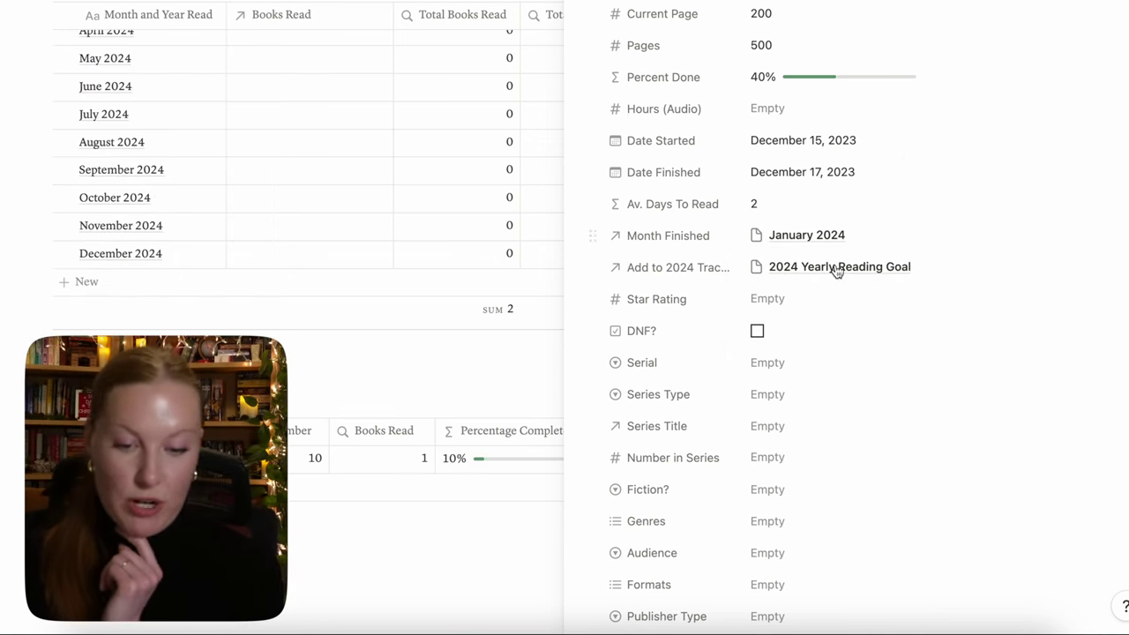
Create a Throne of Glass page in the series tracker as Babel's Series Title, and set the Star Rating to 2.45.
{"action": "left_click", "coordinate": [766, 432]}
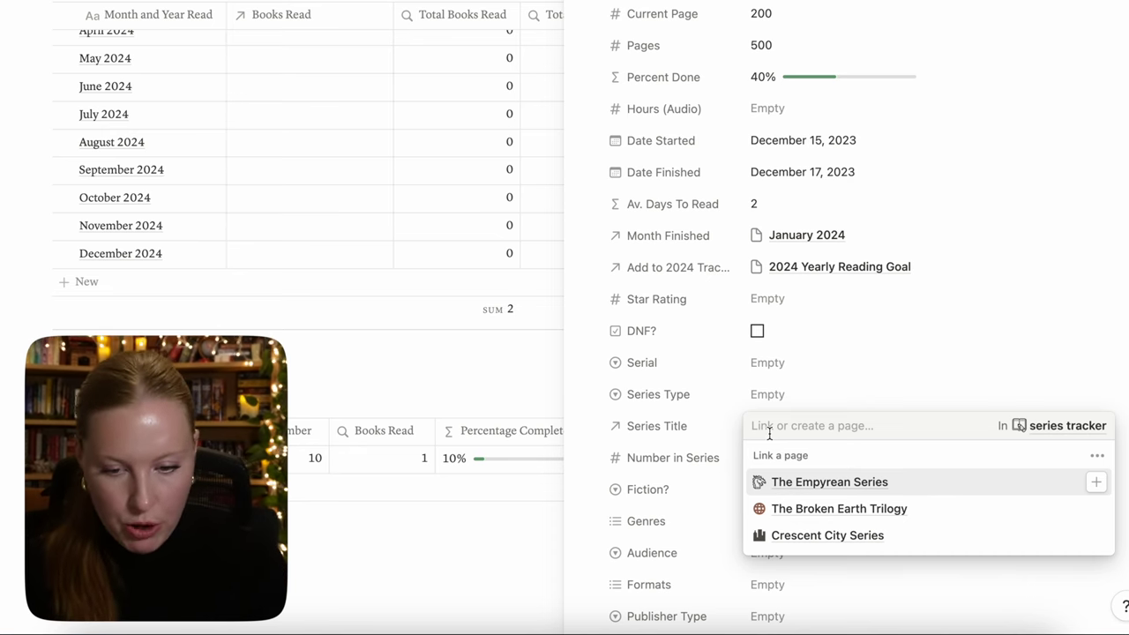
{"action": "type", "text": "Throne of Glass"}
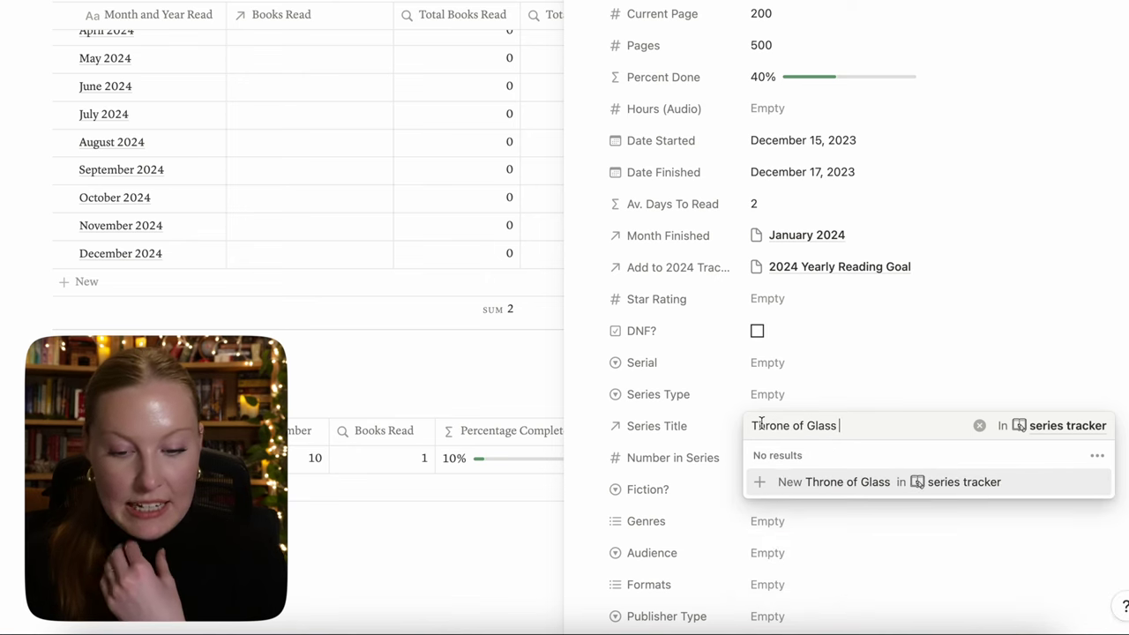
{"action": "left_click", "coordinate": [812, 484]}
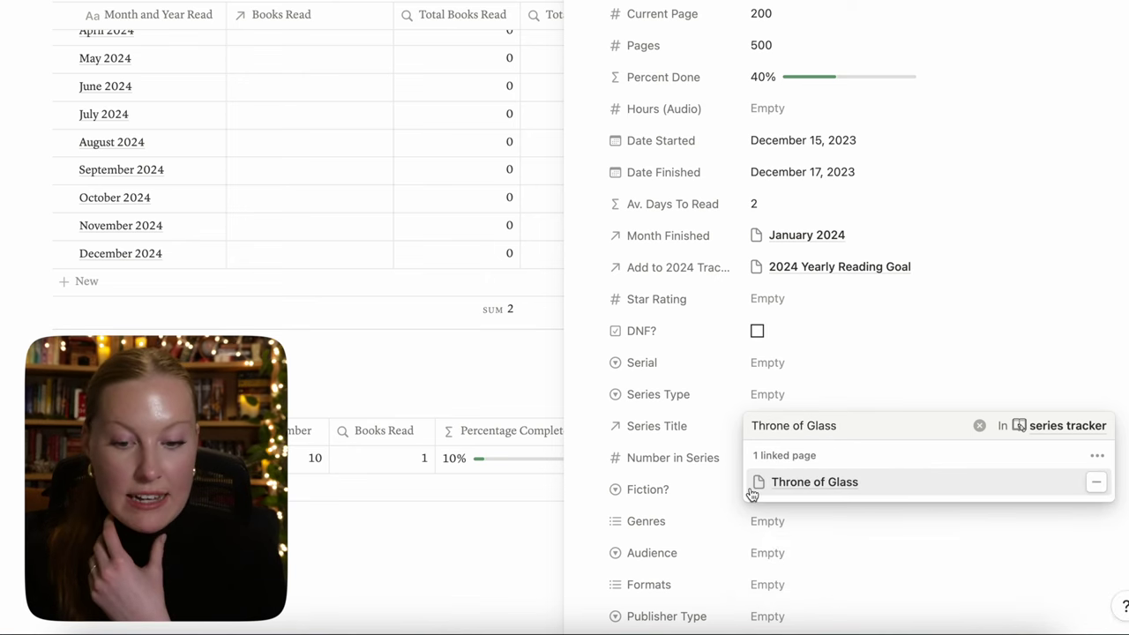
{"action": "key", "text": "Escape"}
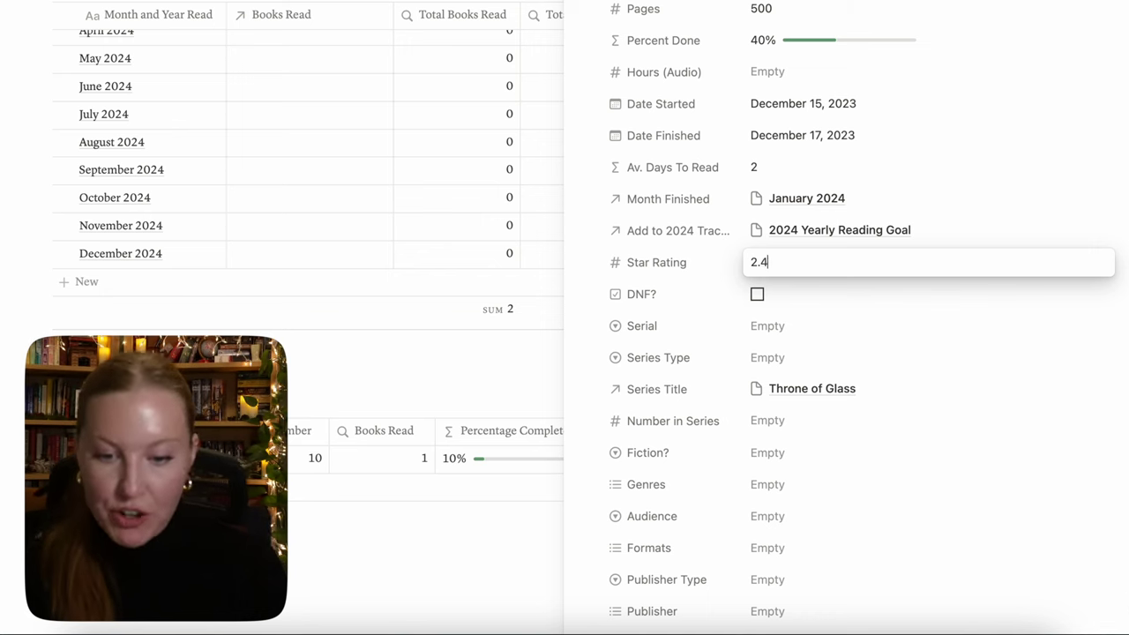
{"action": "key", "text": "Return"}
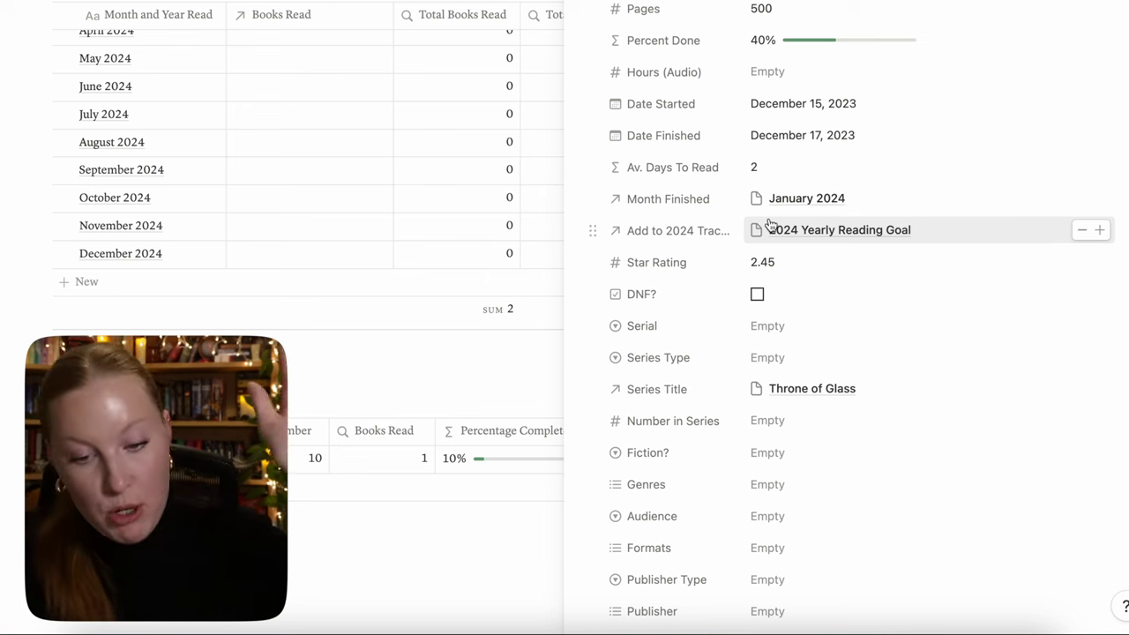
Look at the options for Serial, Series Type and Fiction?, and review the properties down to Read For and the CAWPILE fields.
{"action": "left_click", "coordinate": [765, 331]}
{"action": "left_click", "coordinate": [771, 355]}
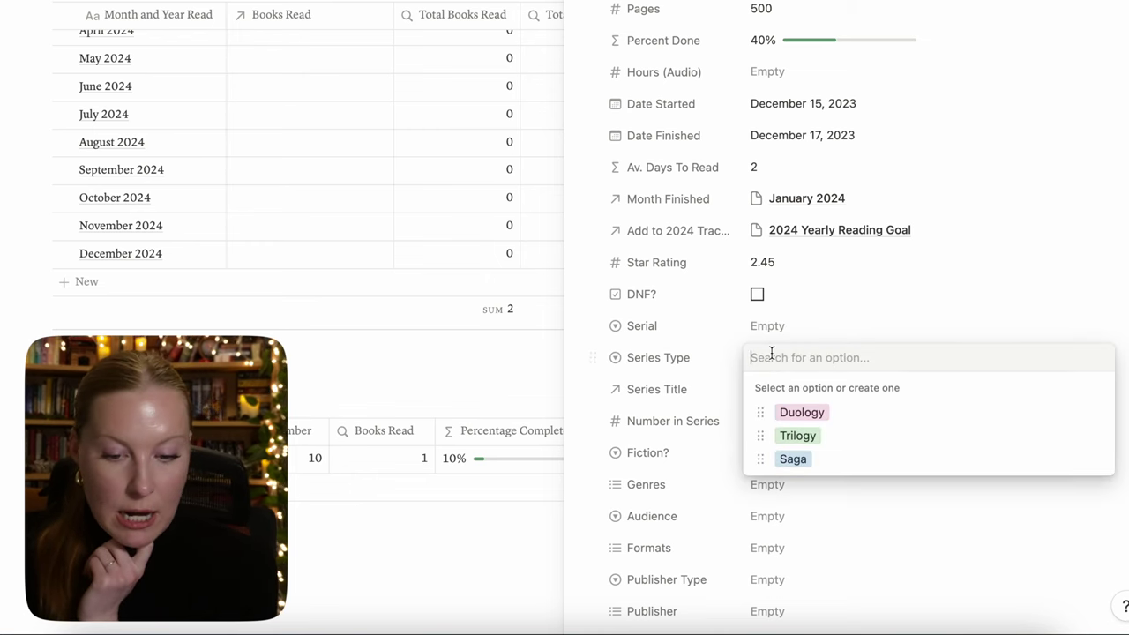
{"action": "key", "text": "Escape"}
{"action": "scroll", "coordinate": [844, 423], "scroll_direction": "down", "scroll_amount": 5}
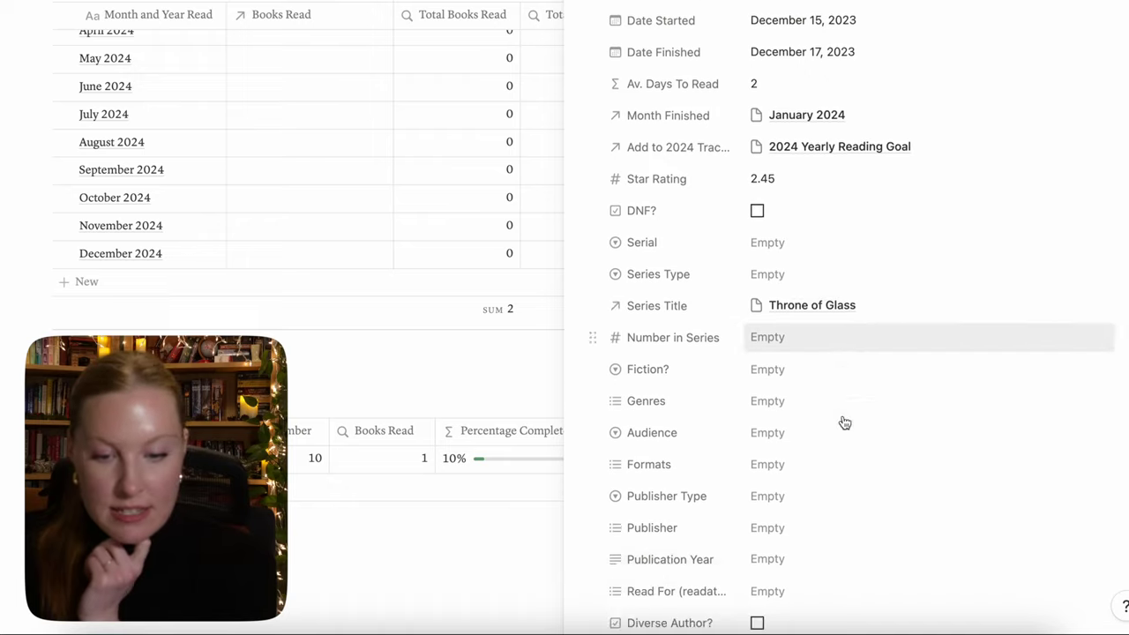
{"action": "left_click", "coordinate": [767, 253]}
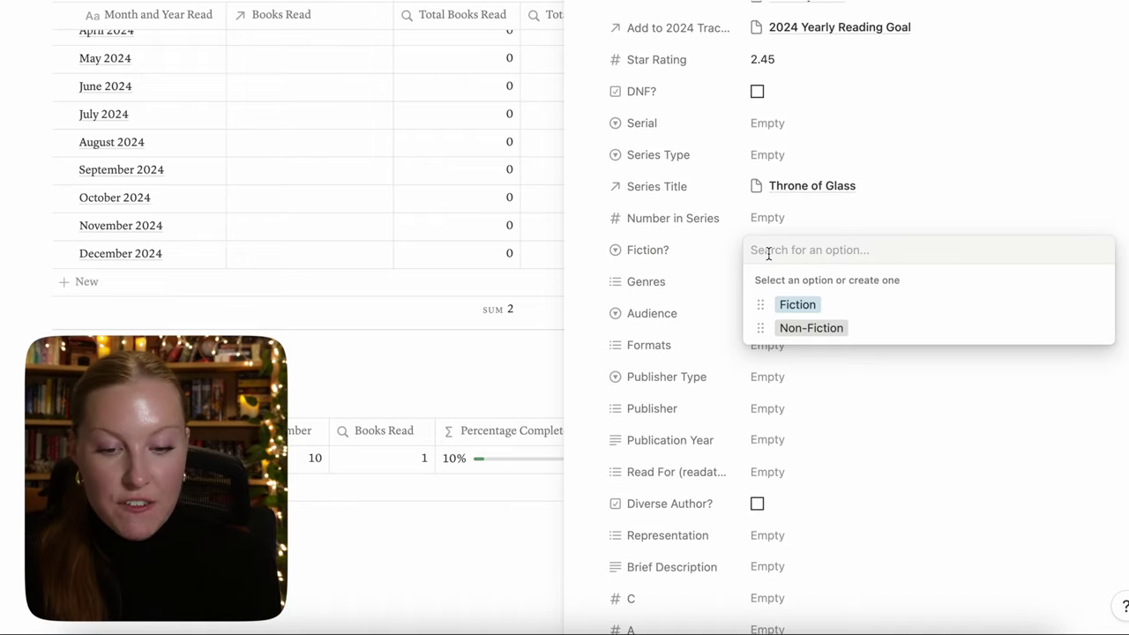
{"action": "left_click", "coordinate": [860, 211]}
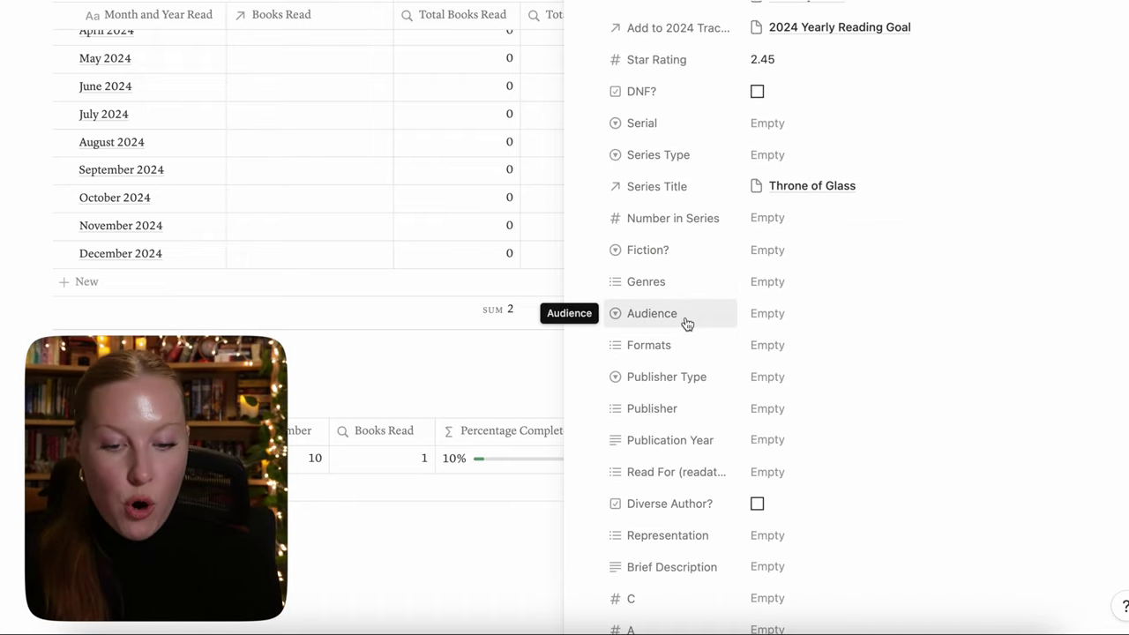
{"action": "scroll", "coordinate": [670, 358], "scroll_direction": "down", "scroll_amount": 2}
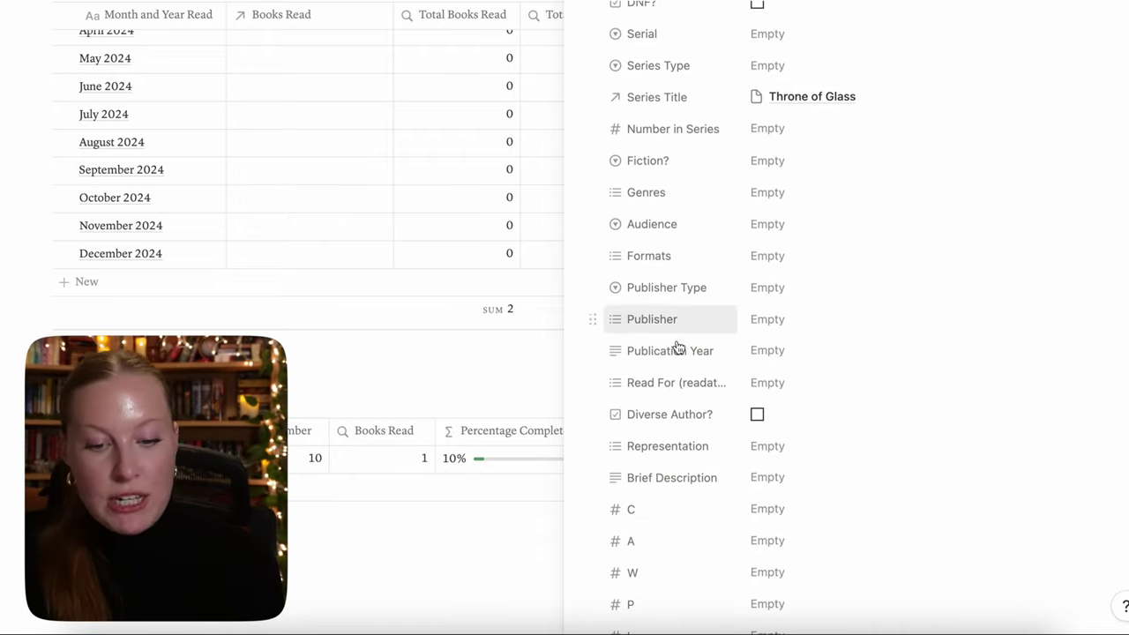
{"action": "scroll", "coordinate": [674, 353], "scroll_direction": "down", "scroll_amount": 2}
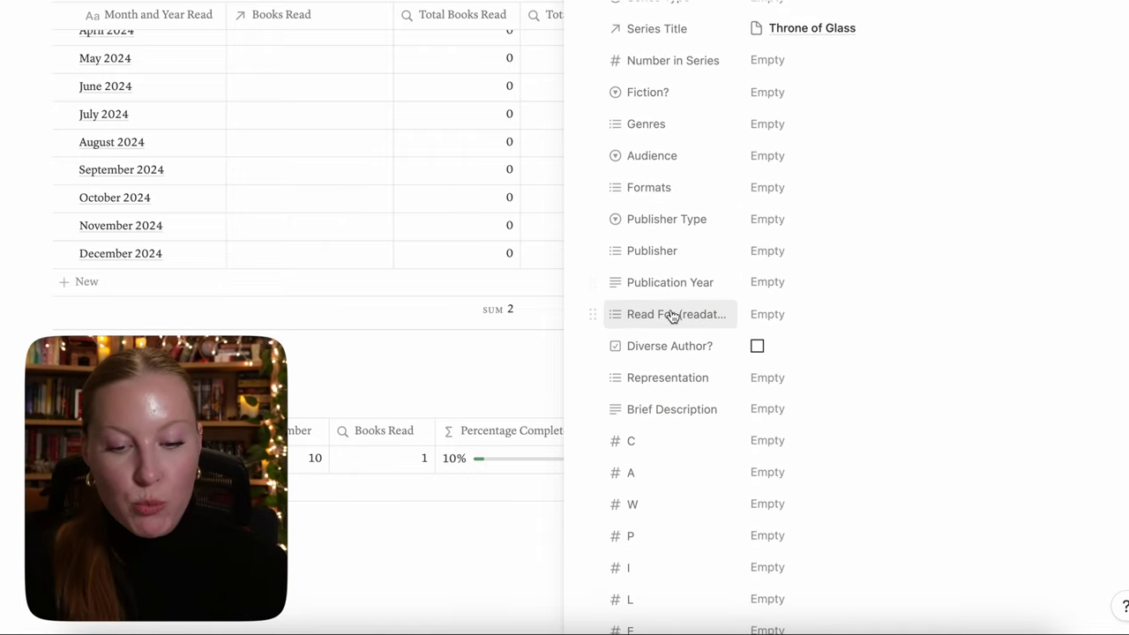
Create the option Fantasy Romance Book Club for Babel's Read For property, and look at the Representation options.
{"action": "left_click", "coordinate": [767, 319]}
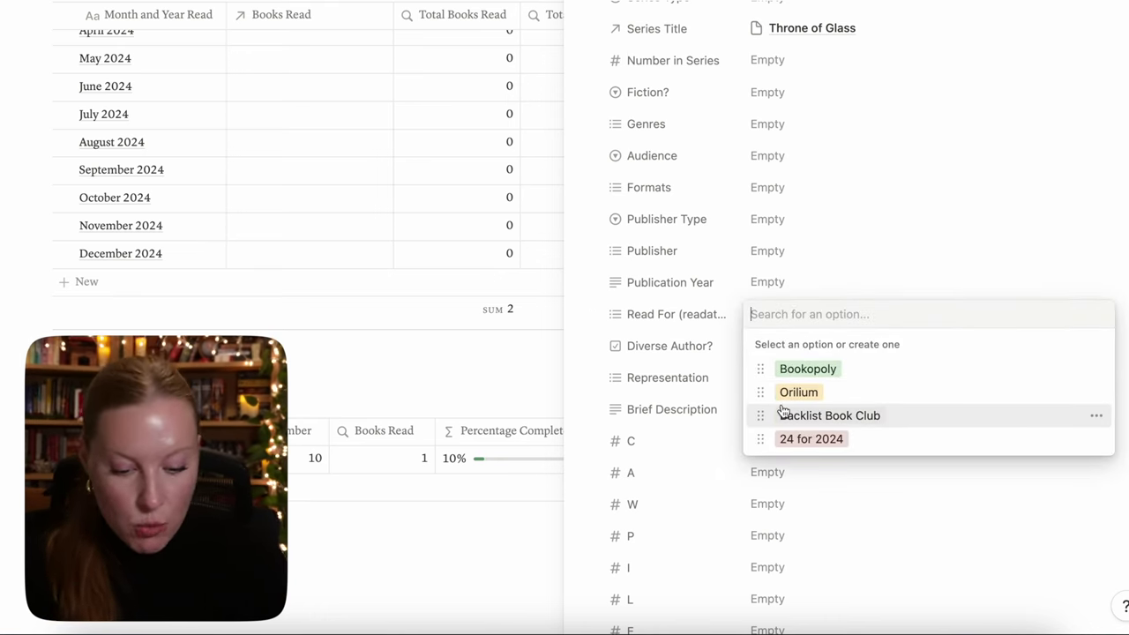
{"action": "type", "text": "F"}
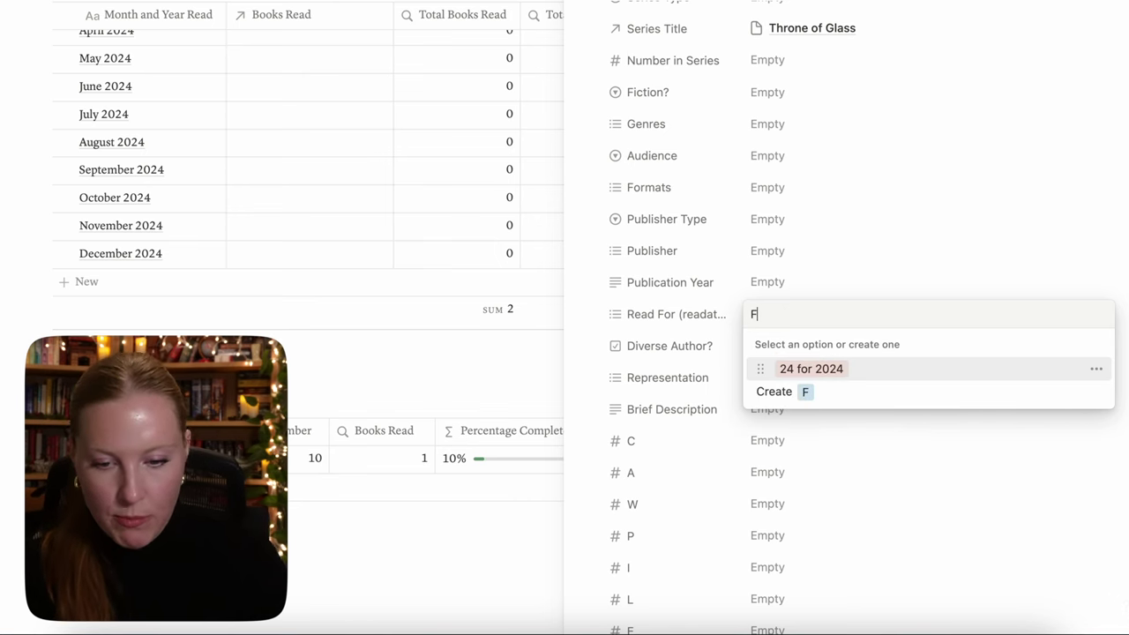
{"action": "type", "text": "antasy Romance book Club"}
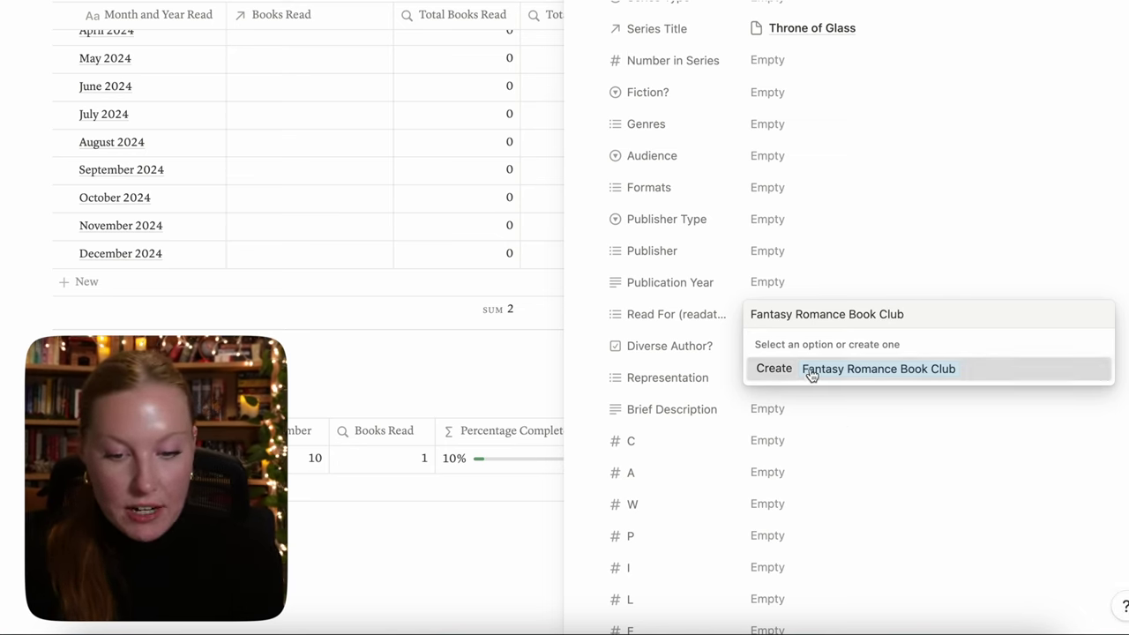
{"action": "left_click", "coordinate": [813, 376]}
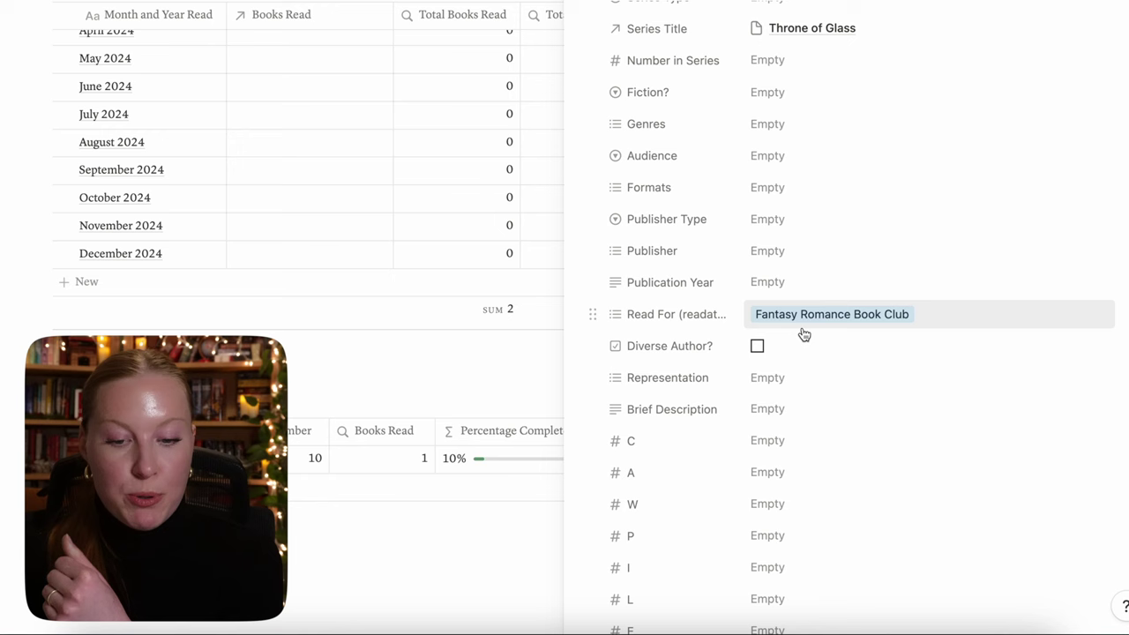
{"action": "left_click", "coordinate": [765, 381]}
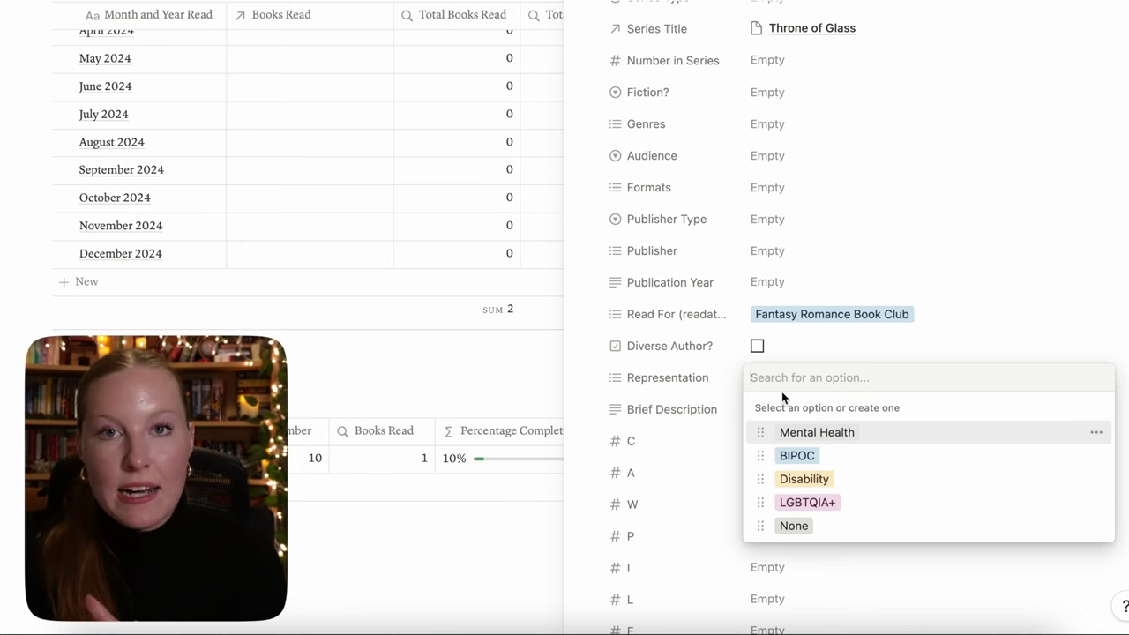
{"action": "left_click", "coordinate": [721, 456]}
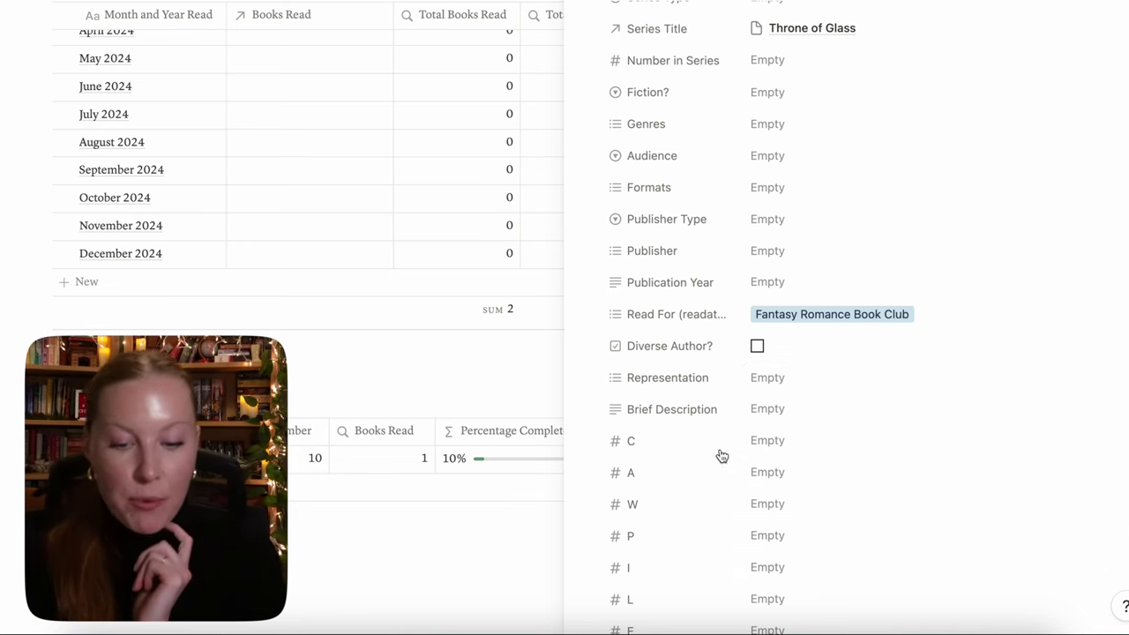
Add a cover to the Babel page and replace it with the image from the pasted link.
{"action": "scroll", "coordinate": [766, 421], "scroll_direction": "down", "scroll_amount": 1}
{"action": "scroll", "coordinate": [767, 421], "scroll_direction": "down", "scroll_amount": 2}
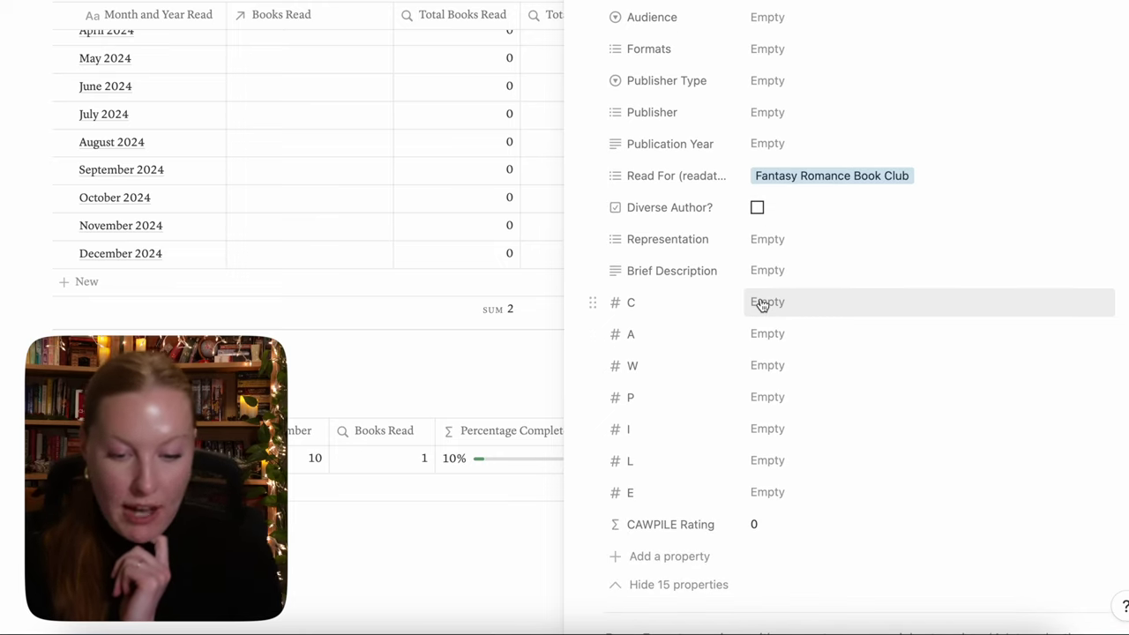
{"action": "scroll", "coordinate": [758, 324], "scroll_direction": "down", "scroll_amount": 1}
{"action": "scroll", "coordinate": [738, 570], "scroll_direction": "up", "scroll_amount": 10}
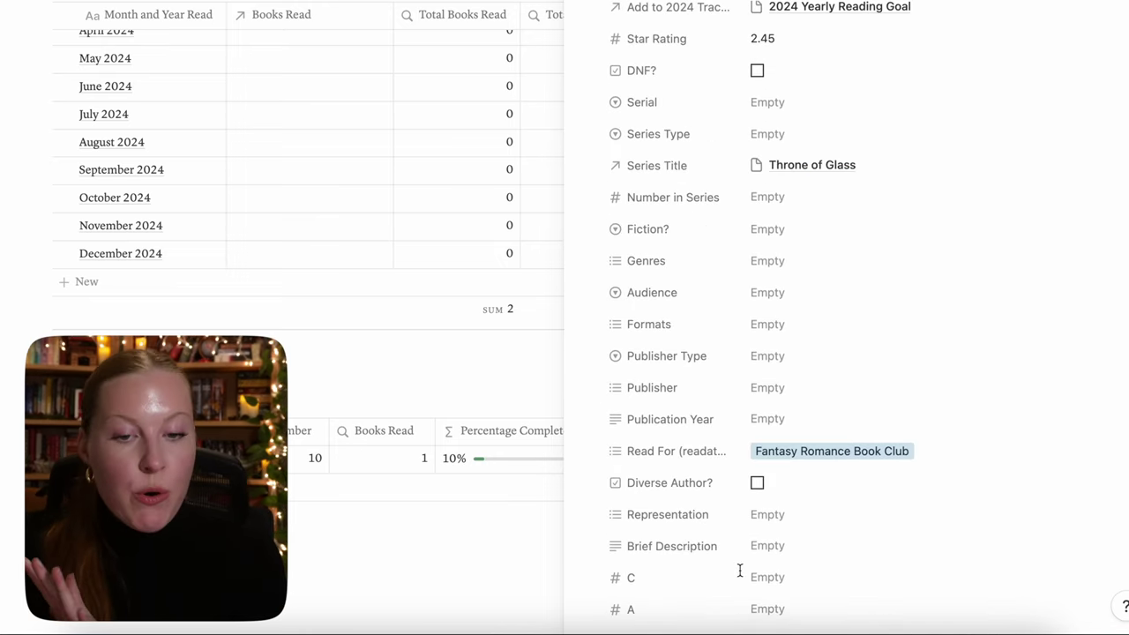
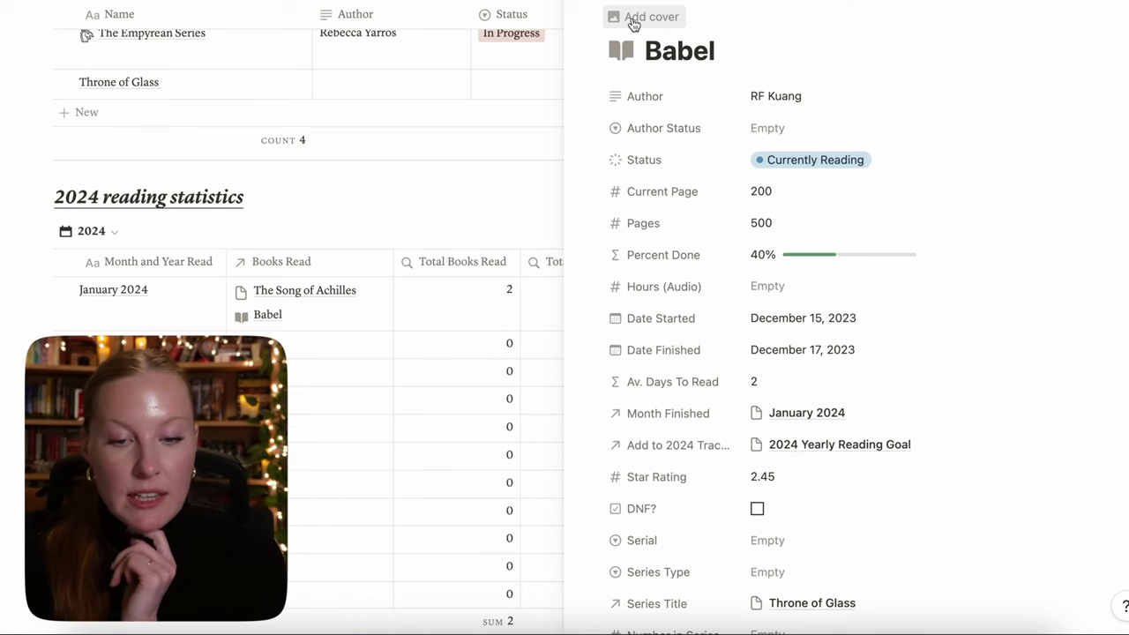
{"action": "left_click", "coordinate": [633, 18]}
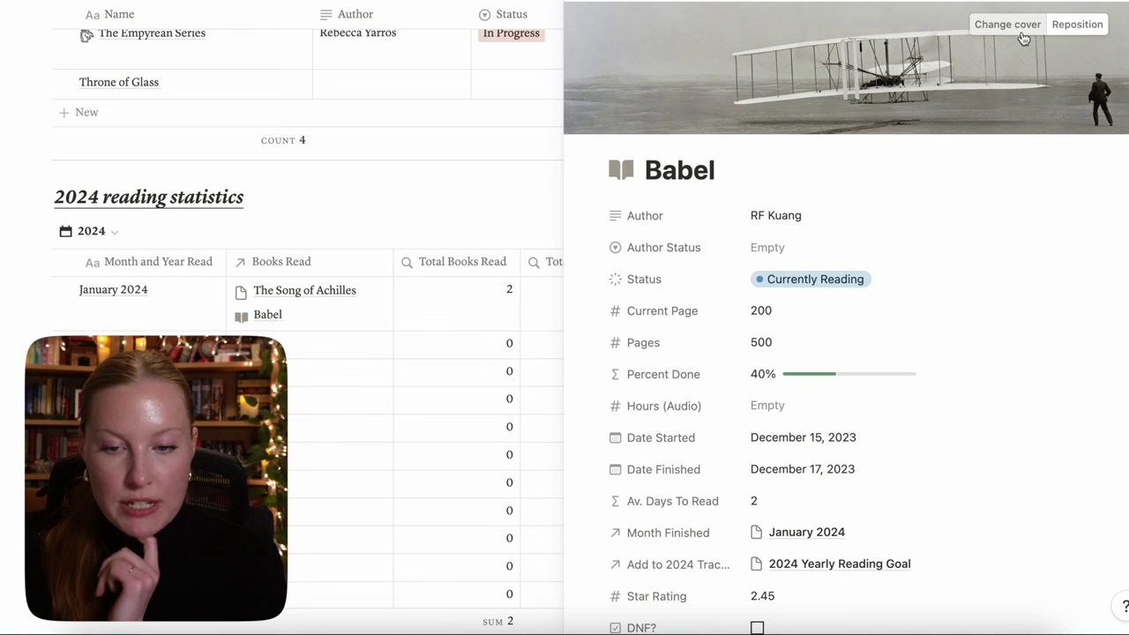
{"action": "left_click", "coordinate": [1019, 31]}
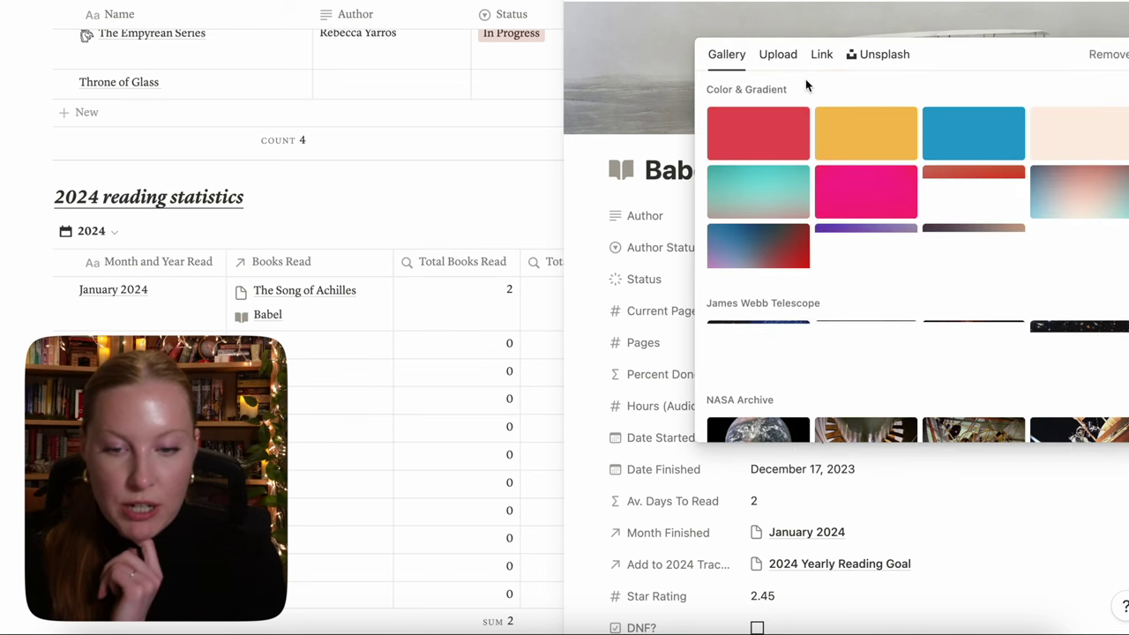
{"action": "left_click", "coordinate": [823, 55]}
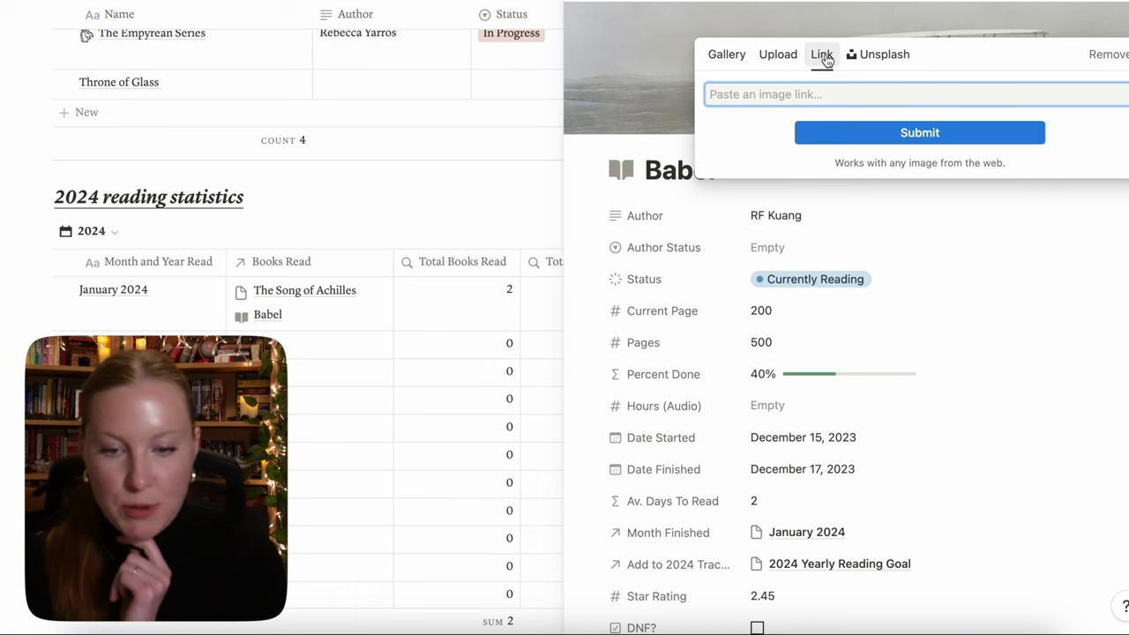
{"action": "key", "text": "ctrl+v"}
{"action": "key", "text": "Return"}
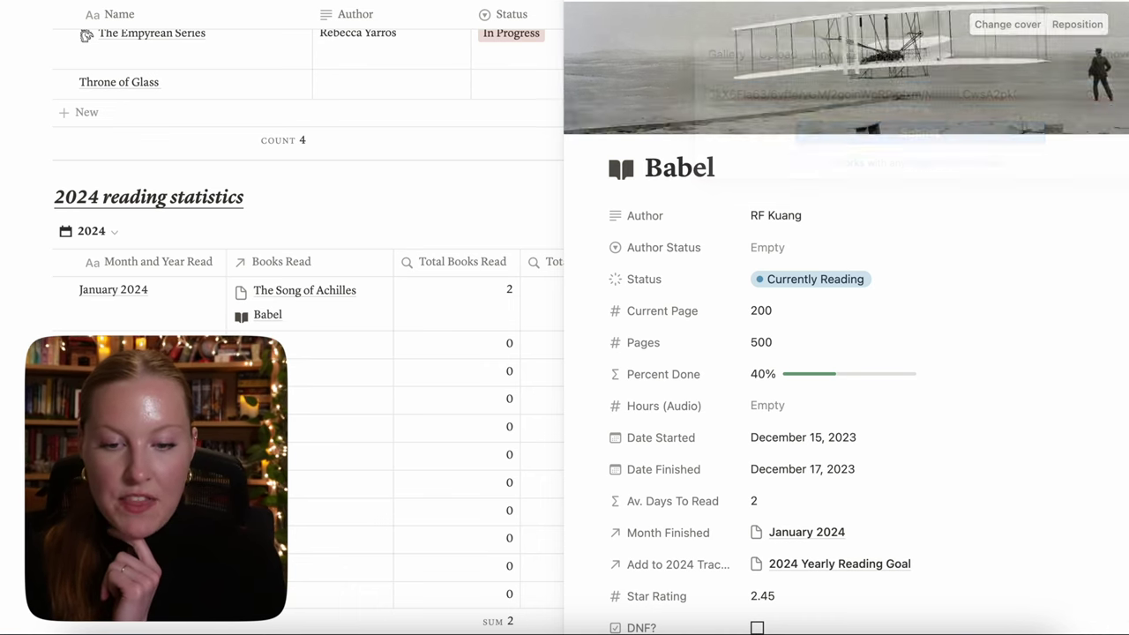
{"action": "left_click", "coordinate": [444, 229]}
{"action": "left_click", "coordinate": [456, 188]}
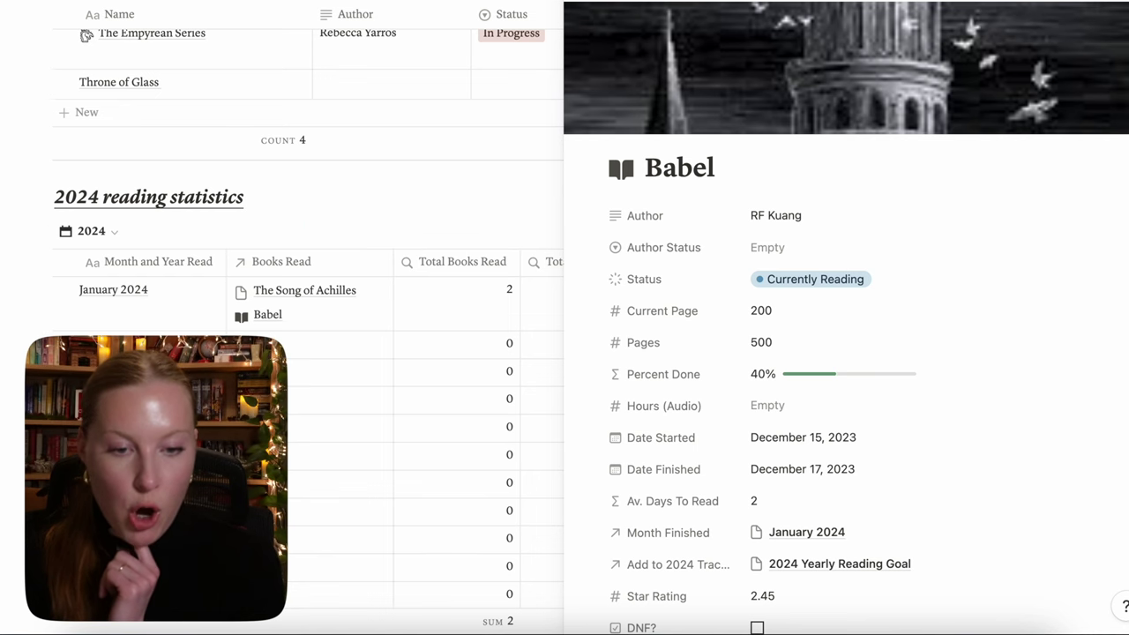
Close the Babel page and look at its cover and progress on the dashboard's Currently Reading gallery.
{"action": "left_click", "coordinate": [580, 12]}
{"action": "scroll", "coordinate": [568, 419], "scroll_direction": "up", "scroll_amount": 10}
{"action": "scroll", "coordinate": [568, 419], "scroll_direction": "down", "scroll_amount": 7}
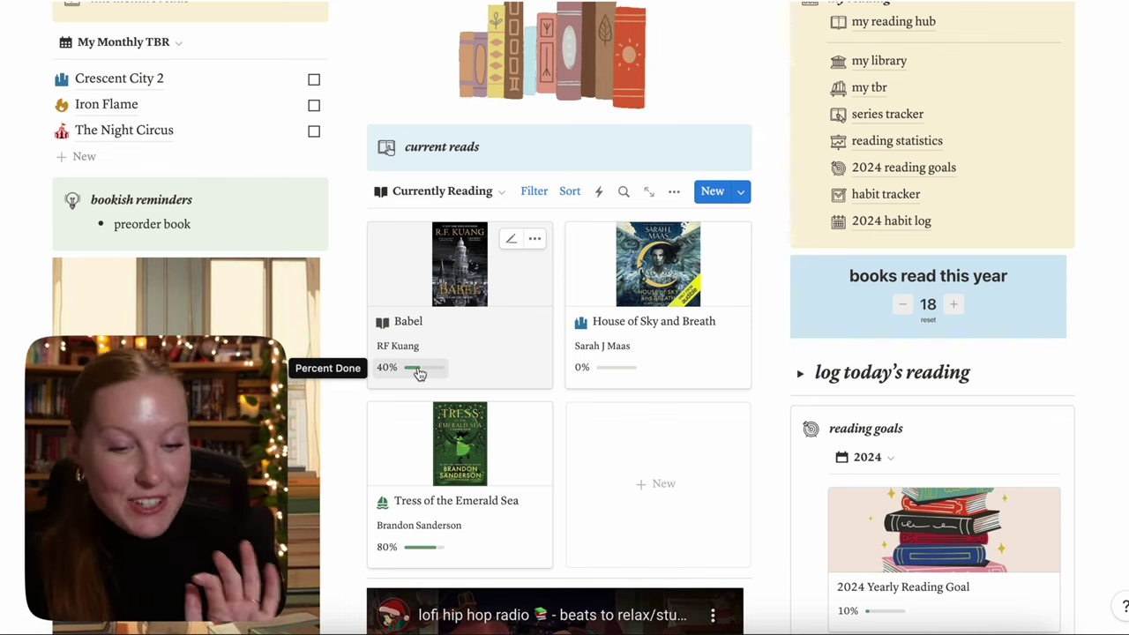
{"action": "scroll", "coordinate": [421, 374], "scroll_direction": "down", "scroll_amount": 3}
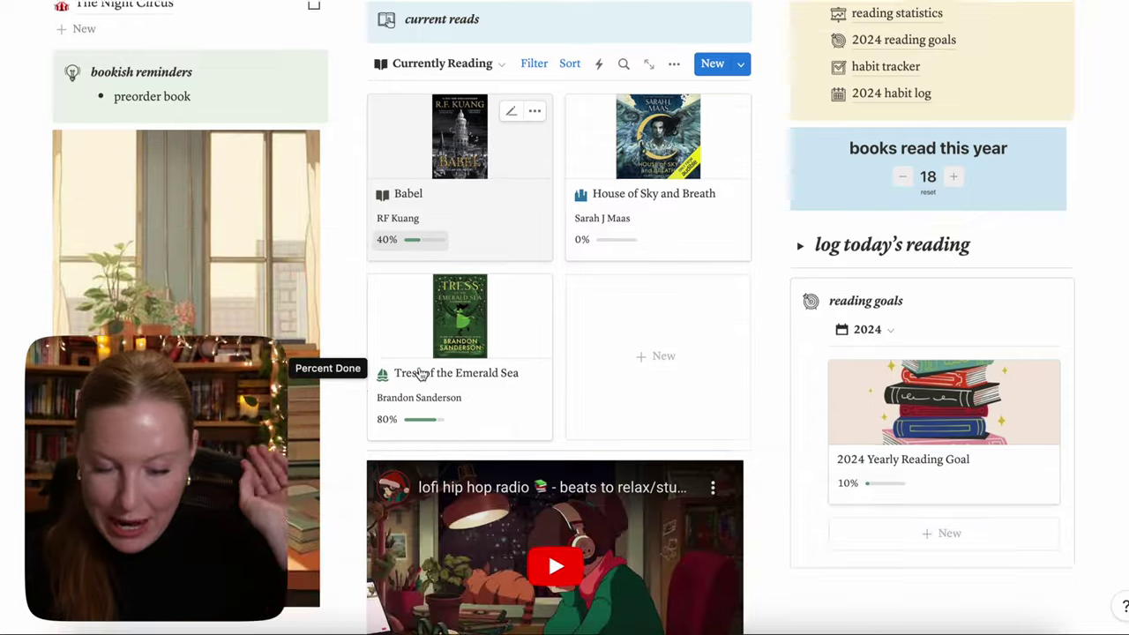
{"action": "scroll", "coordinate": [421, 374], "scroll_direction": "up", "scroll_amount": 4}
{"action": "scroll", "coordinate": [997, 199], "scroll_direction": "up", "scroll_amount": 2}
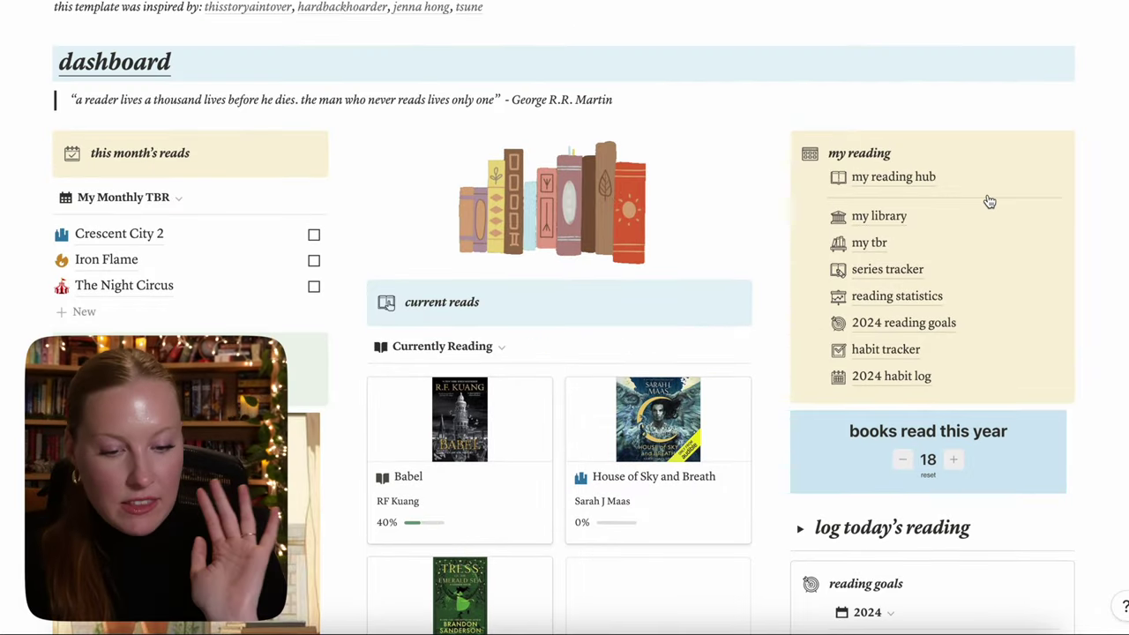
Go to my library from the dashboard and set Babel's Status to Read in the Currently Reading view.
{"action": "left_click", "coordinate": [878, 217]}
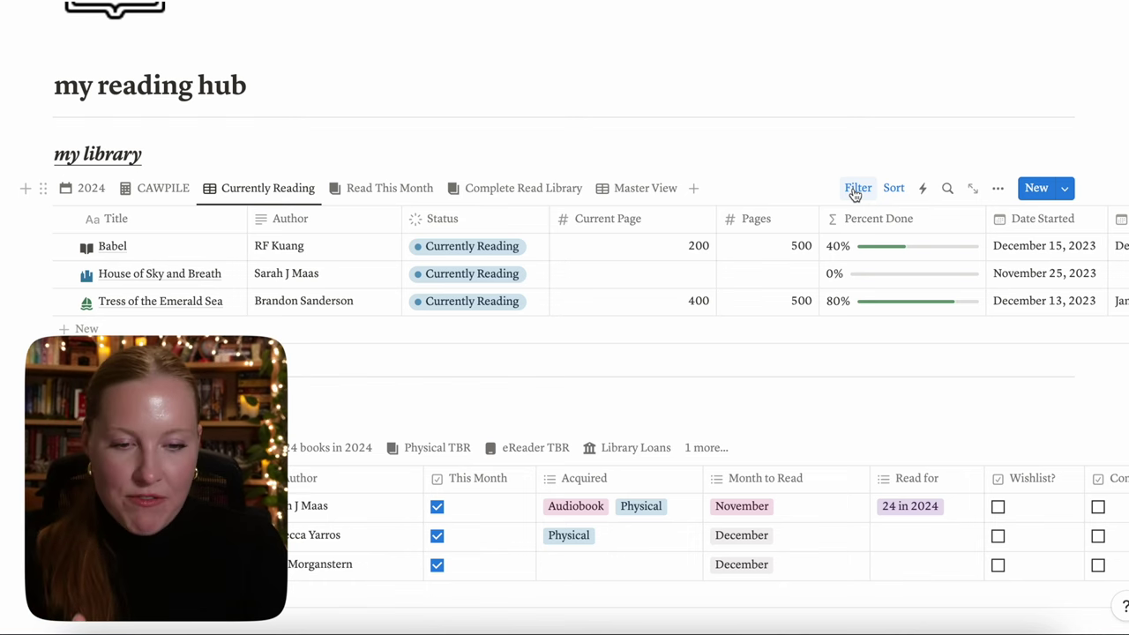
{"action": "scroll", "coordinate": [553, 152], "scroll_direction": "up", "scroll_amount": 3}
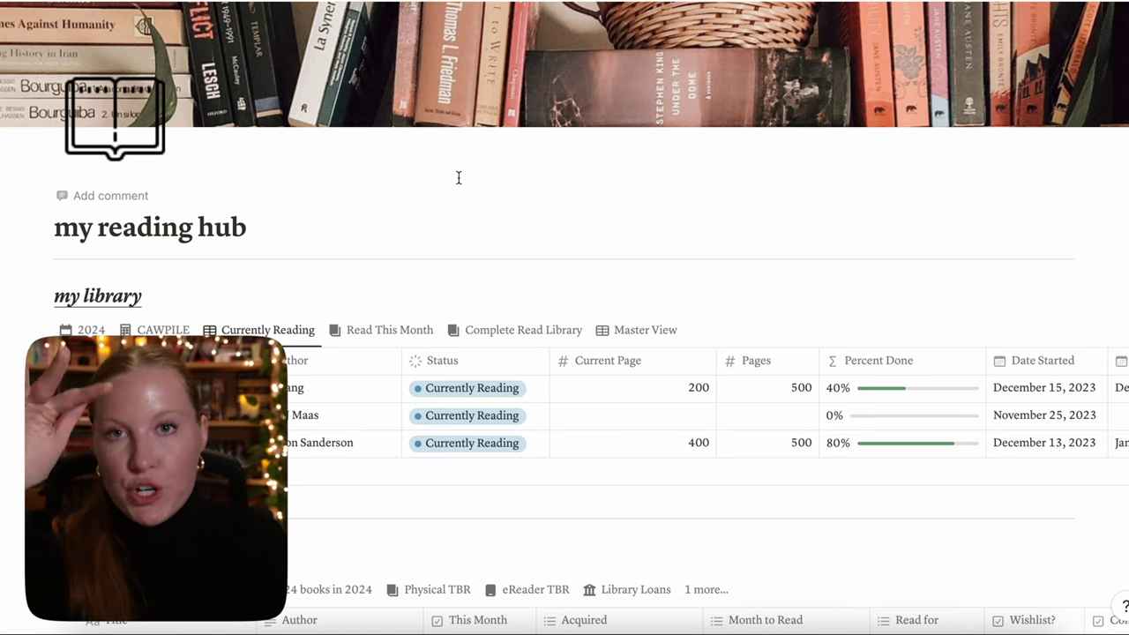
{"action": "scroll", "coordinate": [146, 385], "scroll_direction": "down", "scroll_amount": 1}
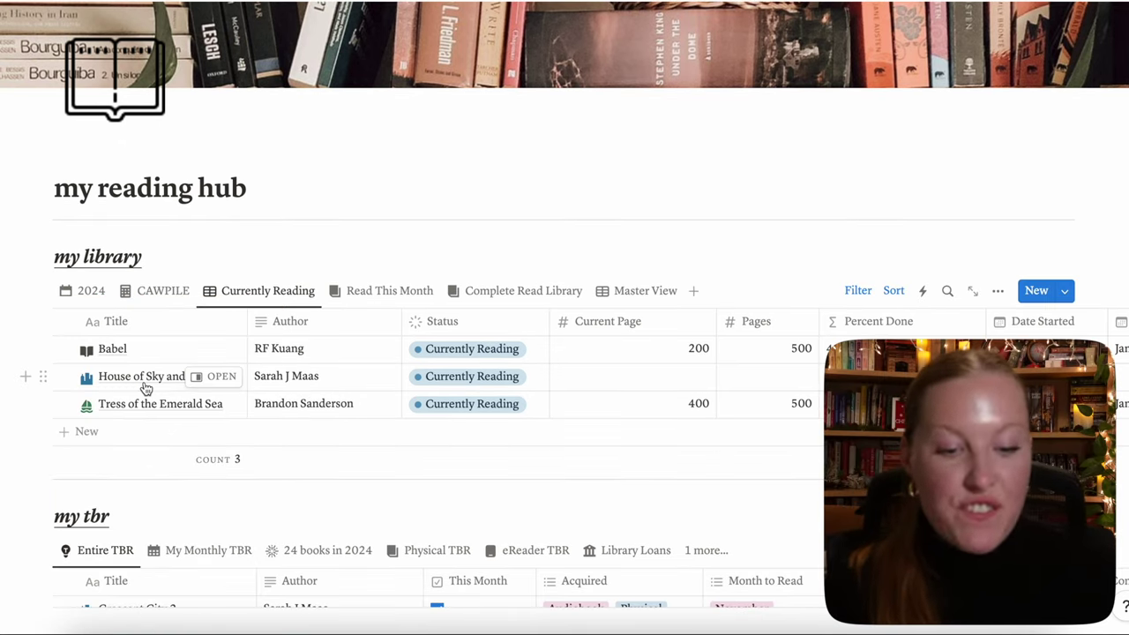
{"action": "left_click", "coordinate": [346, 290]}
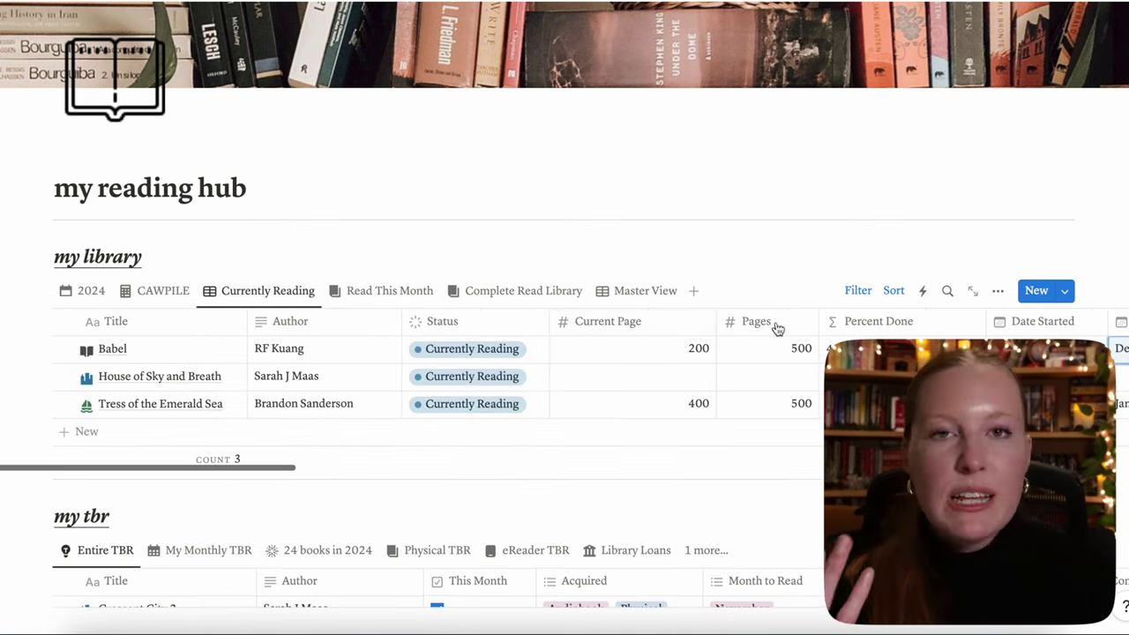
{"action": "left_click", "coordinate": [472, 353]}
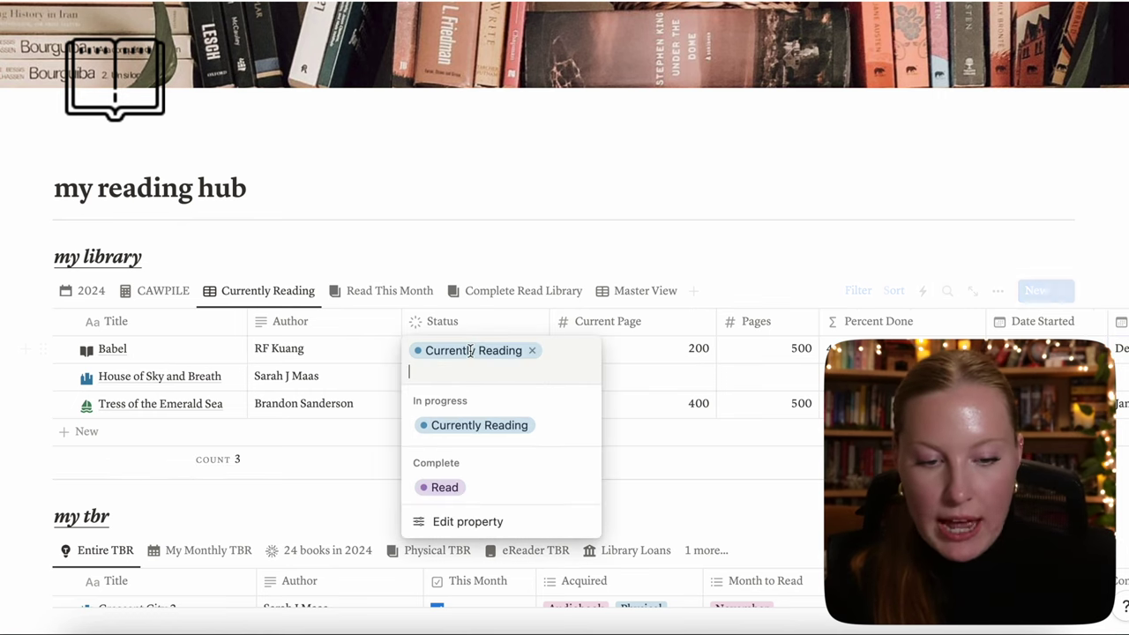
{"action": "left_click", "coordinate": [440, 486]}
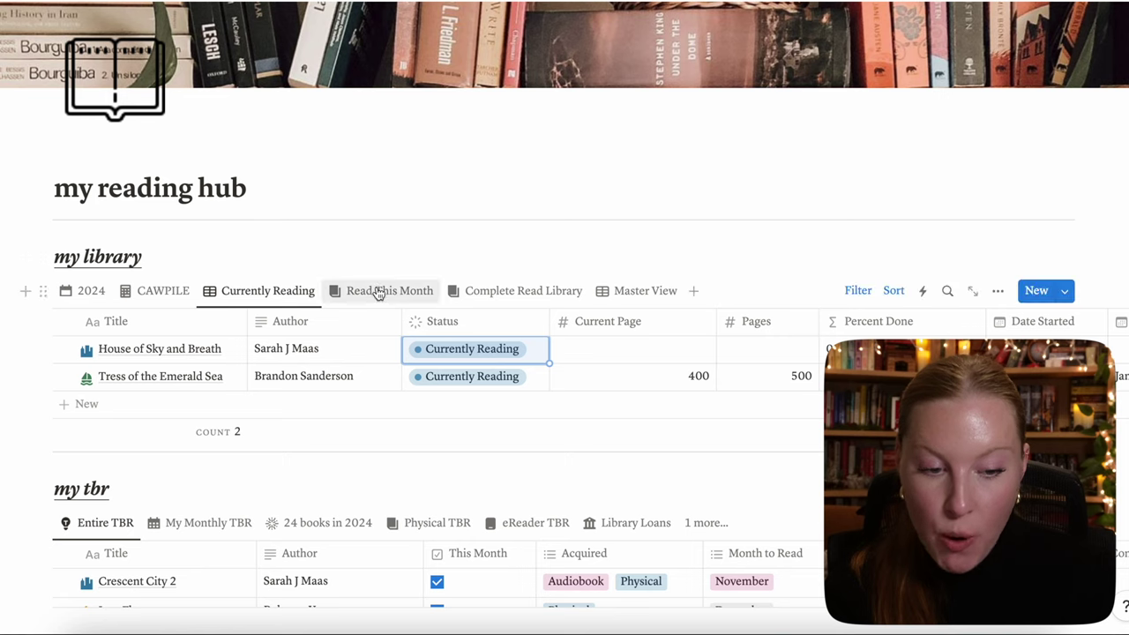
Look at Babel's entry in the library's Read This Month view and bring up the my tbr table.
{"action": "left_click", "coordinate": [378, 292]}
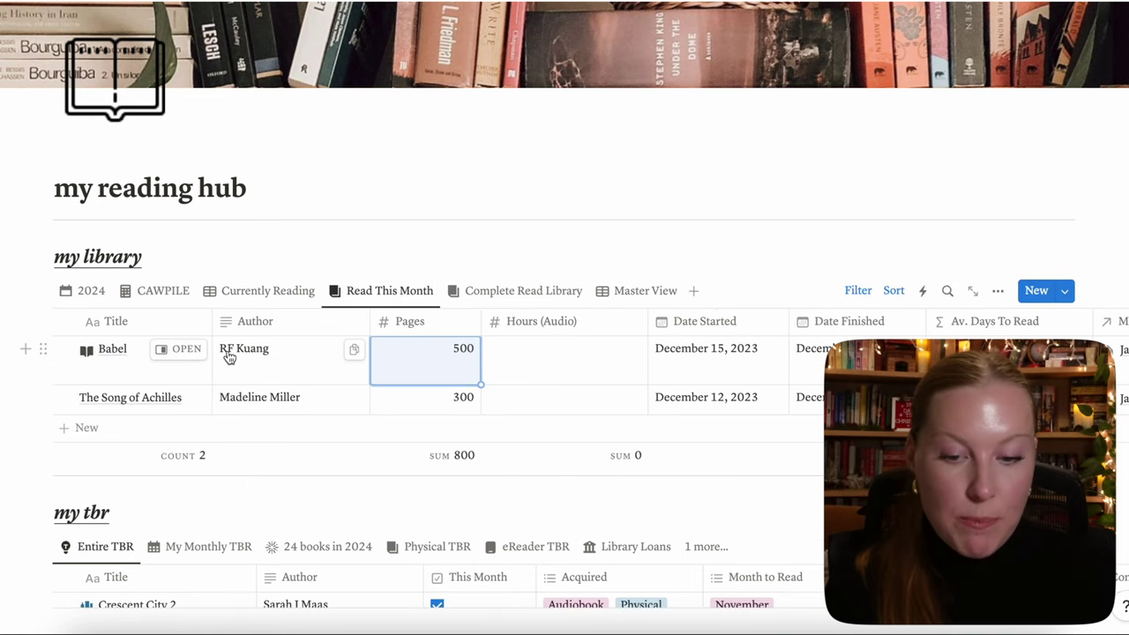
{"action": "scroll", "coordinate": [423, 348], "scroll_direction": "right", "scroll_amount": 1}
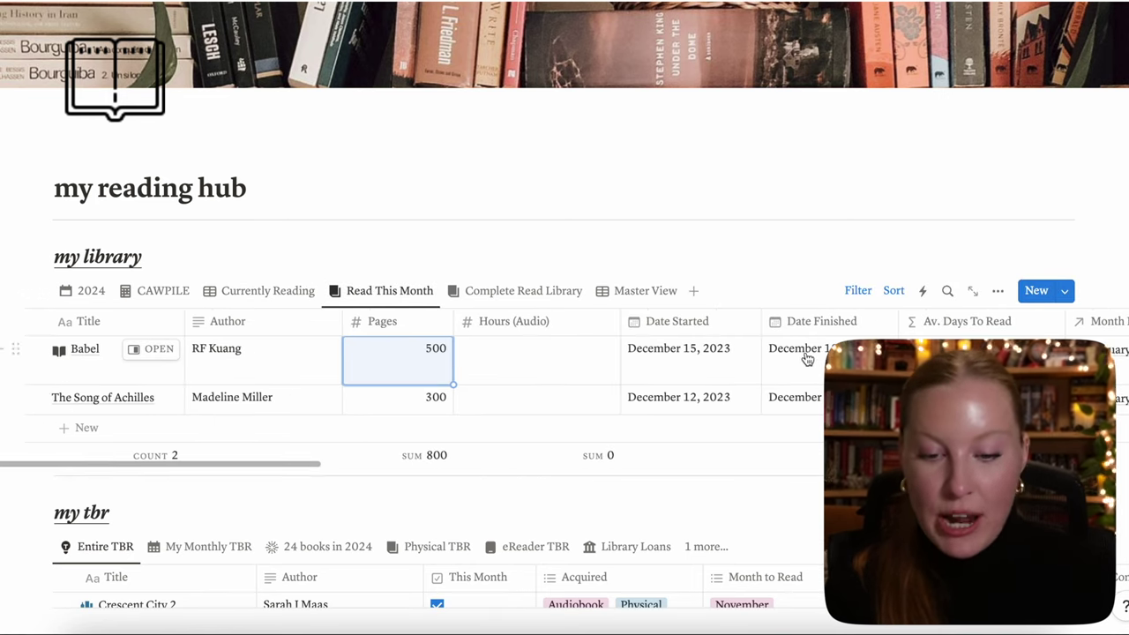
{"action": "scroll", "coordinate": [819, 357], "scroll_direction": "left", "scroll_amount": 1}
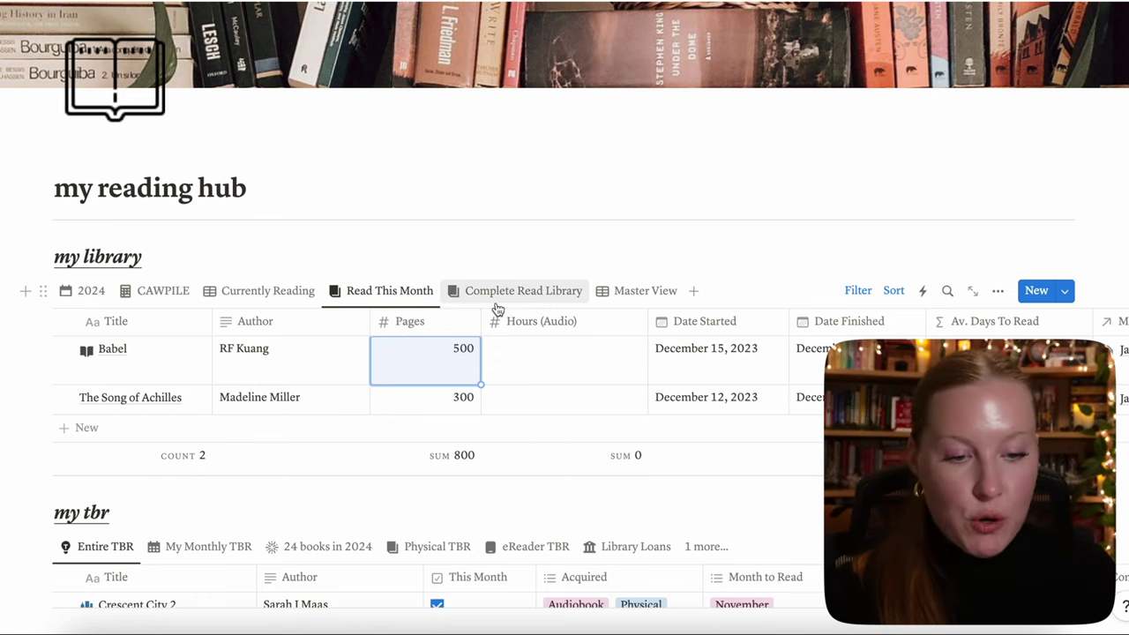
{"action": "scroll", "coordinate": [496, 307], "scroll_direction": "down", "scroll_amount": 4}
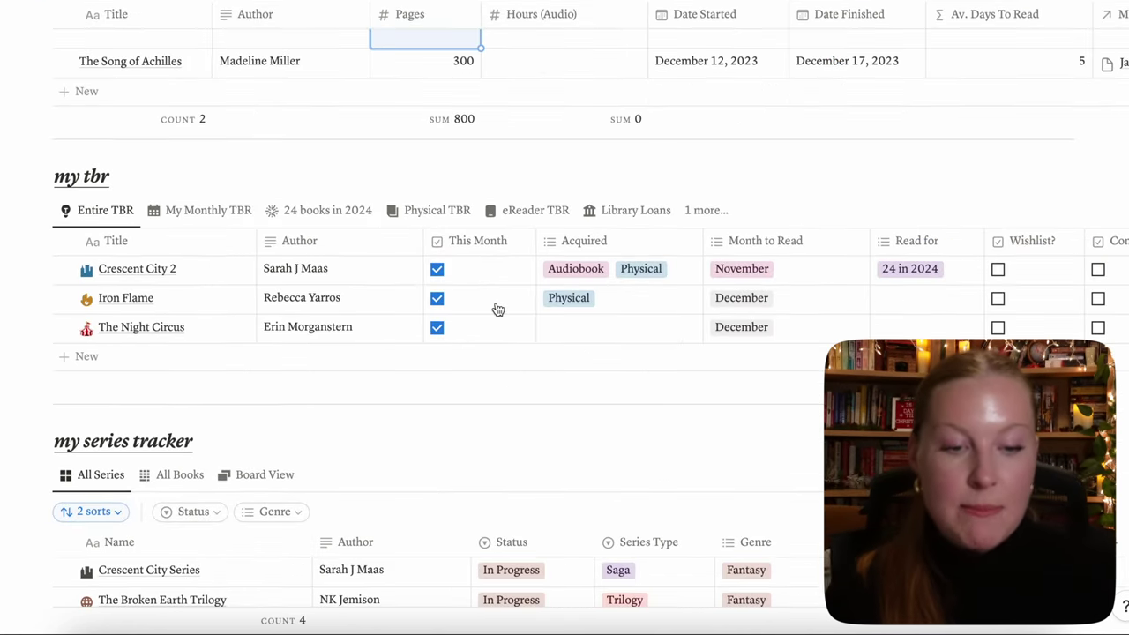
{"action": "scroll", "coordinate": [497, 308], "scroll_direction": "up", "scroll_amount": 2}
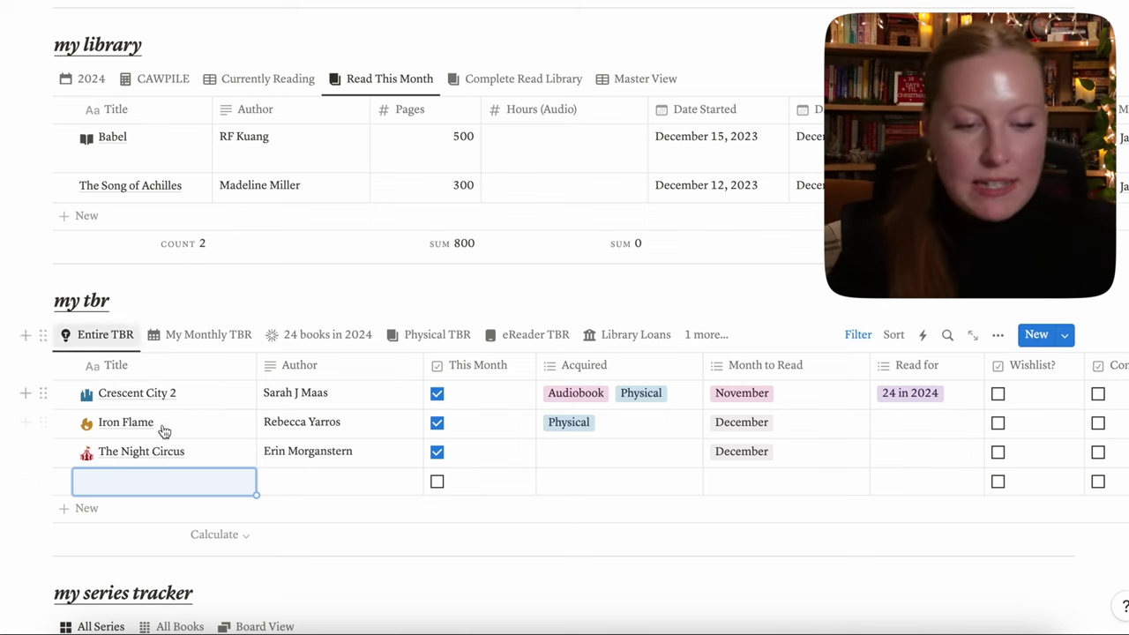
Look through the my tbr views: My Monthly TBR, 24 books in 2024, Physical TBR, eReader TBR, Library Loans with its filter, and Wishlist.
{"action": "left_click", "coordinate": [173, 336]}
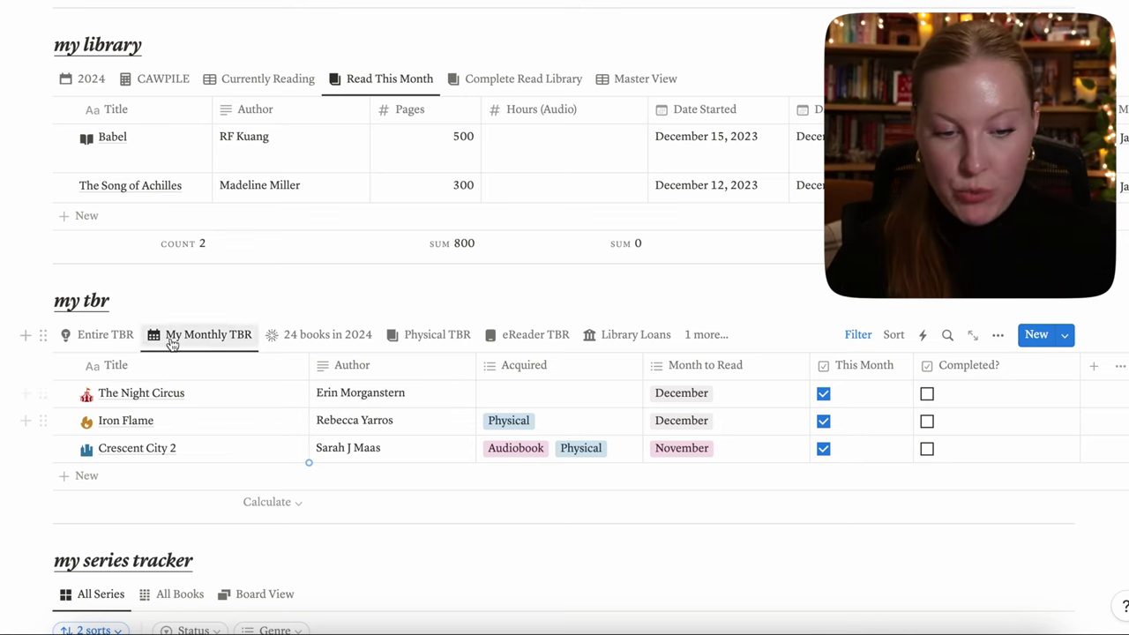
{"action": "left_click", "coordinate": [121, 341]}
{"action": "left_click", "coordinate": [215, 335]}
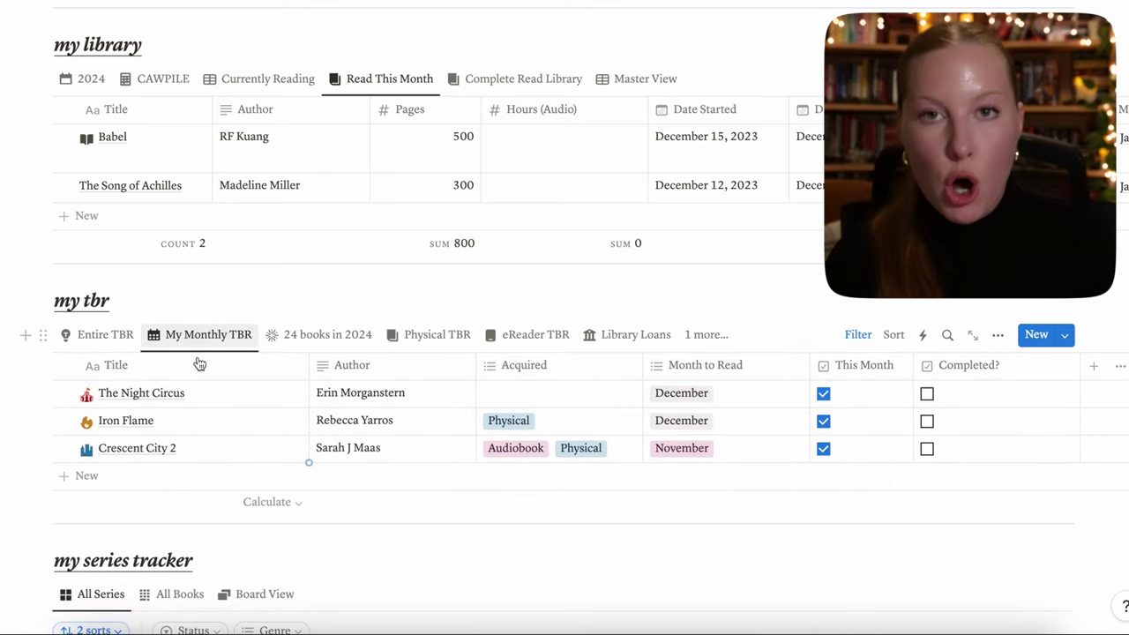
{"action": "left_click", "coordinate": [296, 336]}
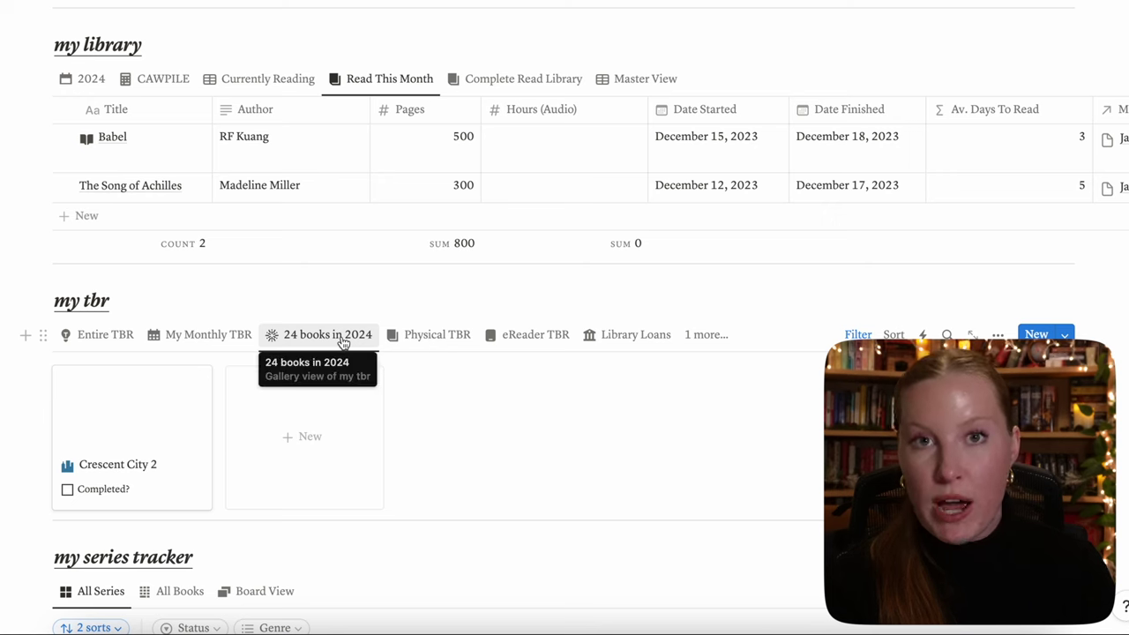
{"action": "left_click", "coordinate": [434, 335]}
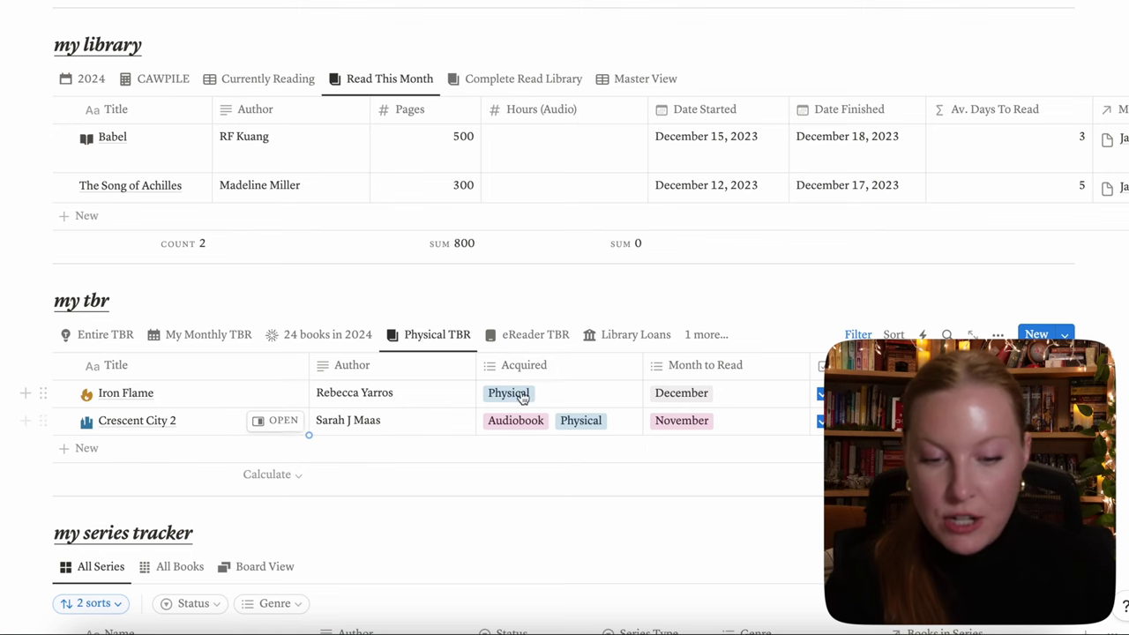
{"action": "left_click", "coordinate": [525, 337]}
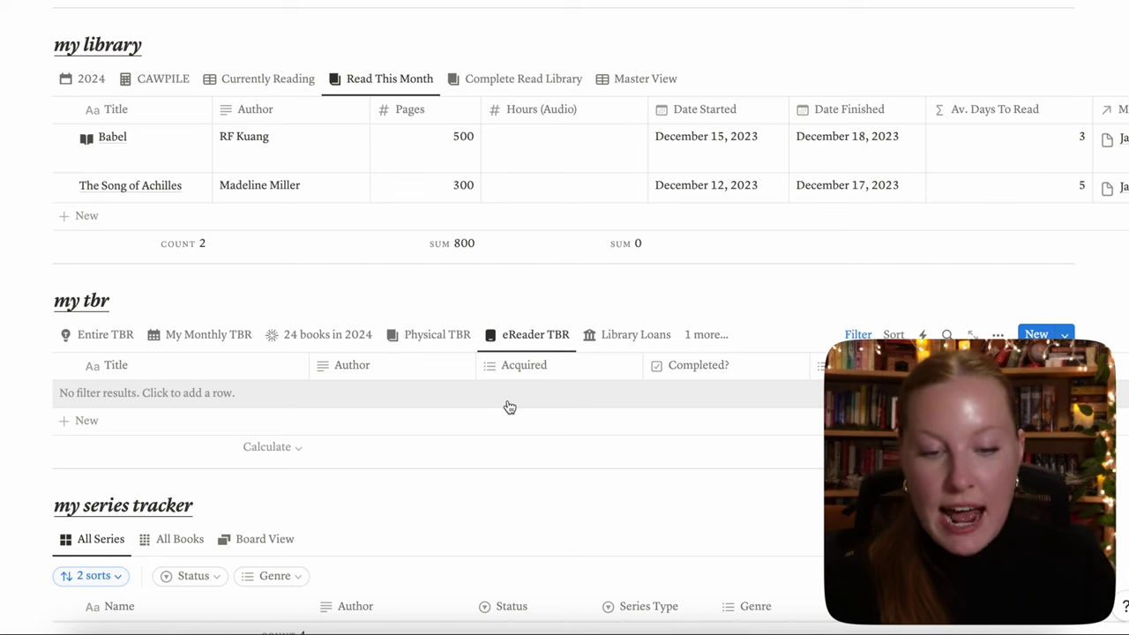
{"action": "left_click", "coordinate": [625, 337]}
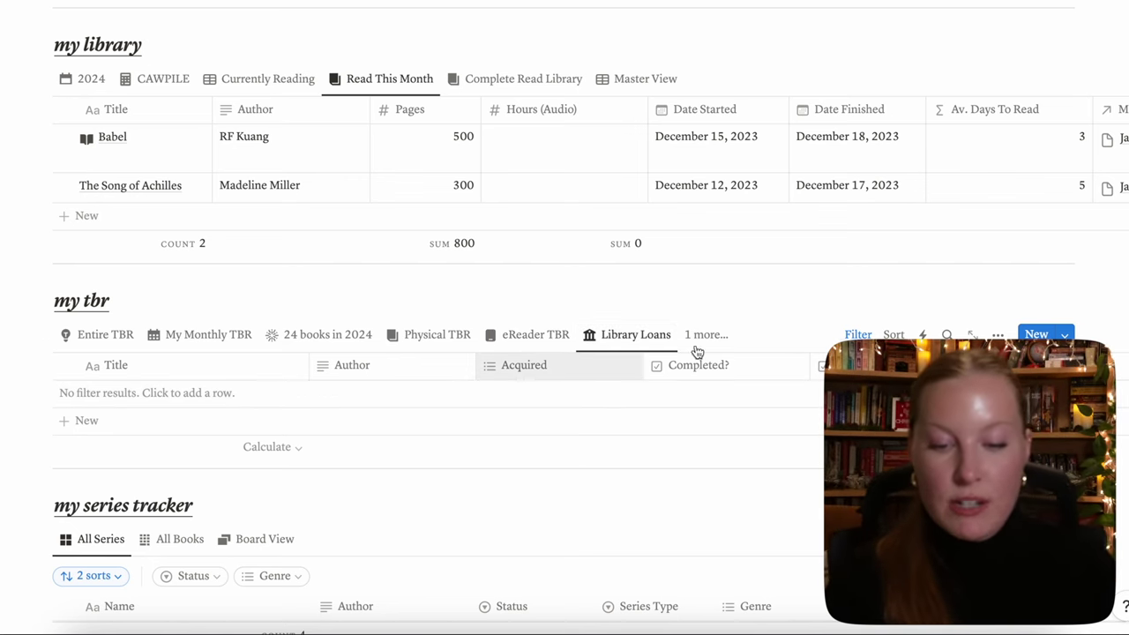
{"action": "left_click", "coordinate": [858, 334]}
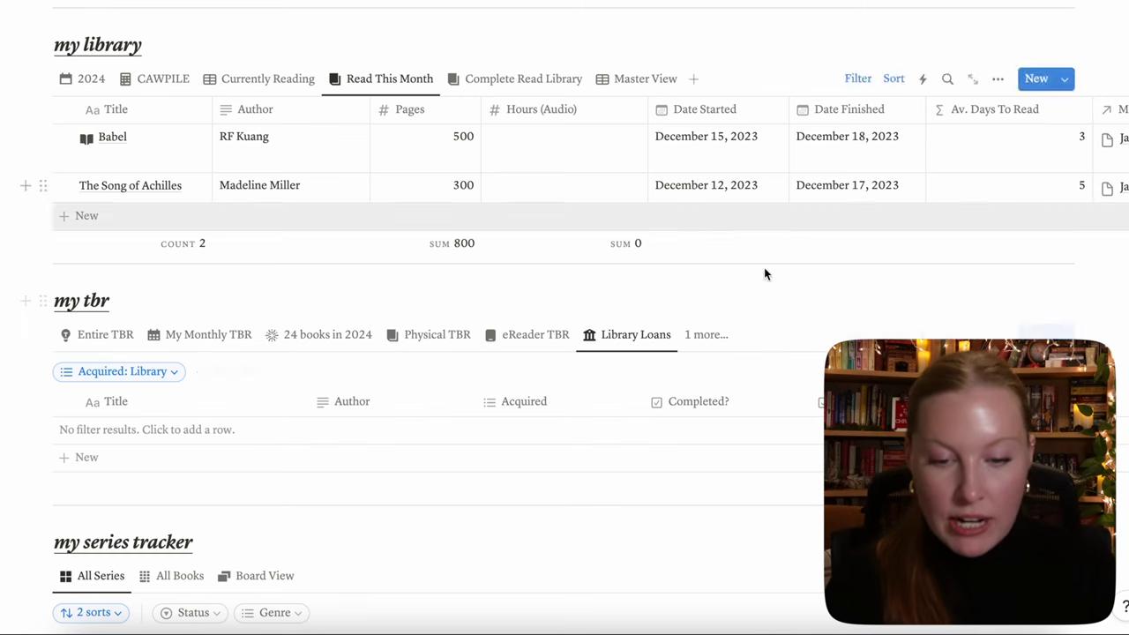
{"action": "left_click", "coordinate": [706, 335]}
{"action": "left_click", "coordinate": [658, 542]}
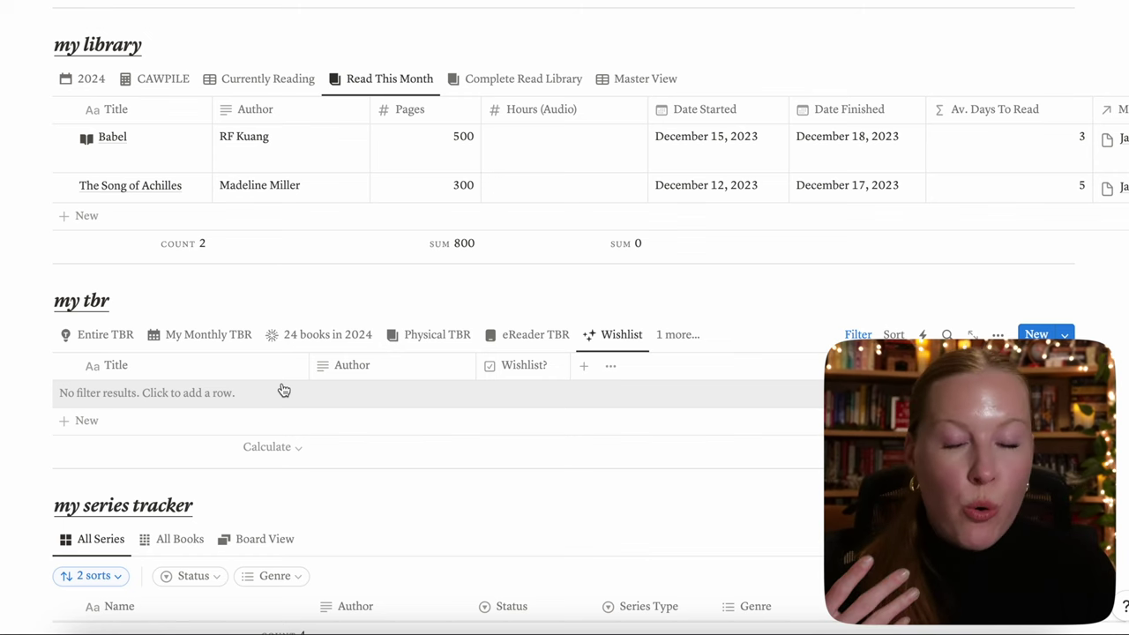
Fill the blank row of Entire TBR with the title Atomic Habits and the author James Clear, and open its page.
{"action": "left_click", "coordinate": [105, 336]}
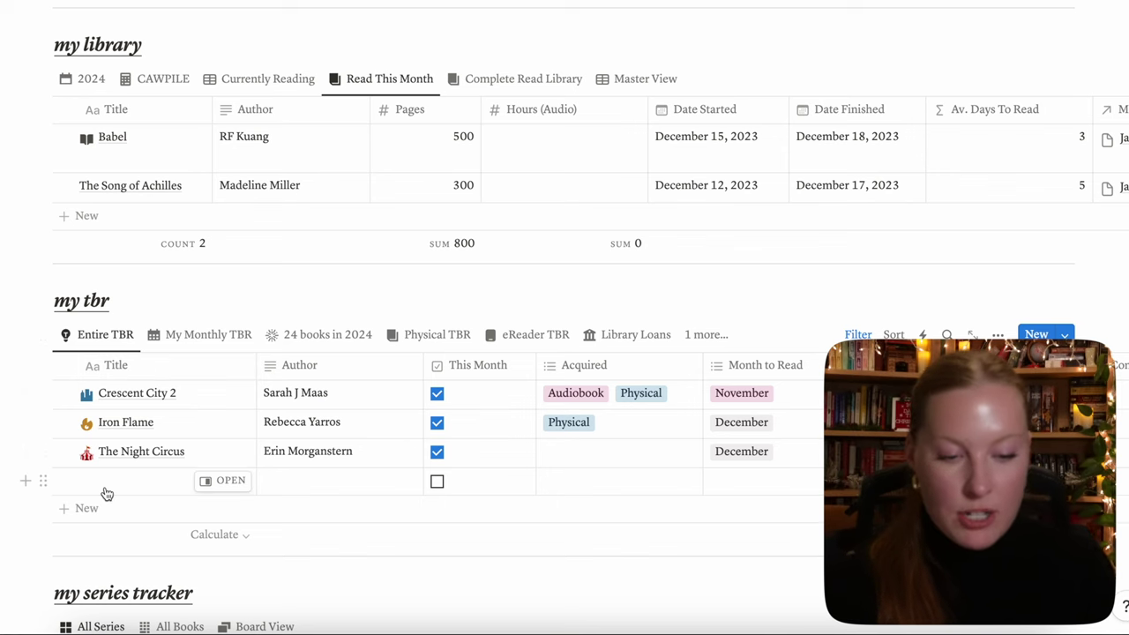
{"action": "left_click", "coordinate": [137, 488]}
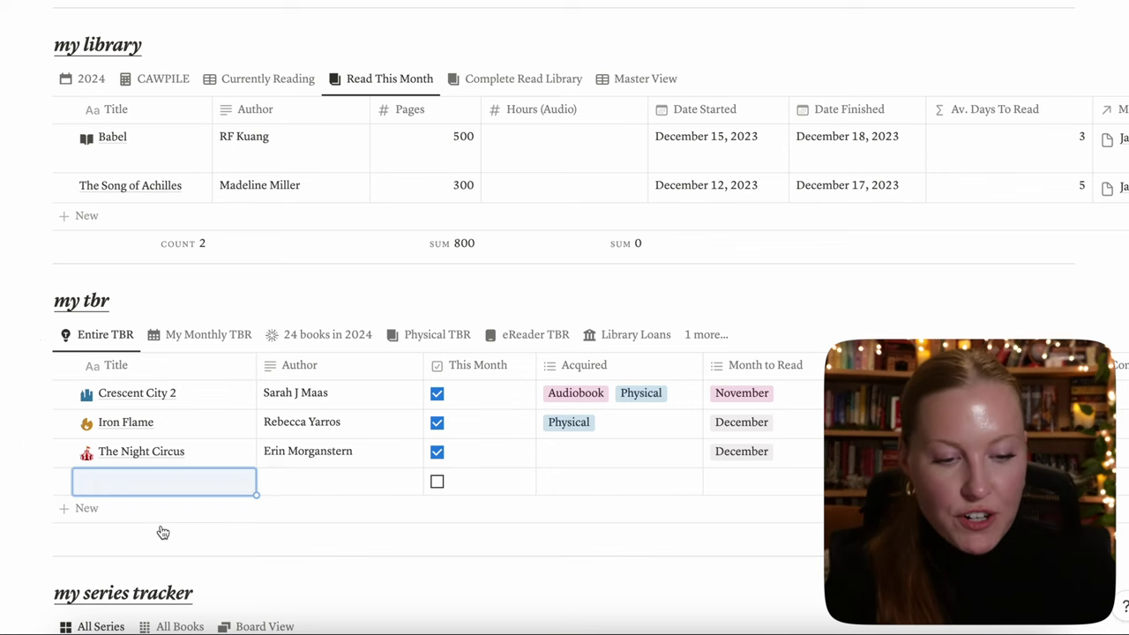
{"action": "left_click", "coordinate": [126, 483]}
{"action": "type", "text": "At"}
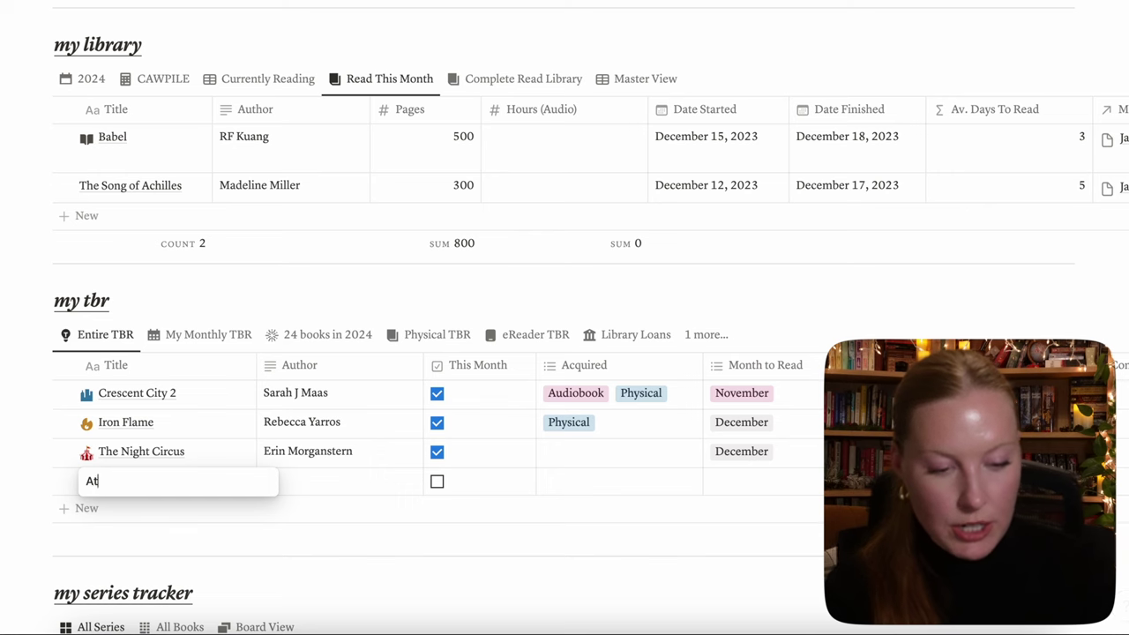
{"action": "type", "text": "omic Hobas"}
{"action": "key", "text": "BackSpace"}
{"action": "key", "text": "BackSpace"}
{"action": "key", "text": "BackSpace"}
{"action": "key", "text": "BackSpace"}
{"action": "type", "text": "abits"}
{"action": "key", "text": "Tab"}
{"action": "type", "text": "James Clear"}
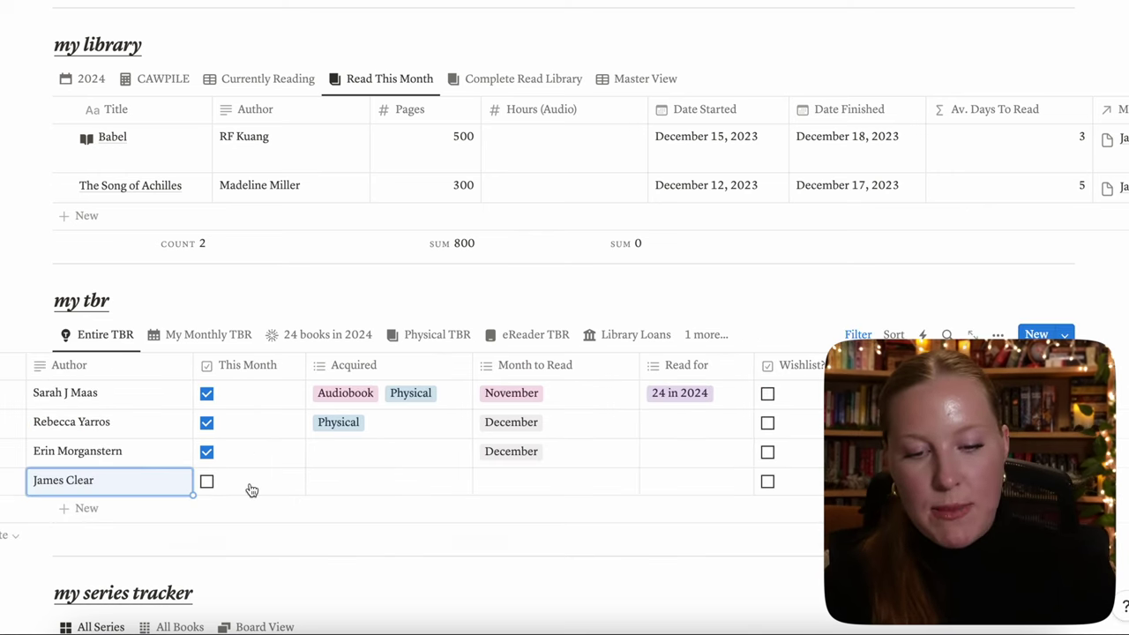
{"action": "key", "text": "Escape"}
{"action": "left_click", "coordinate": [212, 481]}
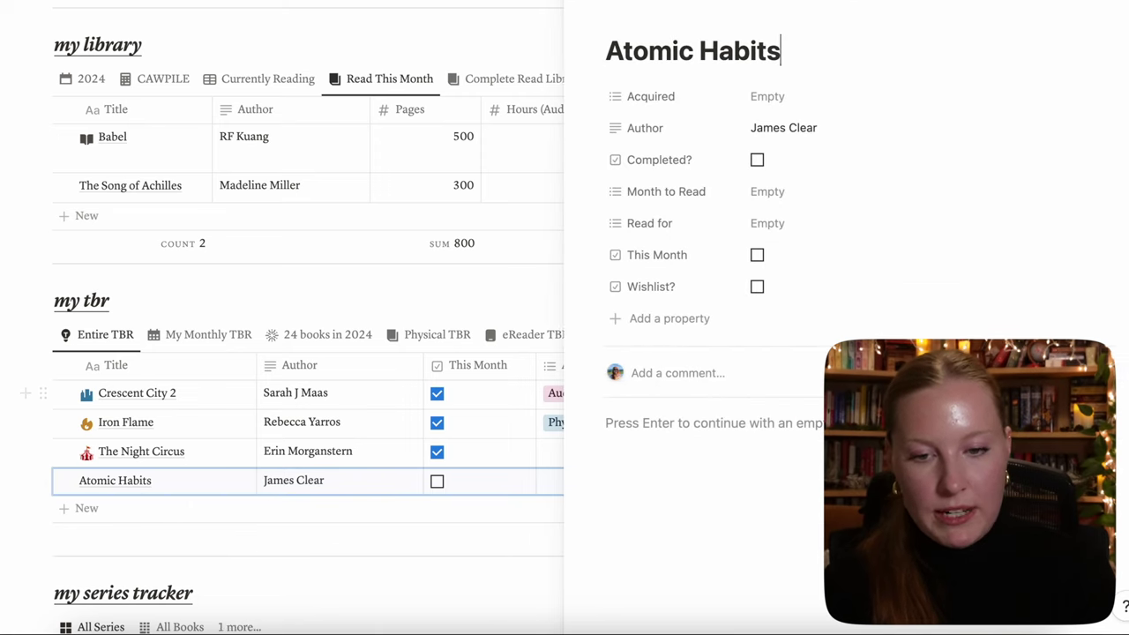
On the Atomic Habits page, set Acquired to Physical and Month to Read to January.
{"action": "scroll", "coordinate": [441, 445], "scroll_direction": "right", "scroll_amount": 5}
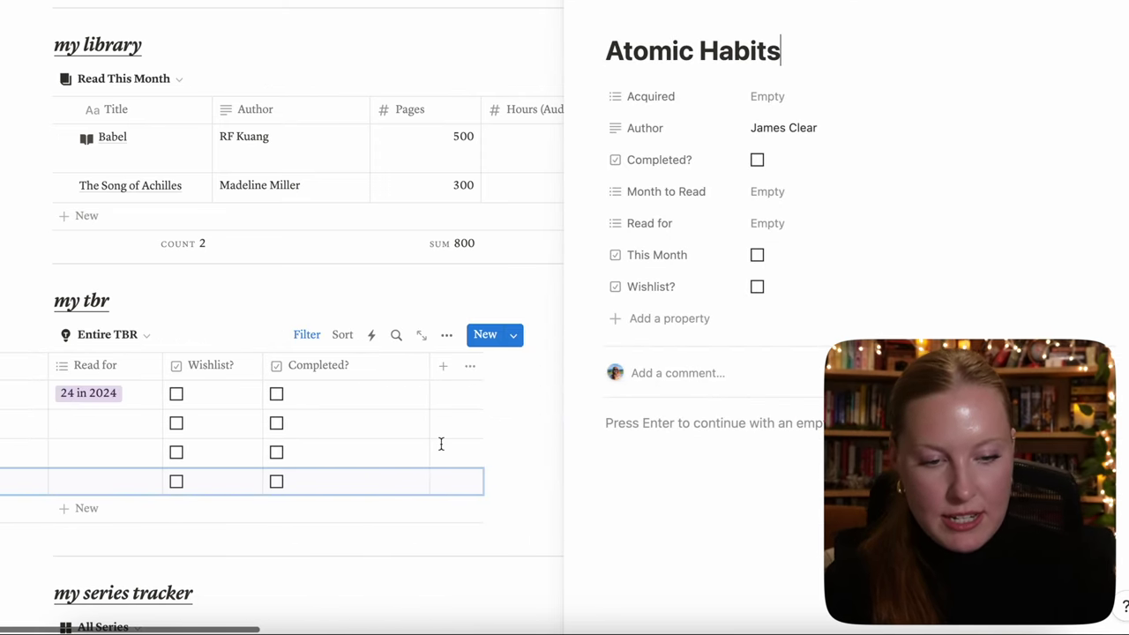
{"action": "scroll", "coordinate": [236, 439], "scroll_direction": "left", "scroll_amount": 5}
{"action": "left_click", "coordinate": [776, 96]}
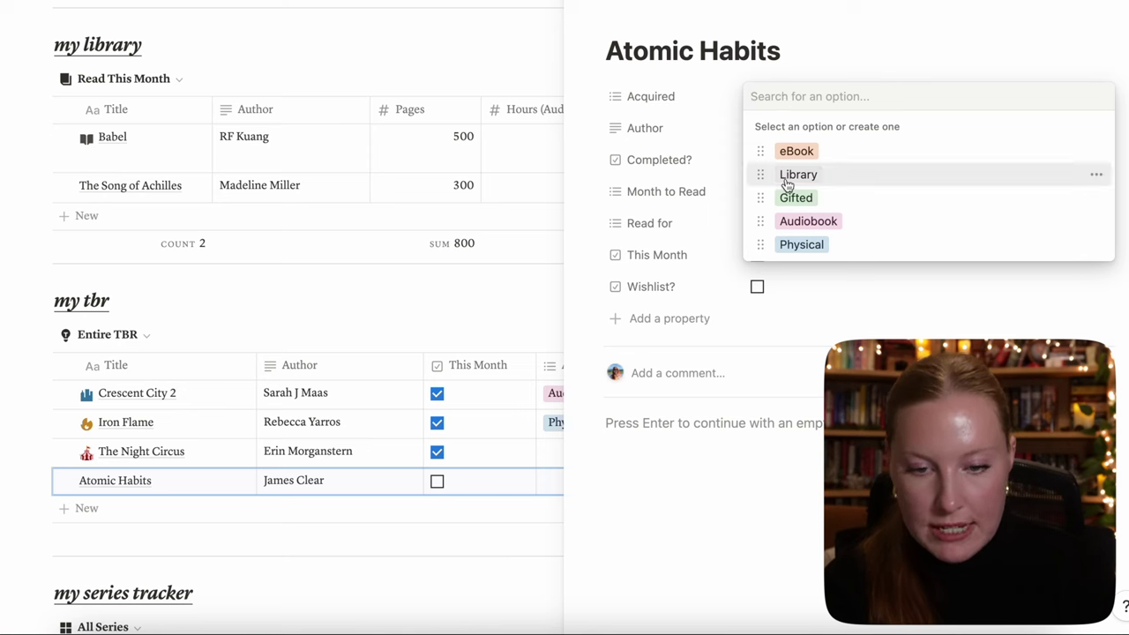
{"action": "key", "text": "Escape"}
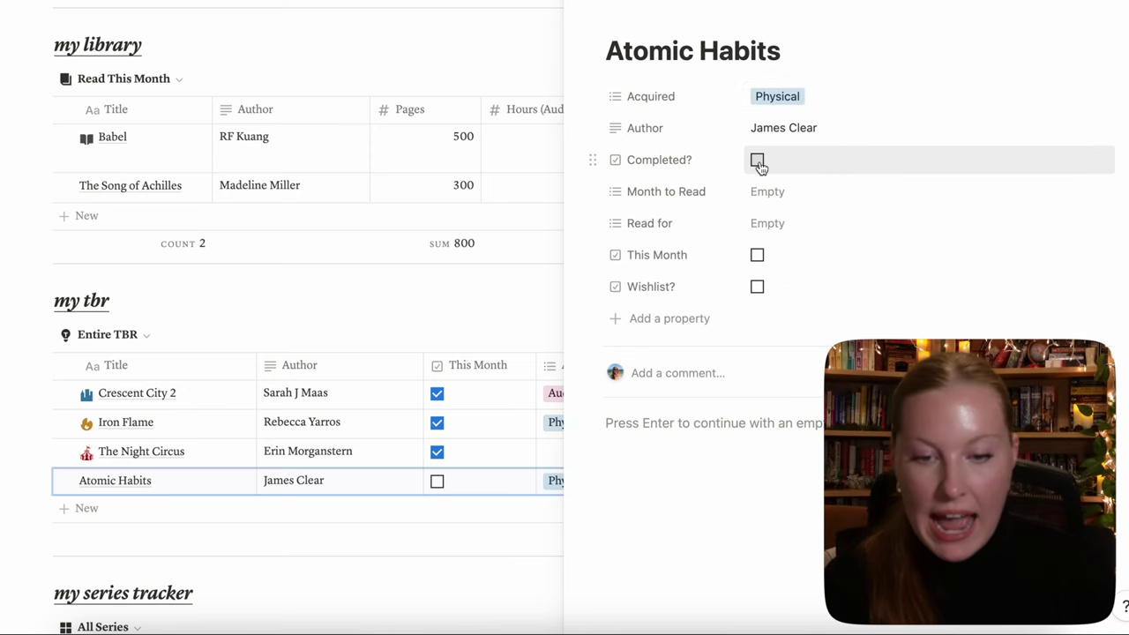
{"action": "left_click", "coordinate": [769, 196]}
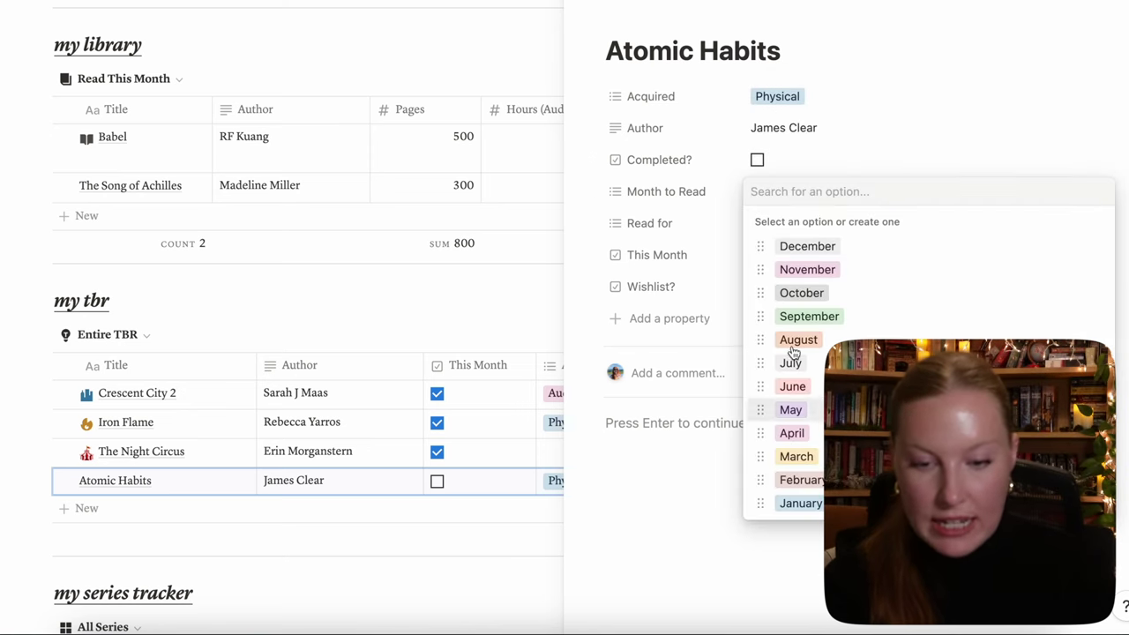
{"action": "left_click", "coordinate": [800, 503]}
Set Read for to 24 in 2024, mark the book as This Month, and close its page.
{"action": "left_click", "coordinate": [794, 228]}
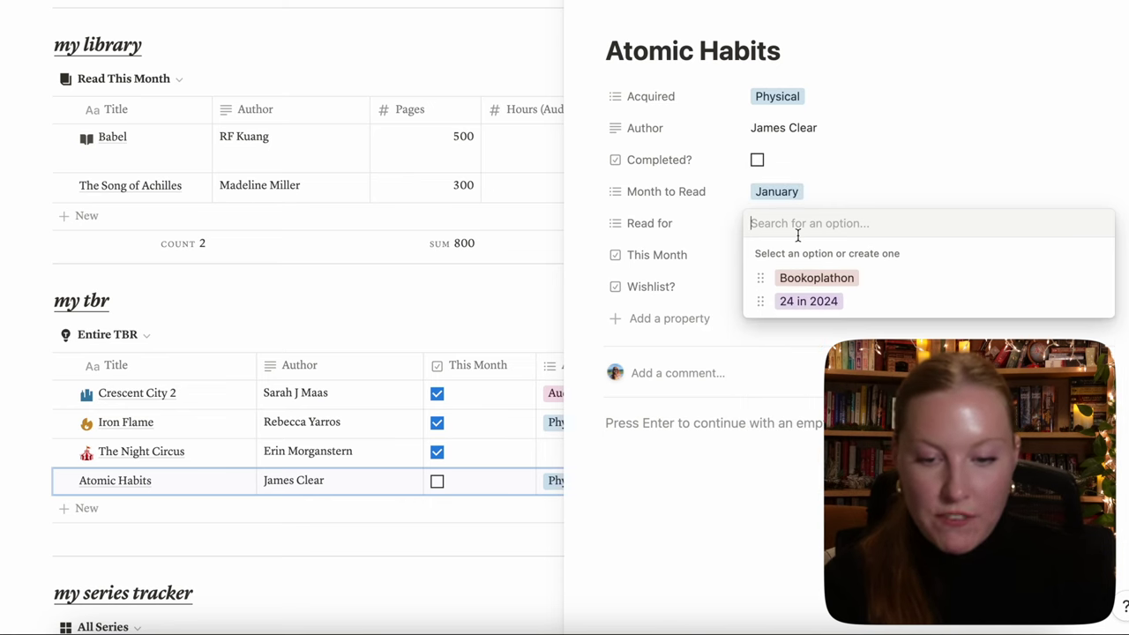
{"action": "left_click", "coordinate": [809, 302]}
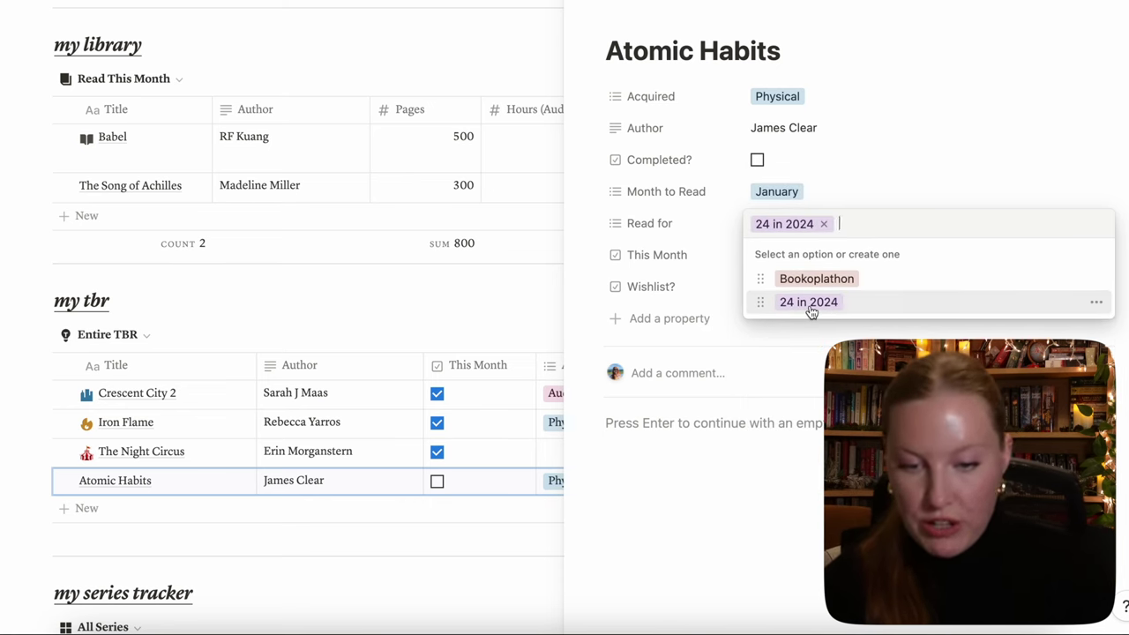
{"action": "left_click", "coordinate": [897, 149]}
{"action": "left_click", "coordinate": [758, 257]}
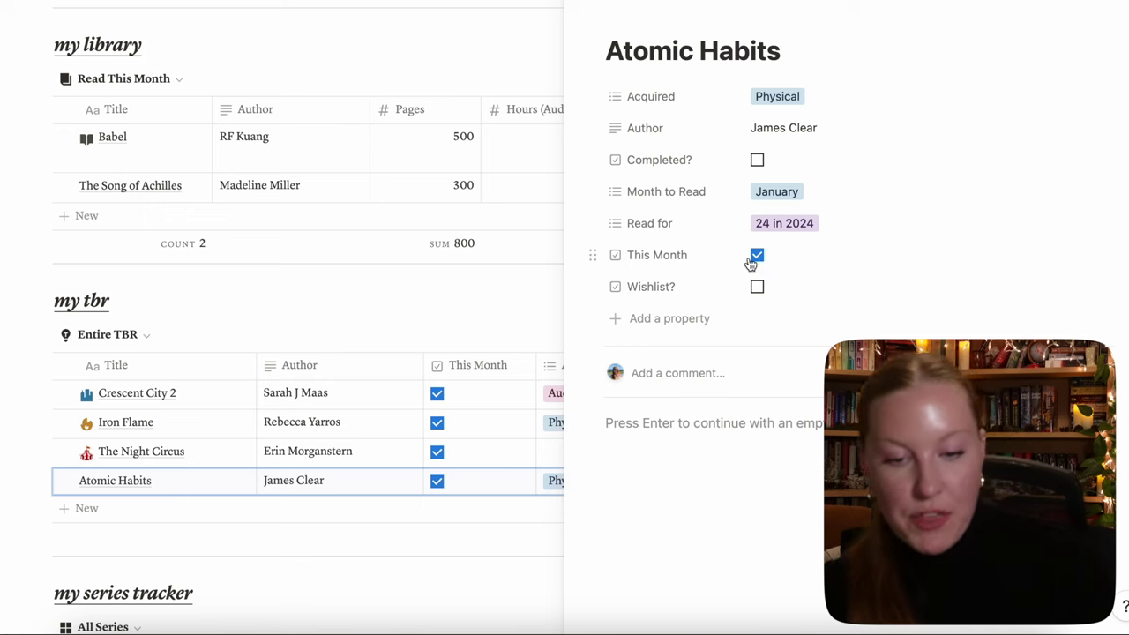
{"action": "key", "text": "Escape"}
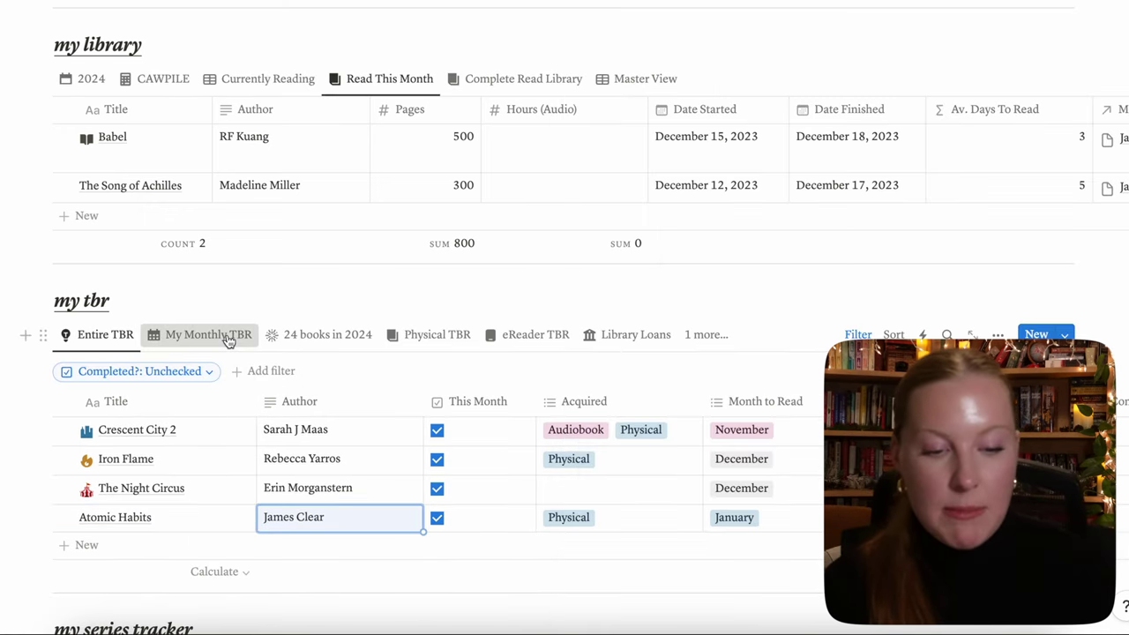
Look at My Monthly TBR and add a cover image to Atomic Habits from the 24 books in 2024 view.
{"action": "left_click", "coordinate": [209, 336]}
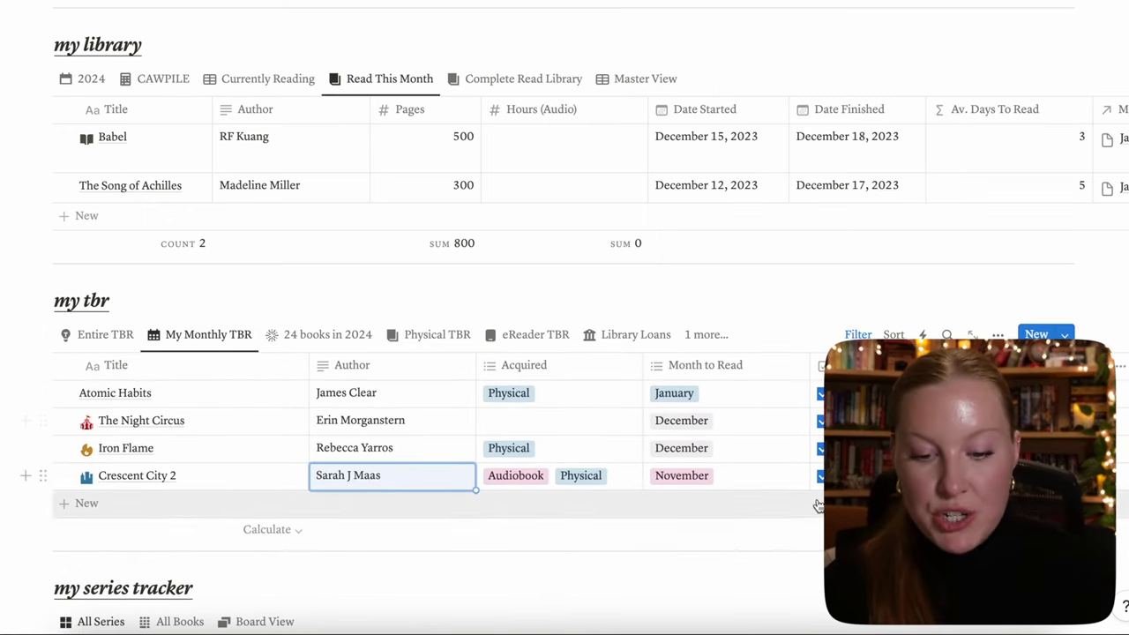
{"action": "left_click", "coordinate": [315, 341]}
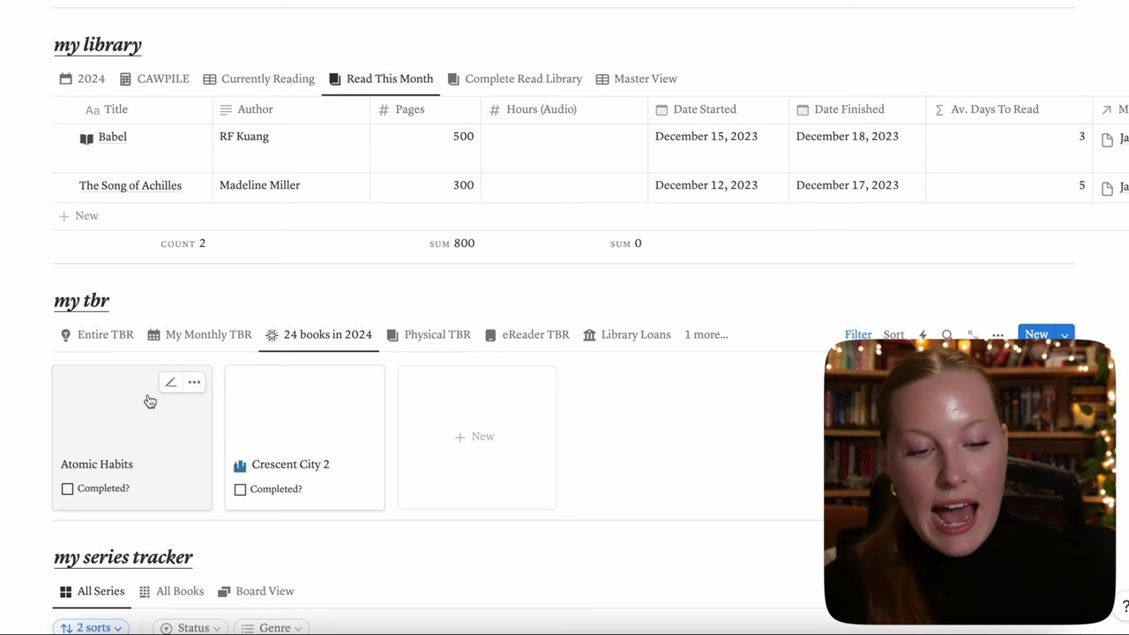
{"action": "left_click", "coordinate": [120, 429]}
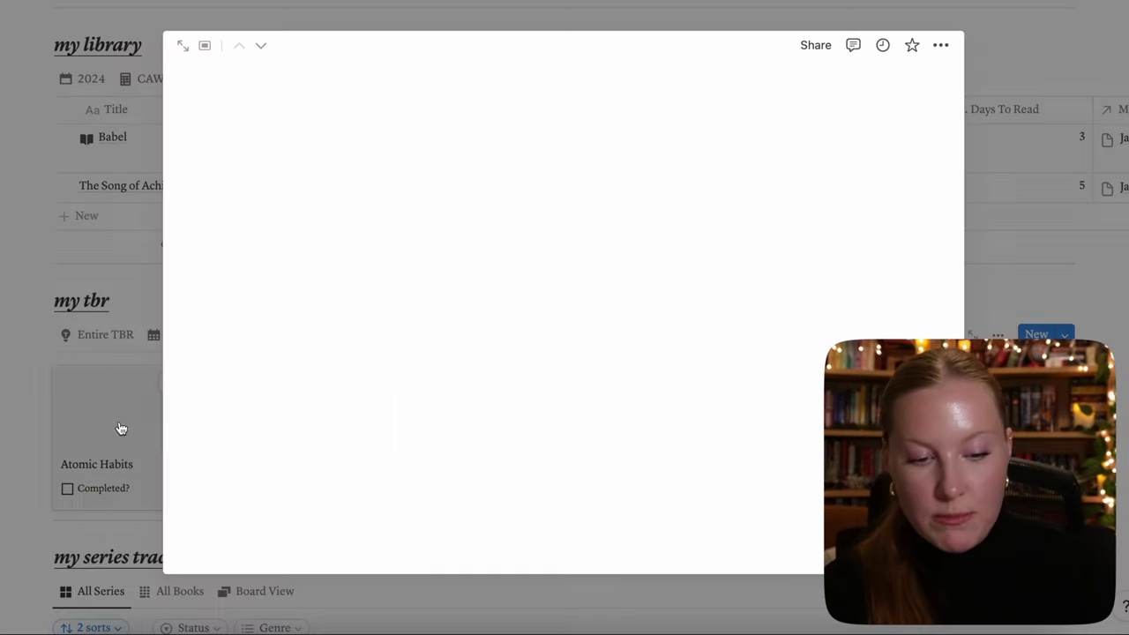
{"action": "left_click", "coordinate": [405, 98]}
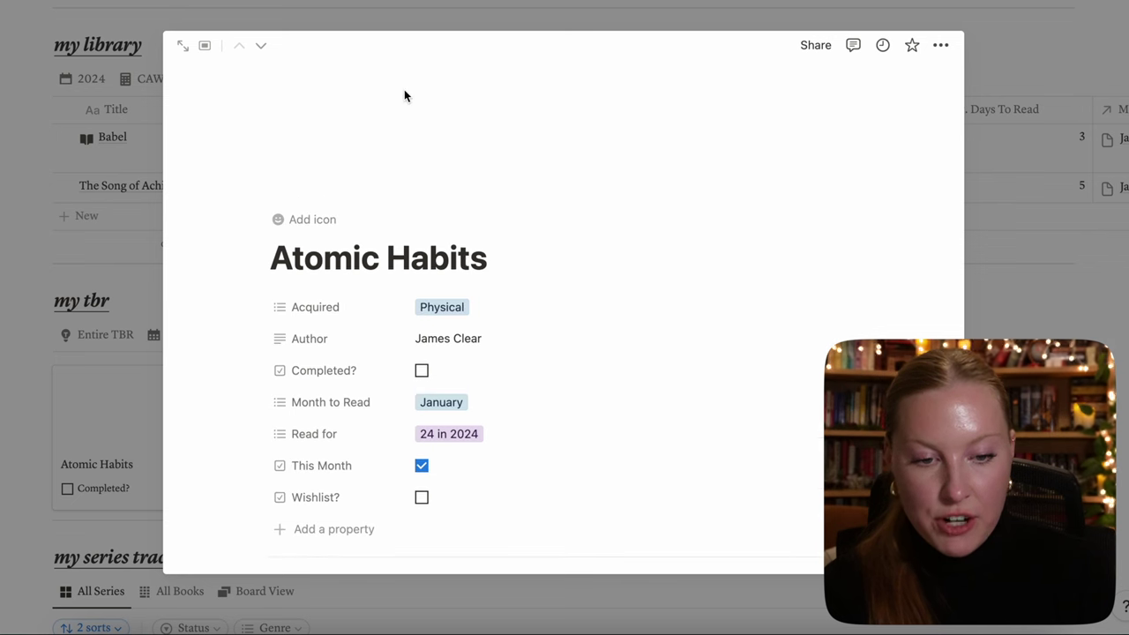
{"action": "left_click", "coordinate": [1008, 298]}
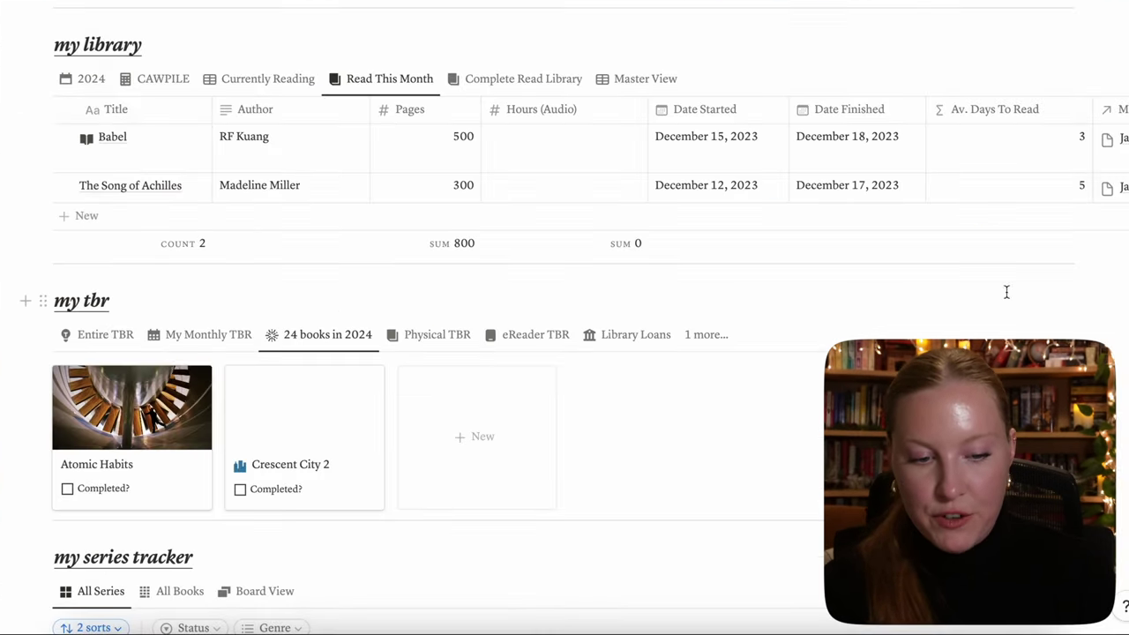
Check Atomic Habits in the Entire TBR and My Monthly TBR views and in this month's reads on the dashboard.
{"action": "left_click", "coordinate": [110, 334]}
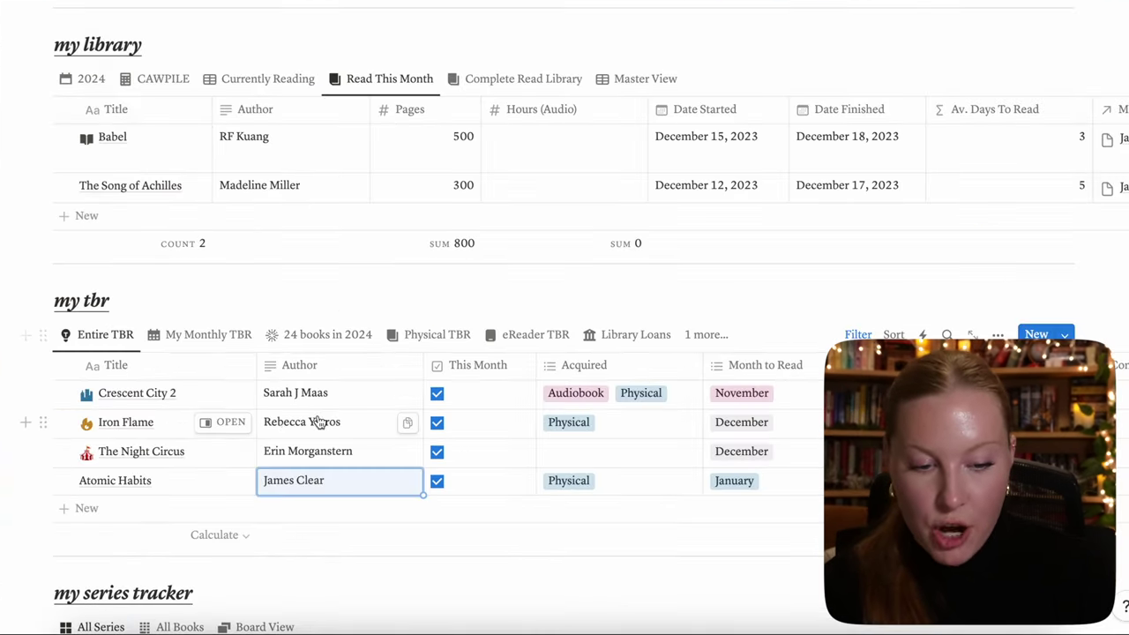
{"action": "left_click", "coordinate": [208, 334]}
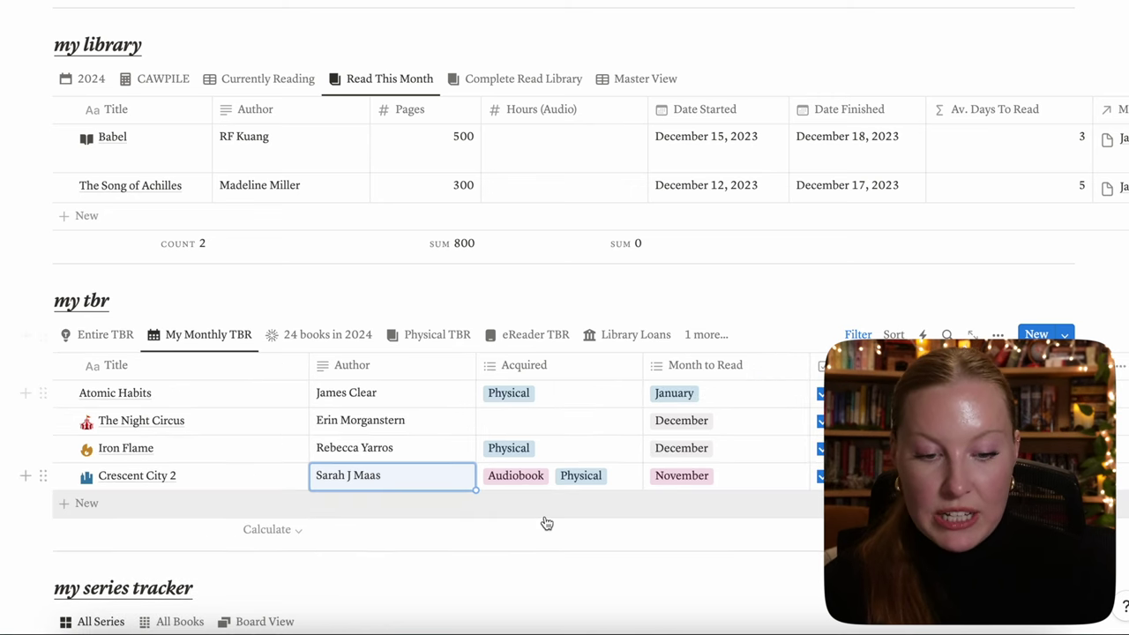
{"action": "scroll", "coordinate": [544, 524], "scroll_direction": "up", "scroll_amount": 5}
{"action": "left_click", "coordinate": [364, 2]}
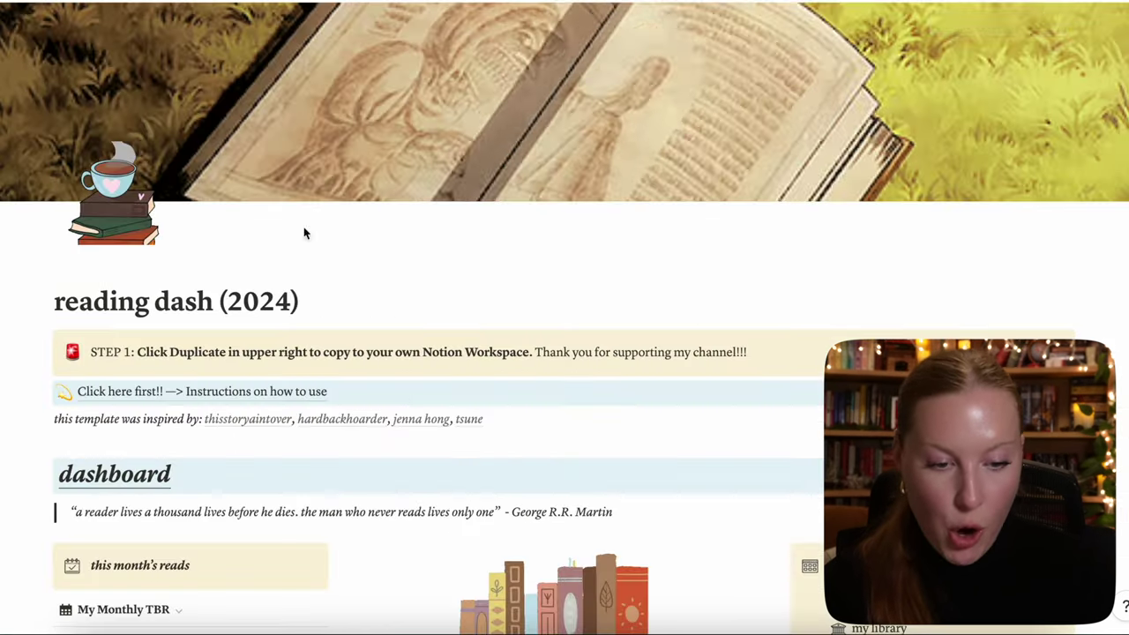
{"action": "scroll", "coordinate": [303, 232], "scroll_direction": "down", "scroll_amount": 5}
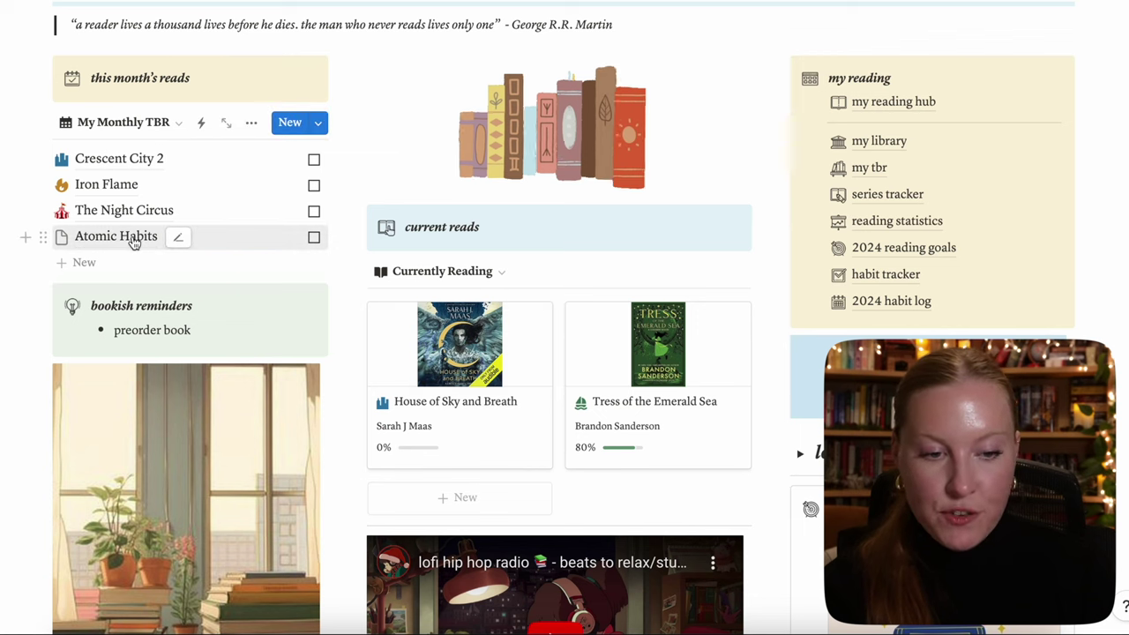
{"action": "scroll", "coordinate": [271, 460], "scroll_direction": "up", "scroll_amount": 5}
Look through the All Series, All Books and Board View views of my series tracker in the reading hub.
{"action": "scroll", "coordinate": [271, 459], "scroll_direction": "down", "scroll_amount": 10}
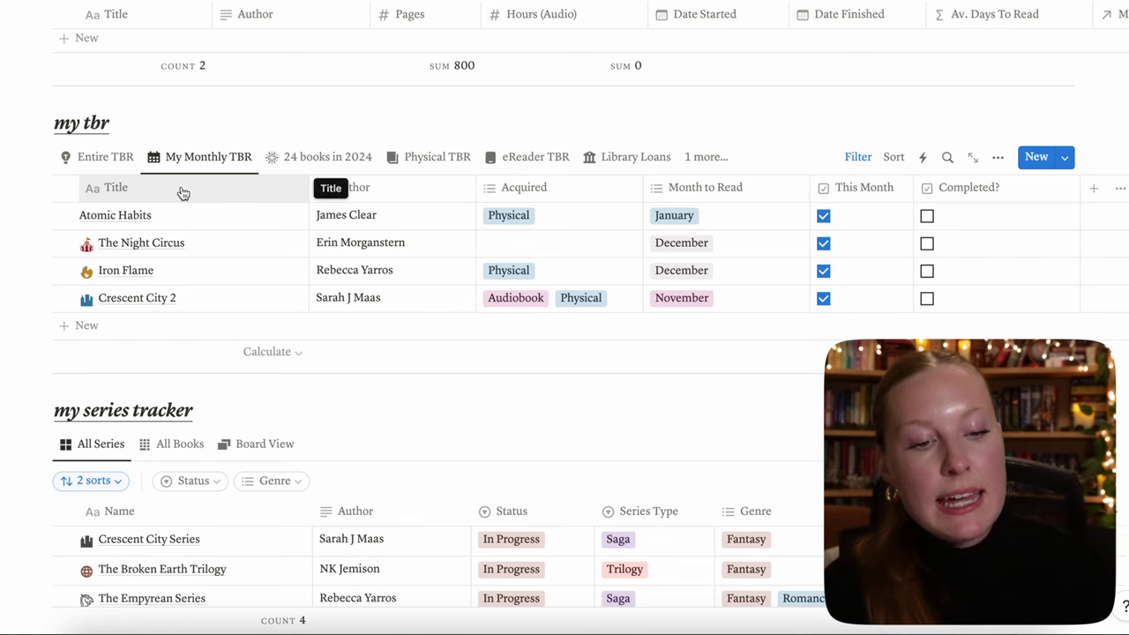
{"action": "scroll", "coordinate": [97, 258], "scroll_direction": "up", "scroll_amount": 3}
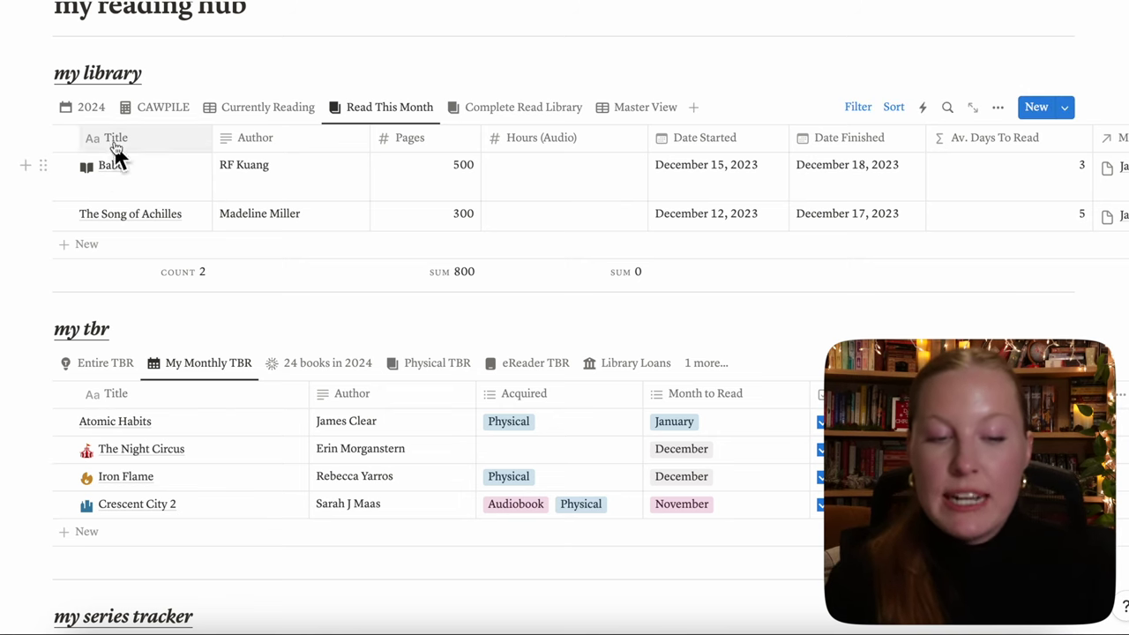
{"action": "scroll", "coordinate": [132, 150], "scroll_direction": "down", "scroll_amount": 7}
{"action": "scroll", "coordinate": [148, 280], "scroll_direction": "down", "scroll_amount": 2}
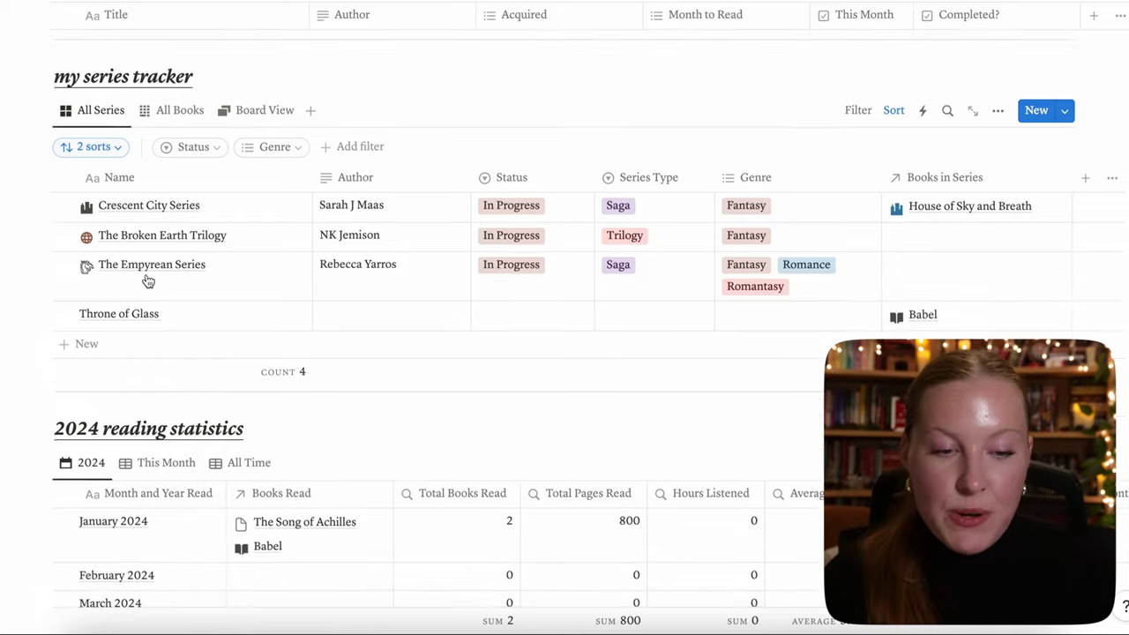
{"action": "scroll", "coordinate": [147, 280], "scroll_direction": "up", "scroll_amount": 1}
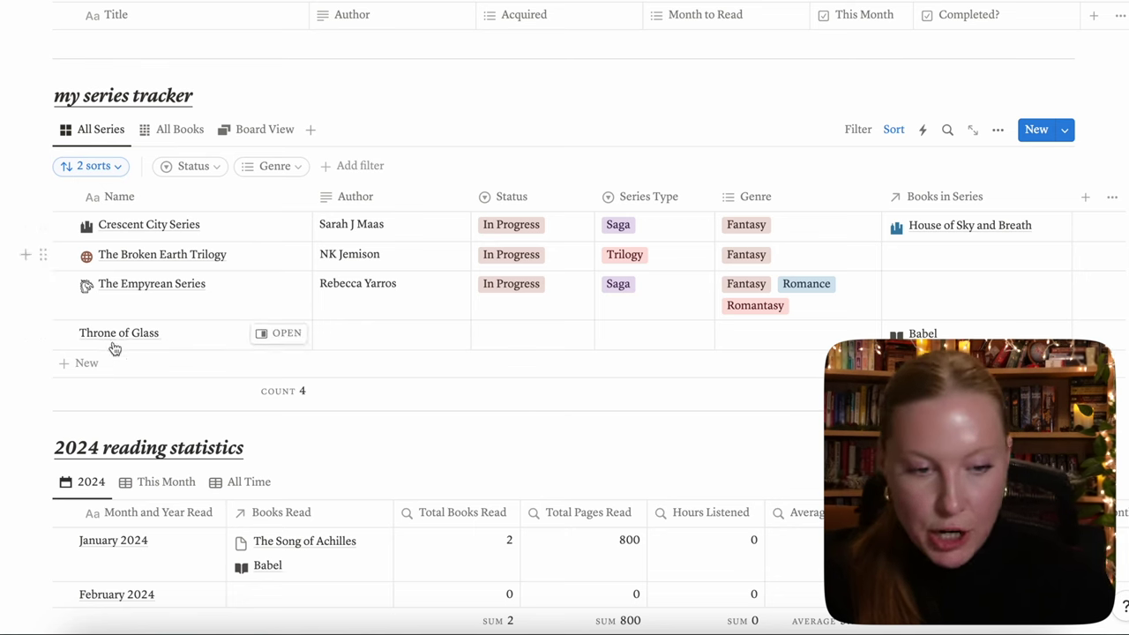
{"action": "left_click", "coordinate": [159, 132]}
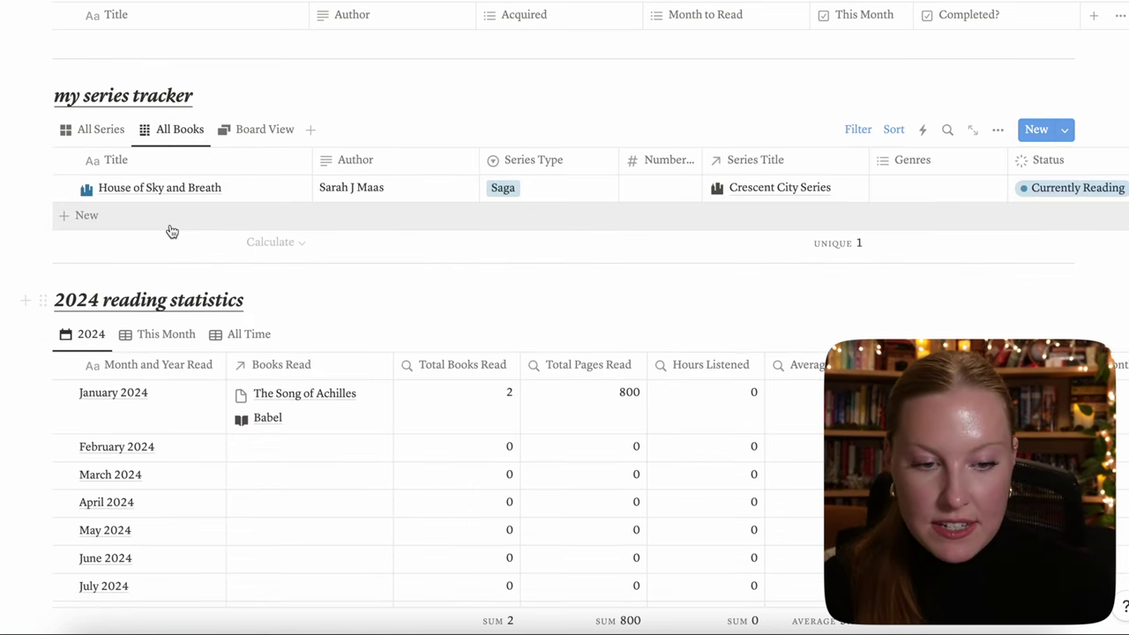
{"action": "left_click", "coordinate": [264, 130]}
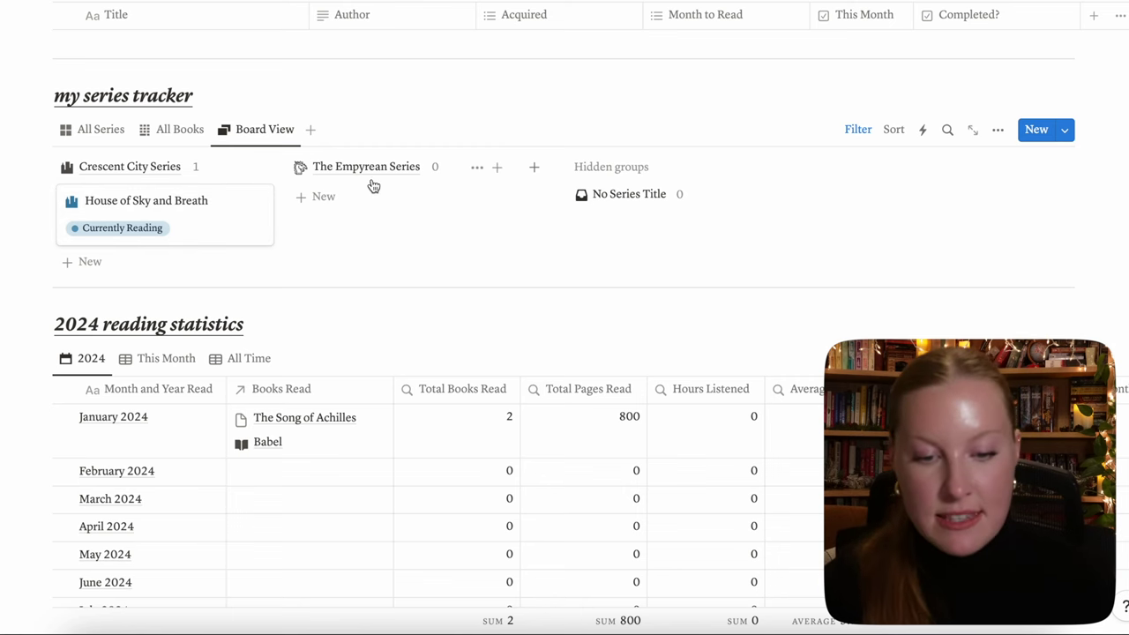
{"action": "left_click", "coordinate": [97, 129]}
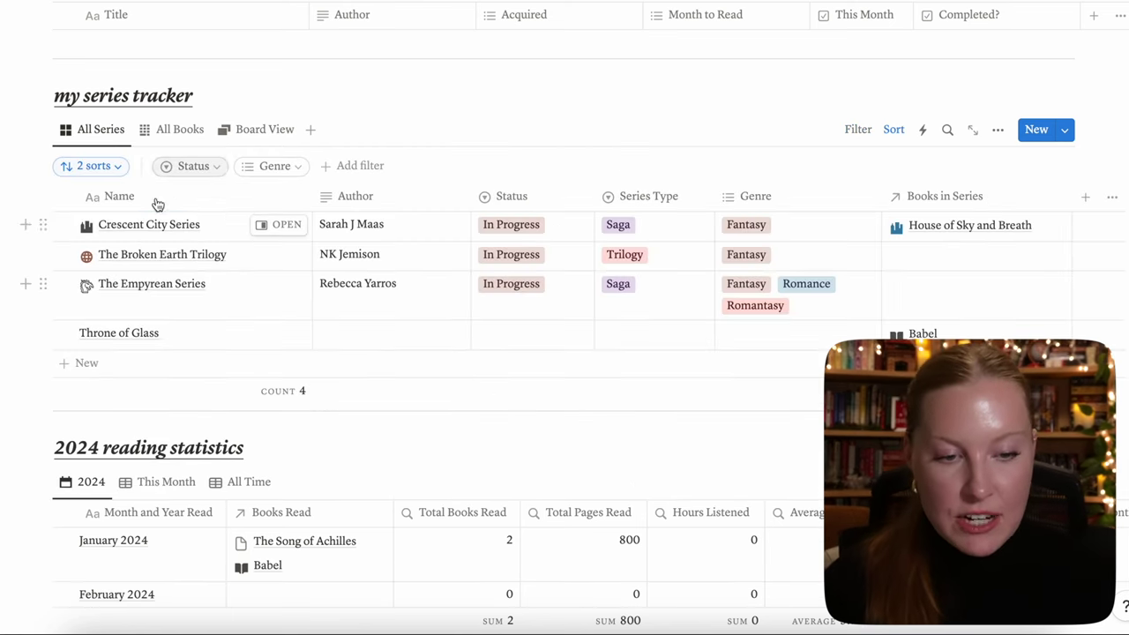
Link The Song of Achilles to The Broken Earth Trilogy as its Series Title in Read This Month, and check the series tracker.
{"action": "scroll", "coordinate": [128, 322], "scroll_direction": "up", "scroll_amount": 5}
{"action": "scroll", "coordinate": [130, 323], "scroll_direction": "up", "scroll_amount": 2}
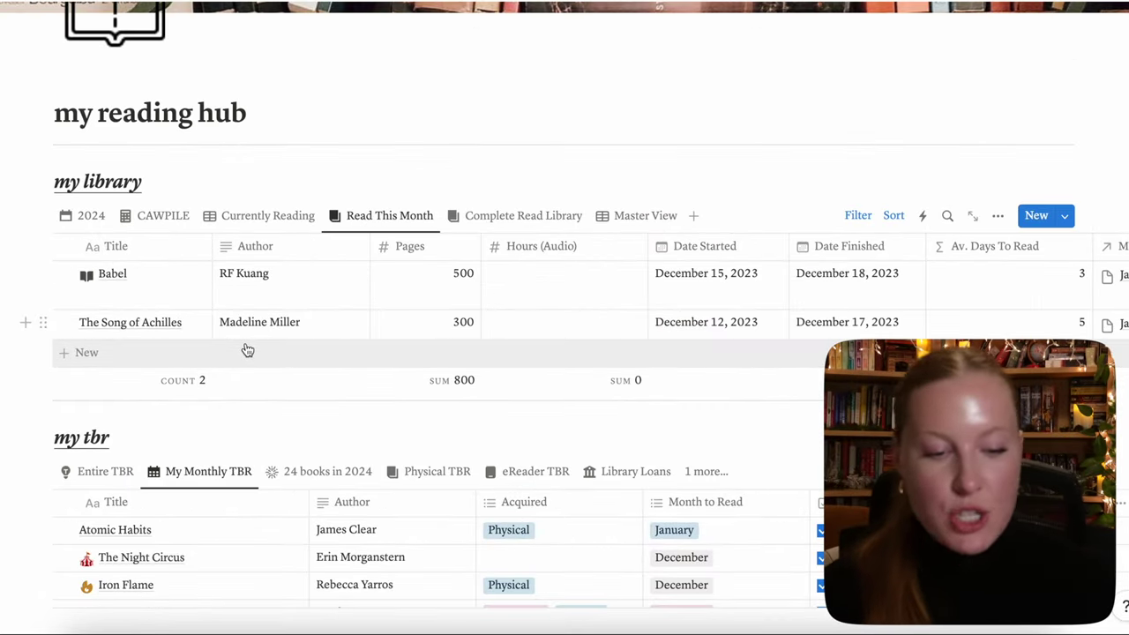
{"action": "scroll", "coordinate": [243, 344], "scroll_direction": "right", "scroll_amount": 10}
{"action": "scroll", "coordinate": [241, 341], "scroll_direction": "right", "scroll_amount": 15}
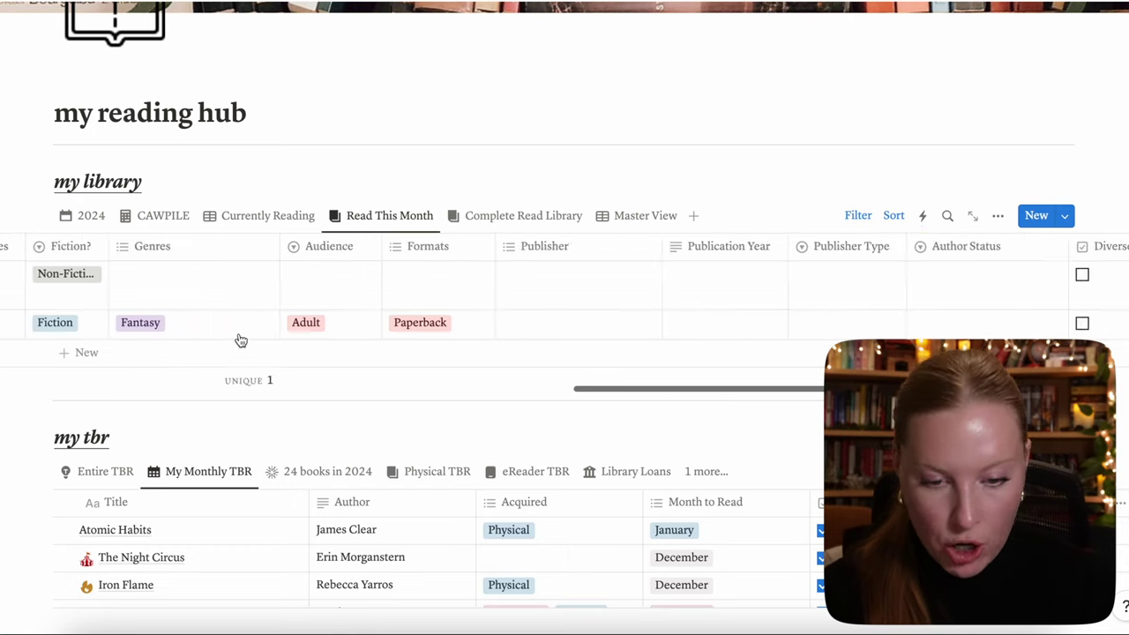
{"action": "scroll", "coordinate": [240, 341], "scroll_direction": "left", "scroll_amount": 15}
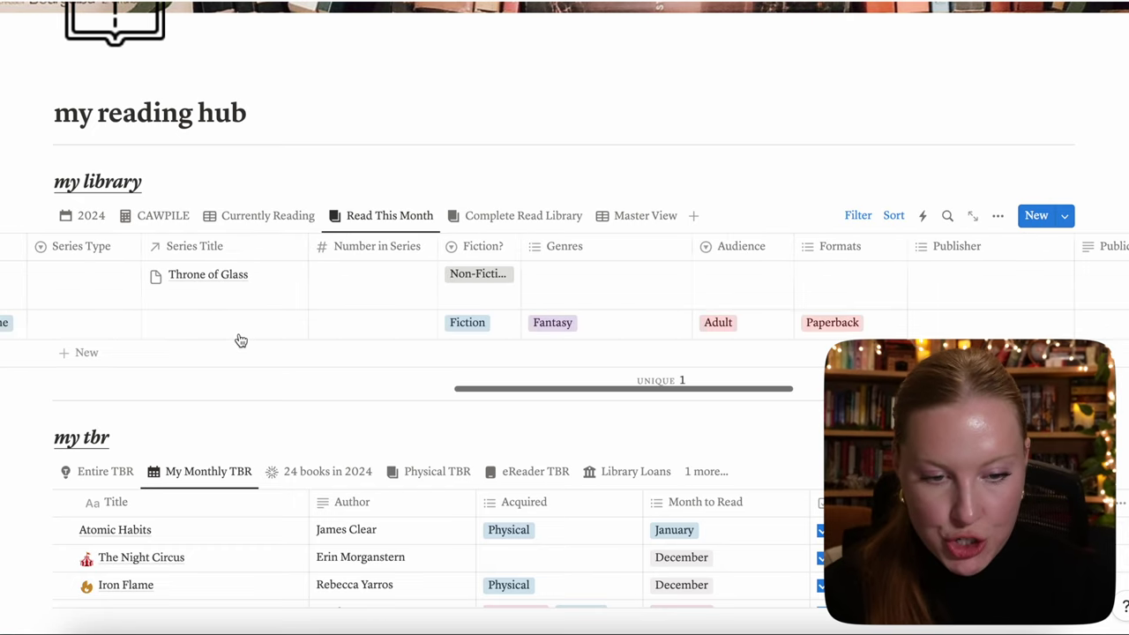
{"action": "left_click", "coordinate": [478, 331]}
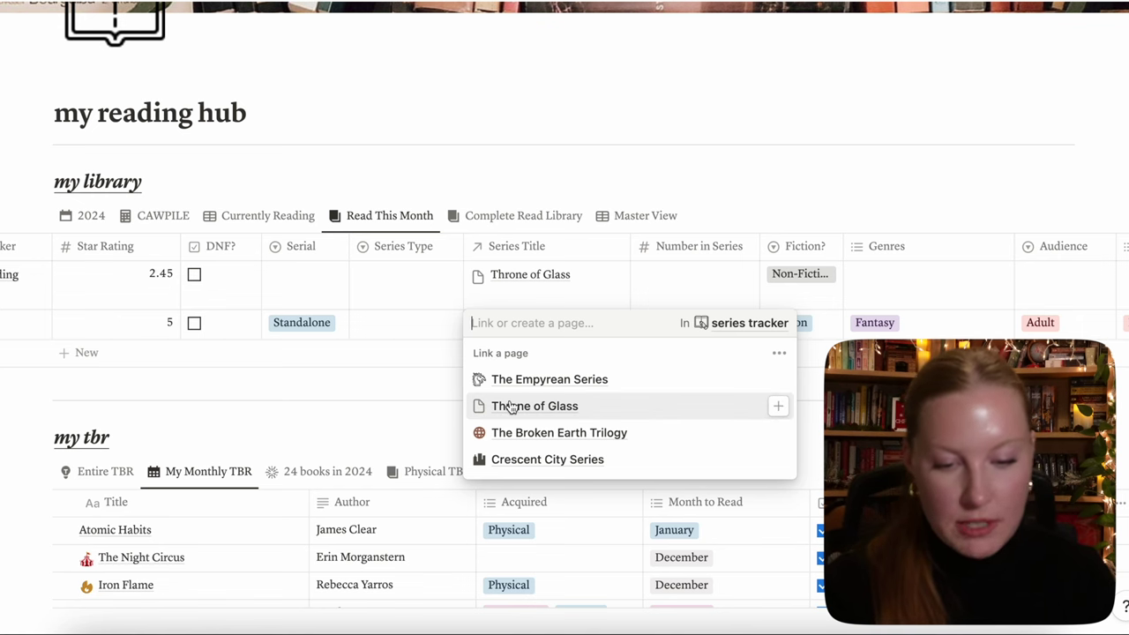
{"action": "left_click", "coordinate": [510, 441]}
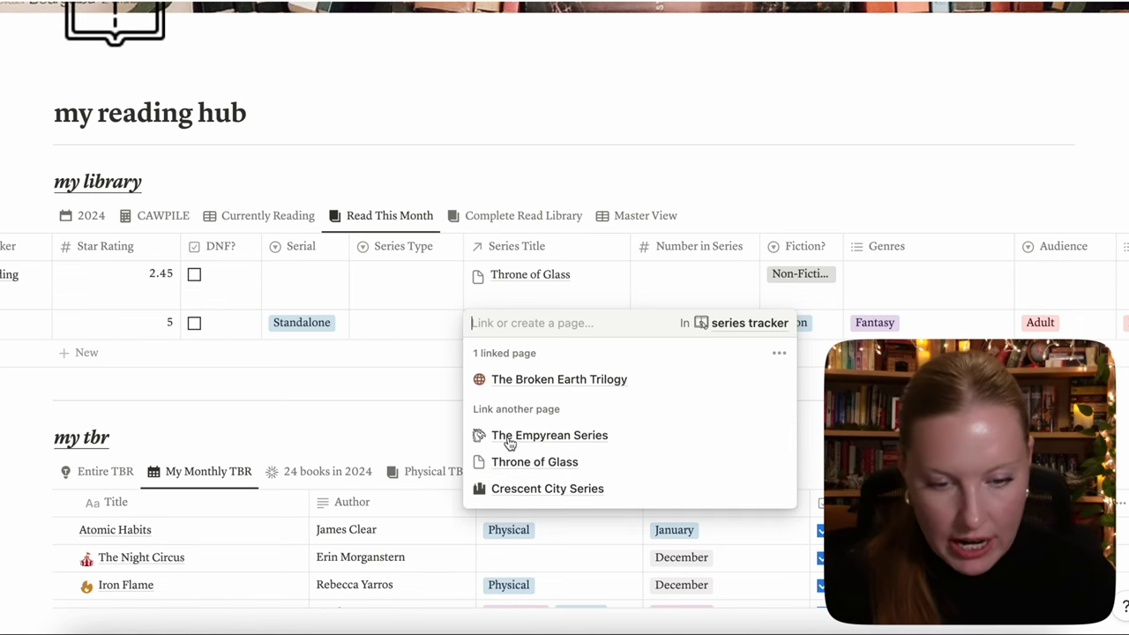
{"action": "scroll", "coordinate": [486, 335], "scroll_direction": "down", "scroll_amount": 10}
{"action": "scroll", "coordinate": [490, 338], "scroll_direction": "up", "scroll_amount": 3}
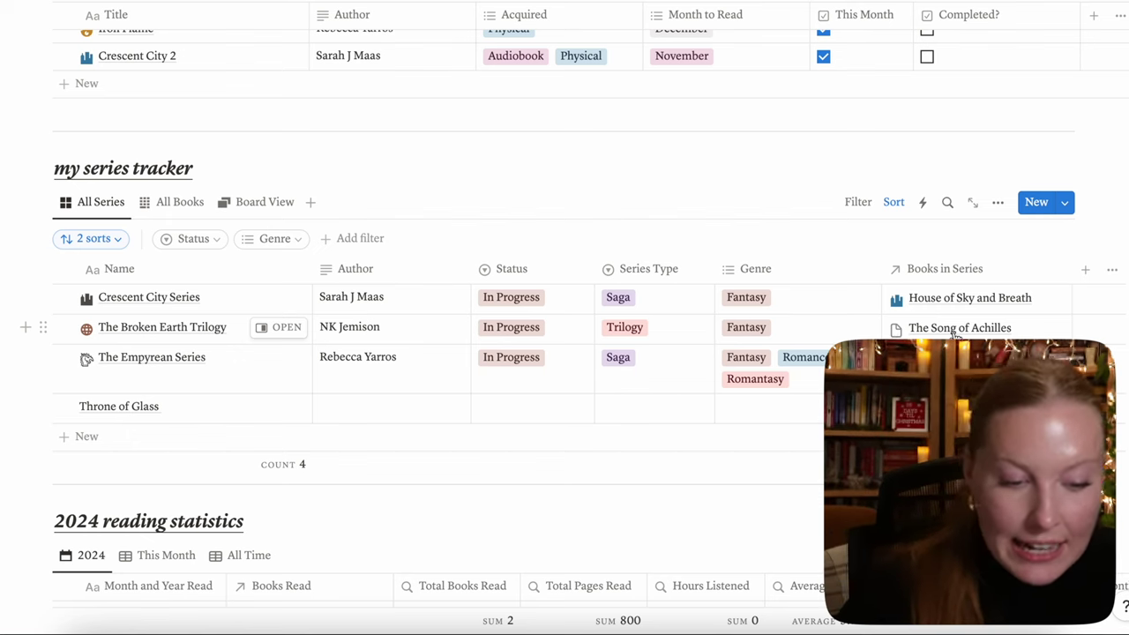
Add a series named Keeper of the Lost Cities to the All Series view, leaving its Author and Status empty.
{"action": "left_click", "coordinate": [81, 435]}
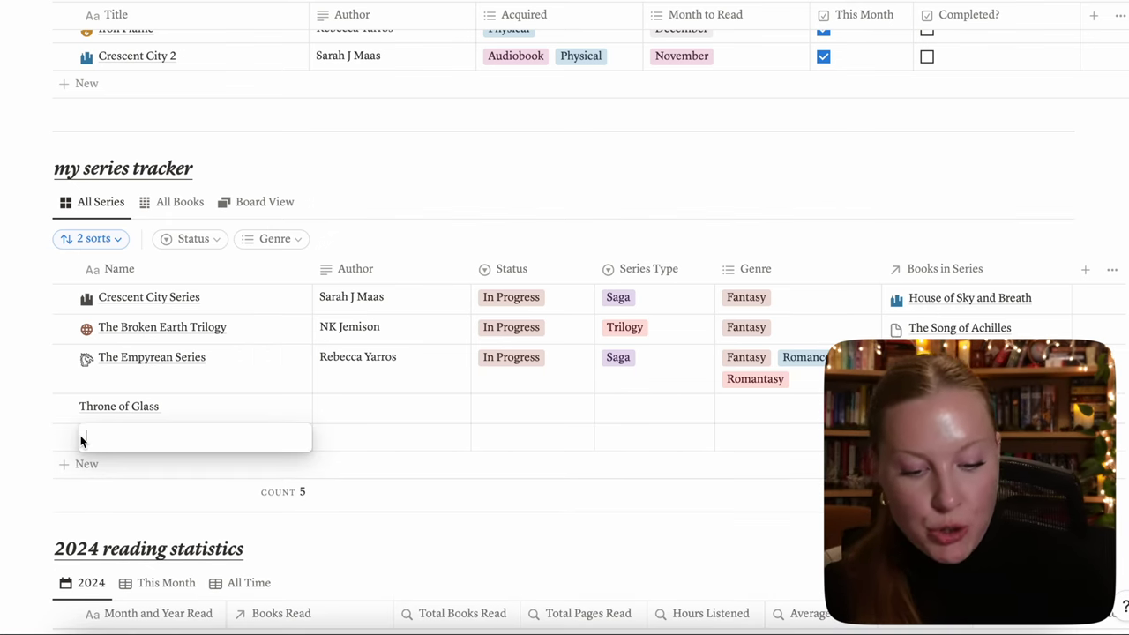
{"action": "type", "text": "Keeper of the Los"}
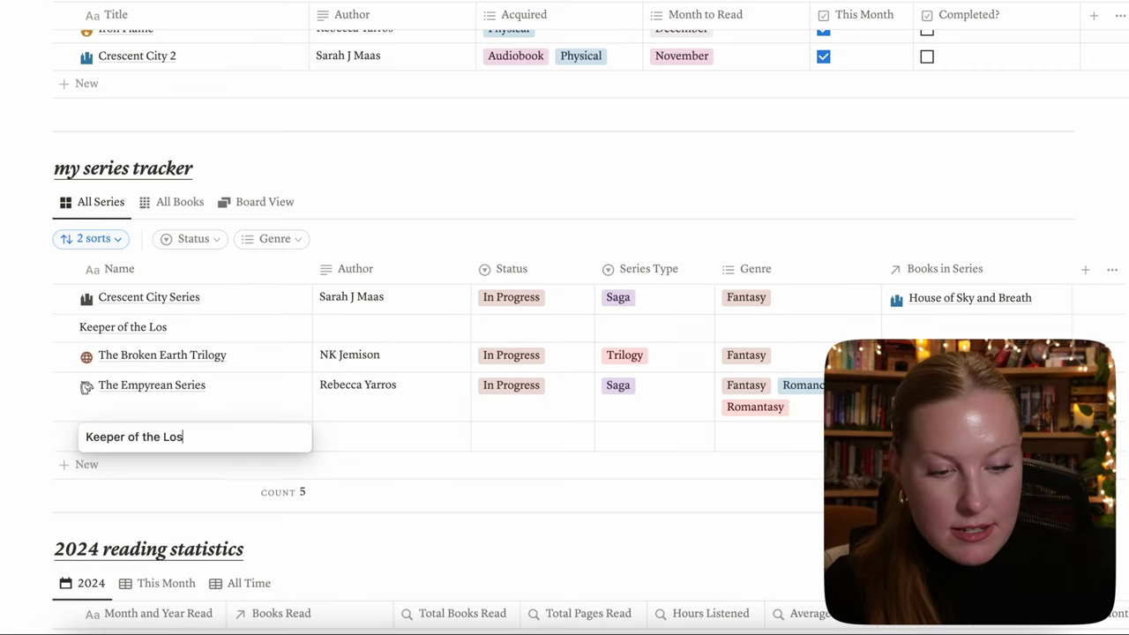
{"action": "type", "text": "es"}
{"action": "left_click", "coordinate": [373, 323]}
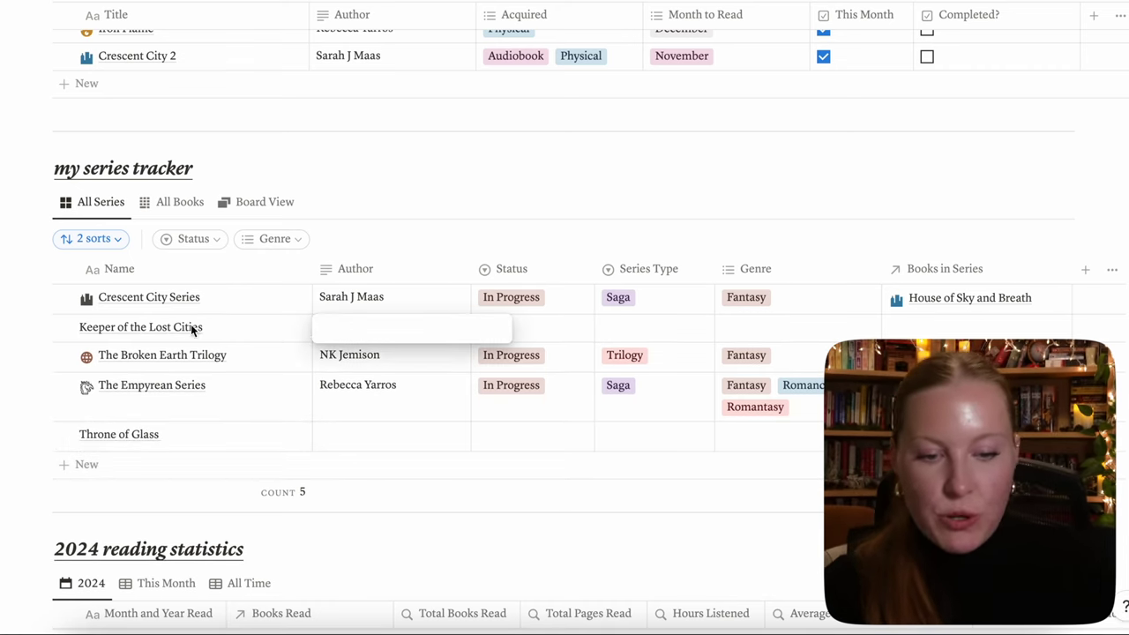
{"action": "key", "text": "Escape"}
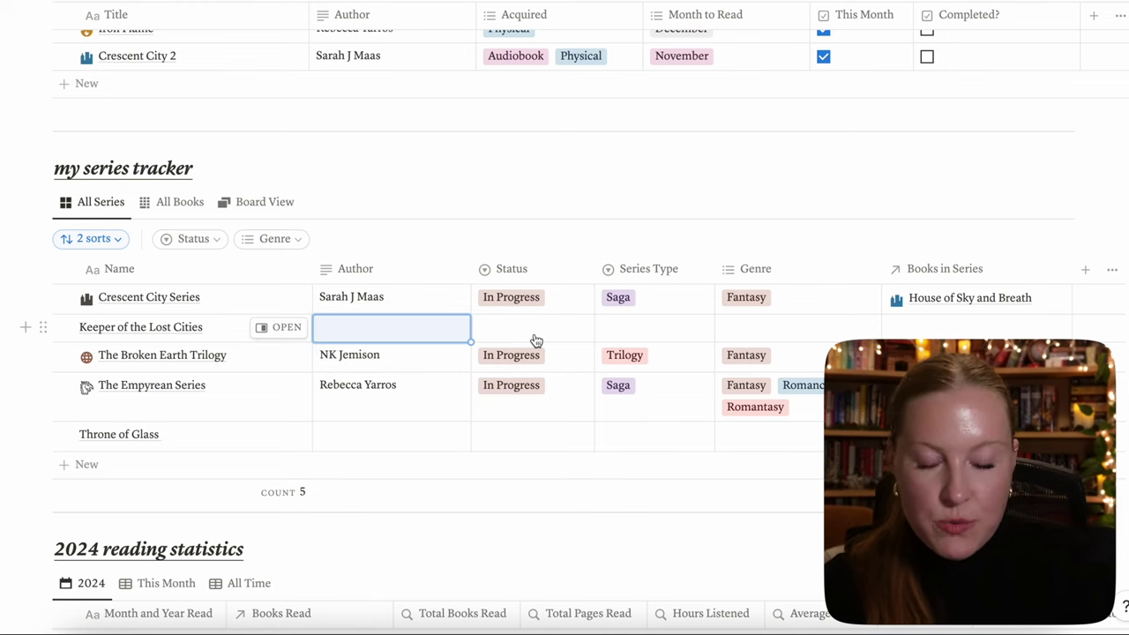
{"action": "left_click", "coordinate": [534, 332]}
{"action": "key", "text": "Escape"}
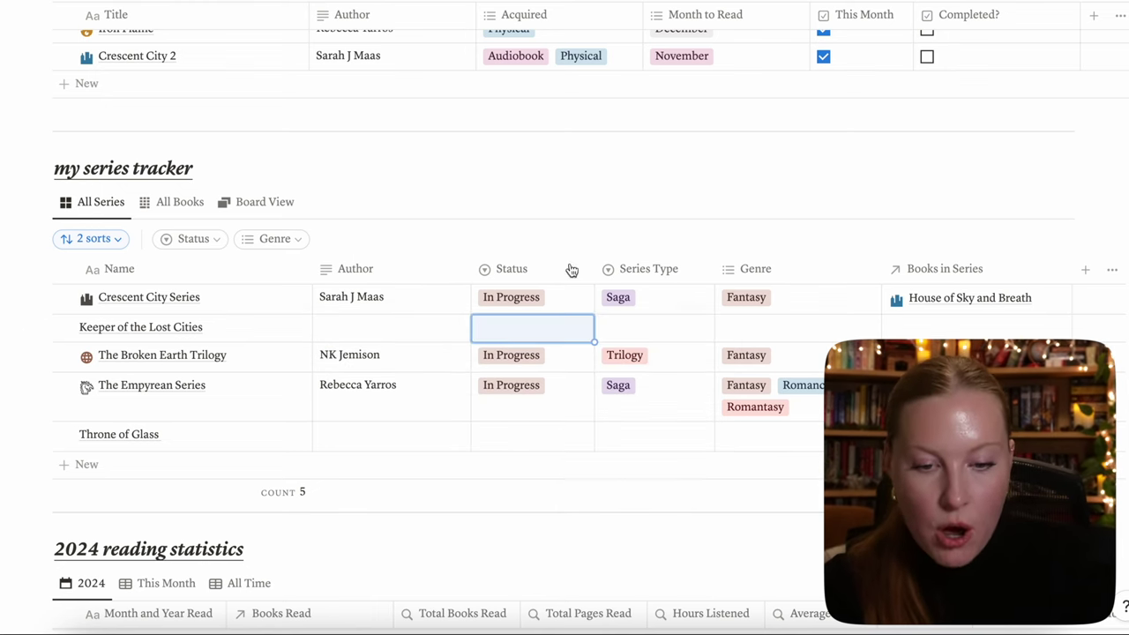
Check the Series Type choices for Keeper of the Lost Cities and the Genre choices for the Crescent City Series without changing either.
{"action": "left_click", "coordinate": [658, 323]}
{"action": "key", "text": "Escape"}
{"action": "left_click", "coordinate": [767, 297]}
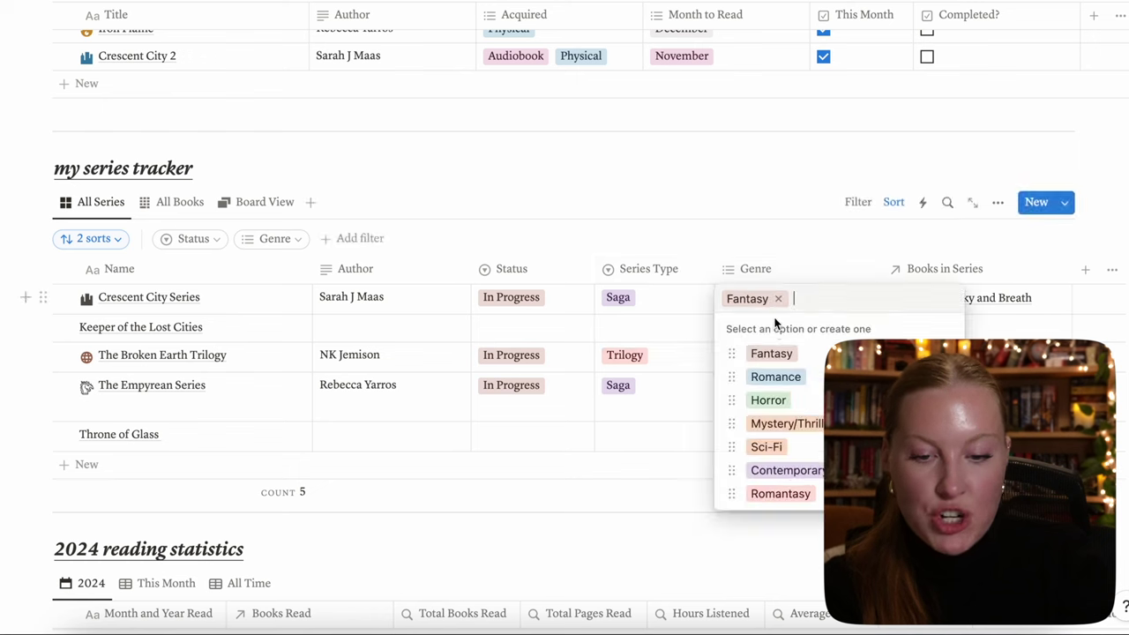
{"action": "key", "text": "Escape"}
{"action": "scroll", "coordinate": [300, 284], "scroll_direction": "down", "scroll_amount": 1}
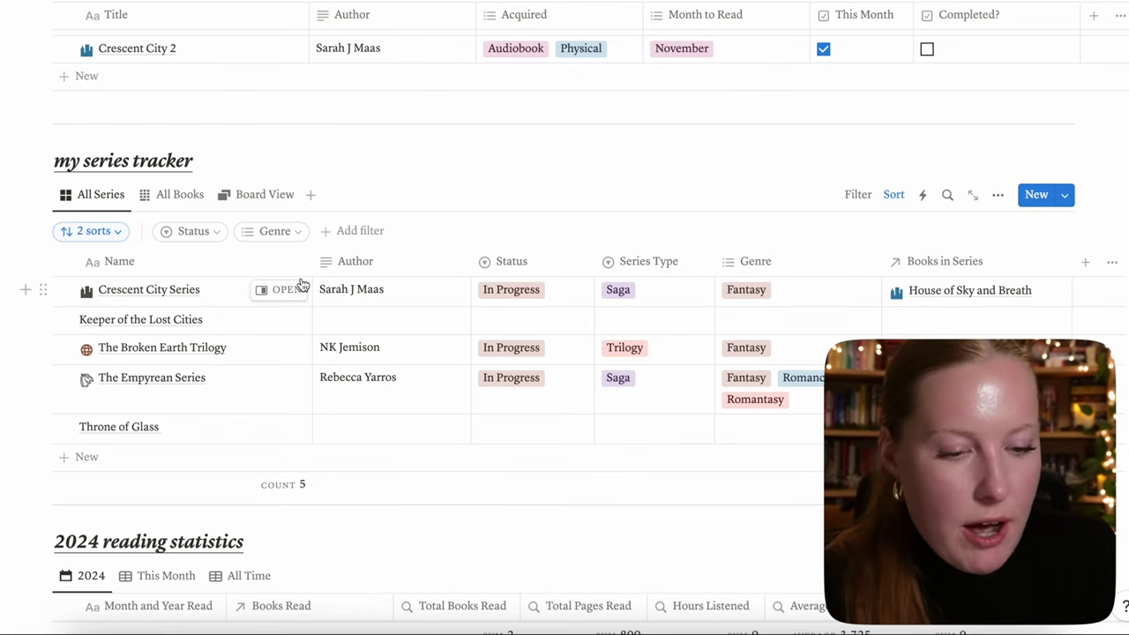
Compare the series columns in my library's 2024 view with the books listed in the All Books view of my series tracker.
{"action": "scroll", "coordinate": [301, 284], "scroll_direction": "up", "scroll_amount": 5}
{"action": "scroll", "coordinate": [300, 284], "scroll_direction": "down", "scroll_amount": 5}
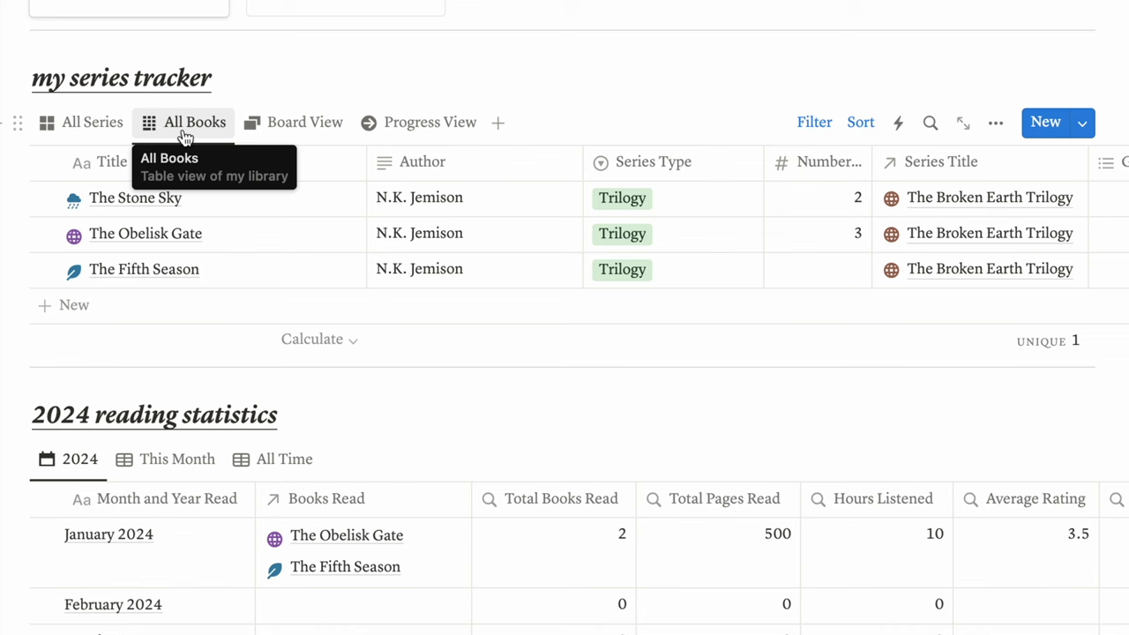
{"action": "scroll", "coordinate": [183, 133], "scroll_direction": "up", "scroll_amount": 10}
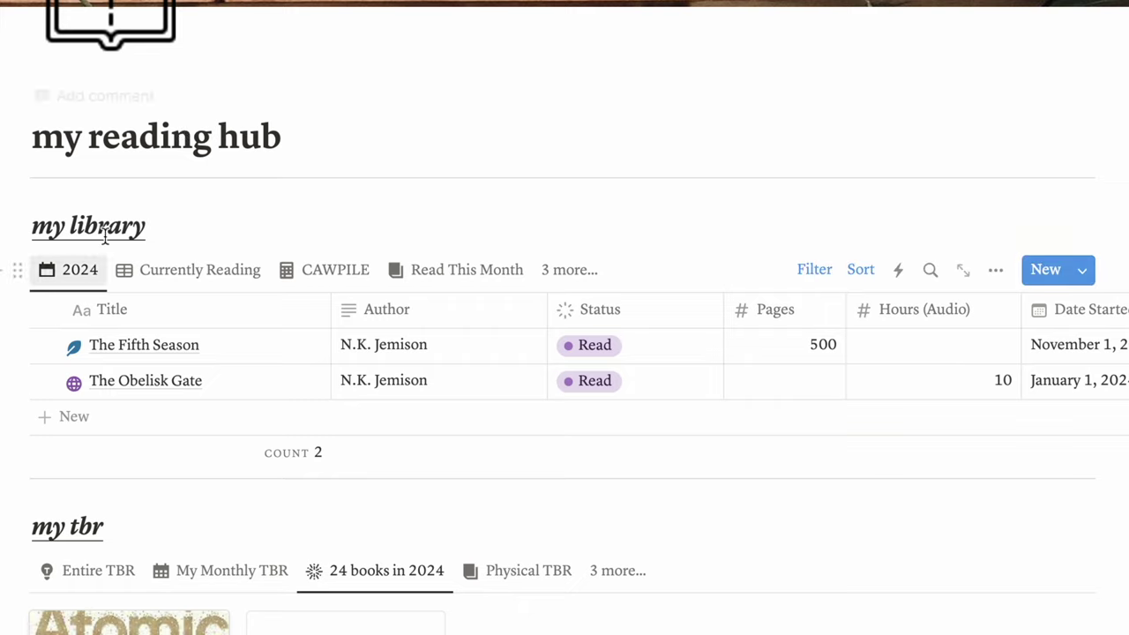
{"action": "scroll", "coordinate": [218, 415], "scroll_direction": "down", "scroll_amount": 7}
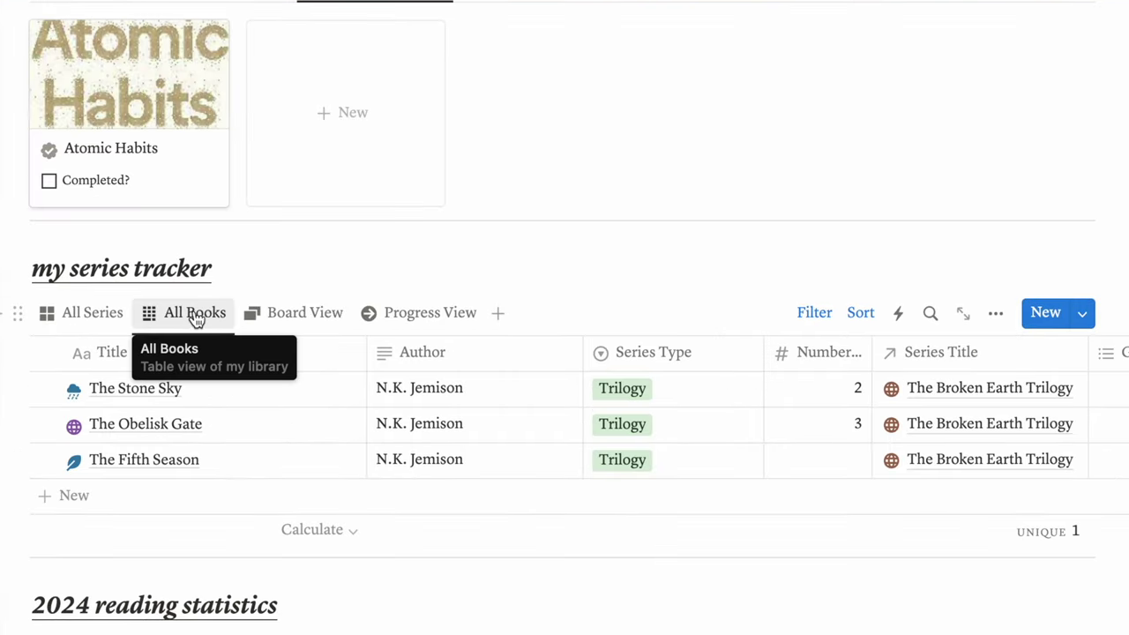
{"action": "scroll", "coordinate": [186, 395], "scroll_direction": "up", "scroll_amount": 5}
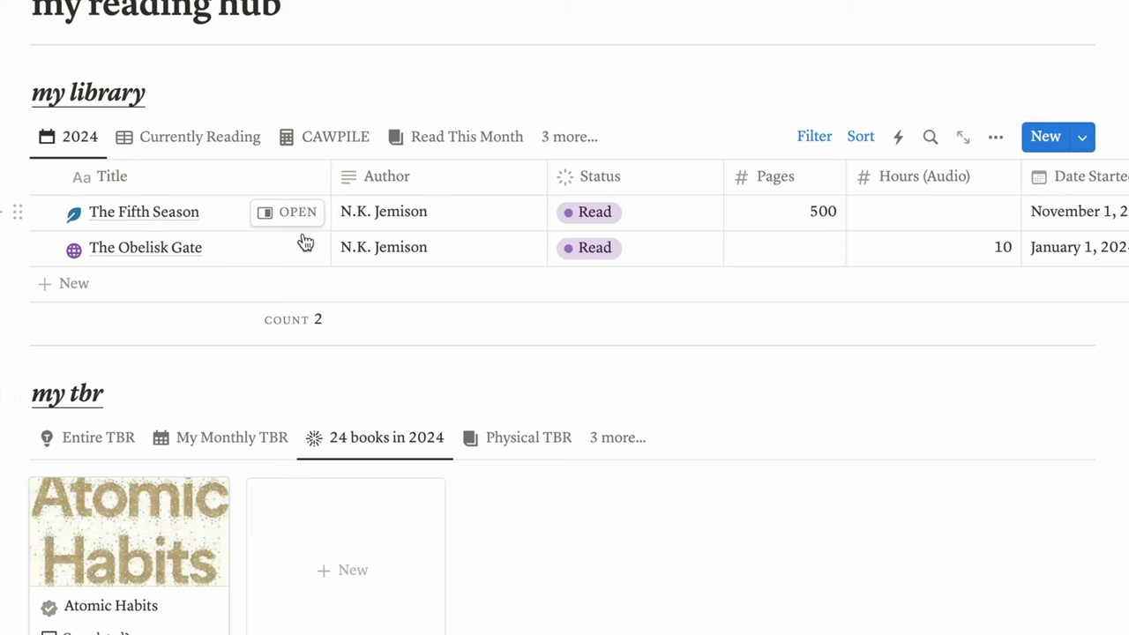
{"action": "scroll", "coordinate": [304, 243], "scroll_direction": "right", "scroll_amount": 10}
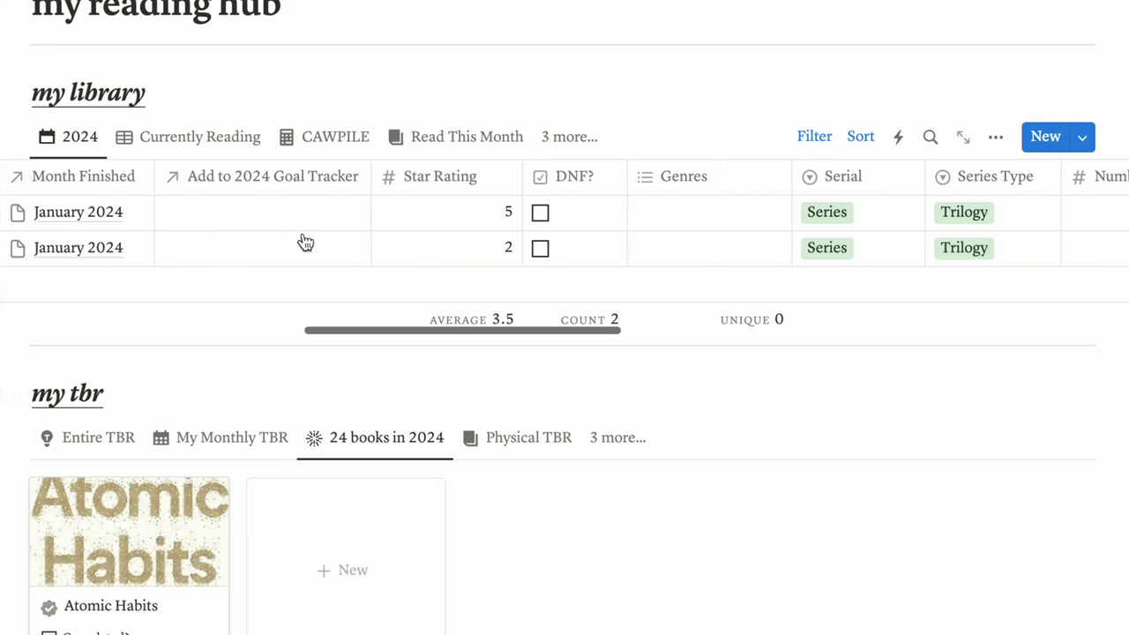
{"action": "scroll", "coordinate": [302, 241], "scroll_direction": "right", "scroll_amount": 3}
{"action": "scroll", "coordinate": [479, 243], "scroll_direction": "down", "scroll_amount": 6}
{"action": "scroll", "coordinate": [479, 237], "scroll_direction": "down", "scroll_amount": 1}
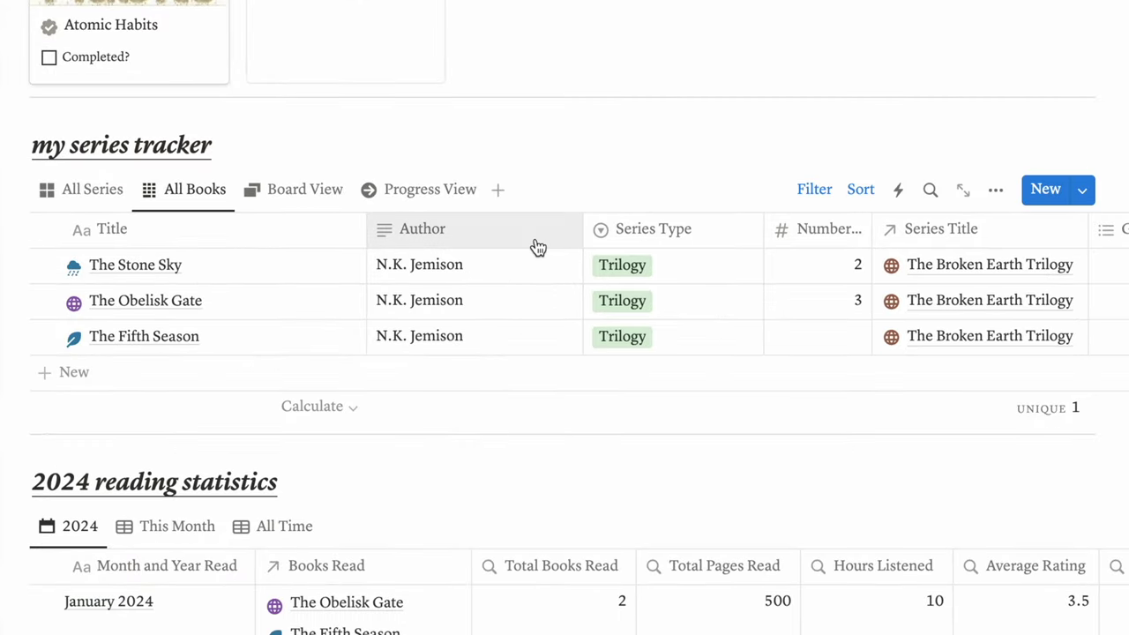
Compare the All Series and All Books views of my series tracker, and check the matching books in my library.
{"action": "left_click", "coordinate": [99, 189]}
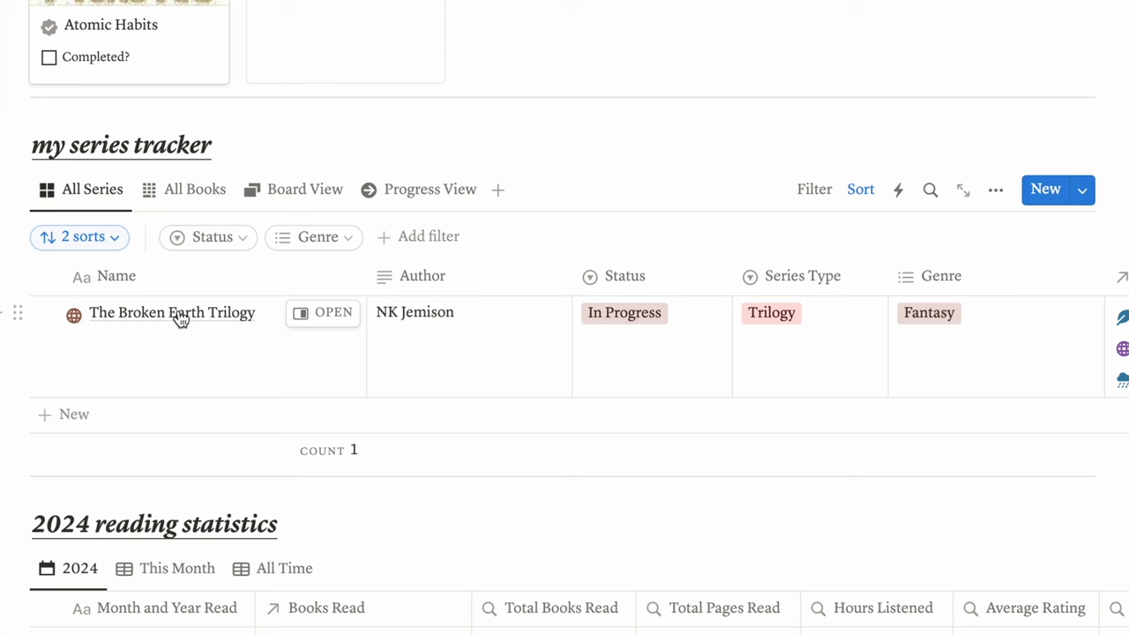
{"action": "left_click", "coordinate": [184, 188]}
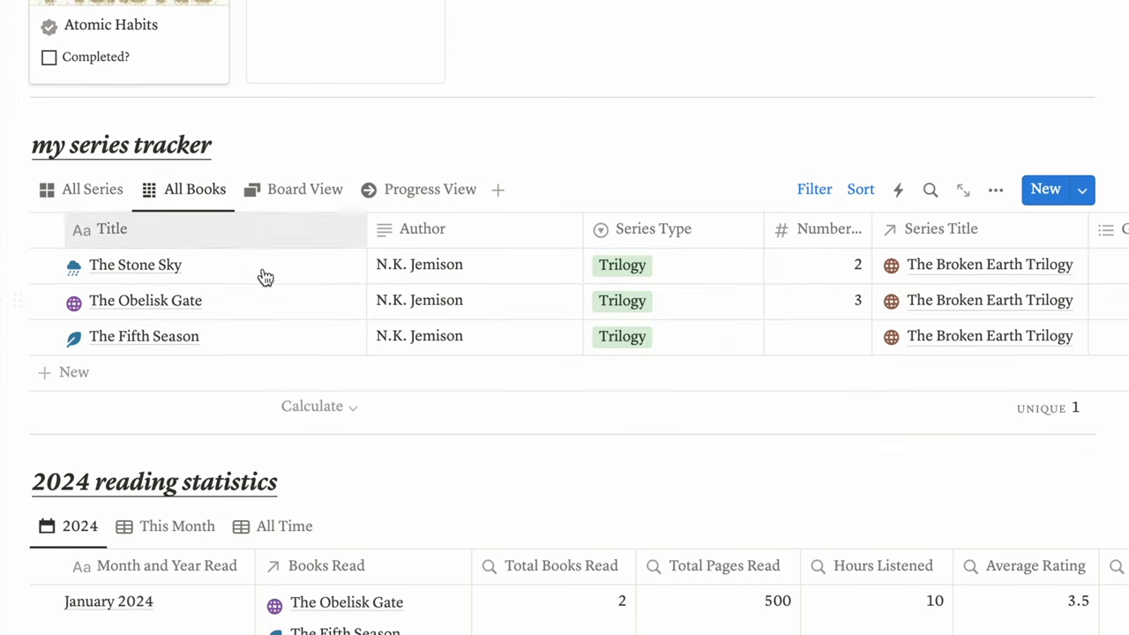
{"action": "scroll", "coordinate": [578, 344], "scroll_direction": "up", "scroll_amount": 10}
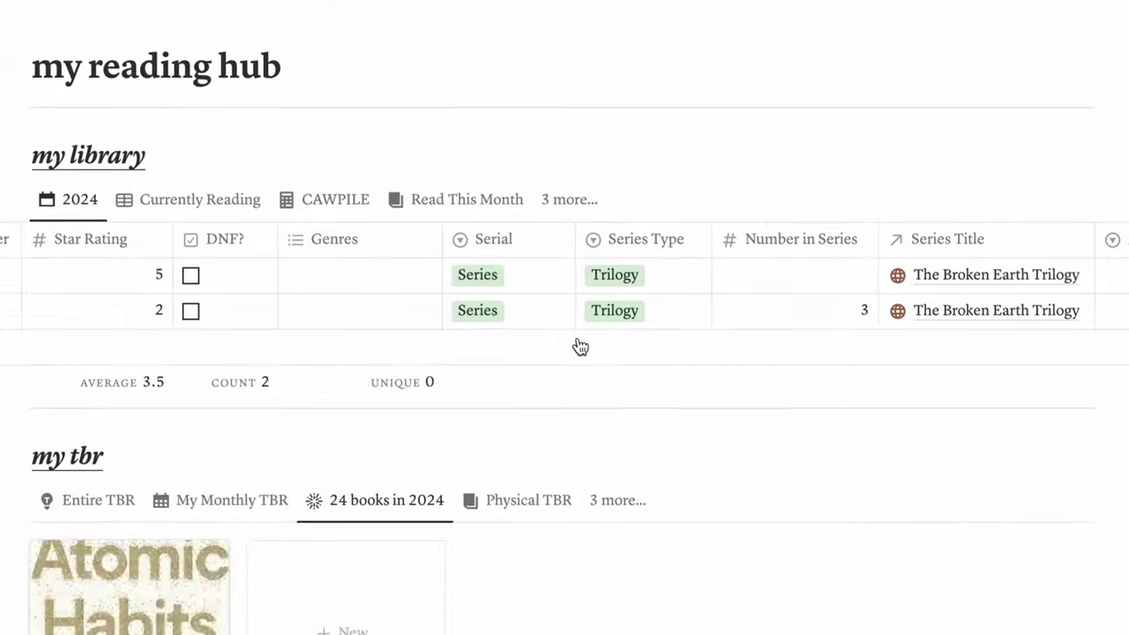
{"action": "scroll", "coordinate": [576, 206], "scroll_direction": "down", "scroll_amount": 2}
{"action": "scroll", "coordinate": [235, 292], "scroll_direction": "left", "scroll_amount": 5}
{"action": "scroll", "coordinate": [234, 292], "scroll_direction": "left", "scroll_amount": 3}
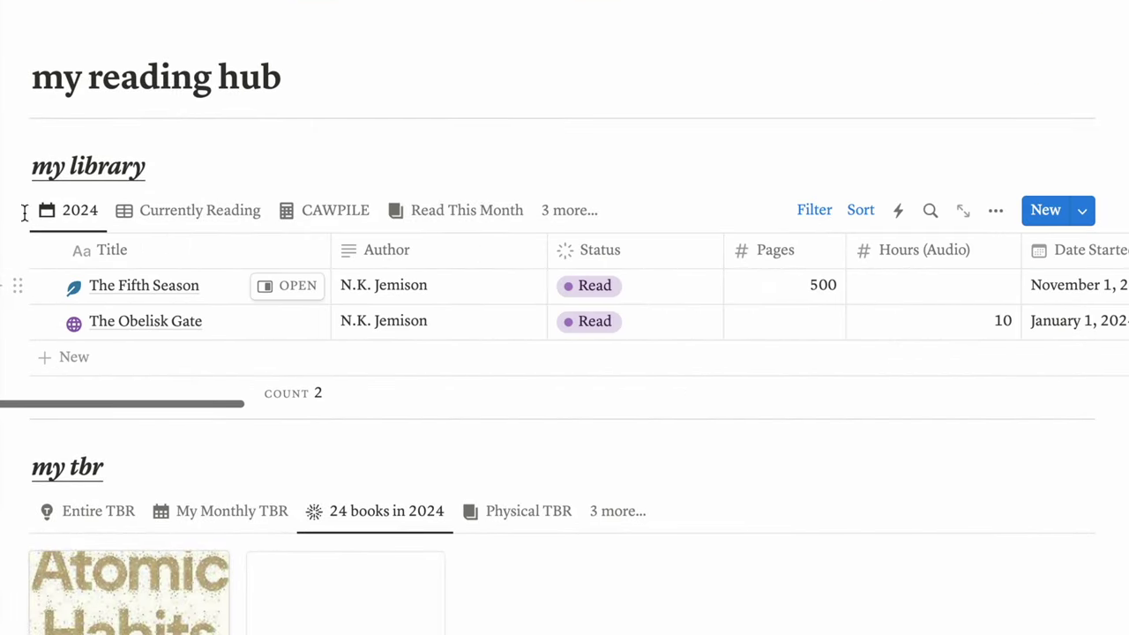
{"action": "scroll", "coordinate": [221, 300], "scroll_direction": "down", "scroll_amount": 10}
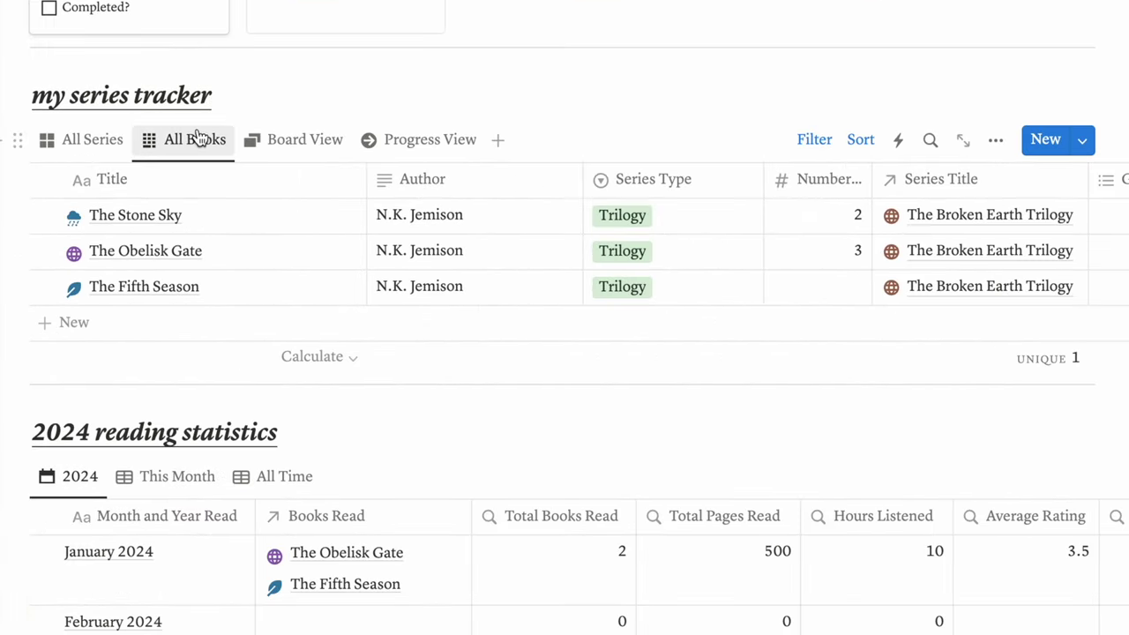
Show my series tracker in Progress View and look through its status columns from Not Started to DNF'd.
{"action": "left_click", "coordinate": [421, 152]}
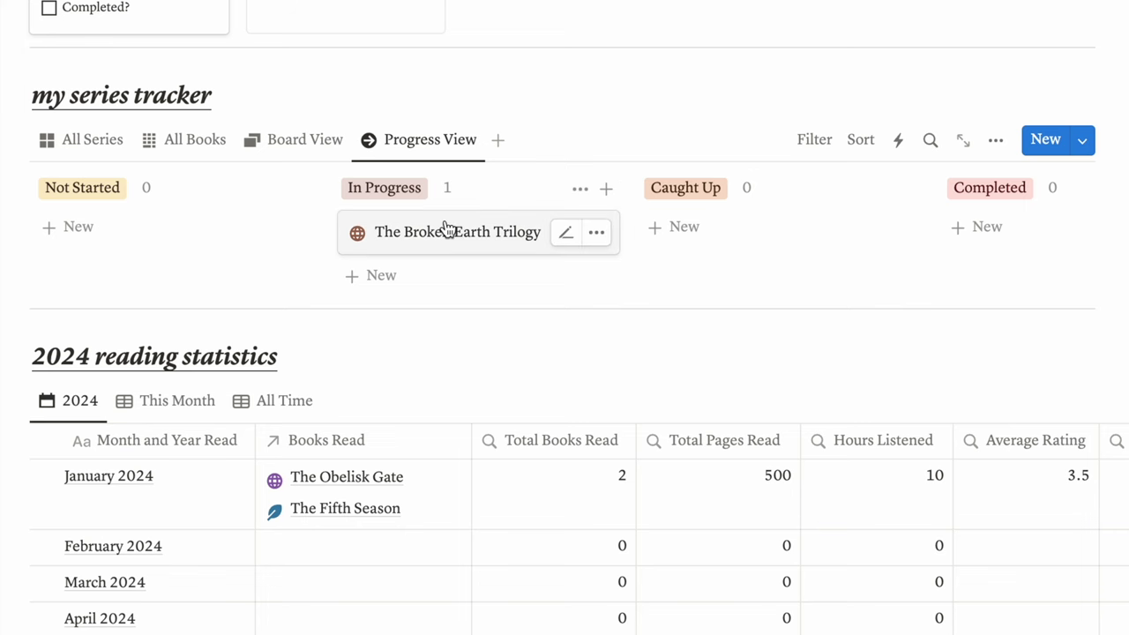
{"action": "scroll", "coordinate": [983, 221], "scroll_direction": "right", "scroll_amount": 3}
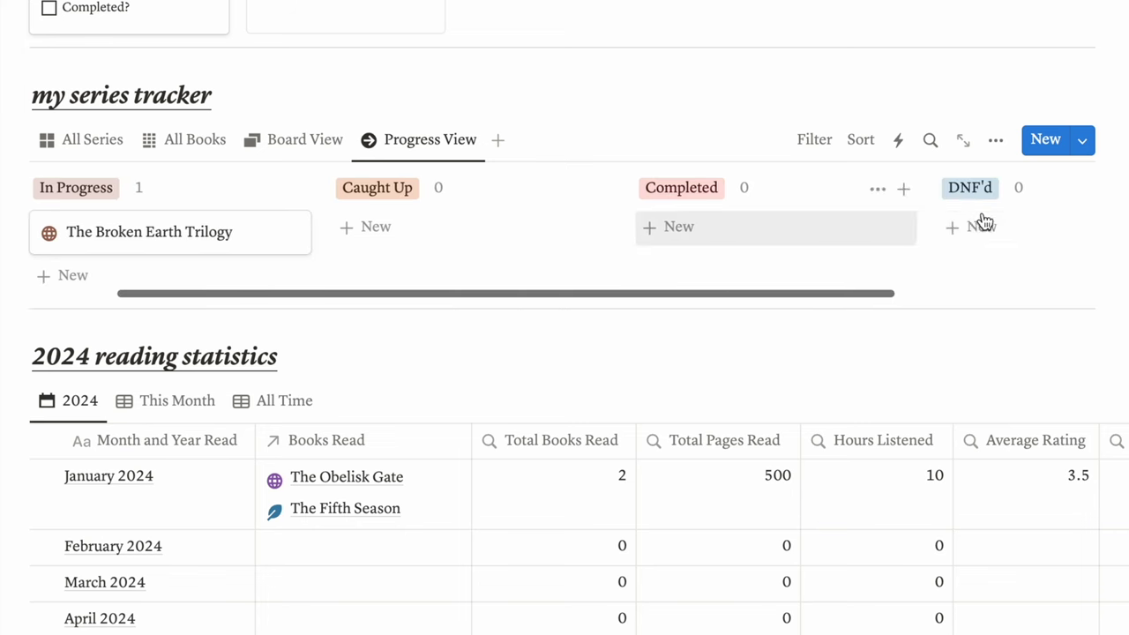
{"action": "scroll", "coordinate": [869, 224], "scroll_direction": "left", "scroll_amount": 3}
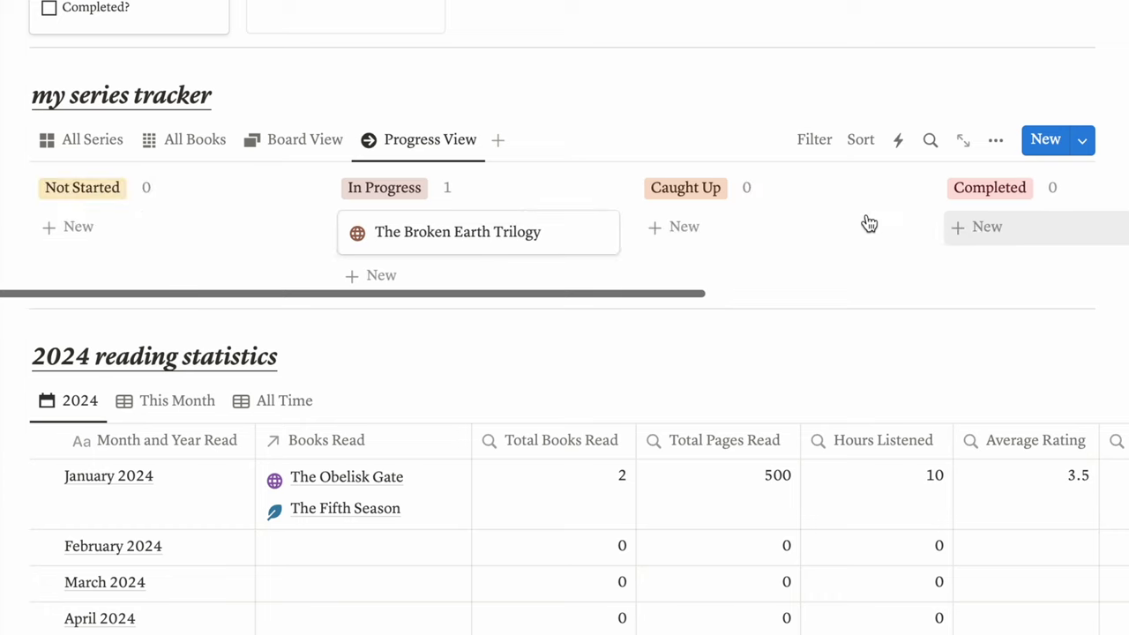
{"action": "scroll", "coordinate": [869, 223], "scroll_direction": "right", "scroll_amount": 3}
{"action": "scroll", "coordinate": [869, 223], "scroll_direction": "left", "scroll_amount": 3}
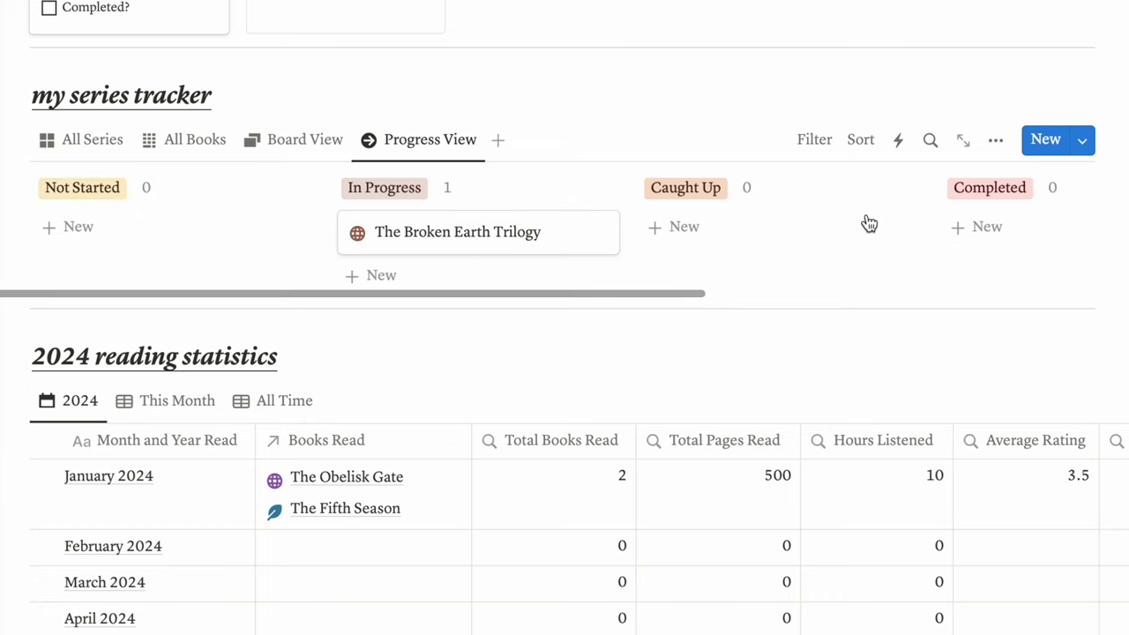
{"action": "scroll", "coordinate": [869, 223], "scroll_direction": "right", "scroll_amount": 3}
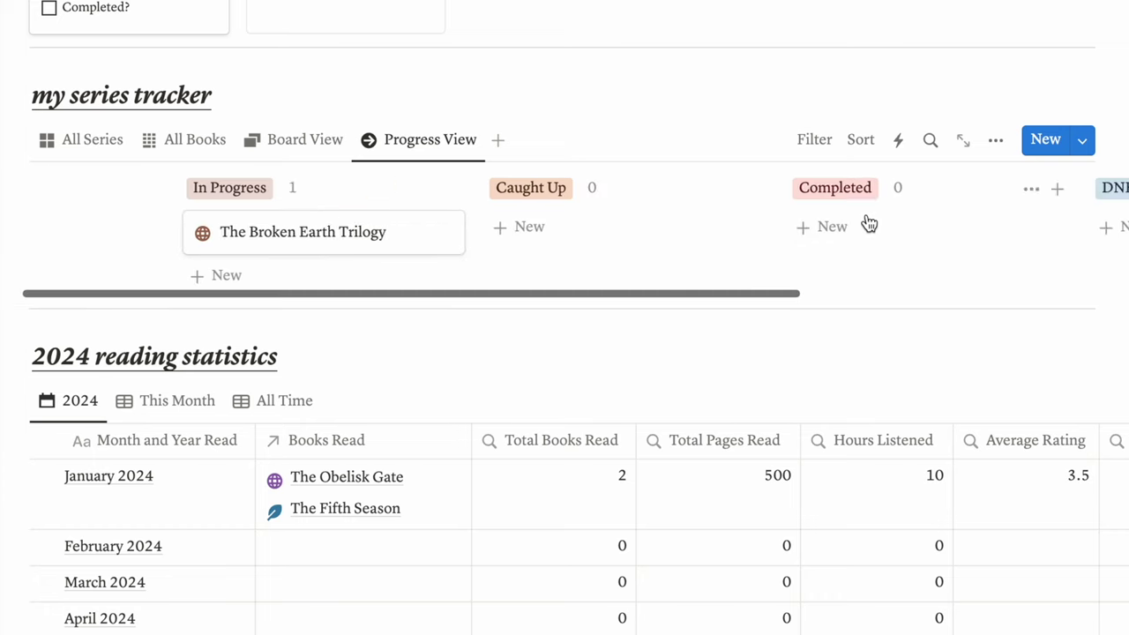
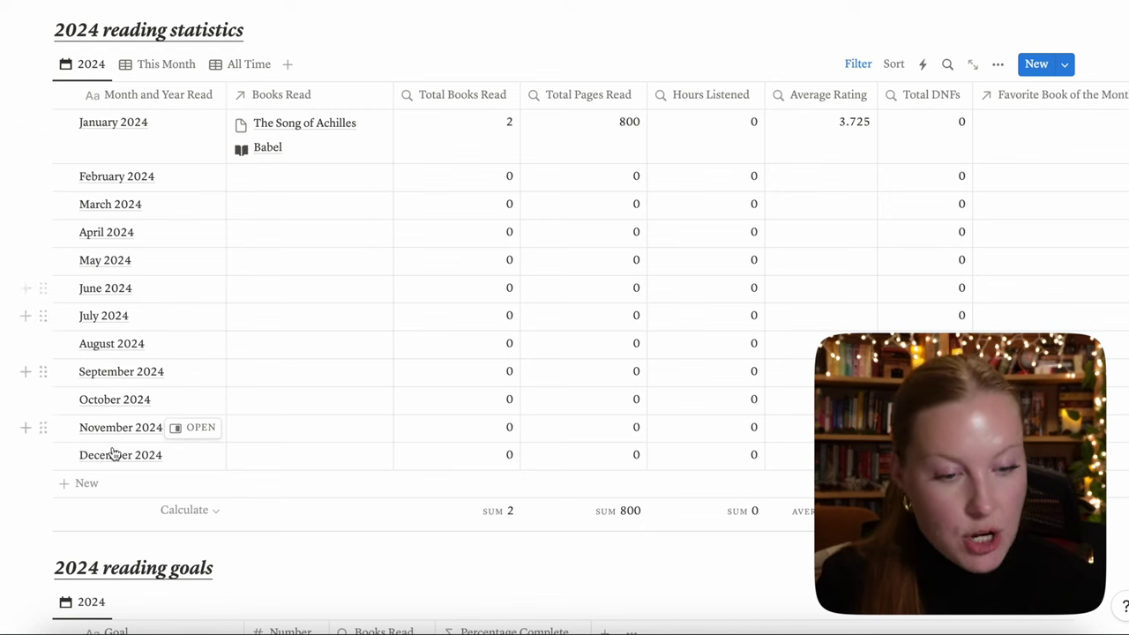
Check the pages, reading dates and Month Finished of the books in my library's Read This Month view.
{"action": "scroll", "coordinate": [115, 352], "scroll_direction": "up", "scroll_amount": 10}
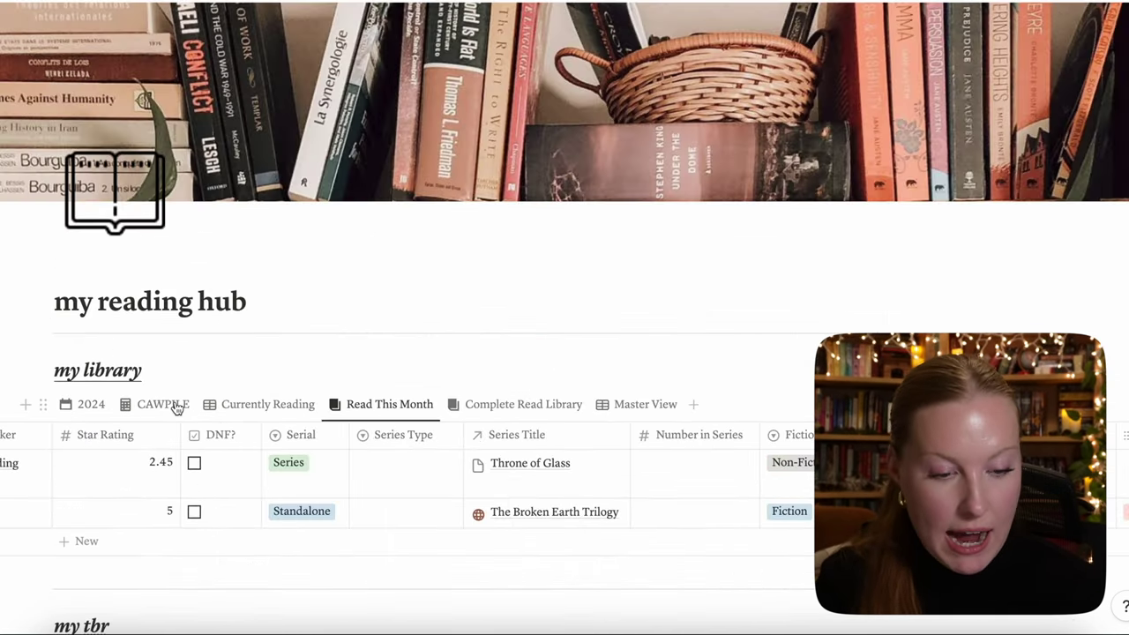
{"action": "scroll", "coordinate": [201, 510], "scroll_direction": "left", "scroll_amount": 10}
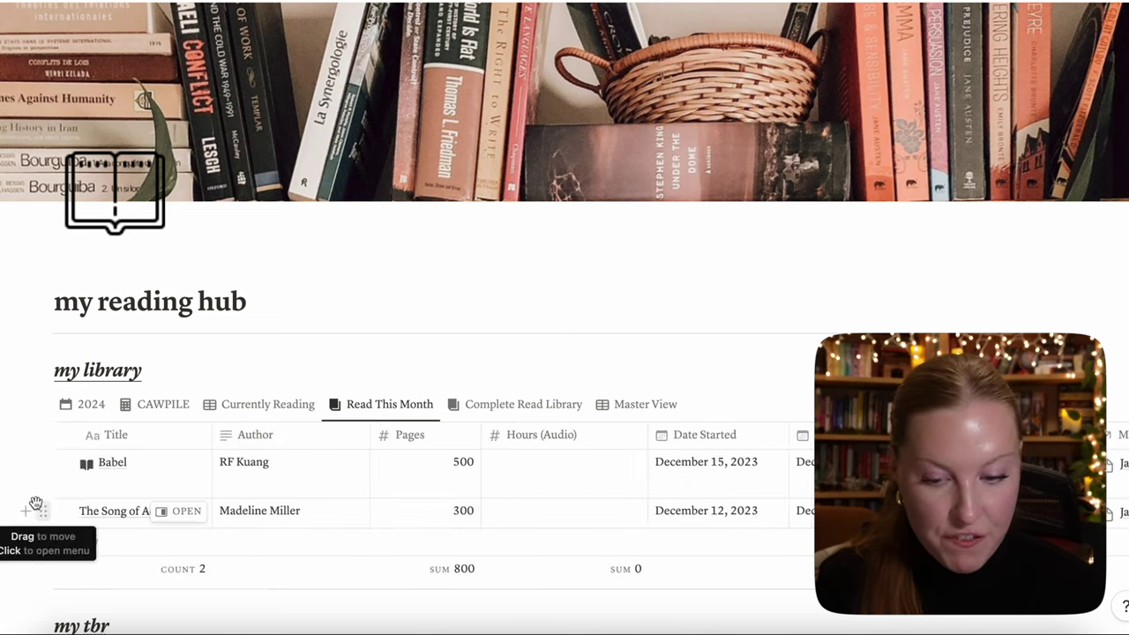
{"action": "scroll", "coordinate": [321, 460], "scroll_direction": "right", "scroll_amount": 5}
{"action": "scroll", "coordinate": [345, 468], "scroll_direction": "down", "scroll_amount": 1}
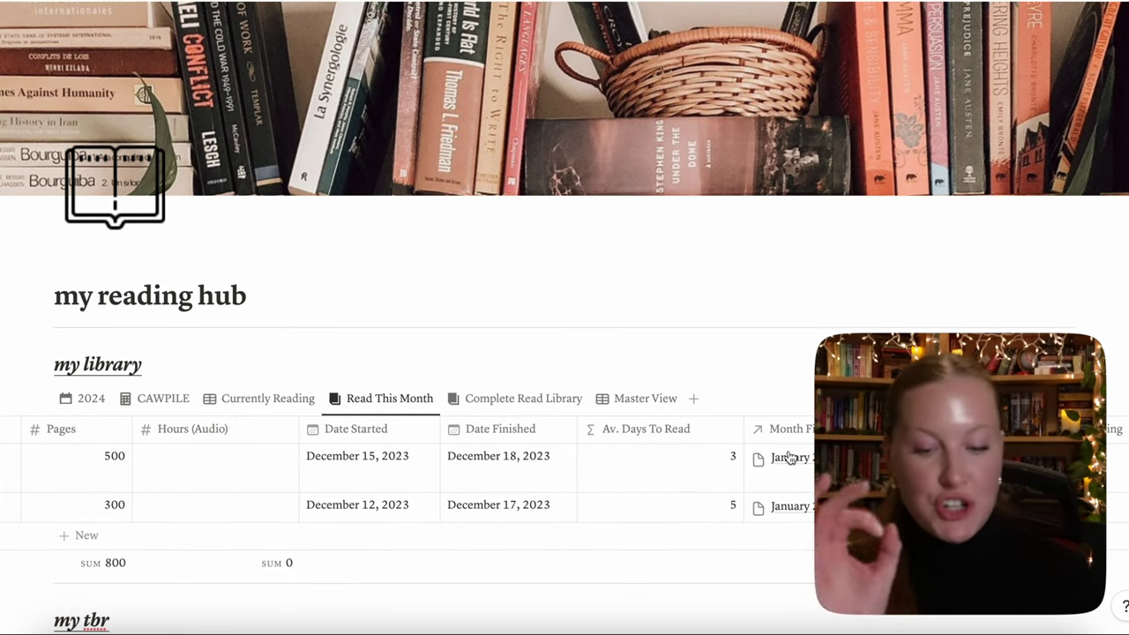
Examine the January 2024 row of the 2024 reading statistics, from Books Read through Favorite Book of the Month.
{"action": "scroll", "coordinate": [788, 456], "scroll_direction": "down", "scroll_amount": 15}
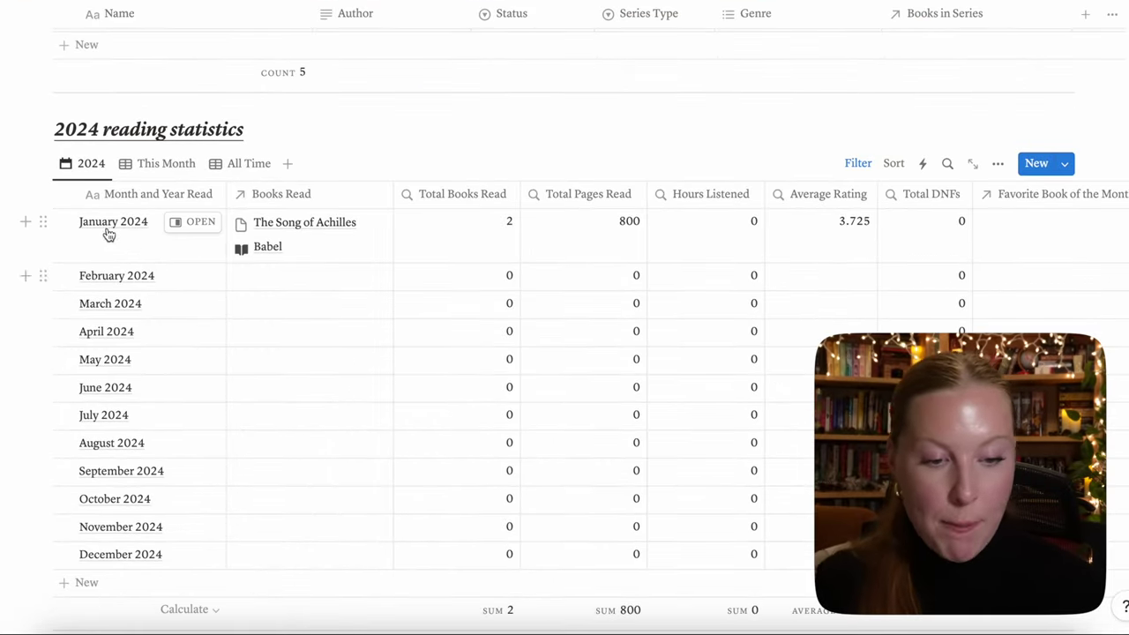
{"action": "scroll", "coordinate": [119, 232], "scroll_direction": "down", "scroll_amount": 1}
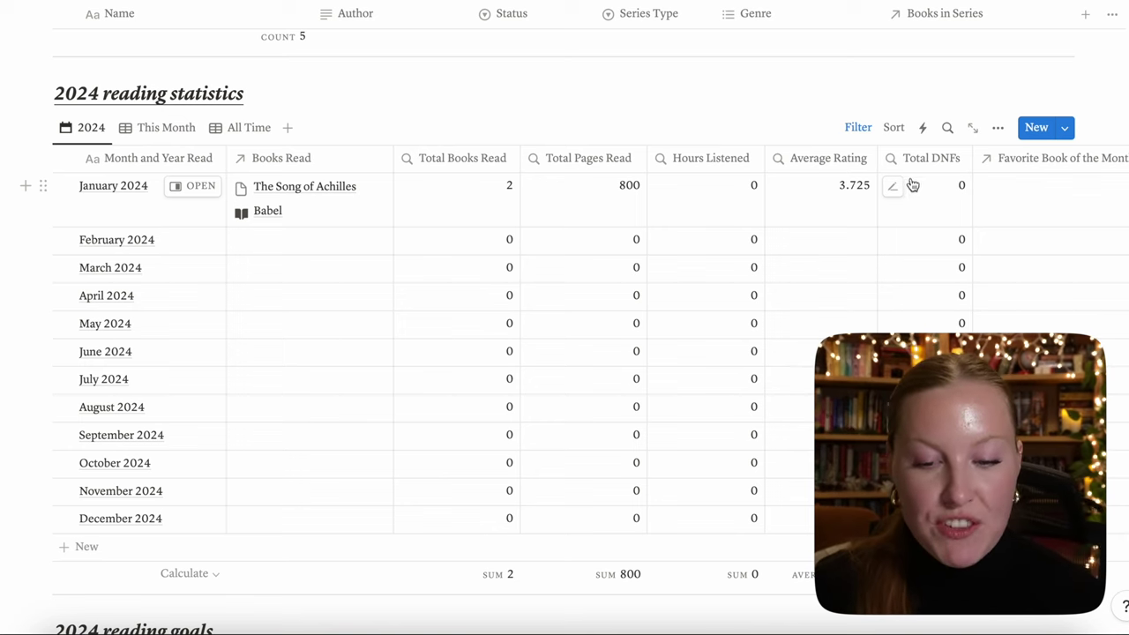
{"action": "scroll", "coordinate": [957, 199], "scroll_direction": "right", "scroll_amount": 1}
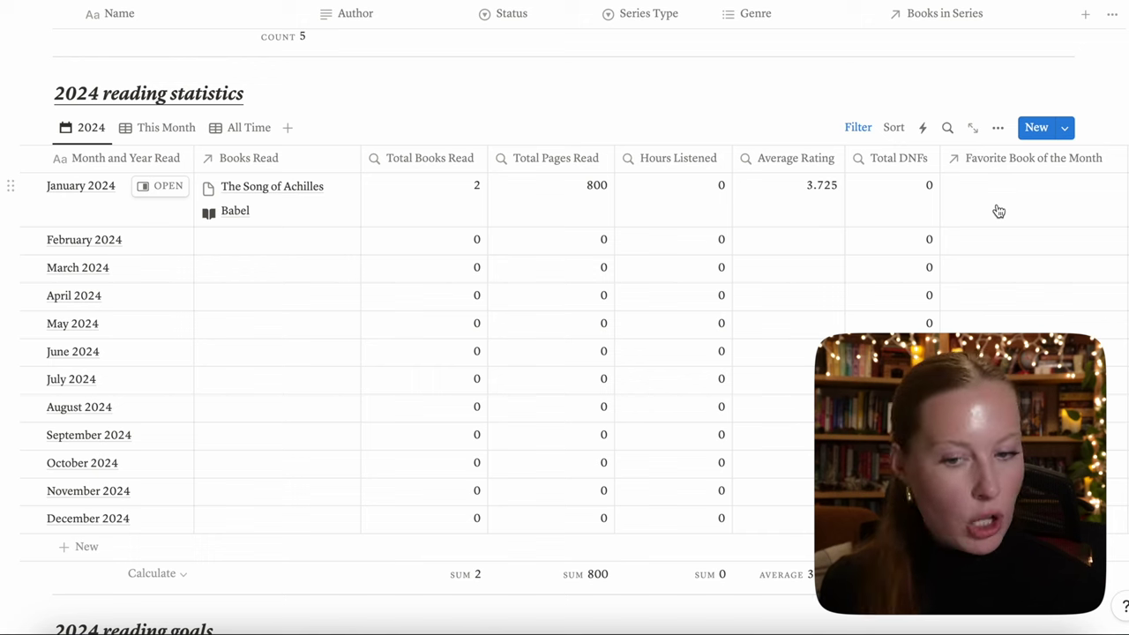
{"action": "scroll", "coordinate": [998, 209], "scroll_direction": "left", "scroll_amount": 1}
{"action": "scroll", "coordinate": [444, 329], "scroll_direction": "up", "scroll_amount": 1}
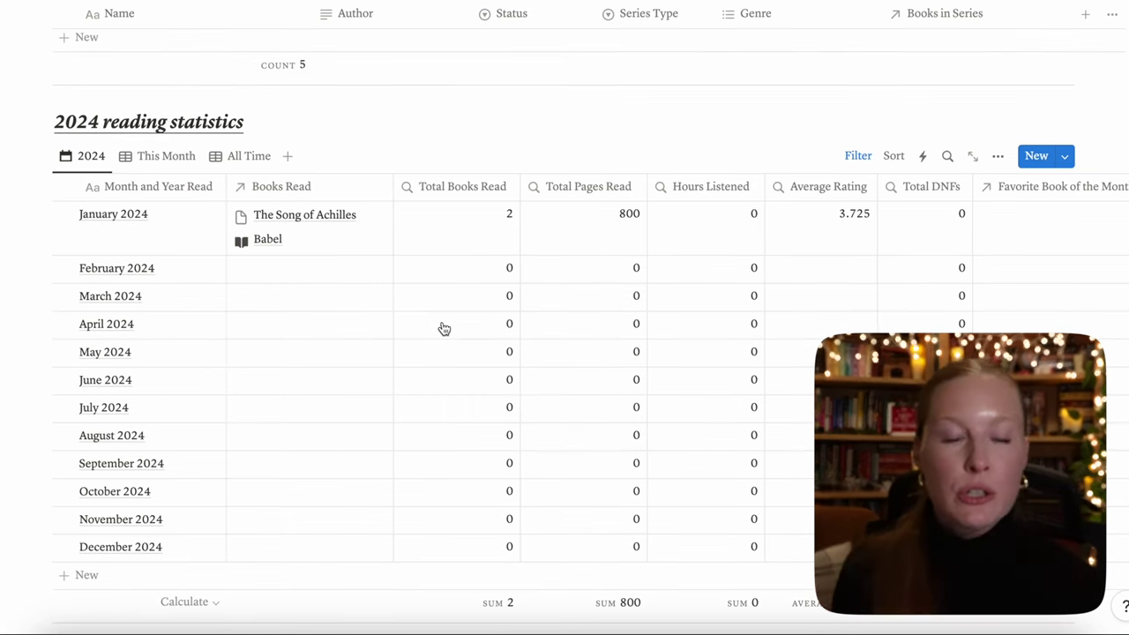
{"action": "scroll", "coordinate": [444, 329], "scroll_direction": "down", "scroll_amount": 2}
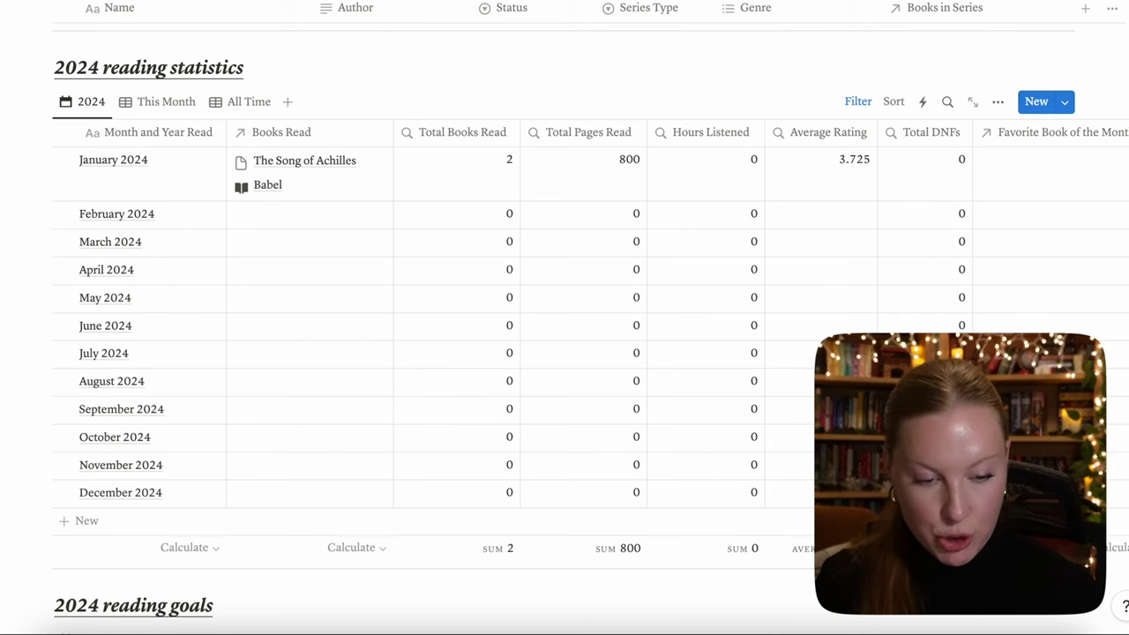
Set the Month and Year Read filter in the This Month view of the 2024 reading statistics to February 2024.
{"action": "scroll", "coordinate": [157, 67], "scroll_direction": "down", "scroll_amount": 1}
{"action": "left_click", "coordinate": [157, 67]}
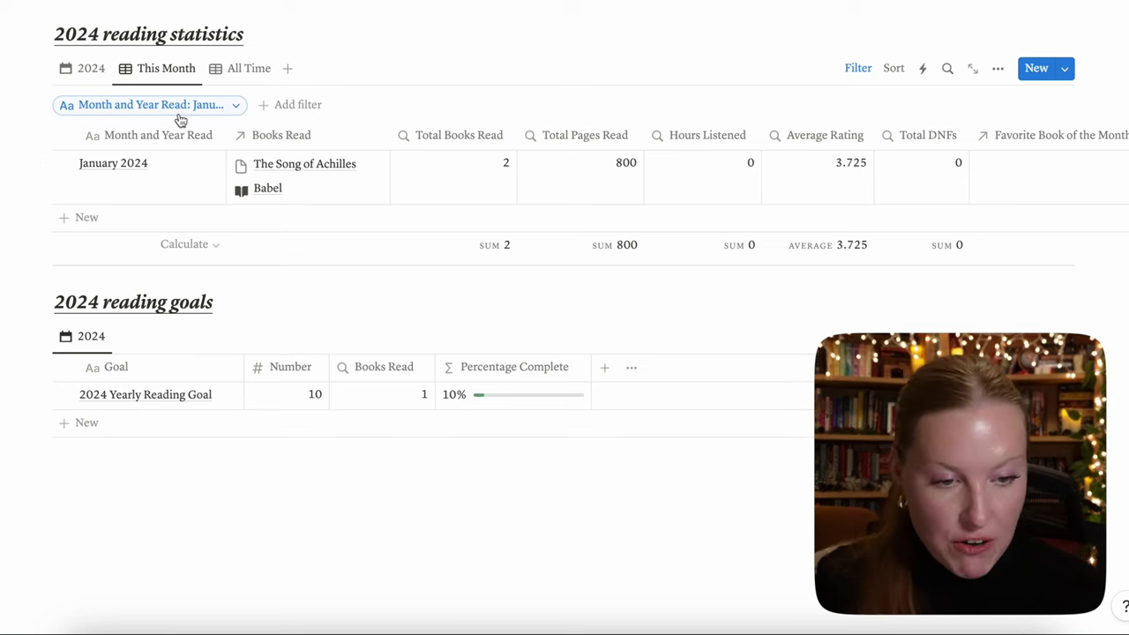
{"action": "left_click", "coordinate": [211, 107]}
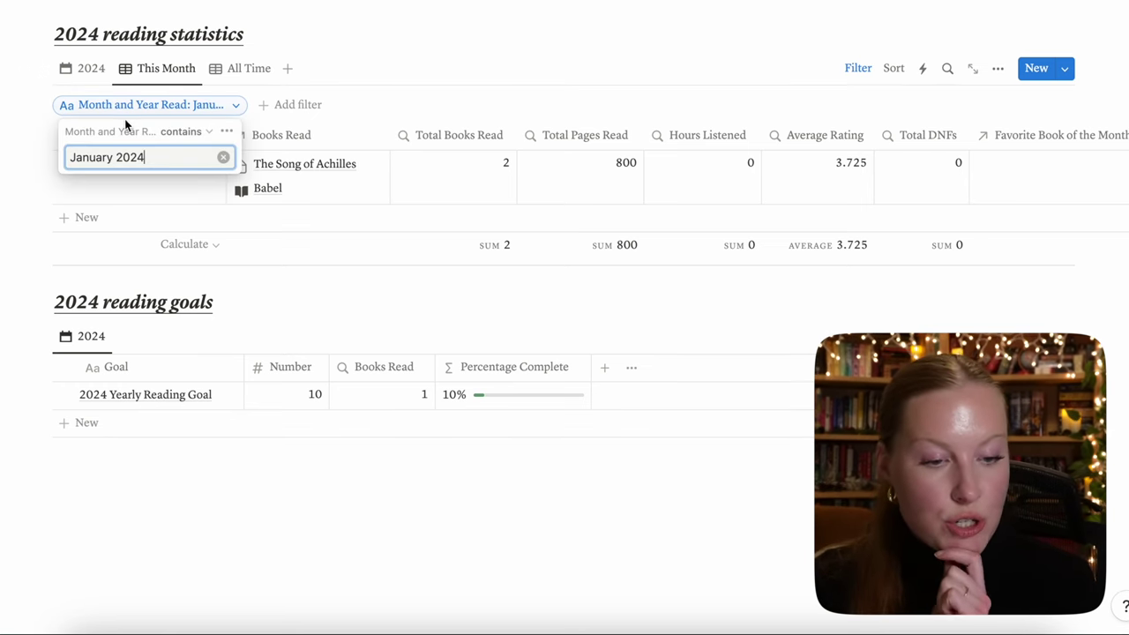
{"action": "left_click_drag", "start_coordinate": [165, 156], "coordinate": [44, 156]}
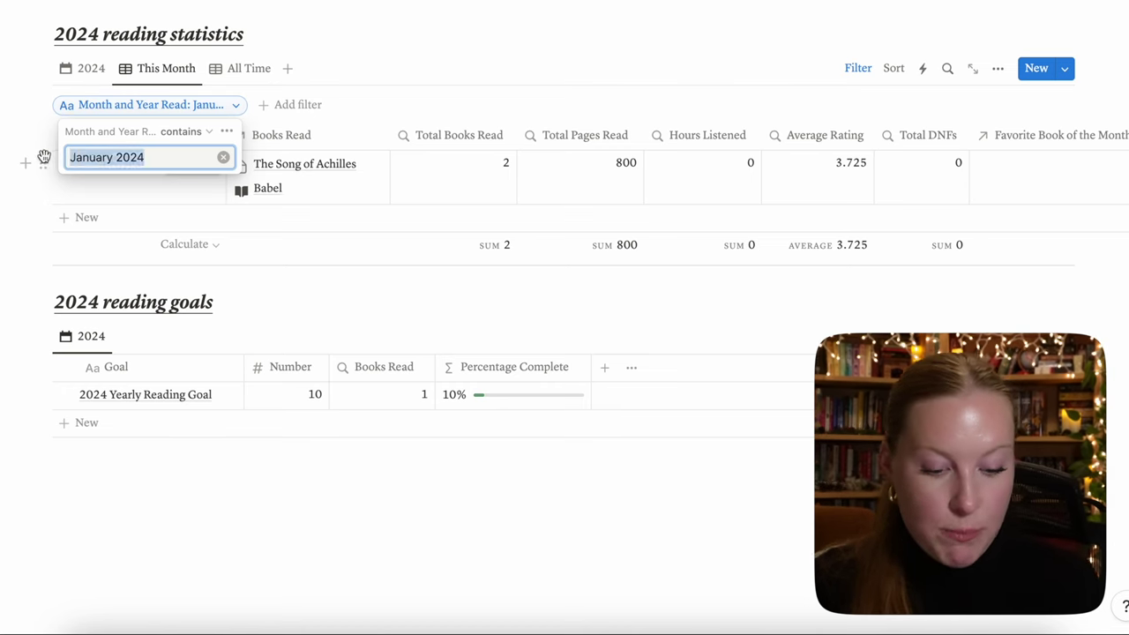
{"action": "type", "text": "Febru"}
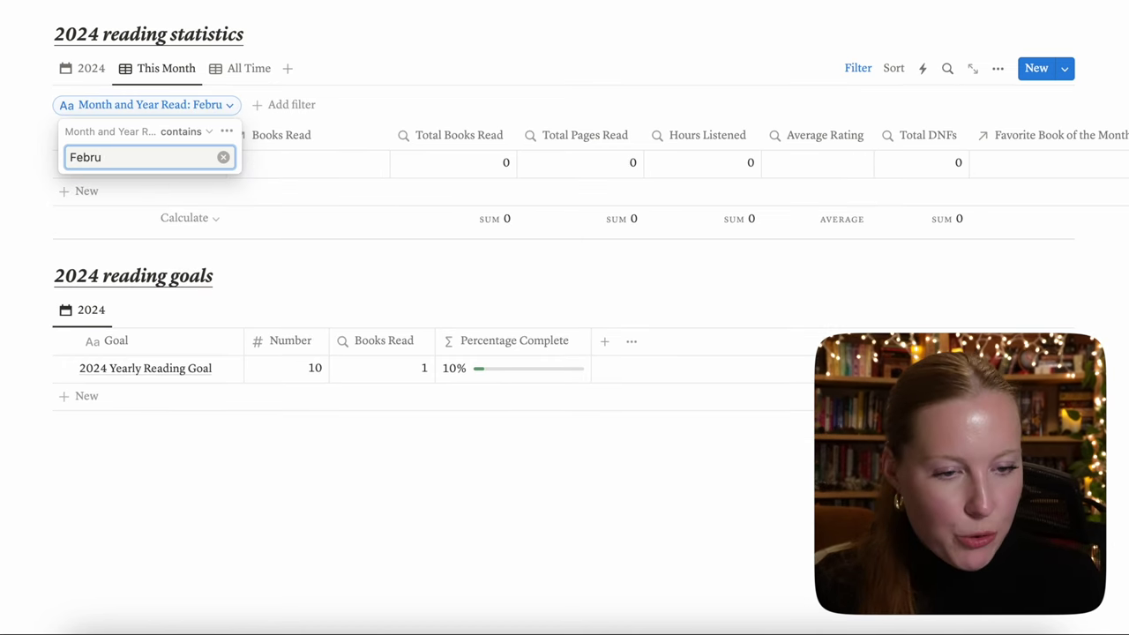
{"action": "type", "text": "ary 2"}
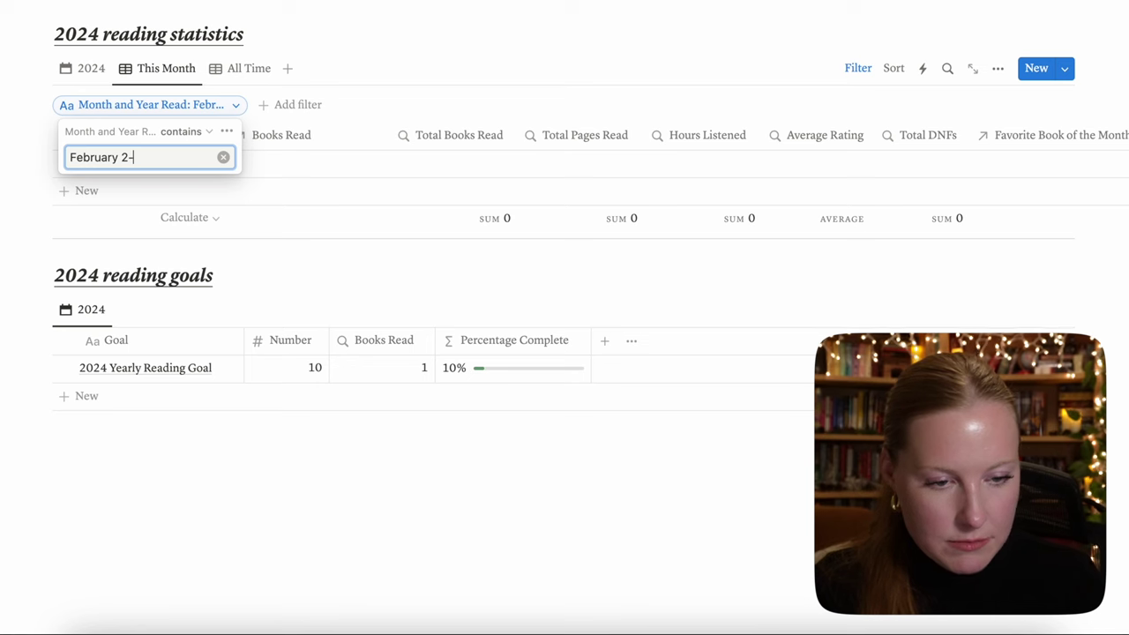
{"action": "type", "text": "024"}
{"action": "key", "text": "Escape"}
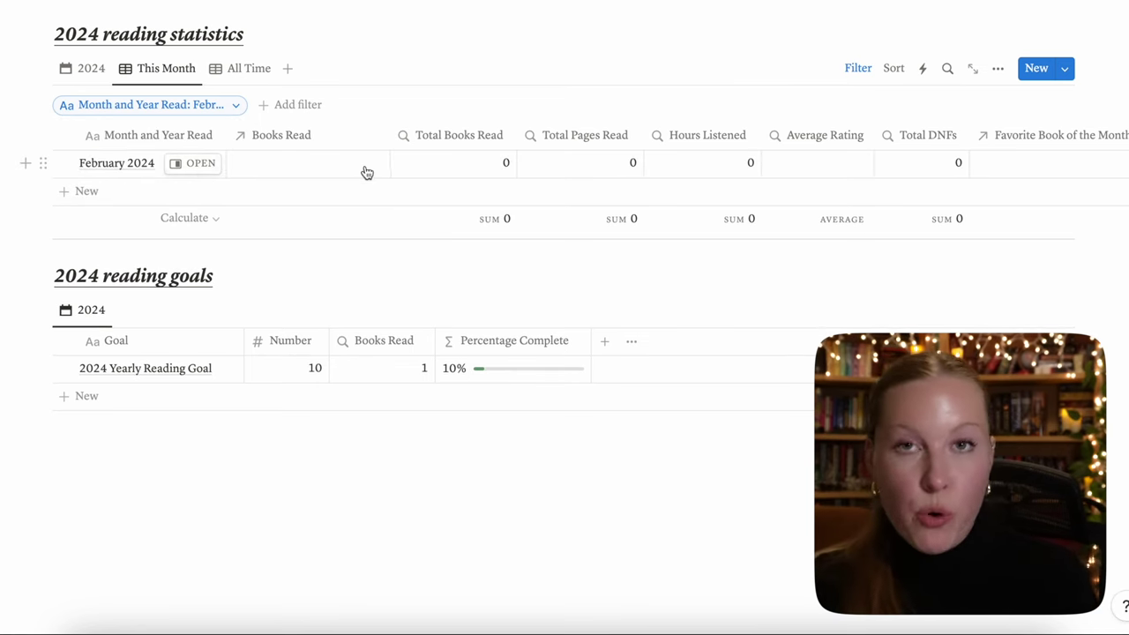
Look at the All Time view of the reading statistics and return to the 2024 view.
{"action": "left_click", "coordinate": [232, 72]}
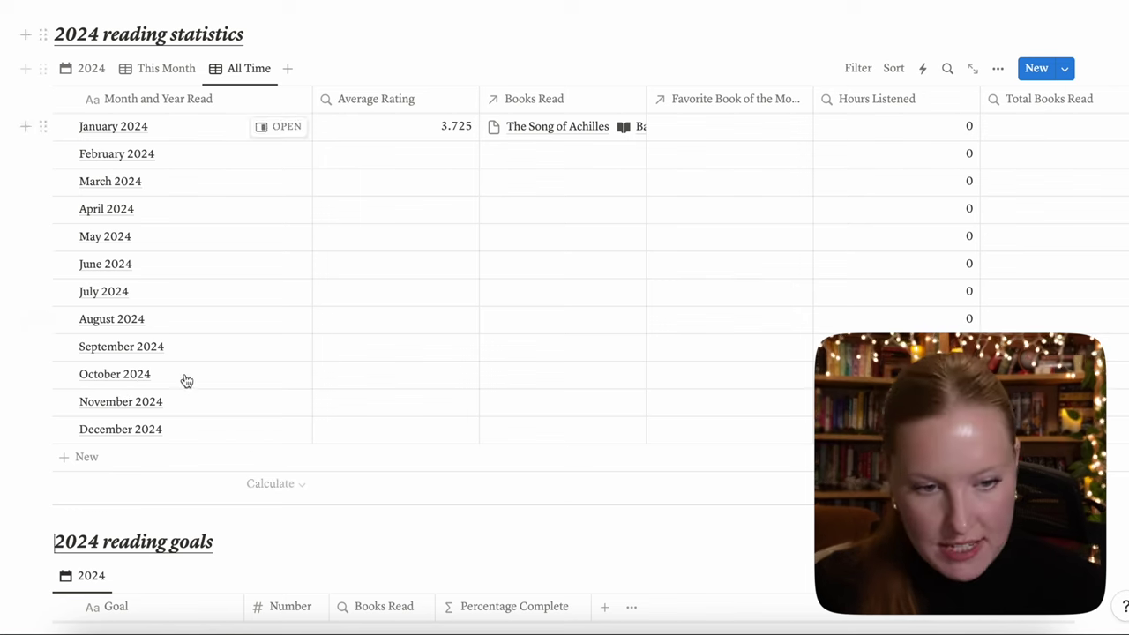
{"action": "left_click", "coordinate": [89, 70]}
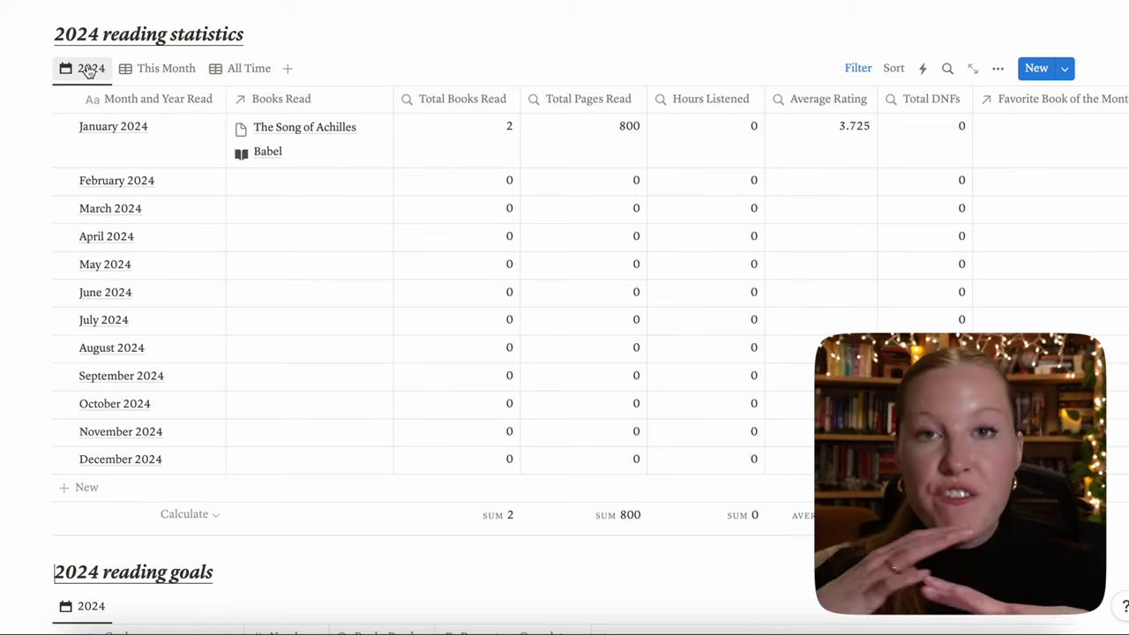
Compare the All Time and 2024 views of the reading statistics, ending on the 2024 view.
{"action": "left_click", "coordinate": [245, 70]}
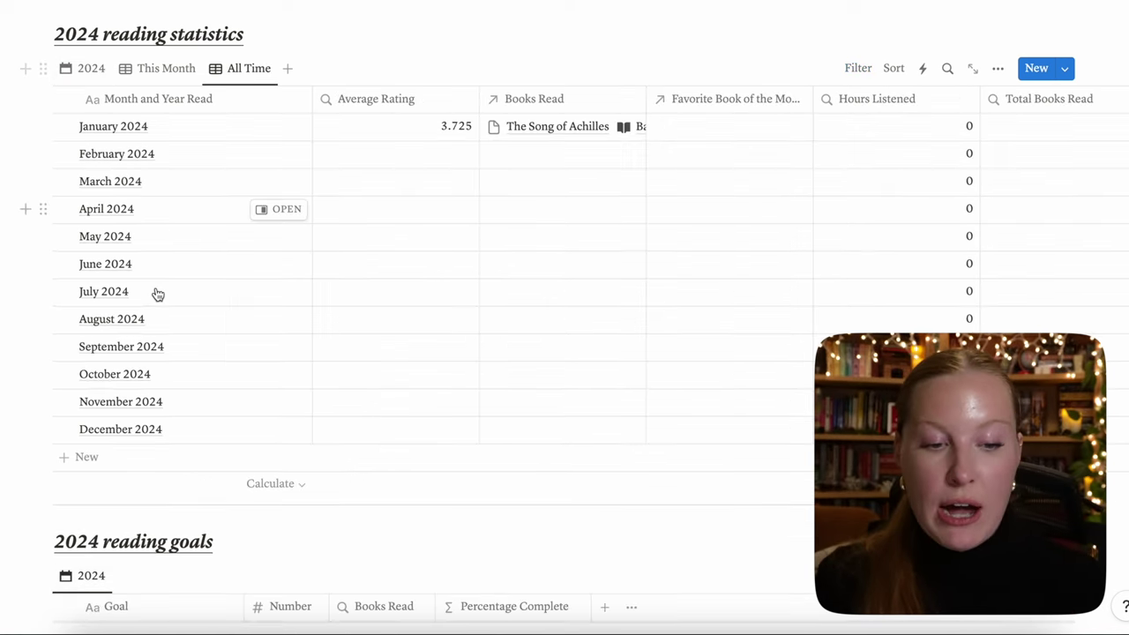
{"action": "left_click", "coordinate": [88, 69]}
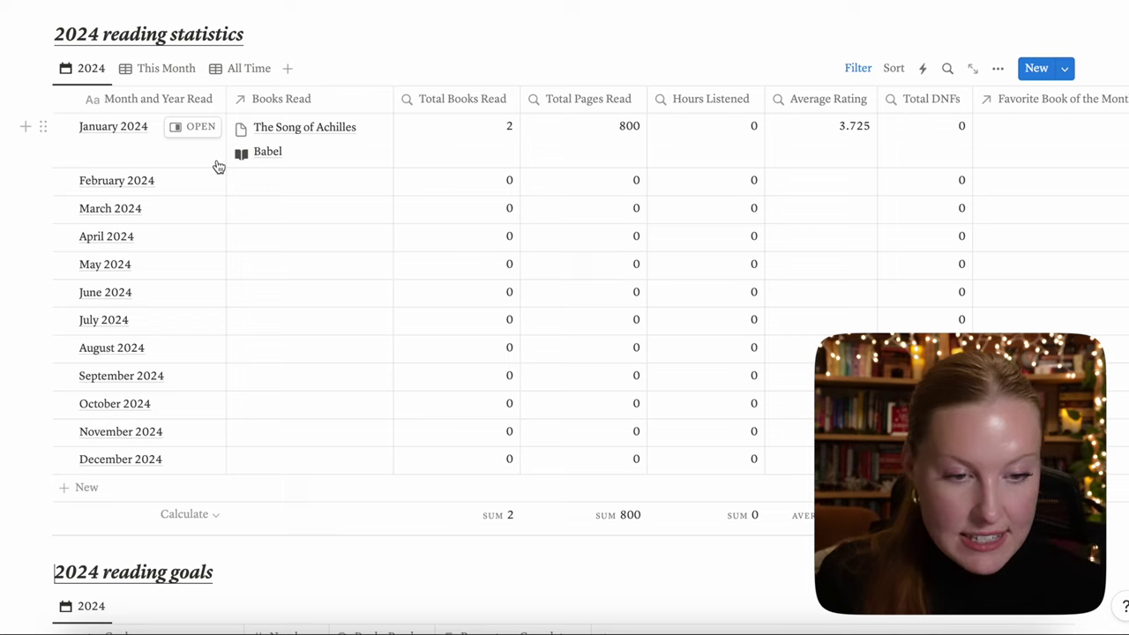
{"action": "scroll", "coordinate": [219, 167], "scroll_direction": "down", "scroll_amount": 4}
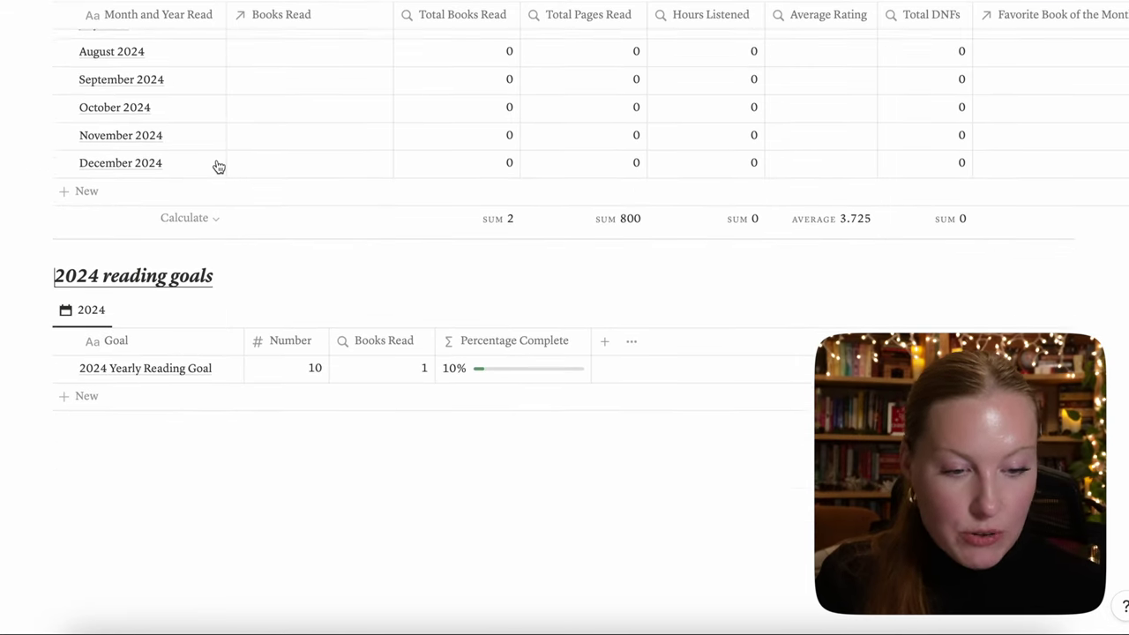
Set the Number of the 2024 Yearly Reading Goal to 100 in the 2024 reading goals table.
{"action": "left_click", "coordinate": [54, 277]}
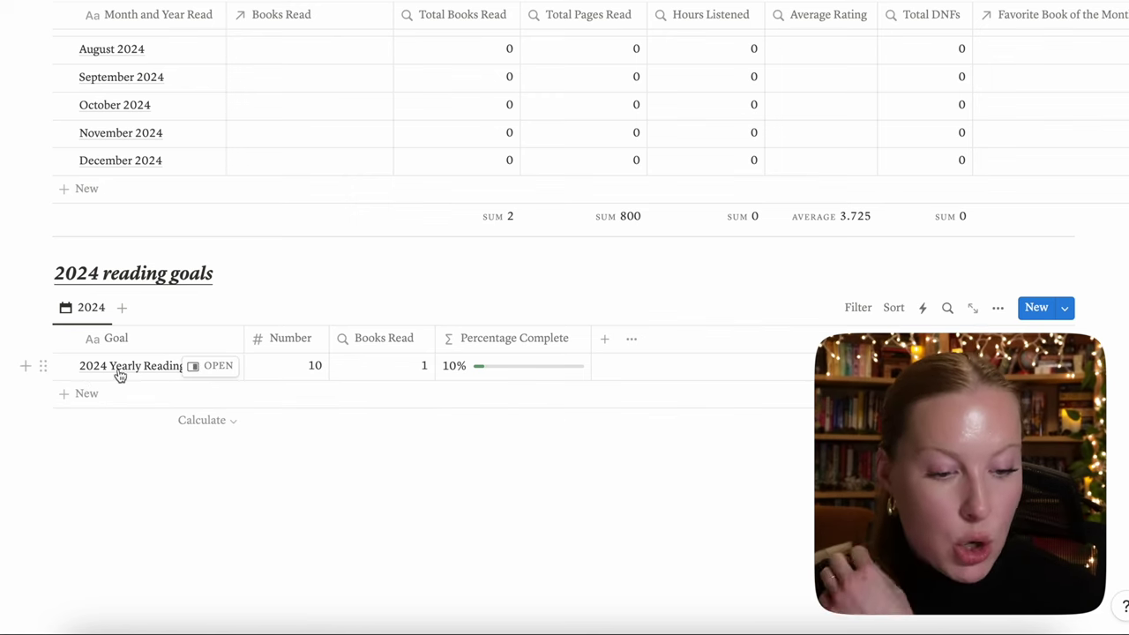
{"action": "left_click", "coordinate": [314, 366]}
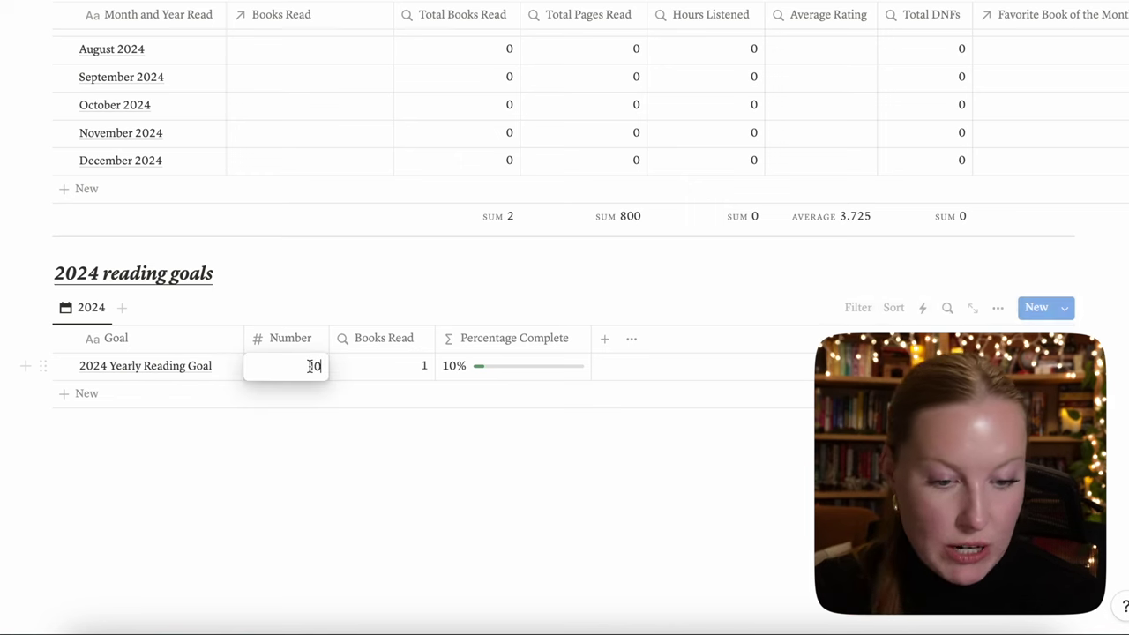
{"action": "type", "text": "0"}
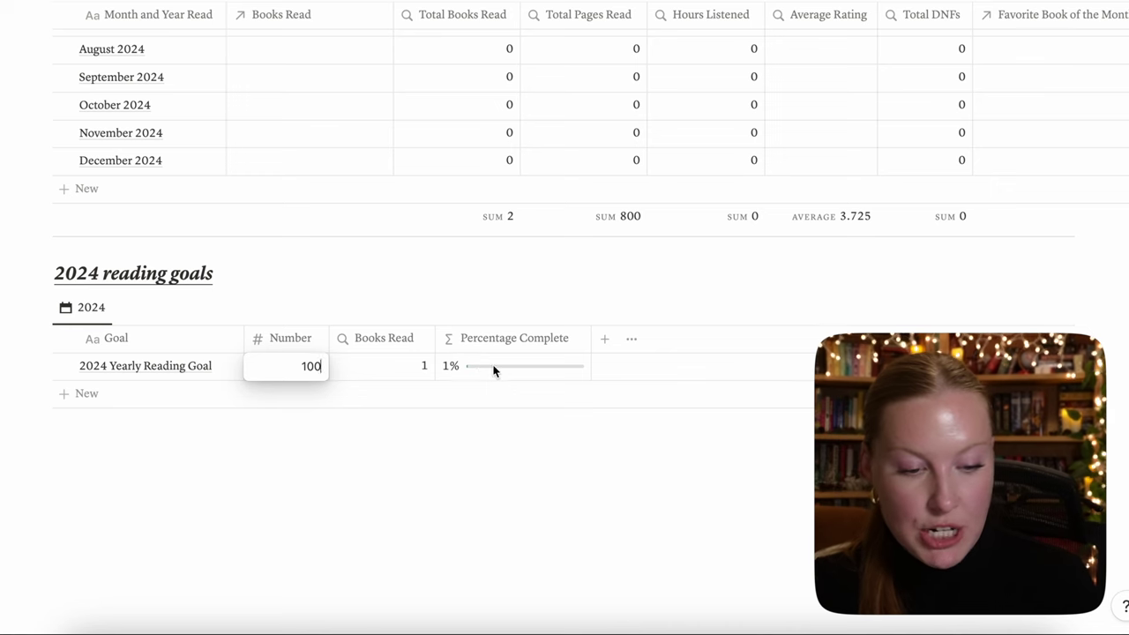
{"action": "key", "text": "Return"}
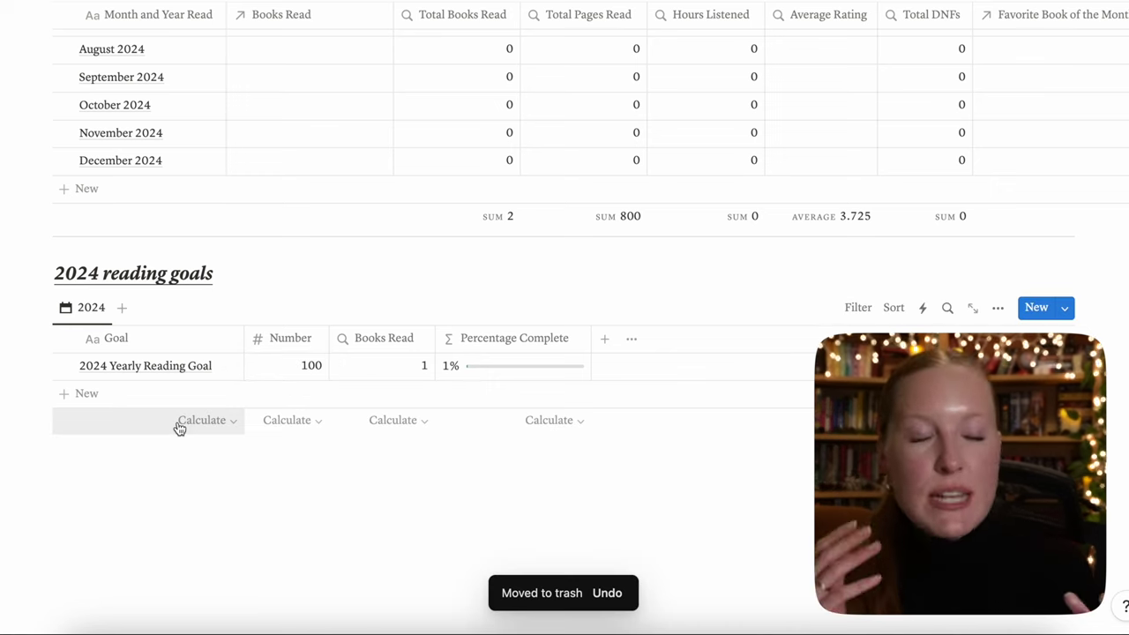
Add a goal named More Non-Fiction to the 2024 reading goals and set its Number to 10.
{"action": "left_click", "coordinate": [82, 395]}
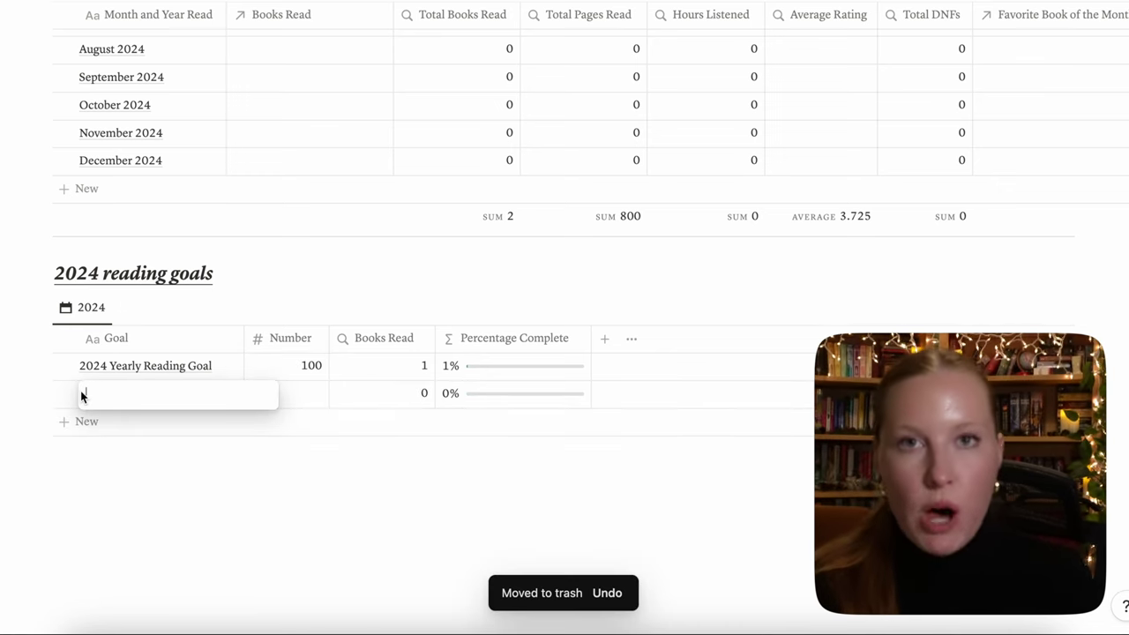
{"action": "type", "text": "More Non-Fiction"}
{"action": "key", "text": "Tab"}
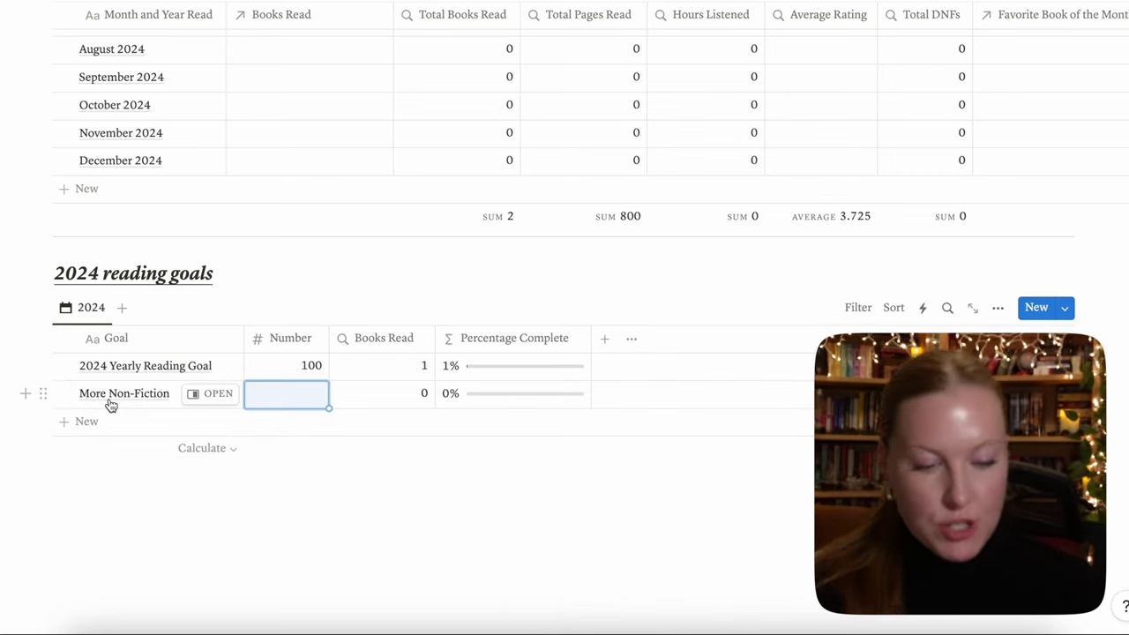
{"action": "left_click", "coordinate": [299, 406]}
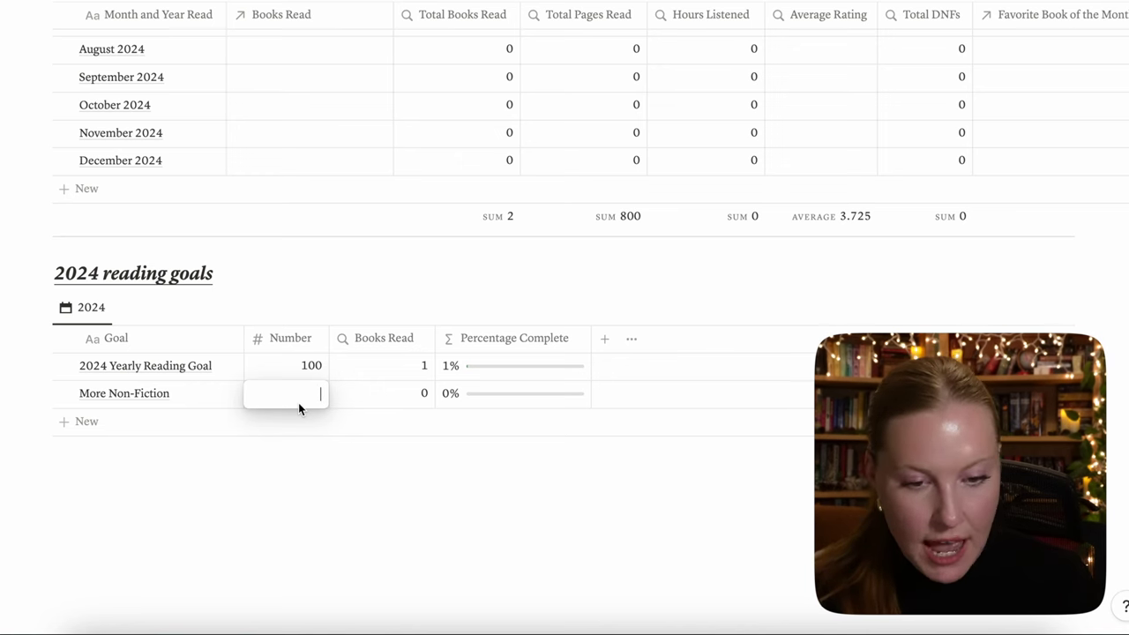
{"action": "key", "text": "Return"}
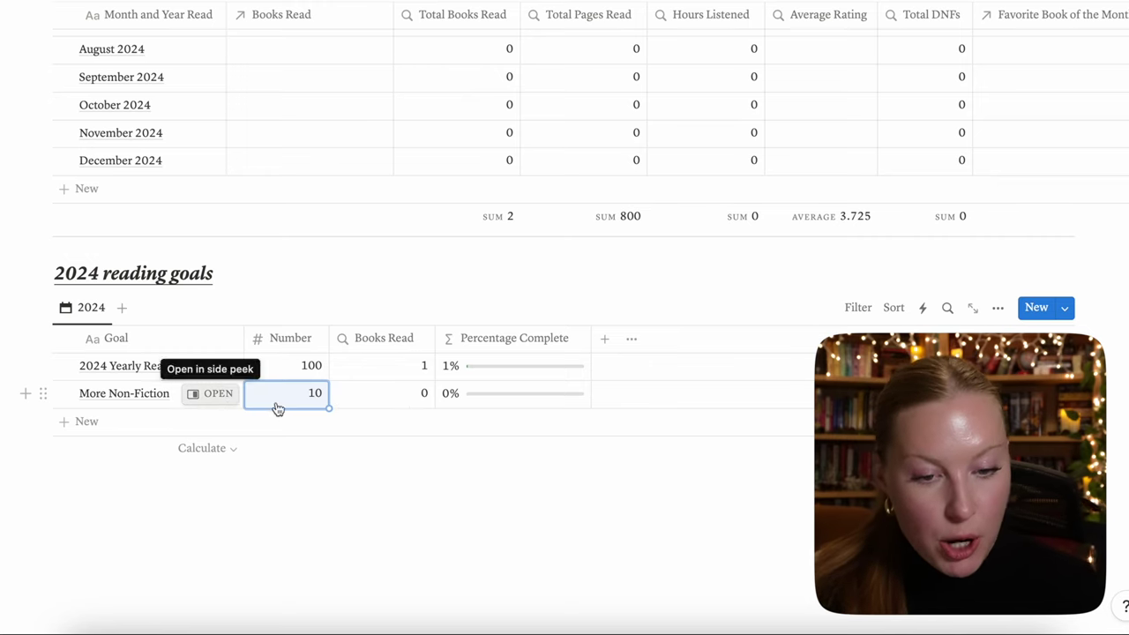
Link Babel to the More Non-Fiction goal in its Add to 2024 Tracker property in my library.
{"action": "scroll", "coordinate": [436, 416], "scroll_direction": "up", "scroll_amount": 15}
{"action": "scroll", "coordinate": [436, 417], "scroll_direction": "up", "scroll_amount": 5}
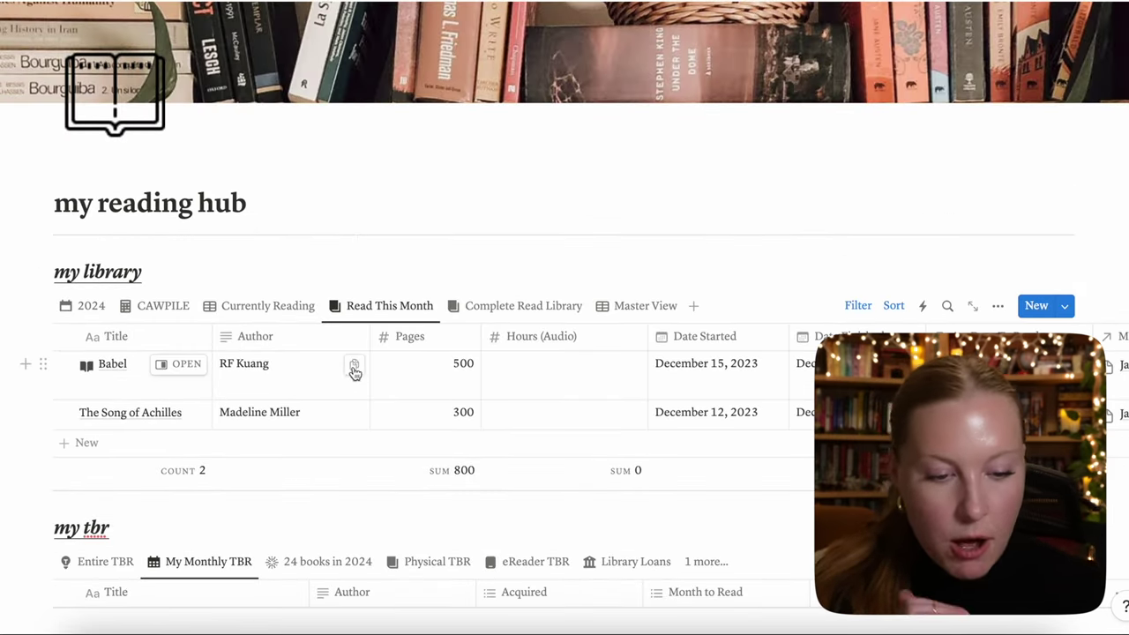
{"action": "scroll", "coordinate": [374, 390], "scroll_direction": "right", "scroll_amount": 15}
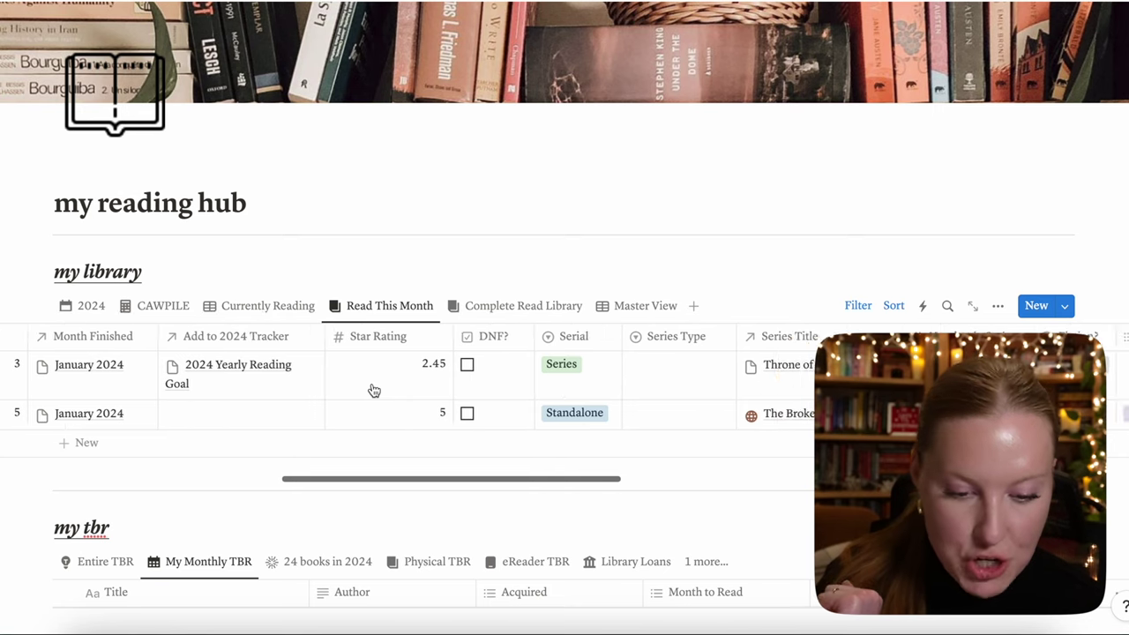
{"action": "scroll", "coordinate": [374, 390], "scroll_direction": "right", "scroll_amount": 5}
{"action": "scroll", "coordinate": [376, 391], "scroll_direction": "left", "scroll_amount": 12}
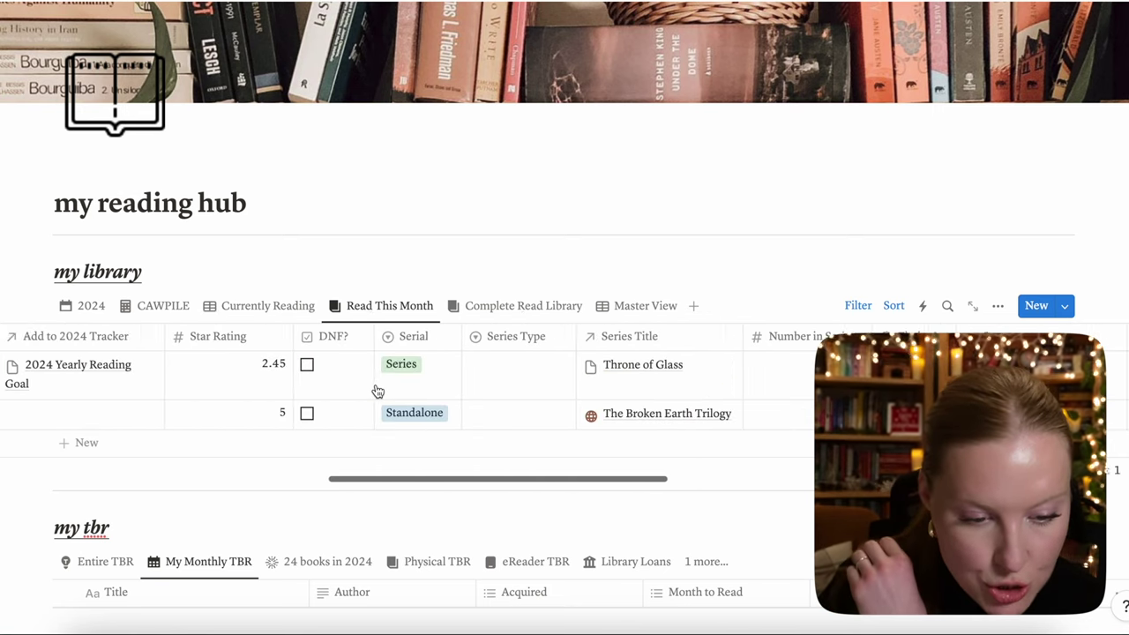
{"action": "scroll", "coordinate": [377, 390], "scroll_direction": "left", "scroll_amount": 4}
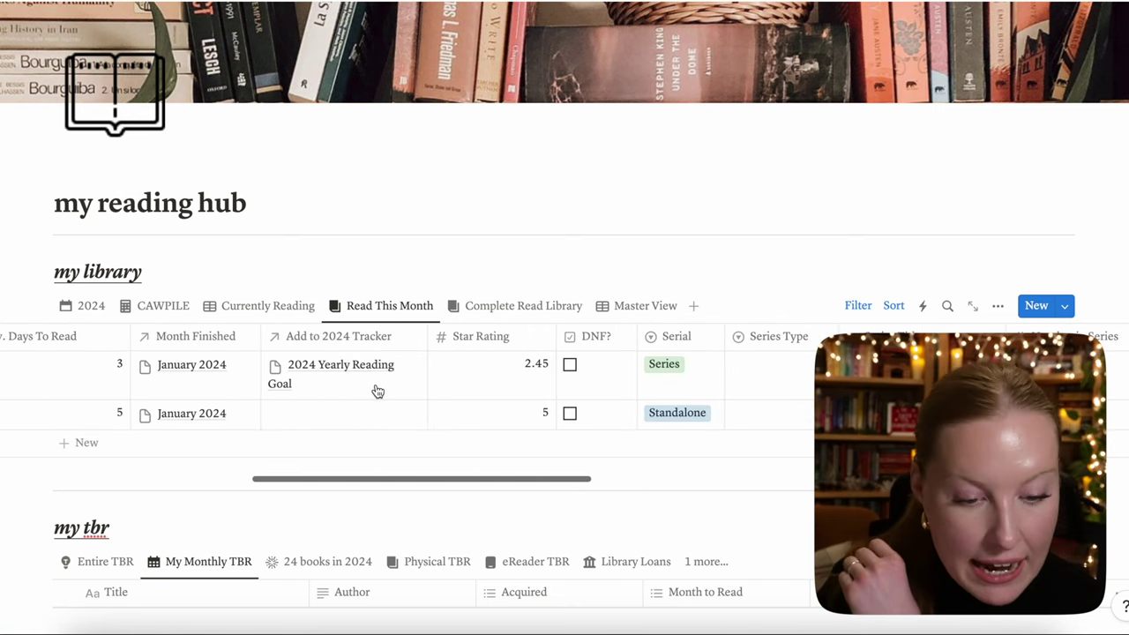
{"action": "left_click", "coordinate": [331, 393]}
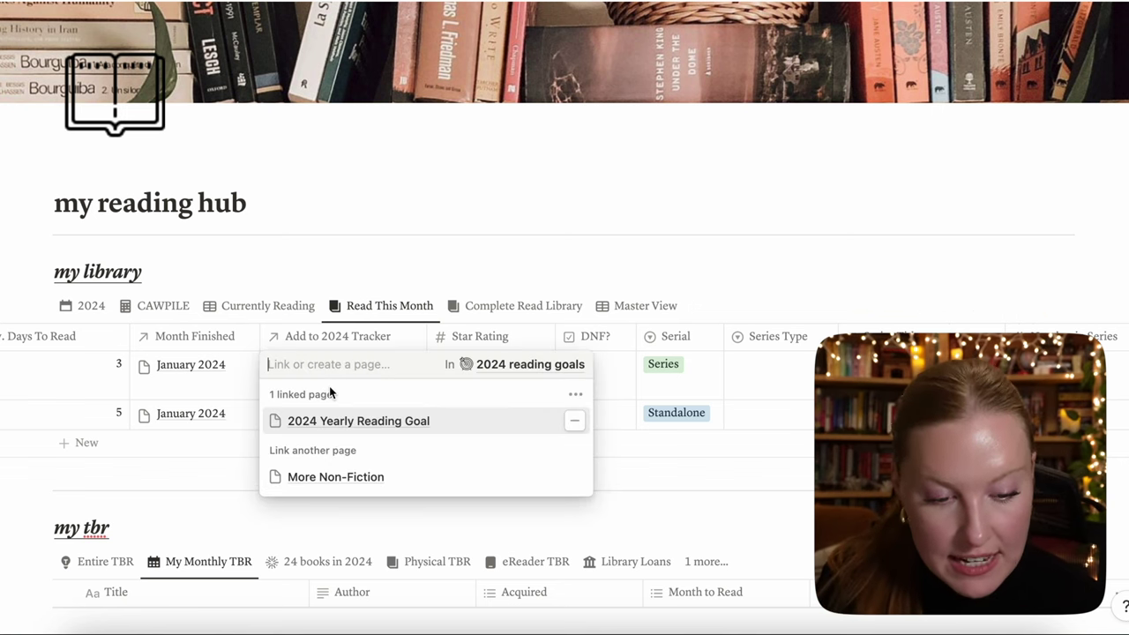
{"action": "left_click", "coordinate": [324, 478]}
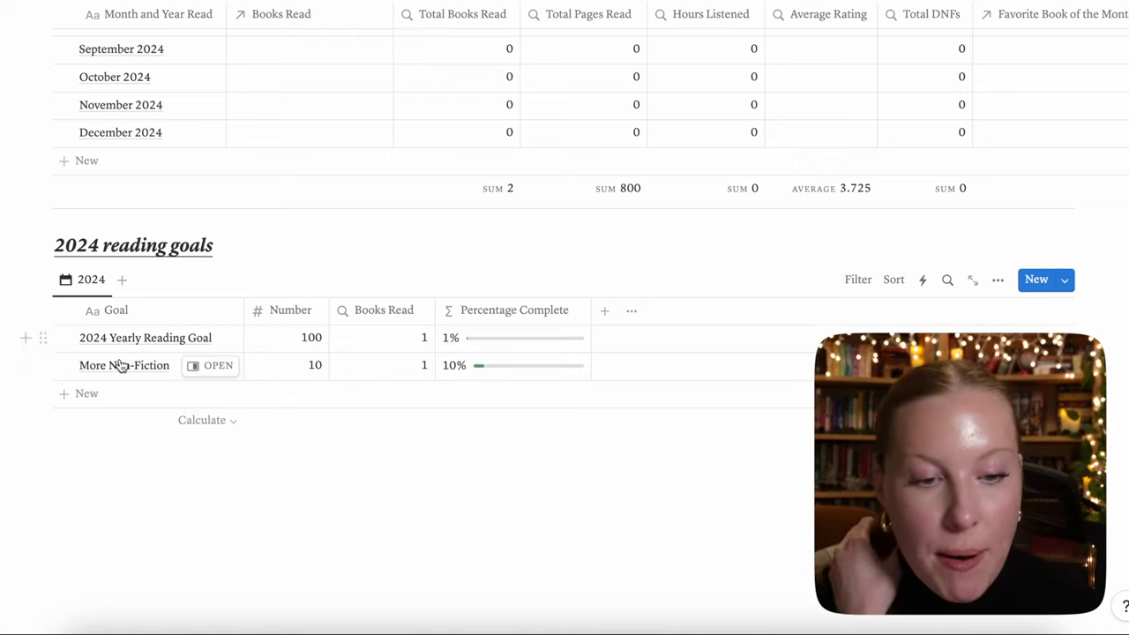
Review the main dashboard and the reading hub's library, TBR, series tracker, 2024 statistics and goals sections, ending on the dashboard.
{"action": "scroll", "coordinate": [121, 366], "scroll_direction": "up", "scroll_amount": 1}
{"action": "scroll", "coordinate": [121, 365], "scroll_direction": "up", "scroll_amount": 20}
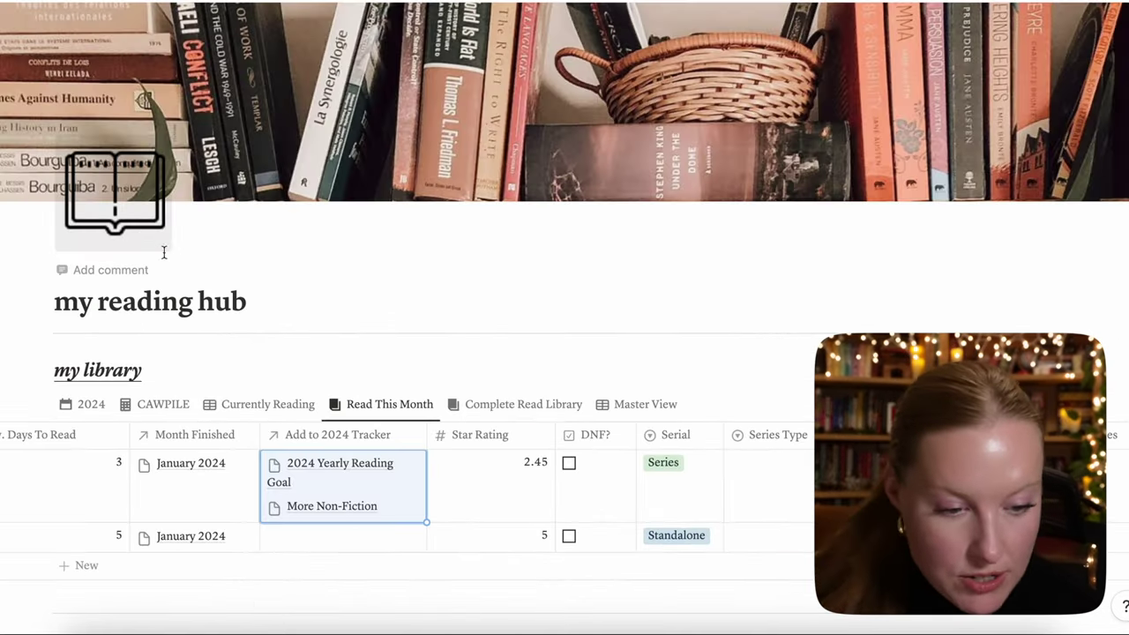
{"action": "left_click", "coordinate": [342, 2]}
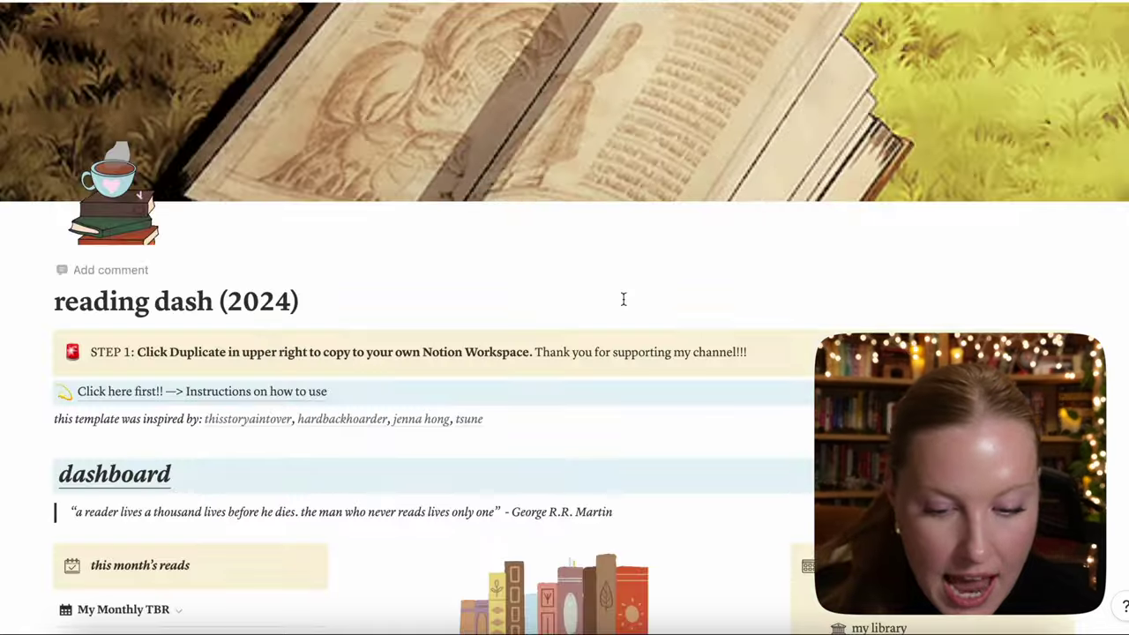
{"action": "scroll", "coordinate": [622, 297], "scroll_direction": "down", "scroll_amount": 10}
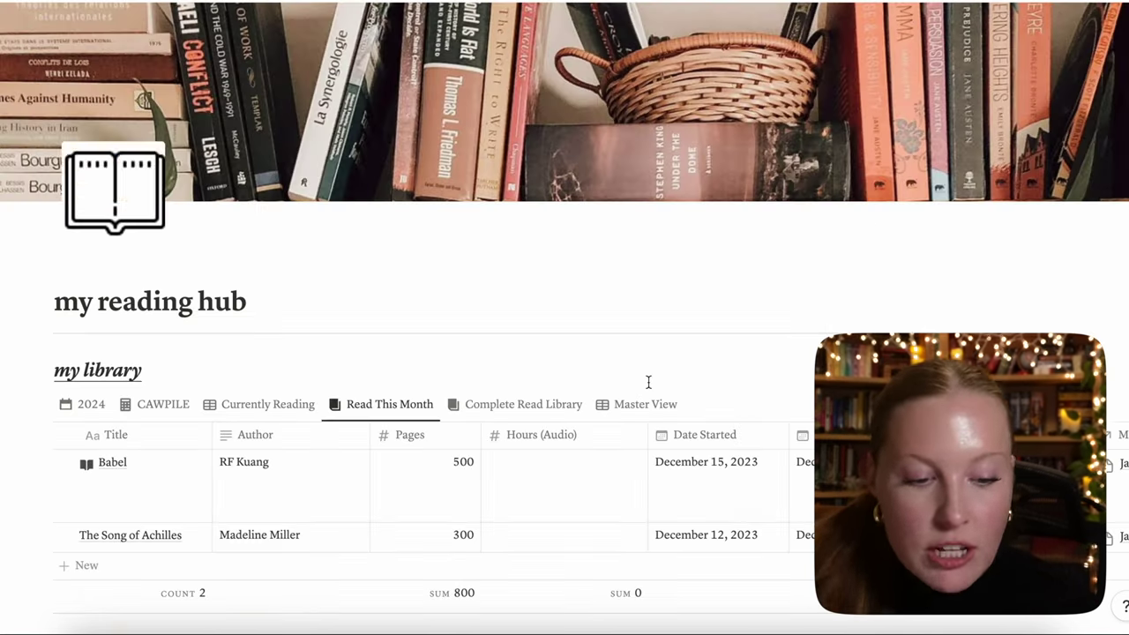
{"action": "scroll", "coordinate": [648, 383], "scroll_direction": "down", "scroll_amount": 4}
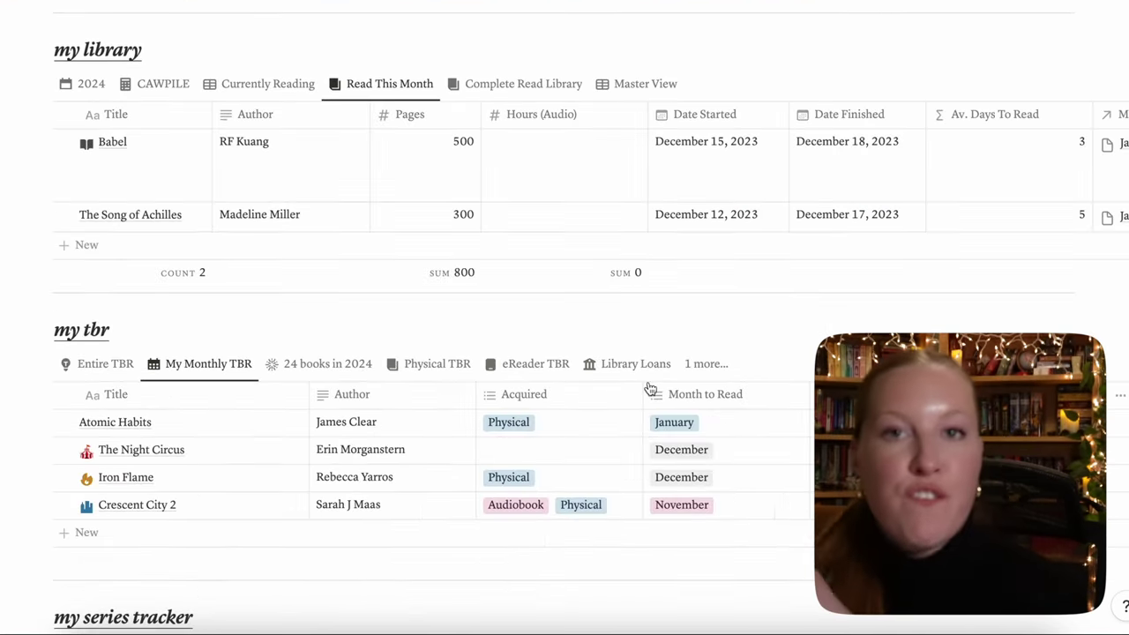
{"action": "scroll", "coordinate": [650, 389], "scroll_direction": "down", "scroll_amount": 10}
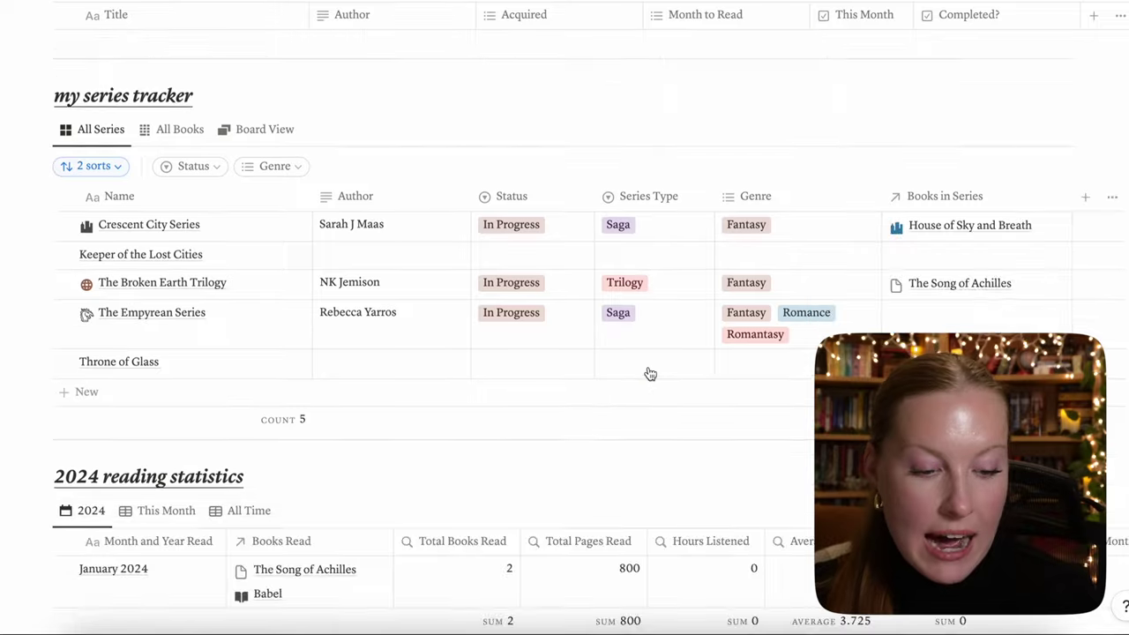
{"action": "scroll", "coordinate": [650, 374], "scroll_direction": "down", "scroll_amount": 5}
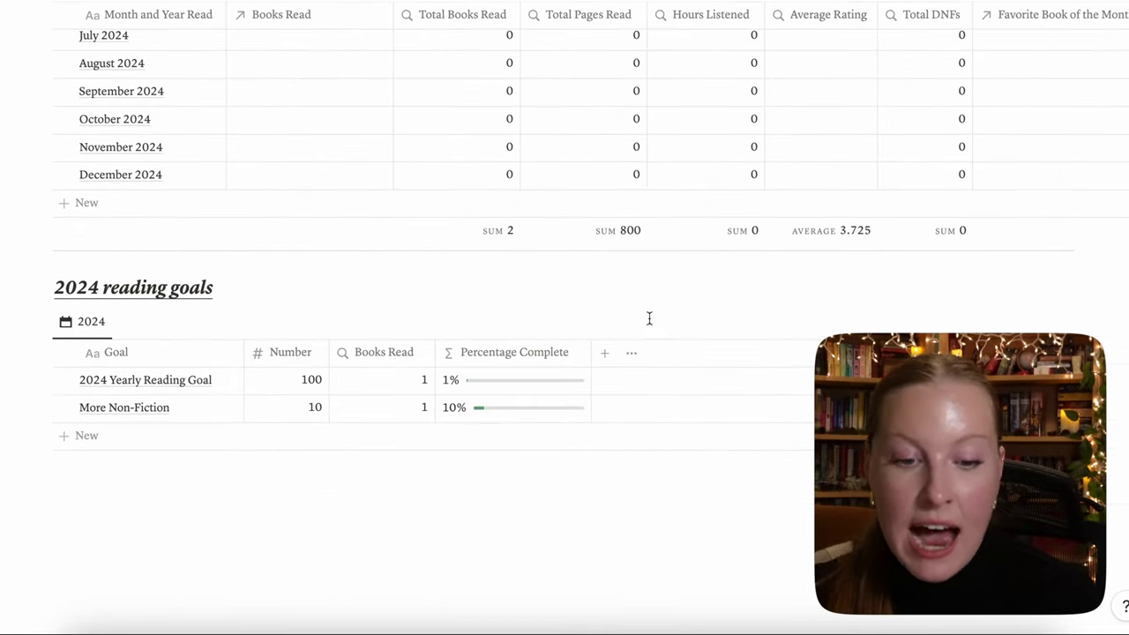
{"action": "scroll", "coordinate": [650, 325], "scroll_direction": "up", "scroll_amount": 4}
{"action": "scroll", "coordinate": [650, 324], "scroll_direction": "up", "scroll_amount": 15}
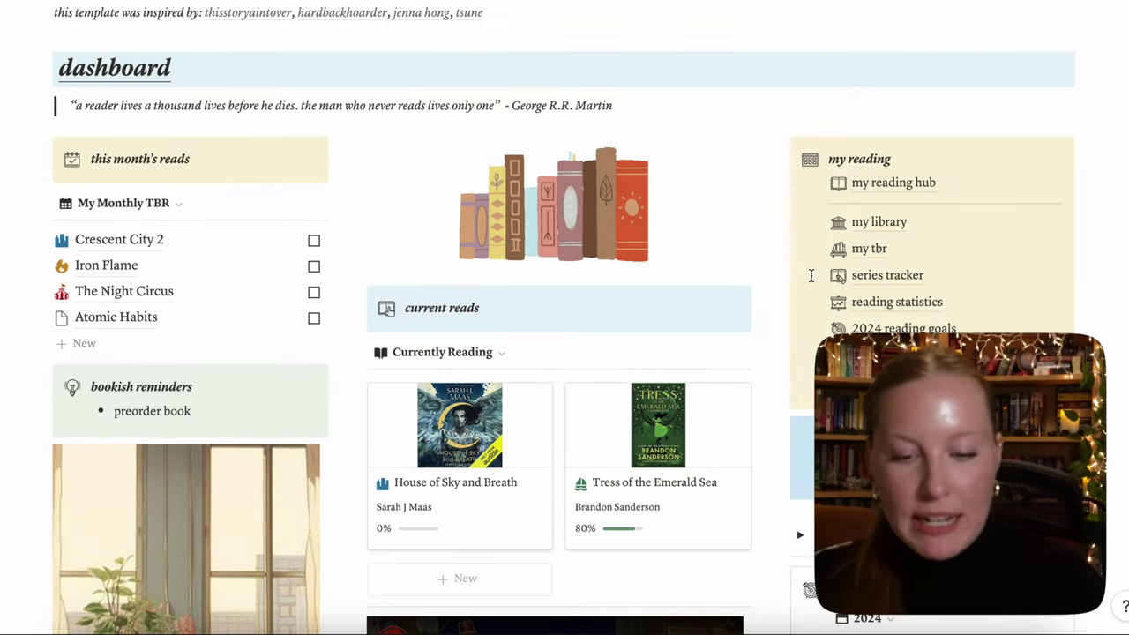
View the my tbr and series tracker pages linked under my reading, returning to the dashboard after each.
{"action": "mouse_move", "coordinate": [880, 228]}
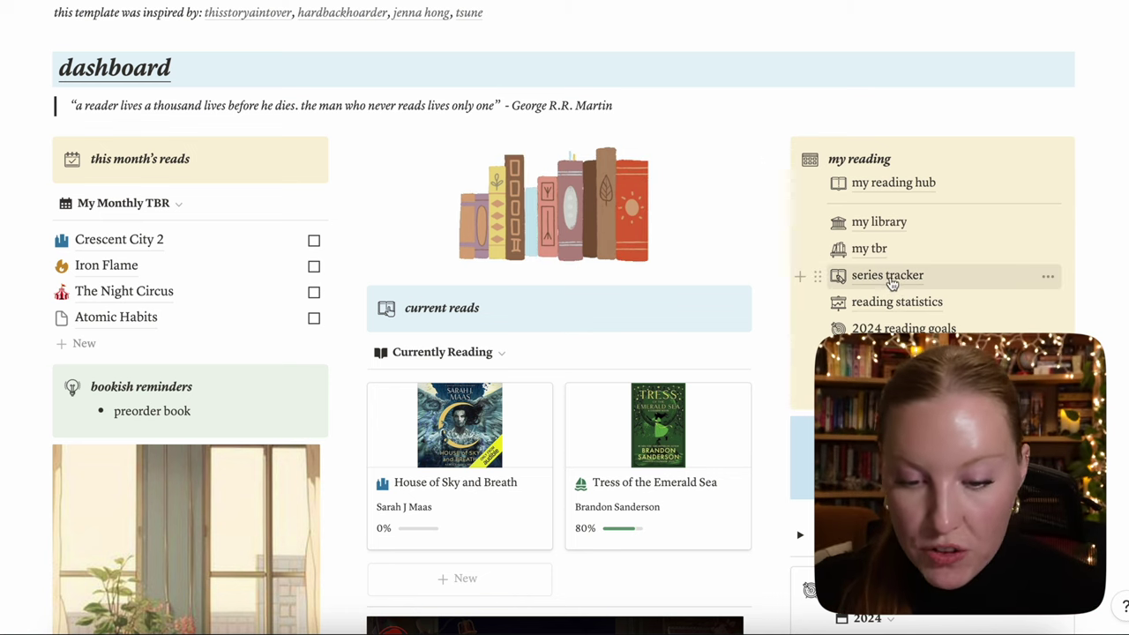
{"action": "left_click", "coordinate": [871, 251]}
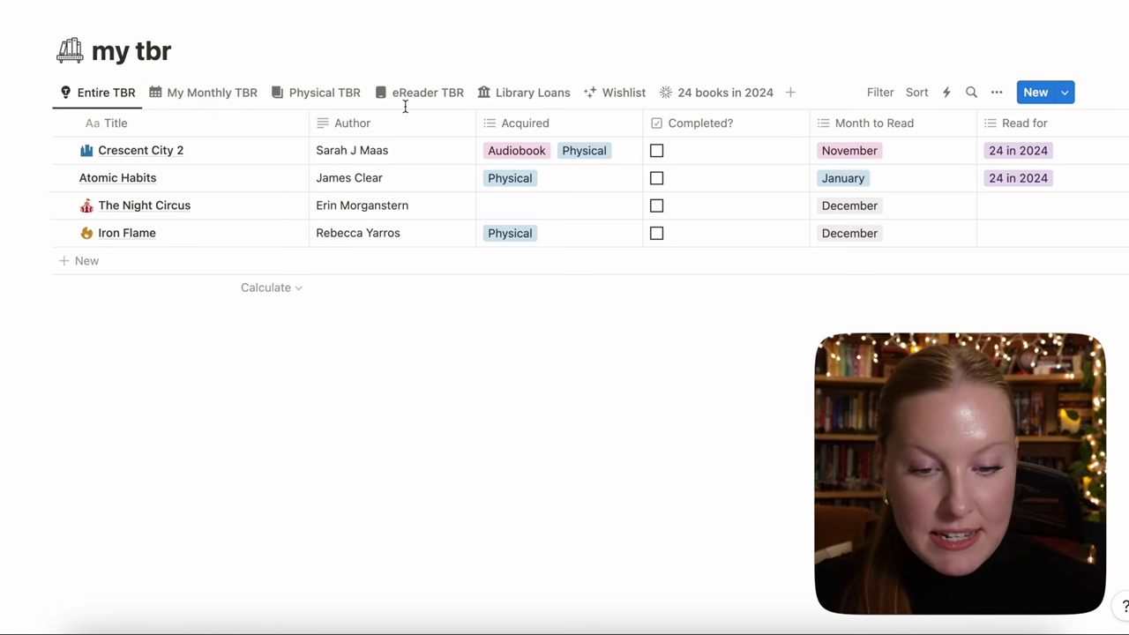
{"action": "scroll", "coordinate": [404, 106], "scroll_direction": "right", "scroll_amount": 5}
{"action": "scroll", "coordinate": [403, 106], "scroll_direction": "left", "scroll_amount": 5}
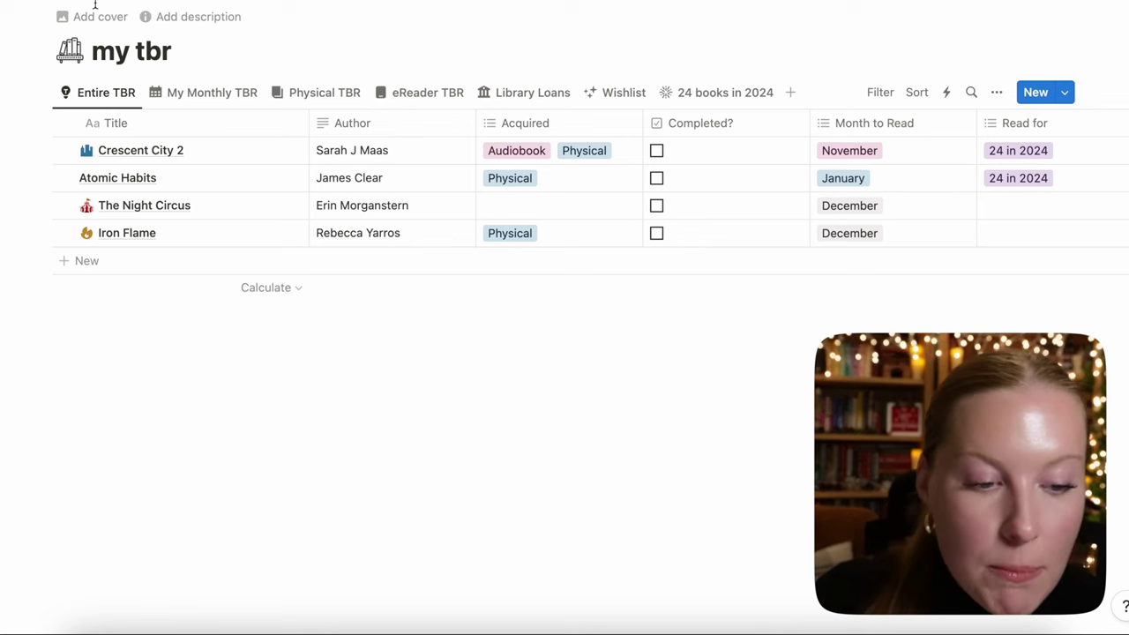
{"action": "left_click", "coordinate": [68, 3]}
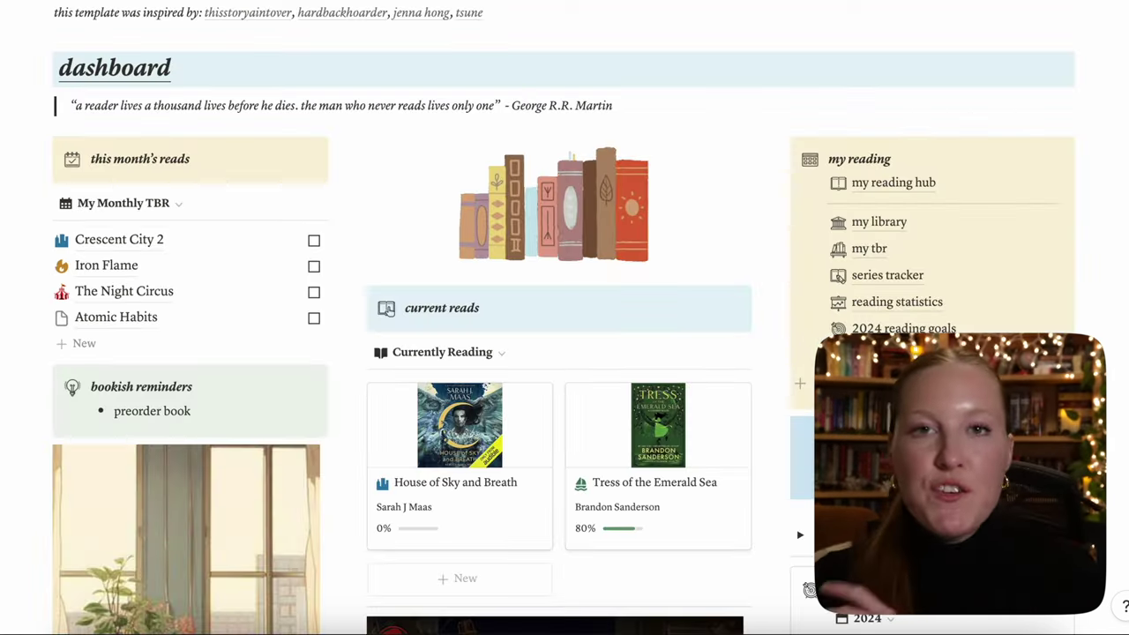
{"action": "left_click", "coordinate": [884, 276]}
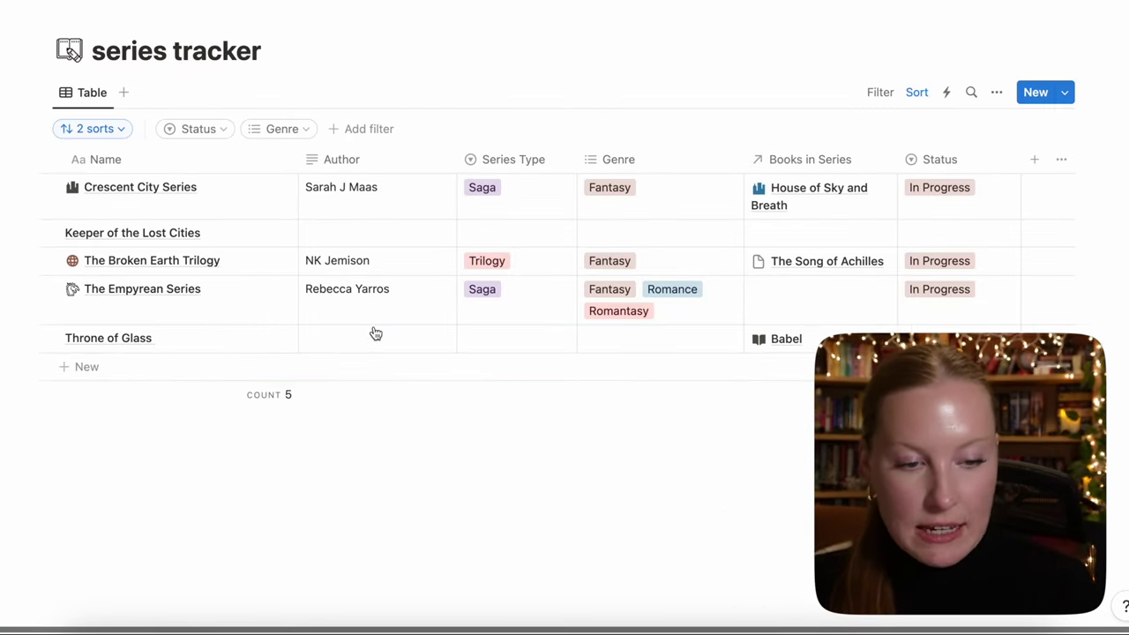
{"action": "left_click", "coordinate": [68, 1]}
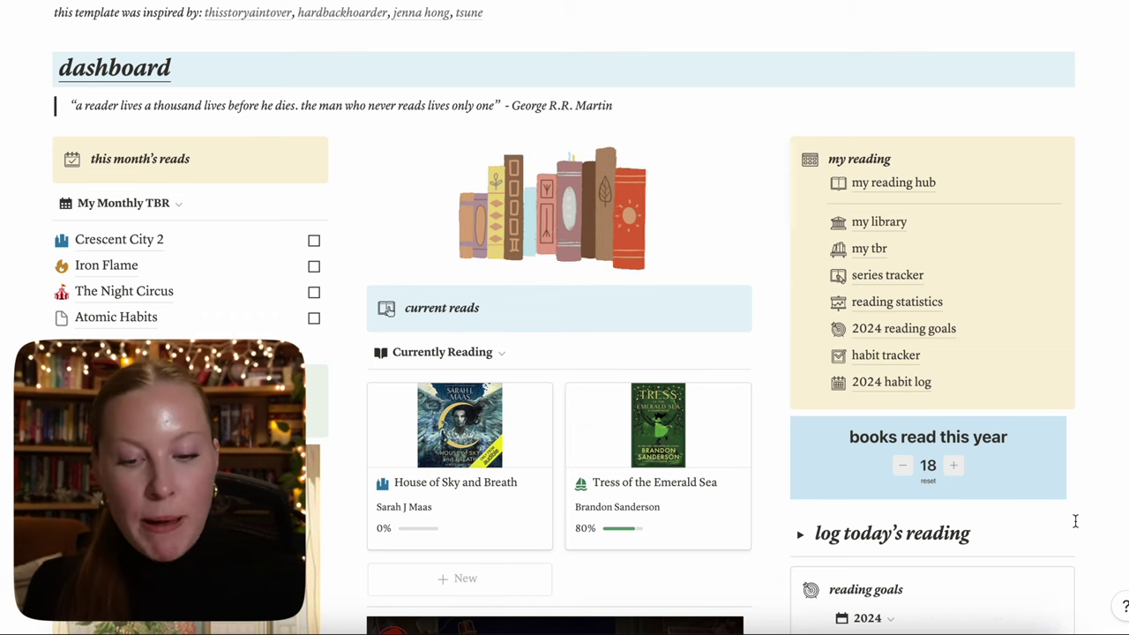
Expand the log today's reading section on the dashboard and the 2024 habit log inside it.
{"action": "scroll", "coordinate": [1081, 507], "scroll_direction": "down", "scroll_amount": 3}
{"action": "scroll", "coordinate": [1086, 496], "scroll_direction": "down", "scroll_amount": 3}
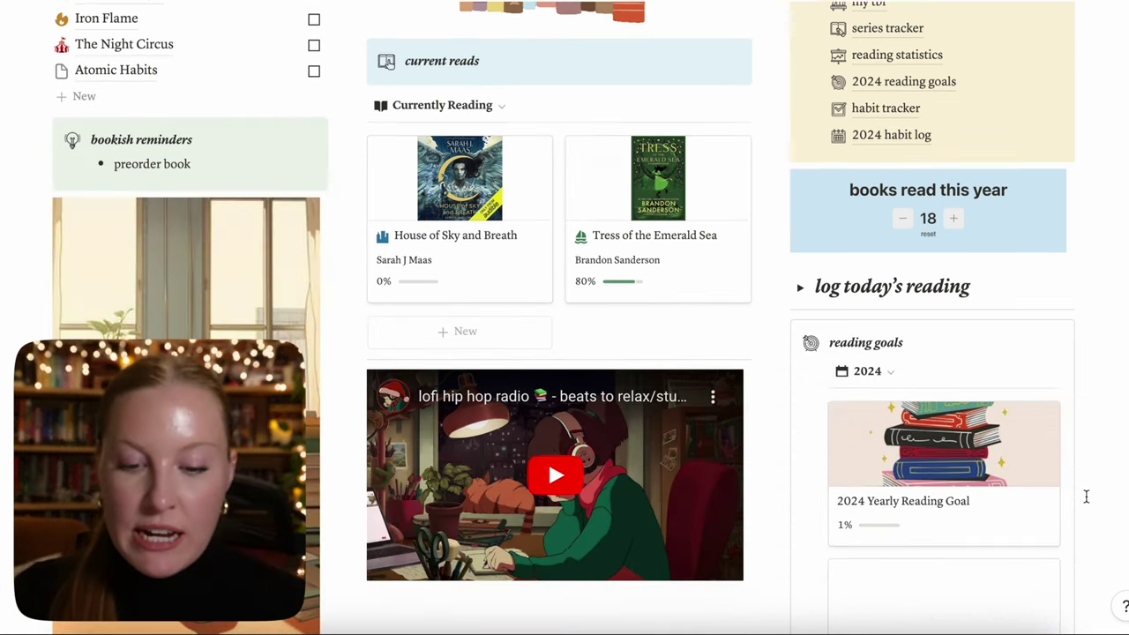
{"action": "left_click", "coordinate": [800, 278]}
{"action": "scroll", "coordinate": [743, 542], "scroll_direction": "down", "scroll_amount": 3}
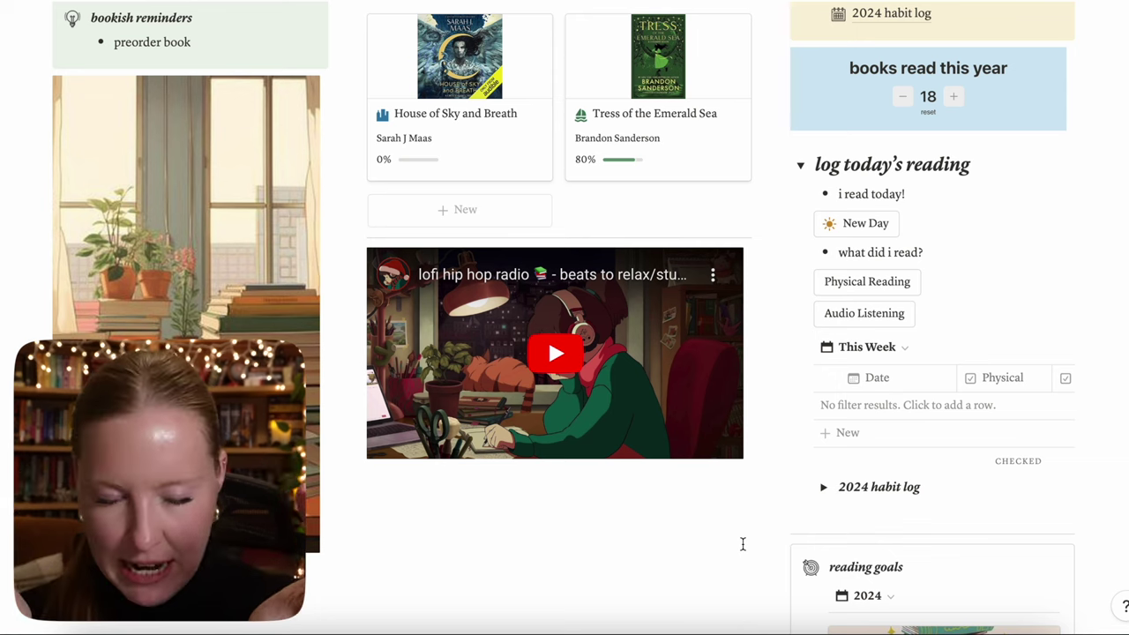
{"action": "left_click", "coordinate": [823, 487]}
{"action": "scroll", "coordinate": [945, 499], "scroll_direction": "down", "scroll_amount": 3}
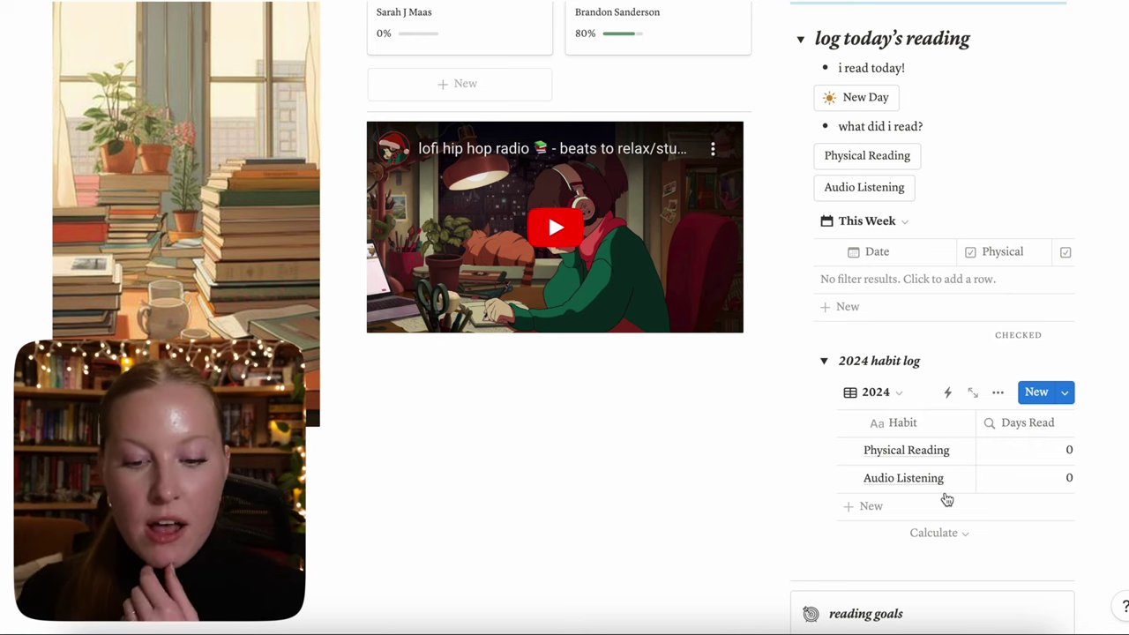
Open the 2024 habit log page from the my reading list on the dashboard.
{"action": "scroll", "coordinate": [873, 397], "scroll_direction": "up", "scroll_amount": 8}
{"action": "scroll", "coordinate": [832, 396], "scroll_direction": "down", "scroll_amount": 2}
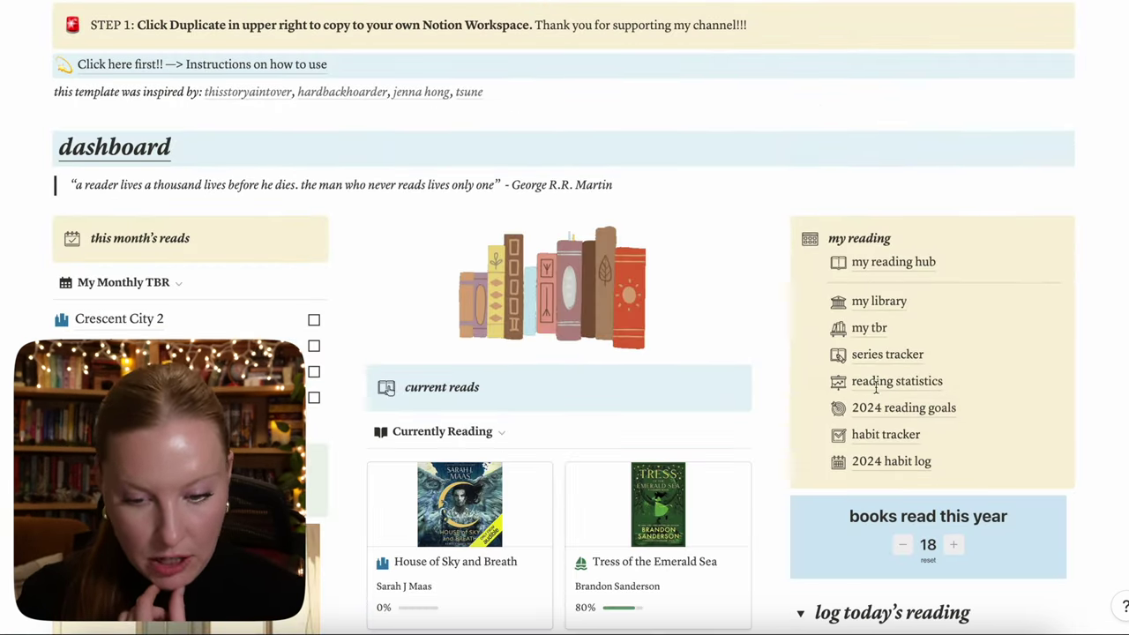
{"action": "left_click", "coordinate": [887, 461]}
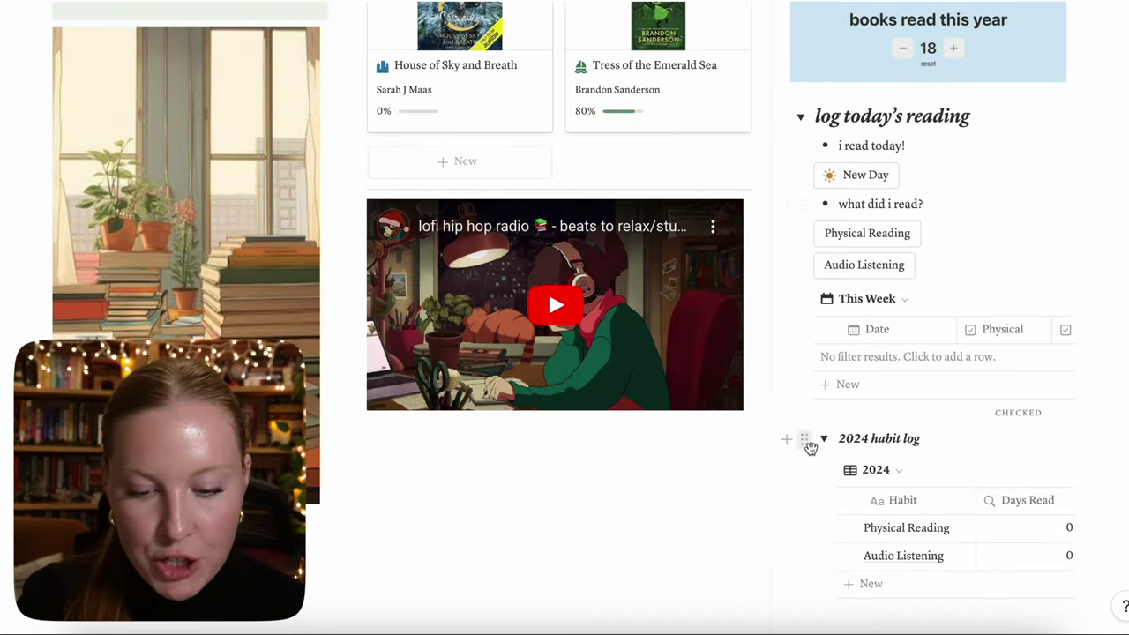
Collapse the 2024 habit log, create a new day's entry under log today's reading and log physical reading for it.
{"action": "left_click", "coordinate": [824, 441]}
{"action": "left_click", "coordinate": [800, 117]}
{"action": "left_click", "coordinate": [801, 116]}
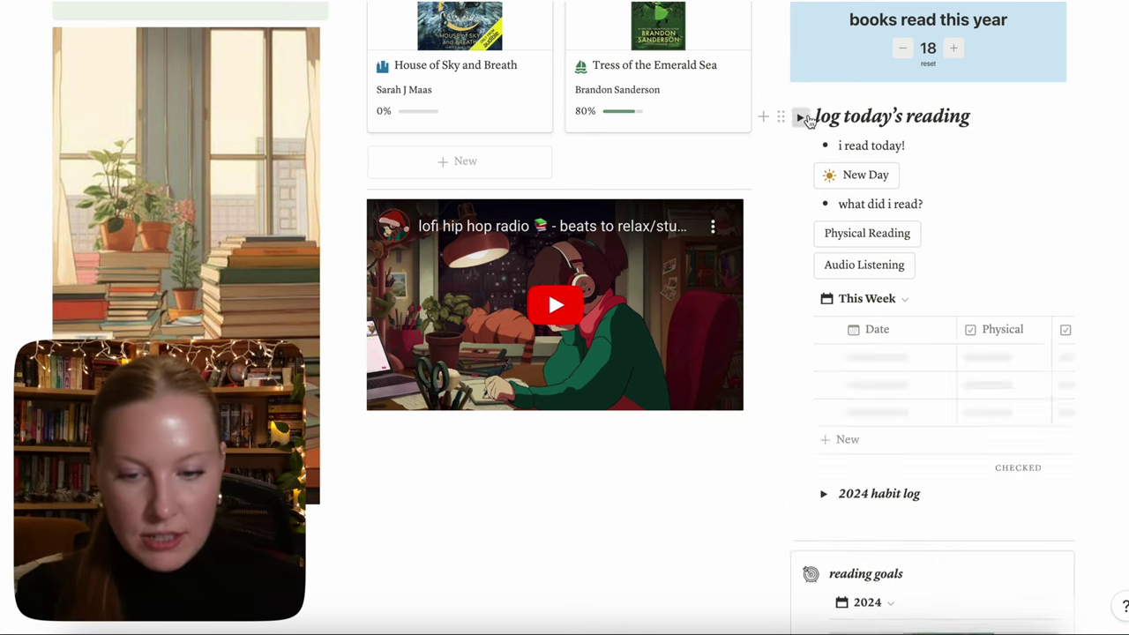
{"action": "left_click", "coordinate": [853, 176]}
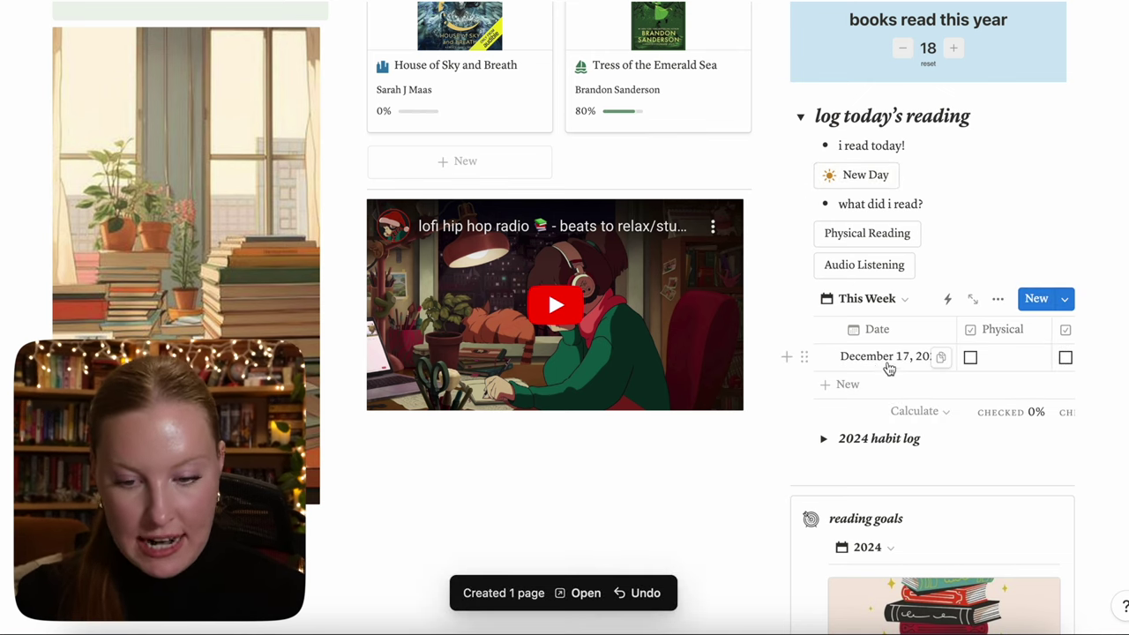
{"action": "left_click", "coordinate": [897, 236]}
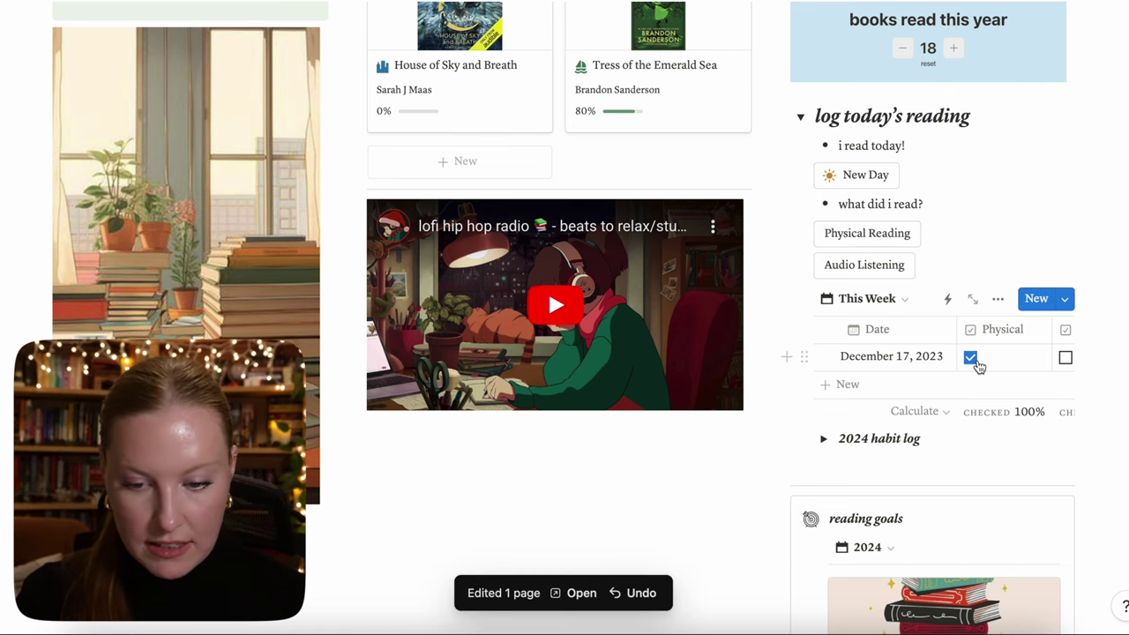
{"action": "scroll", "coordinate": [977, 367], "scroll_direction": "right", "scroll_amount": 5}
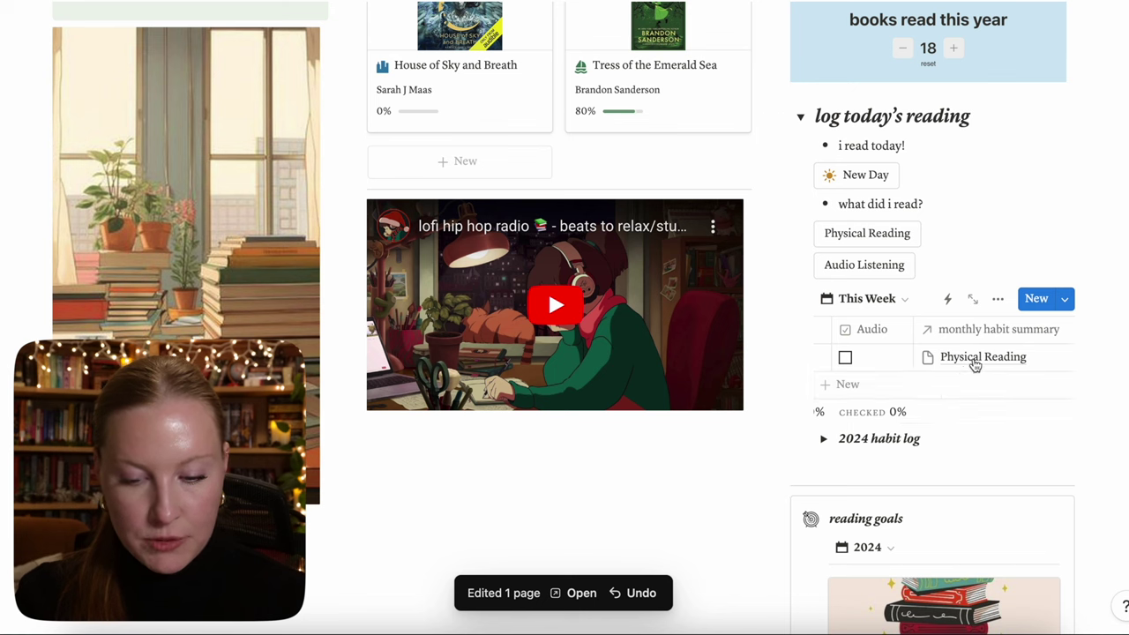
{"action": "scroll", "coordinate": [979, 359], "scroll_direction": "left", "scroll_amount": 5}
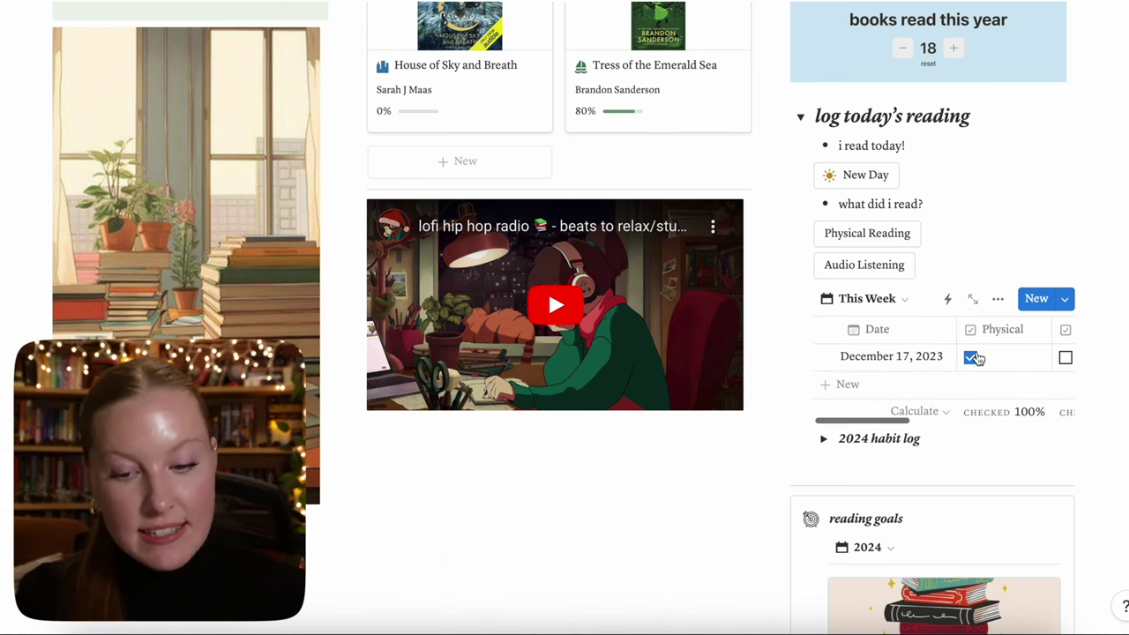
Log audio listening for the new day and review the Physical and Audio columns of its entry.
{"action": "left_click", "coordinate": [878, 266]}
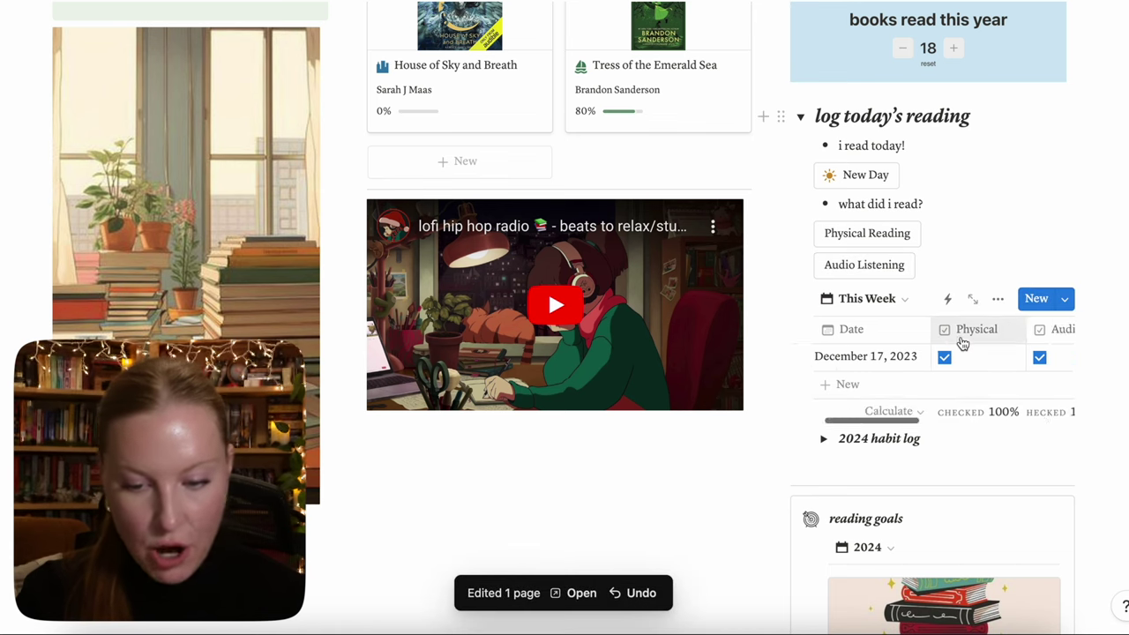
{"action": "scroll", "coordinate": [966, 345], "scroll_direction": "right", "scroll_amount": 3}
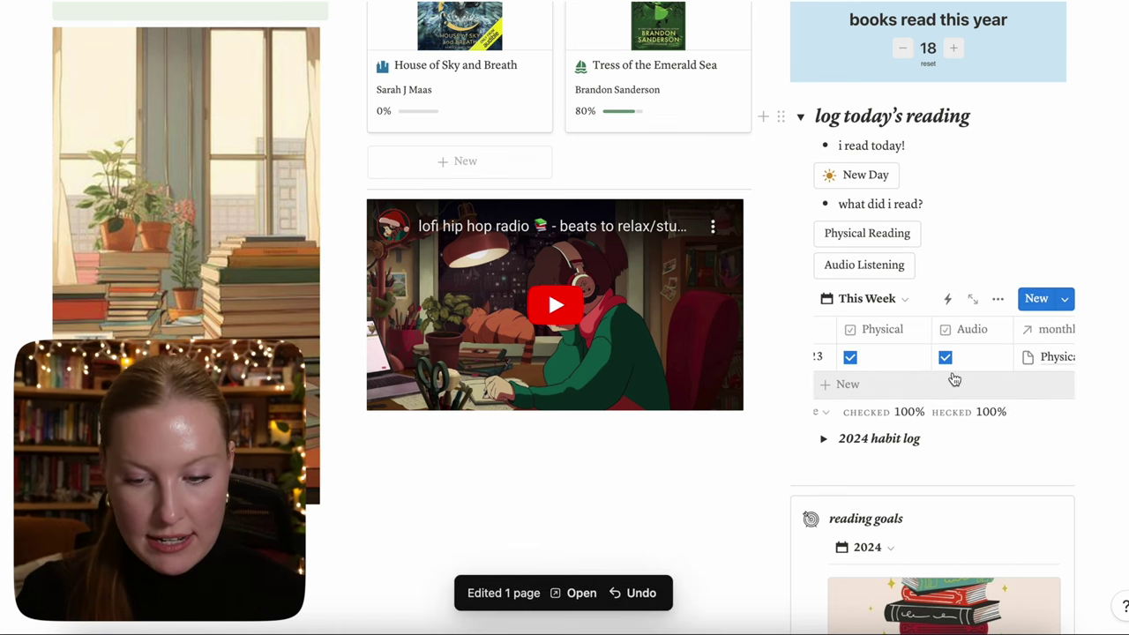
{"action": "scroll", "coordinate": [942, 353], "scroll_direction": "right", "scroll_amount": 3}
{"action": "scroll", "coordinate": [944, 353], "scroll_direction": "left", "scroll_amount": 6}
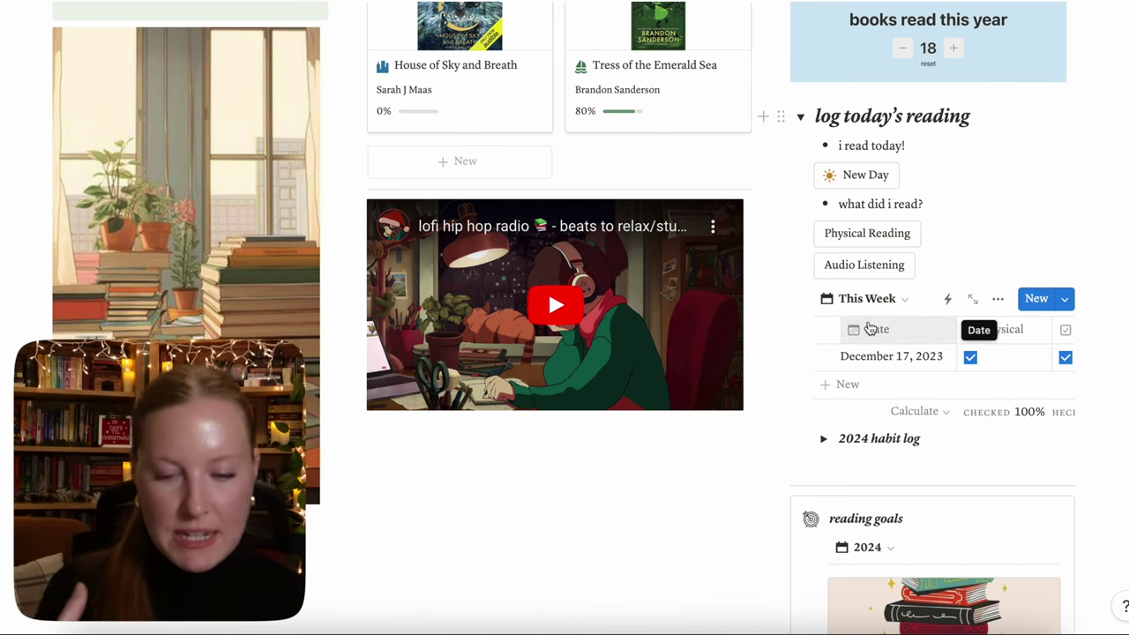
{"action": "scroll", "coordinate": [821, 461], "scroll_direction": "up", "scroll_amount": 1}
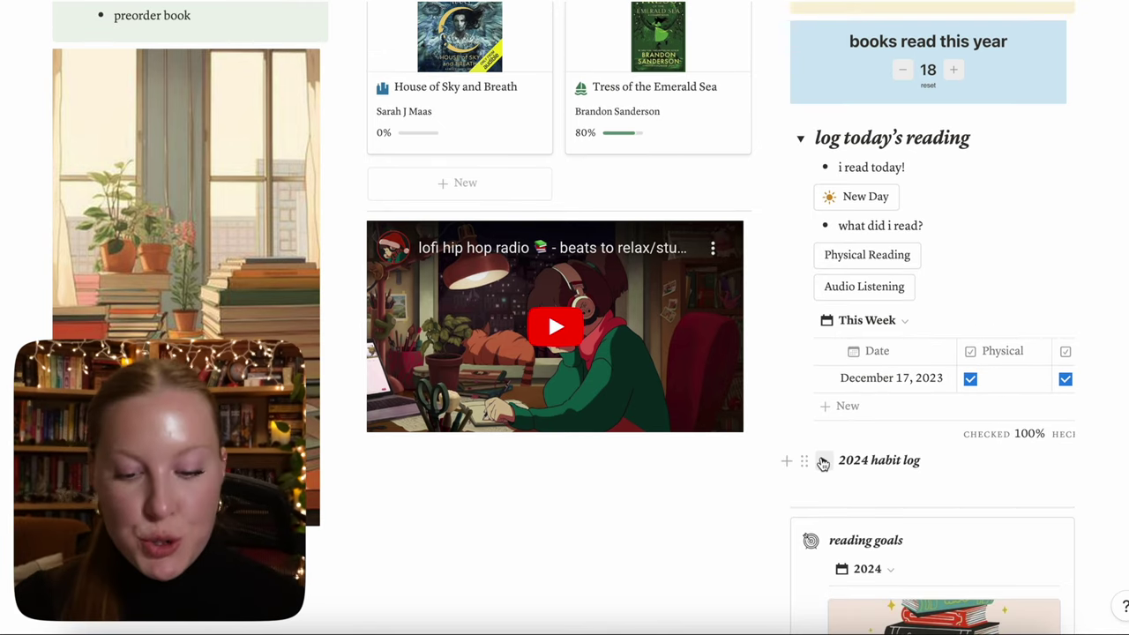
Expand the 2024 habit log under log today's reading and examine its days read and progress bar for both habits.
{"action": "left_click", "coordinate": [822, 462]}
{"action": "scroll", "coordinate": [822, 464], "scroll_direction": "down", "scroll_amount": 3}
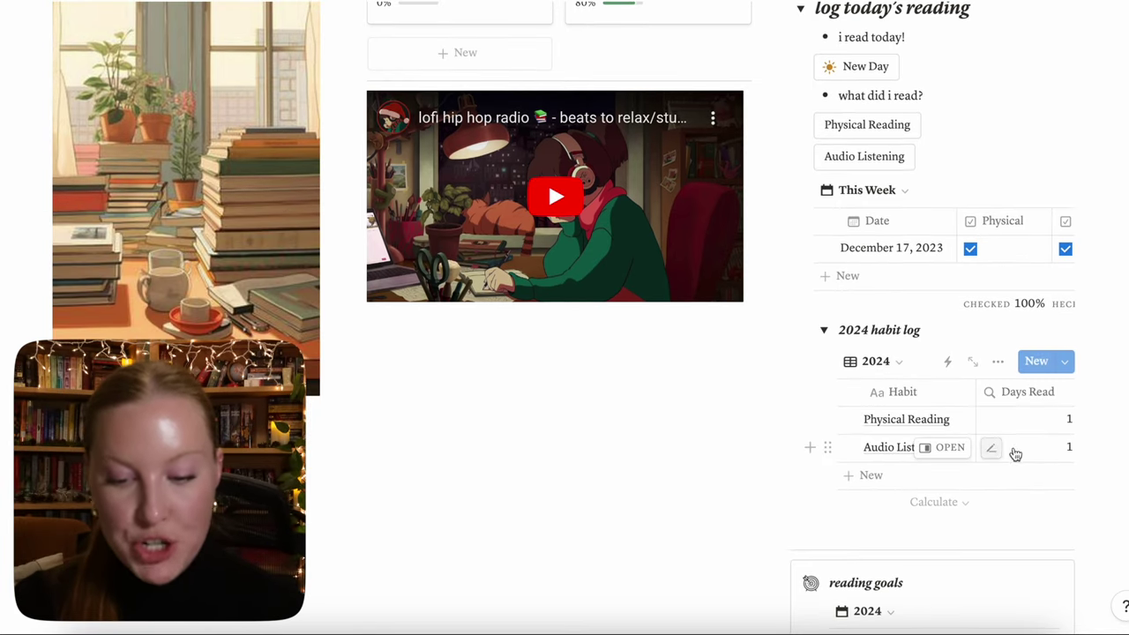
{"action": "scroll", "coordinate": [1010, 450], "scroll_direction": "right", "scroll_amount": 3}
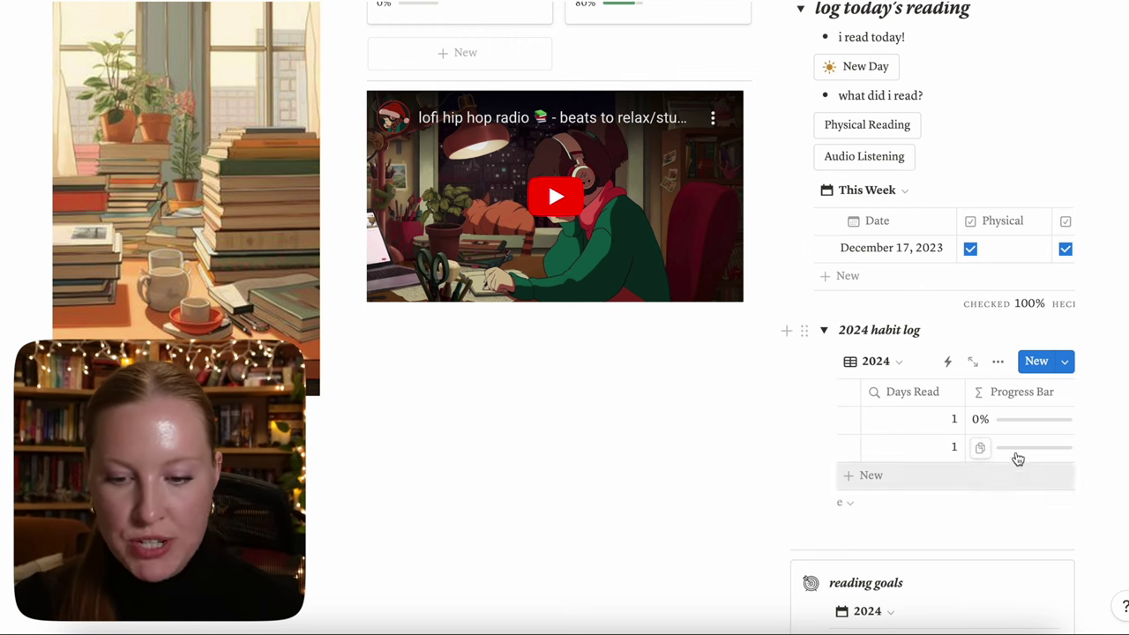
{"action": "scroll", "coordinate": [1011, 449], "scroll_direction": "right", "scroll_amount": 2}
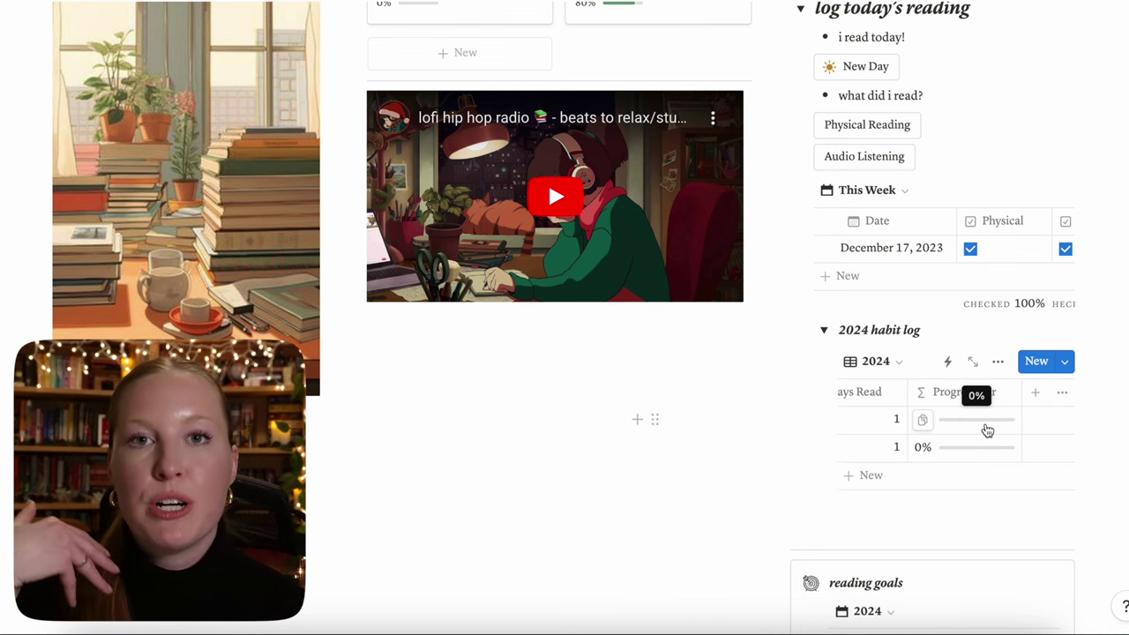
{"action": "scroll", "coordinate": [979, 424], "scroll_direction": "left", "scroll_amount": 2}
{"action": "scroll", "coordinate": [970, 415], "scroll_direction": "up", "scroll_amount": 2}
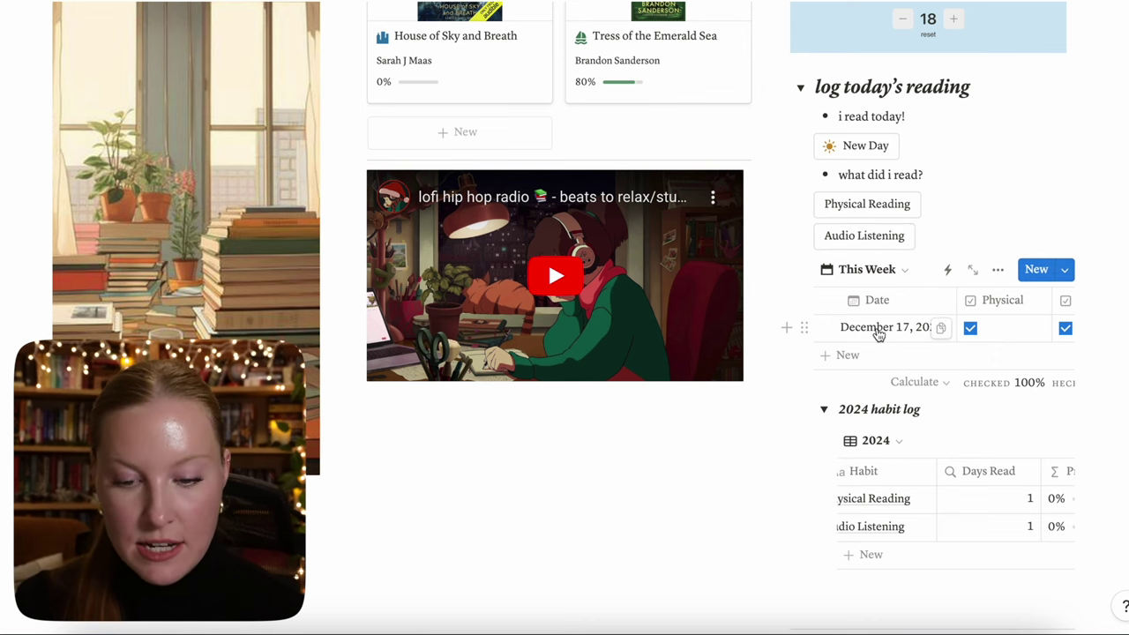
Uncheck Audio for the December 17, 2023 entry and unlink Audio Listening from its monthly habit summary.
{"action": "scroll", "coordinate": [878, 334], "scroll_direction": "right", "scroll_amount": 3}
{"action": "left_click", "coordinate": [920, 329]}
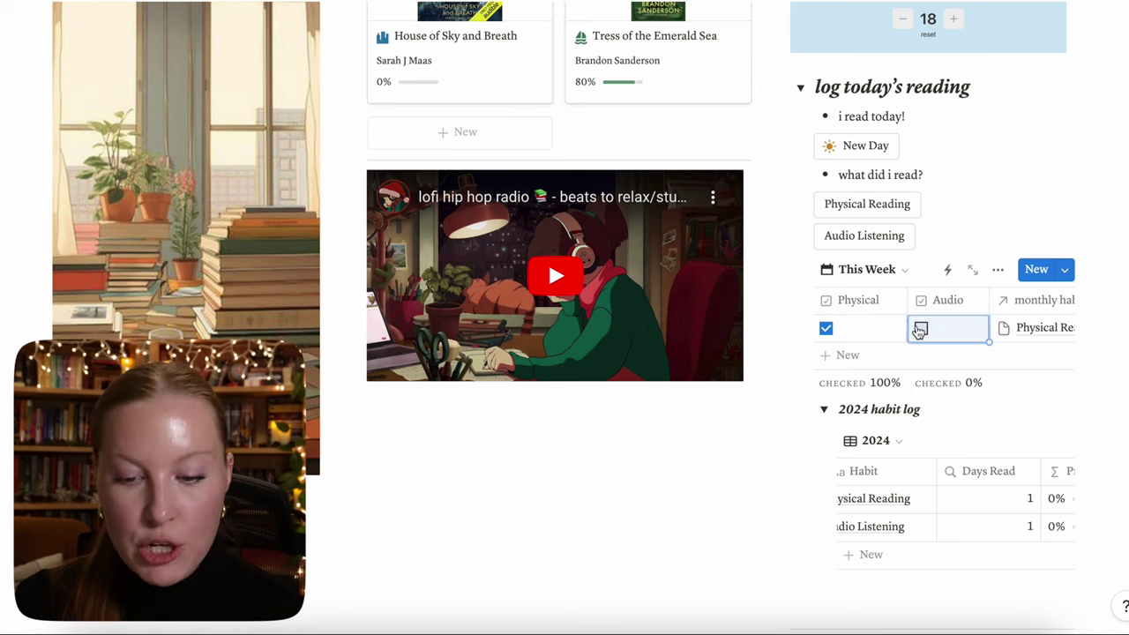
{"action": "scroll", "coordinate": [920, 329], "scroll_direction": "right", "scroll_amount": 4}
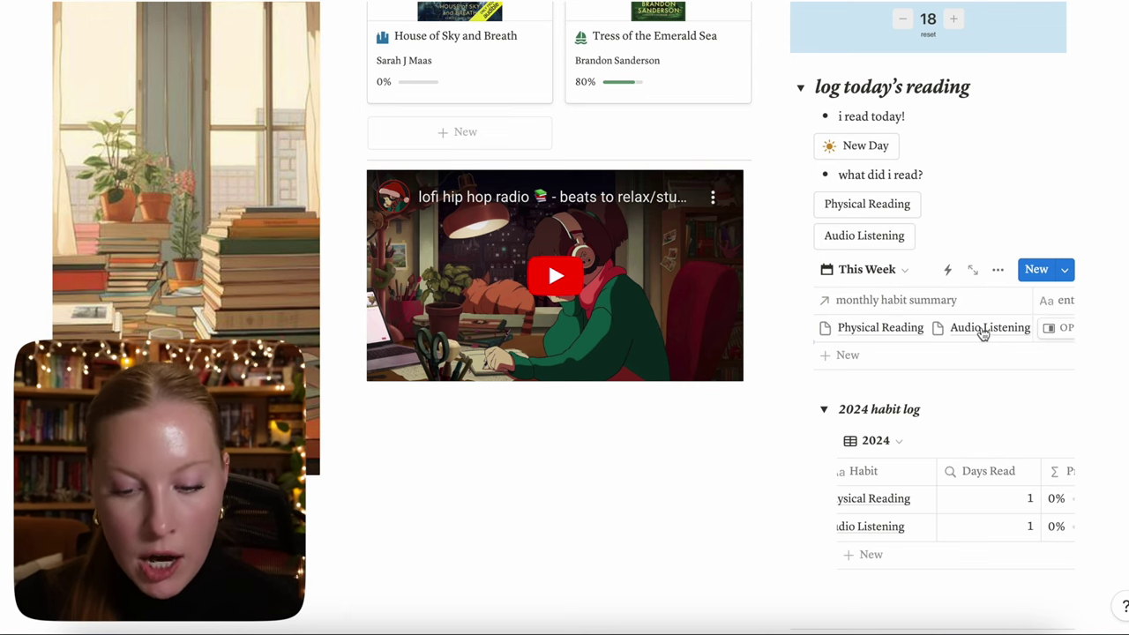
{"action": "left_click", "coordinate": [981, 334]}
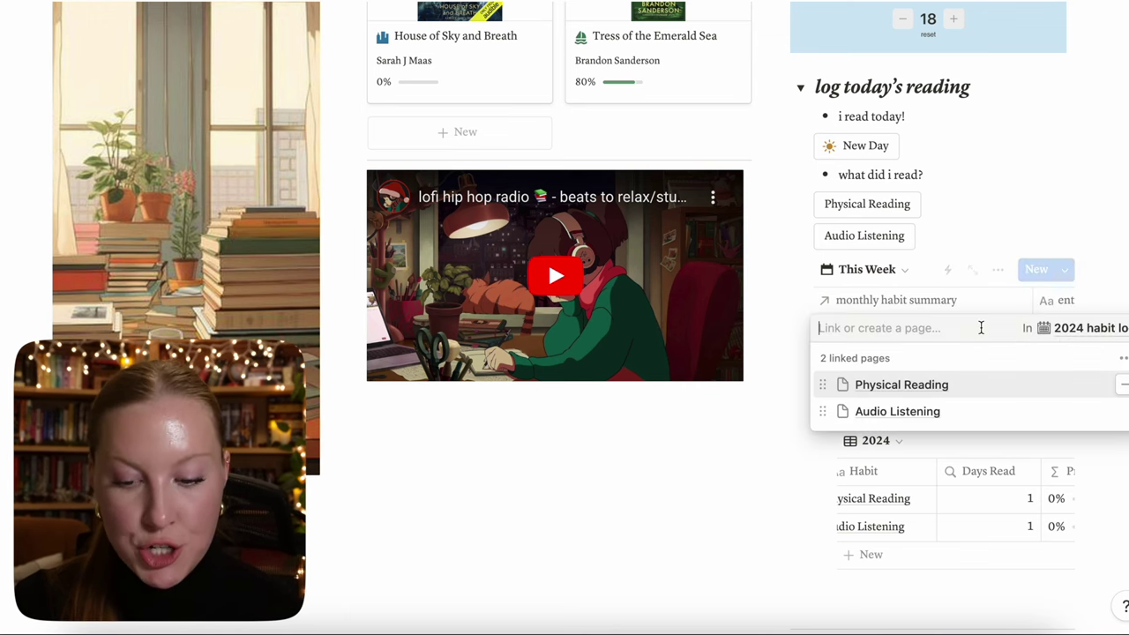
{"action": "left_click", "coordinate": [1122, 411]}
{"action": "key", "text": "Escape"}
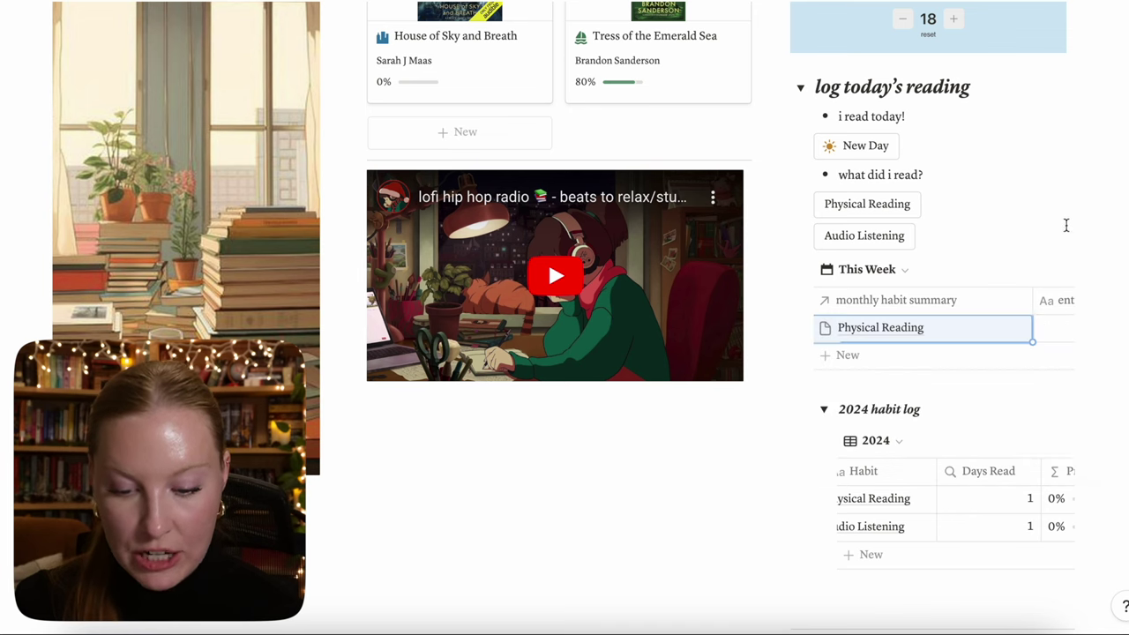
Compare the habits' days read in the 2024 habit log with the checked percentages in the This Week table.
{"action": "scroll", "coordinate": [952, 549], "scroll_direction": "left", "scroll_amount": 2}
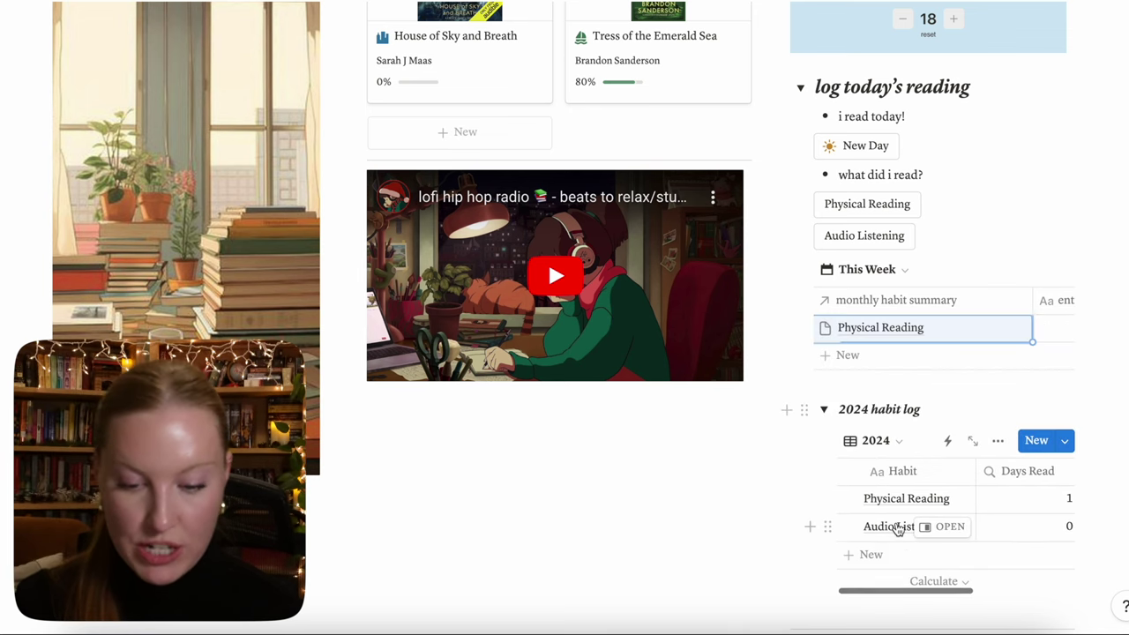
{"action": "scroll", "coordinate": [913, 521], "scroll_direction": "down", "scroll_amount": 2}
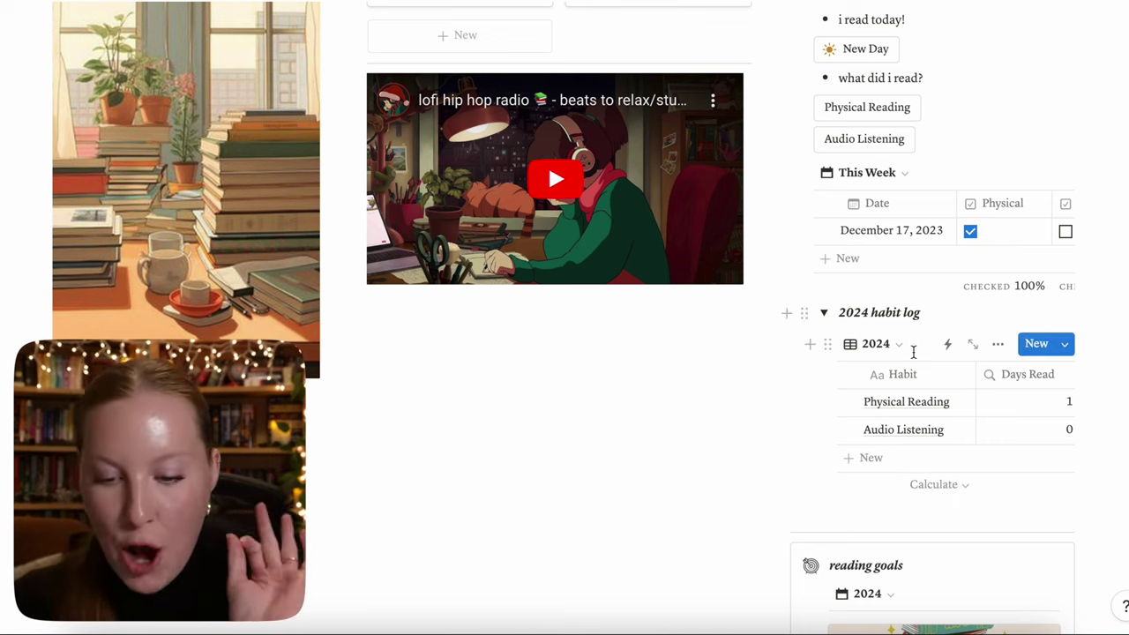
{"action": "scroll", "coordinate": [909, 258], "scroll_direction": "right", "scroll_amount": 3}
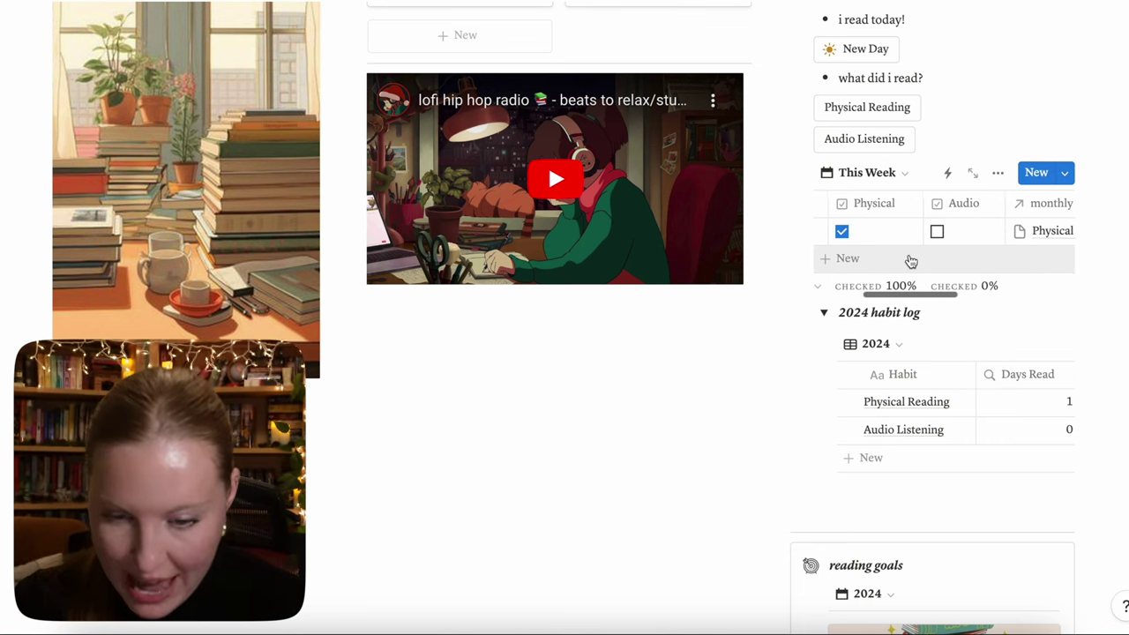
{"action": "scroll", "coordinate": [910, 259], "scroll_direction": "left", "scroll_amount": 3}
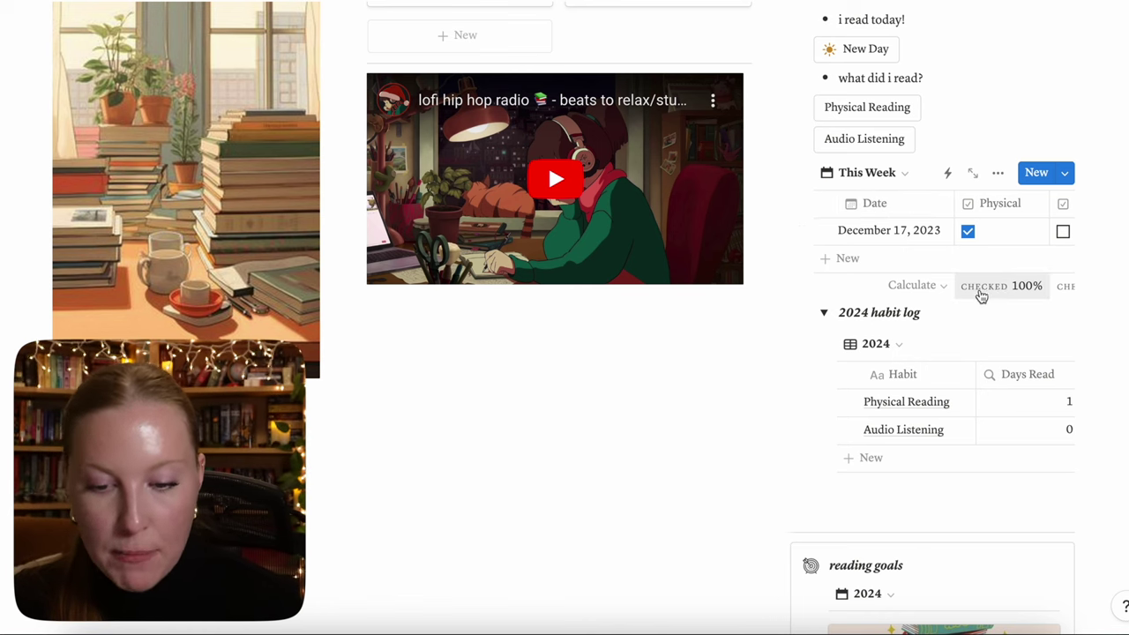
{"action": "scroll", "coordinate": [981, 296], "scroll_direction": "right", "scroll_amount": 3}
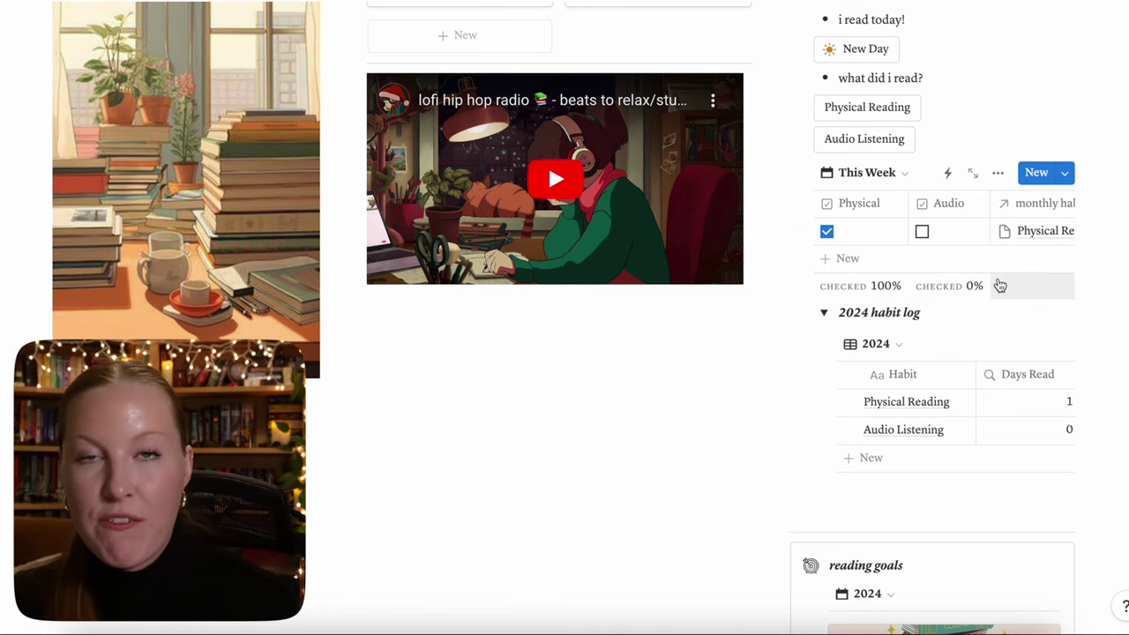
{"action": "scroll", "coordinate": [917, 291], "scroll_direction": "left", "scroll_amount": 1}
{"action": "scroll", "coordinate": [927, 291], "scroll_direction": "left", "scroll_amount": 3}
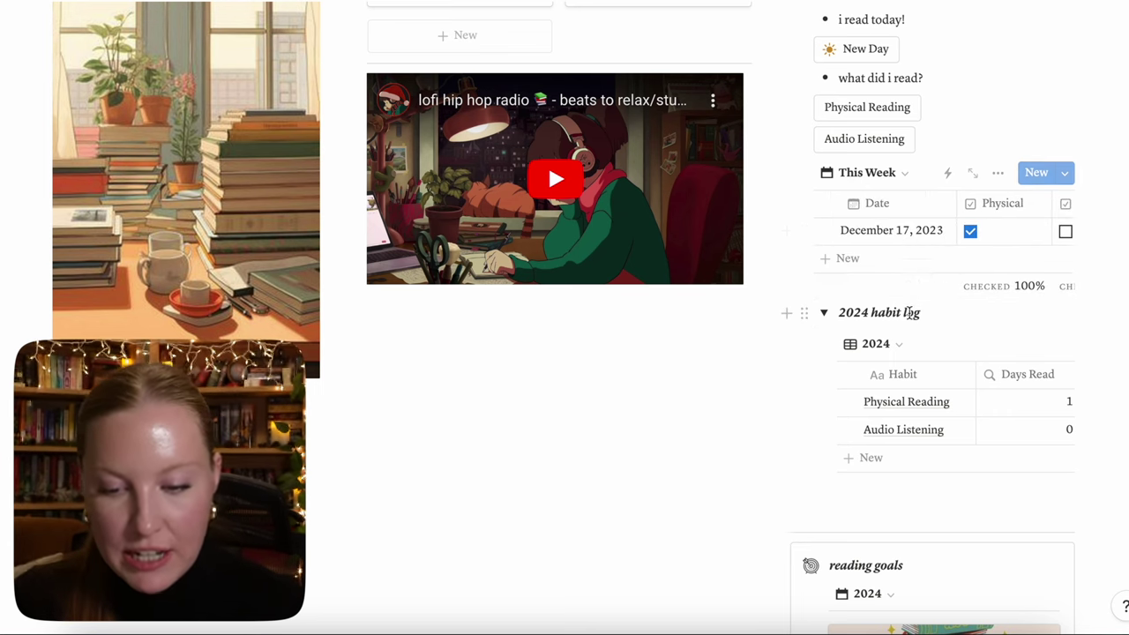
{"action": "scroll", "coordinate": [925, 270], "scroll_direction": "right", "scroll_amount": 3}
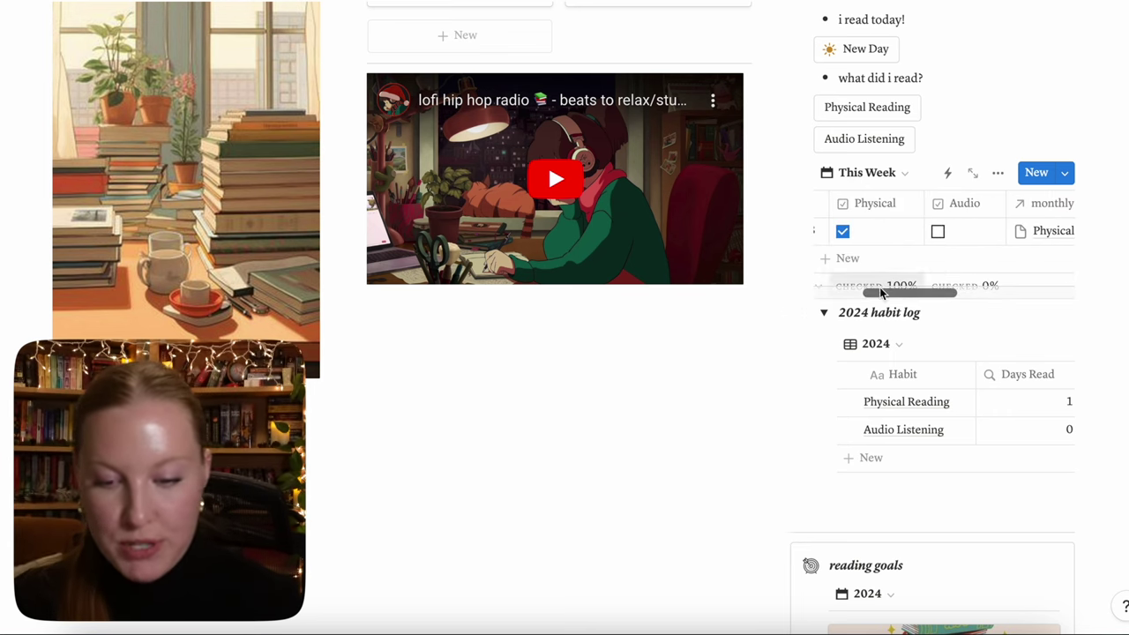
{"action": "scroll", "coordinate": [917, 283], "scroll_direction": "left", "scroll_amount": 3}
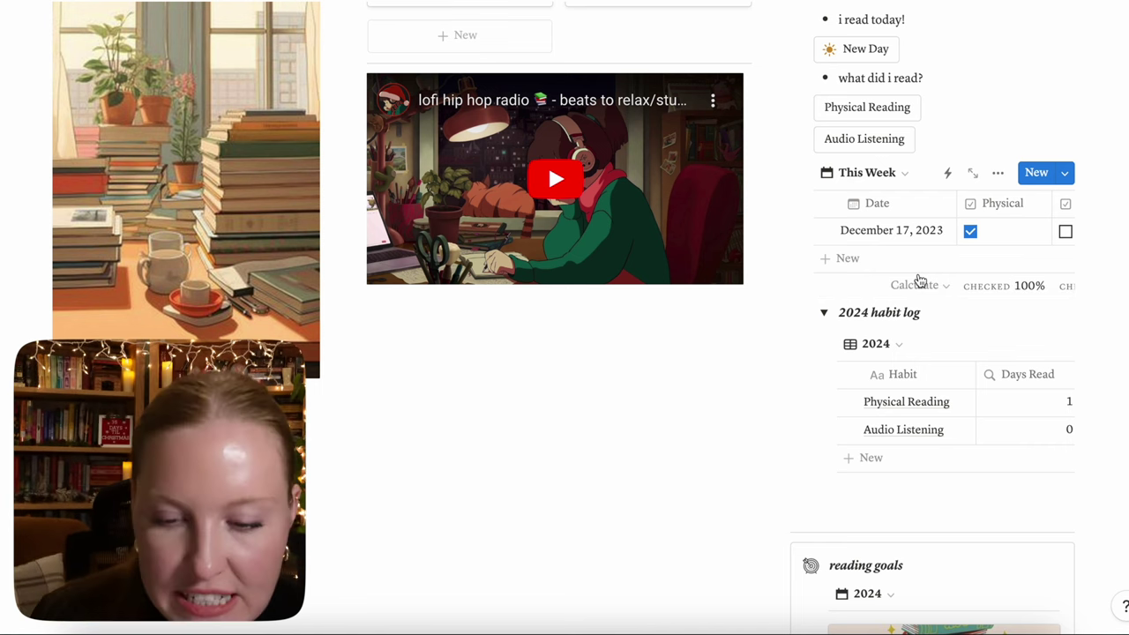
Collapse the log today's reading section and view the 2024 habit log and habit tracker pages linked on the dashboard.
{"action": "scroll", "coordinate": [804, 182], "scroll_direction": "up", "scroll_amount": 3}
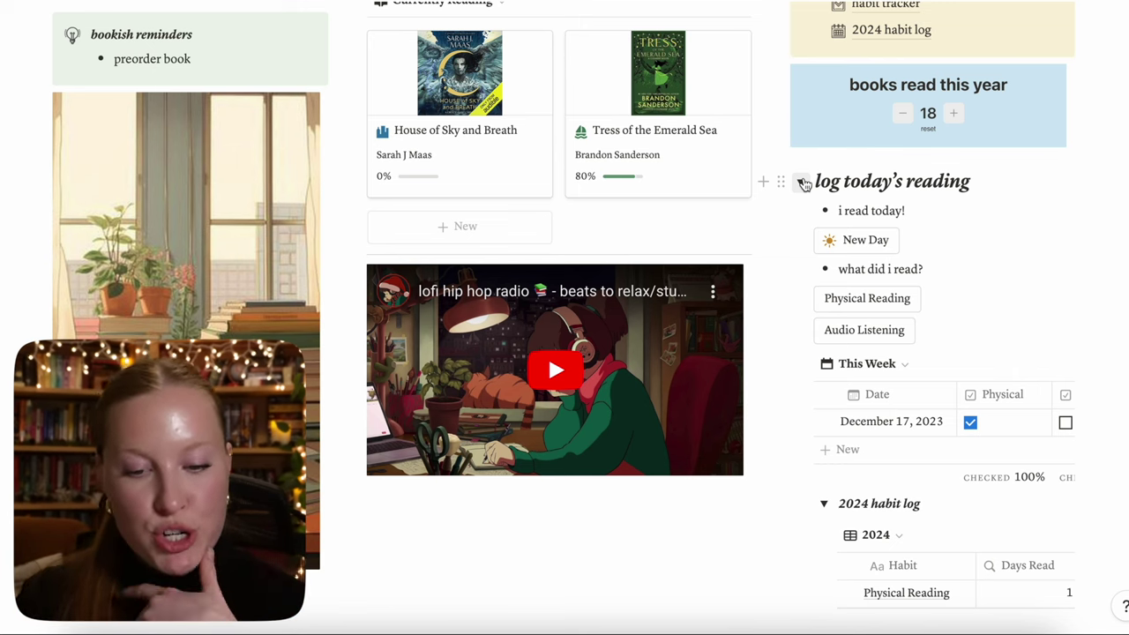
{"action": "left_click", "coordinate": [803, 182]}
{"action": "scroll", "coordinate": [805, 183], "scroll_direction": "up", "scroll_amount": 3}
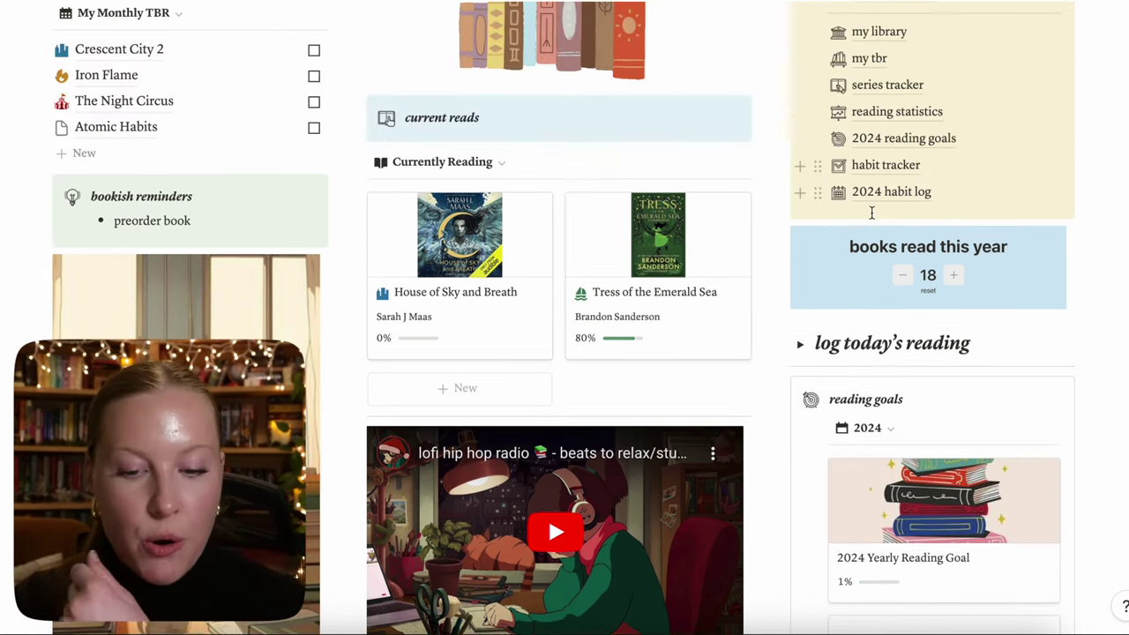
{"action": "left_click", "coordinate": [890, 194]}
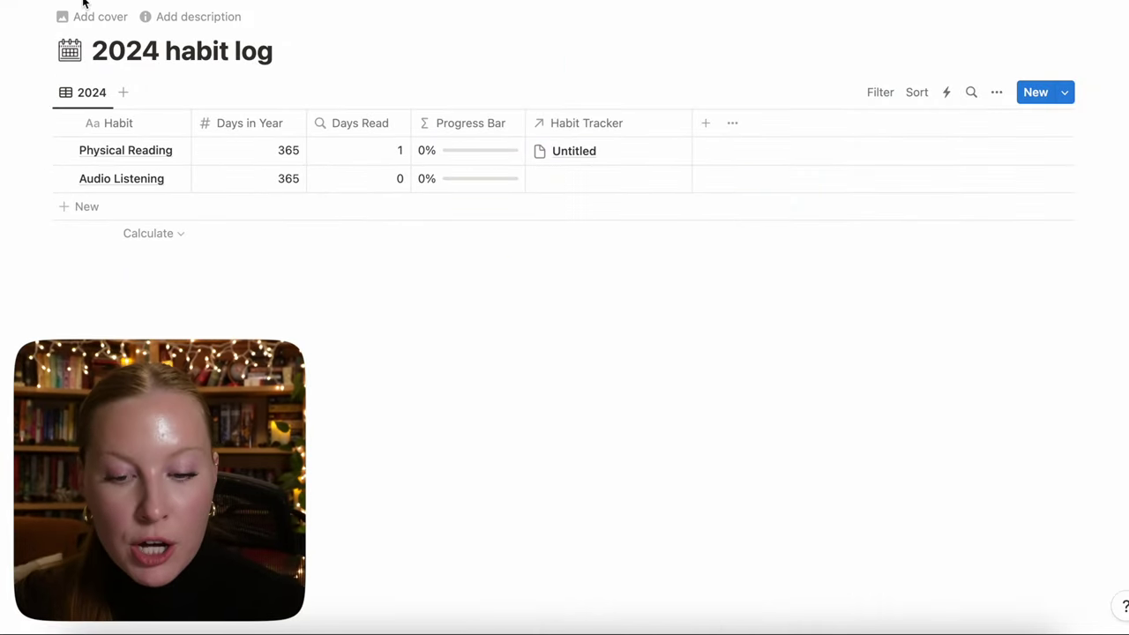
{"action": "key", "text": "super+bracketleft"}
{"action": "left_click", "coordinate": [895, 171]}
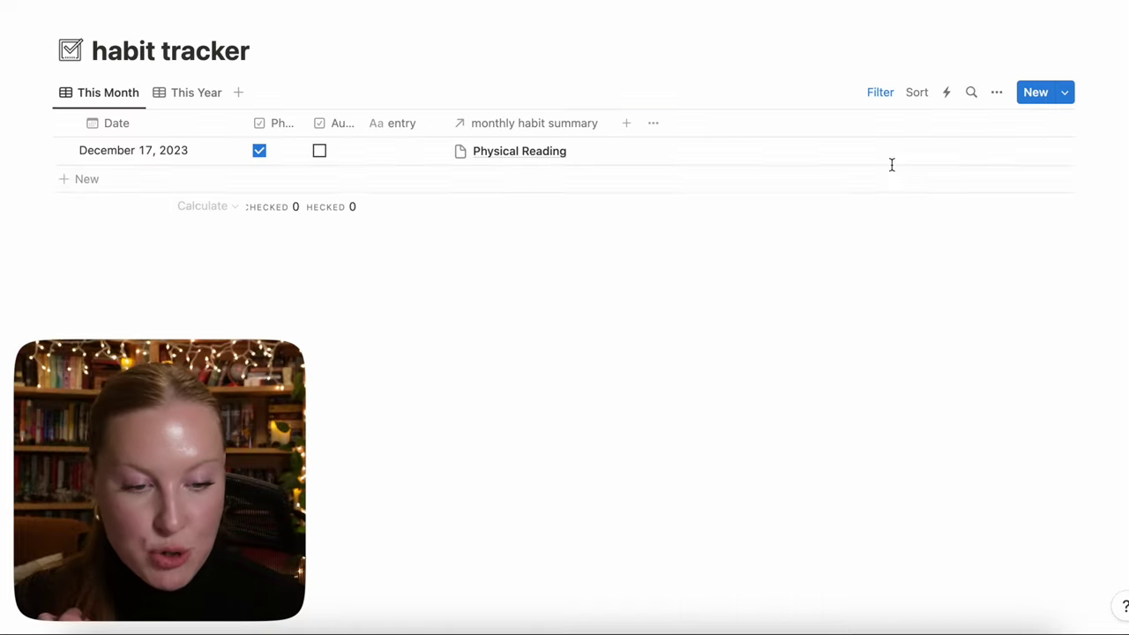